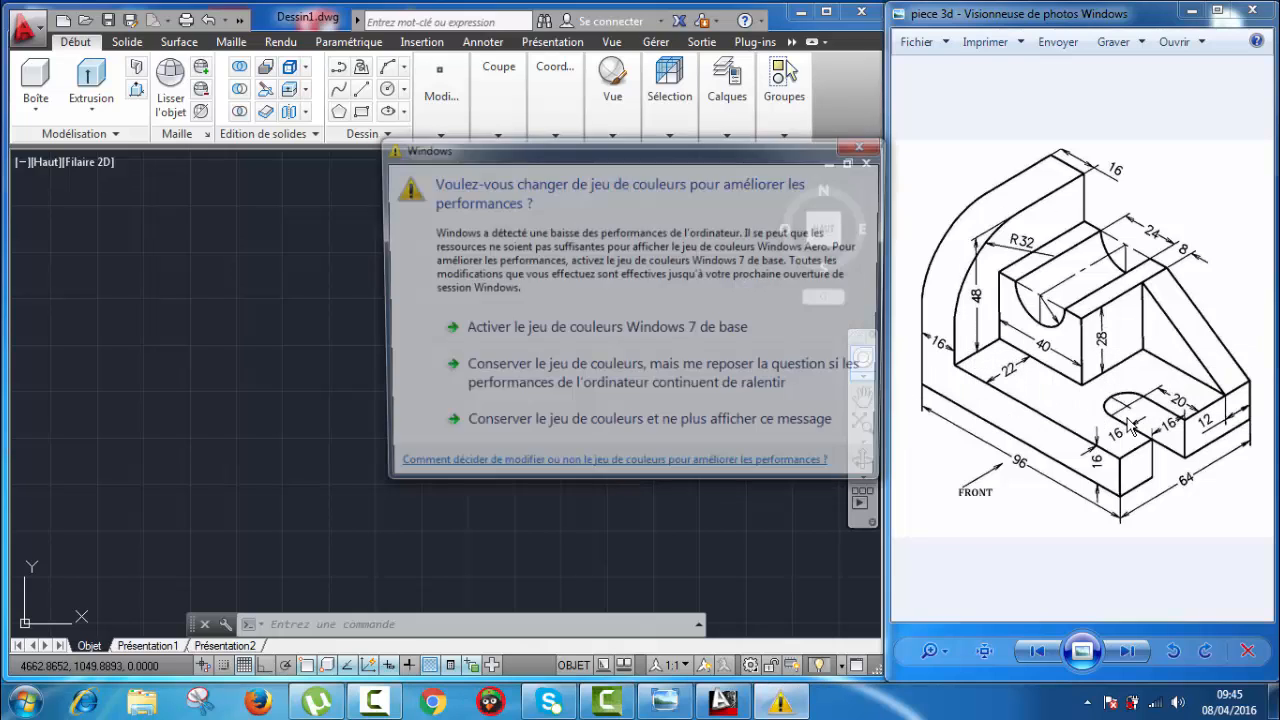
- Dismiss the Windows colour-scheme message and set the drawing view to southeast isometric
{"action": "left_click", "coordinate": [866, 145]}
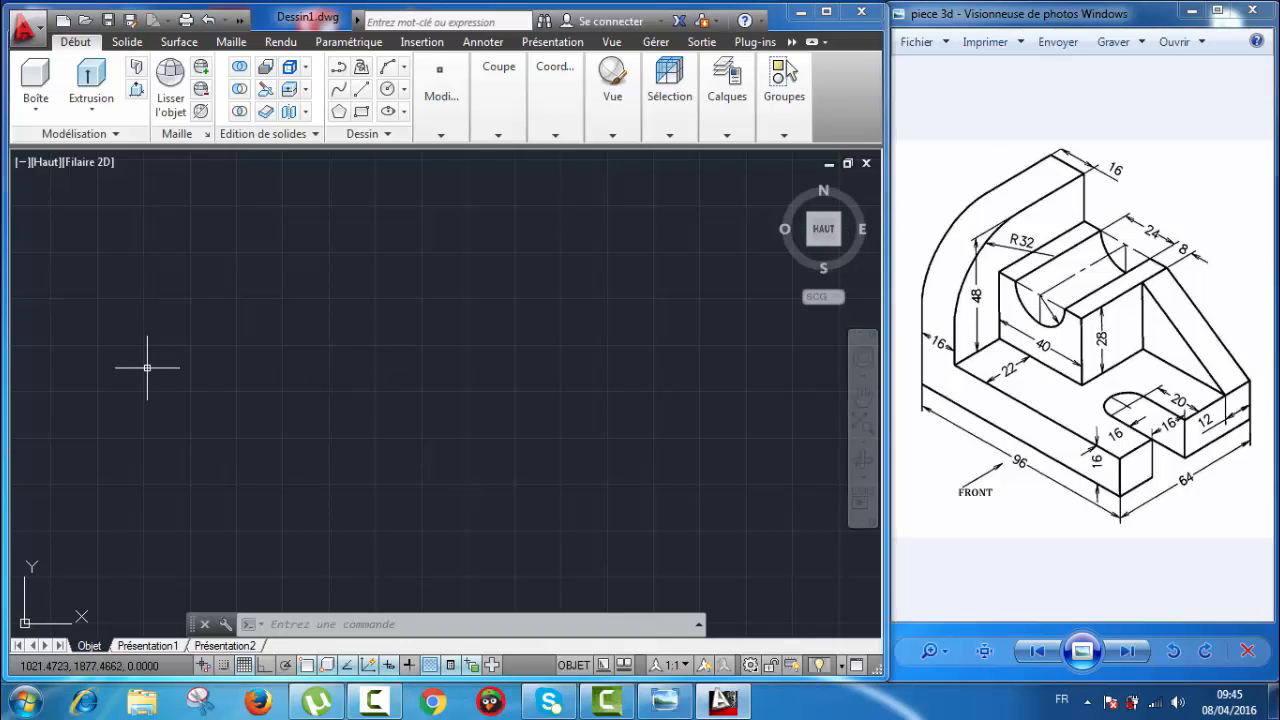
{"action": "mouse_move", "coordinate": [817, 263]}
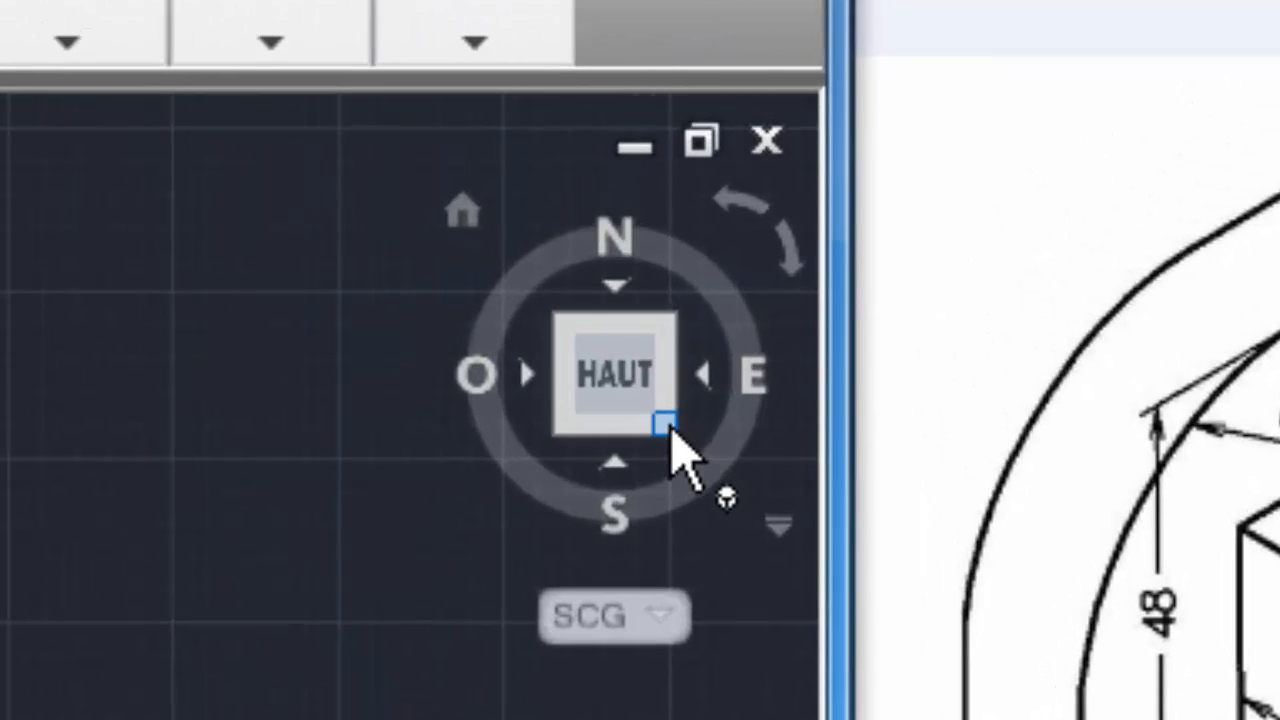
{"action": "left_click", "coordinate": [665, 426]}
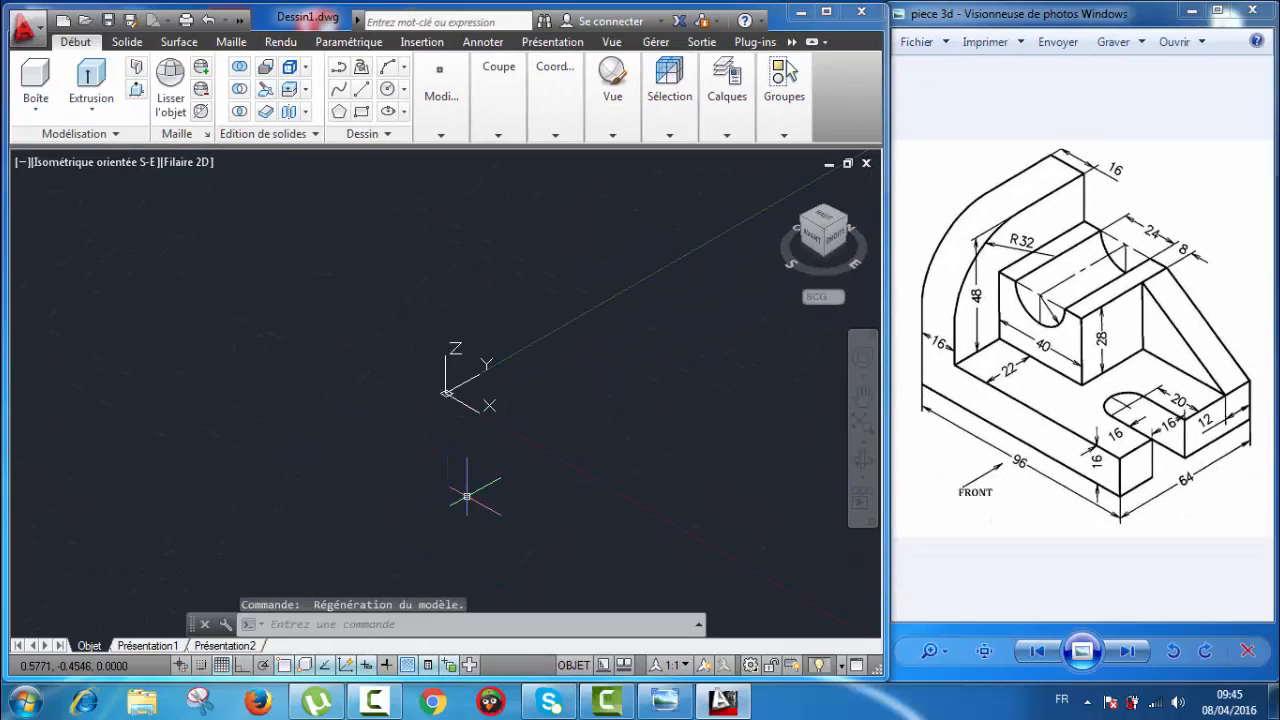
{"action": "middle_click_drag", "start_coordinate": [639, 472], "coordinate": [469, 392]}
{"action": "middle_click_drag", "start_coordinate": [565, 412], "coordinate": [477, 410]}
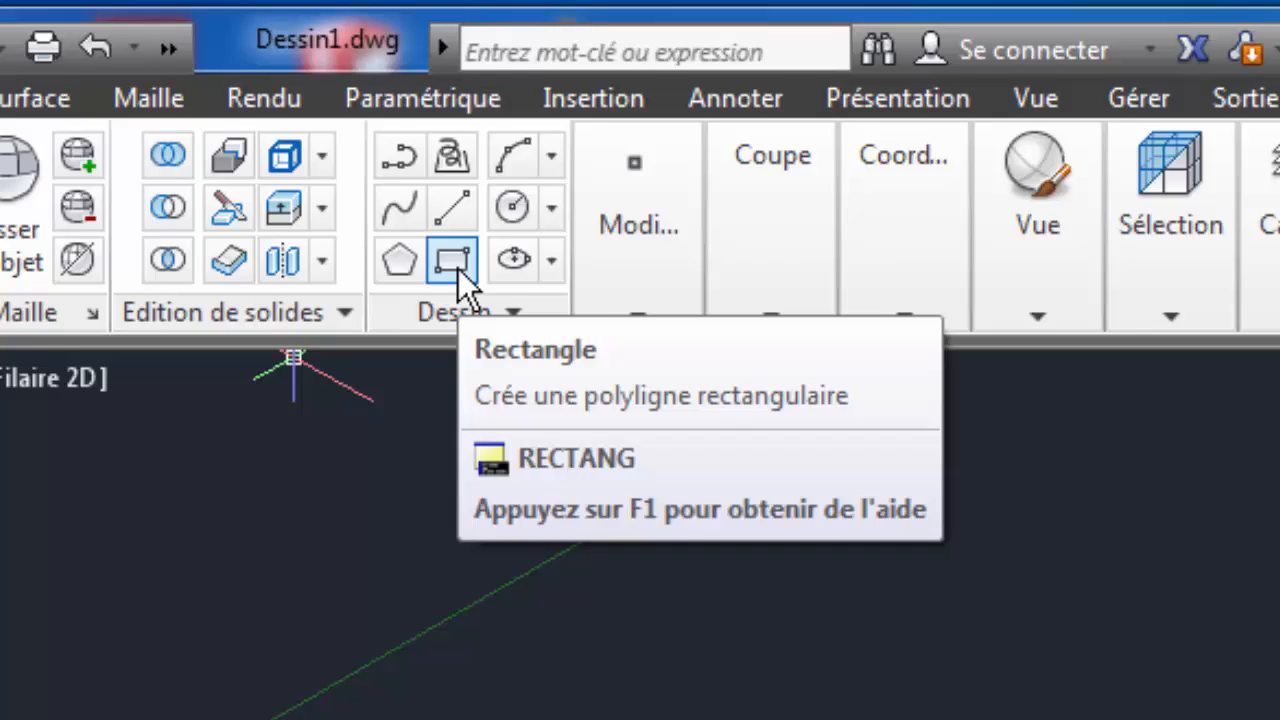
- Draw a rectangle near the origin by its dimensions, with a length of 96 and a width of 64
{"action": "left_click", "coordinate": [483, 310]}
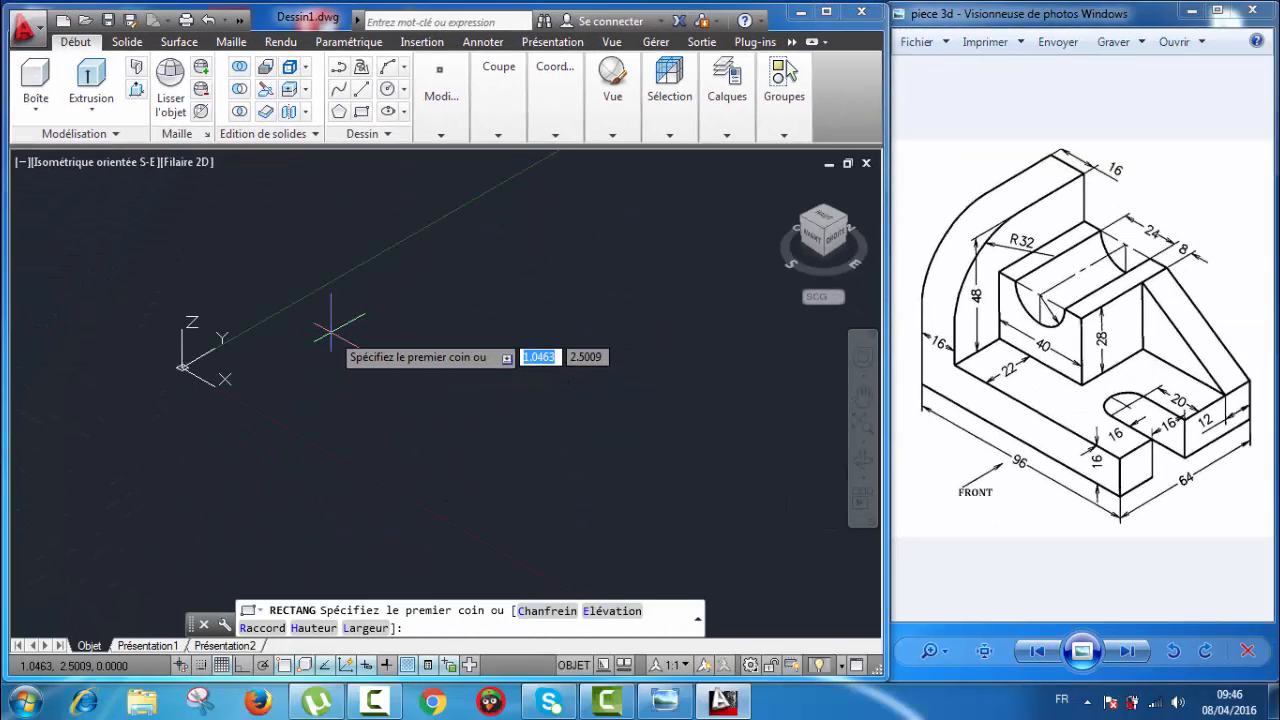
{"action": "left_click", "coordinate": [331, 330]}
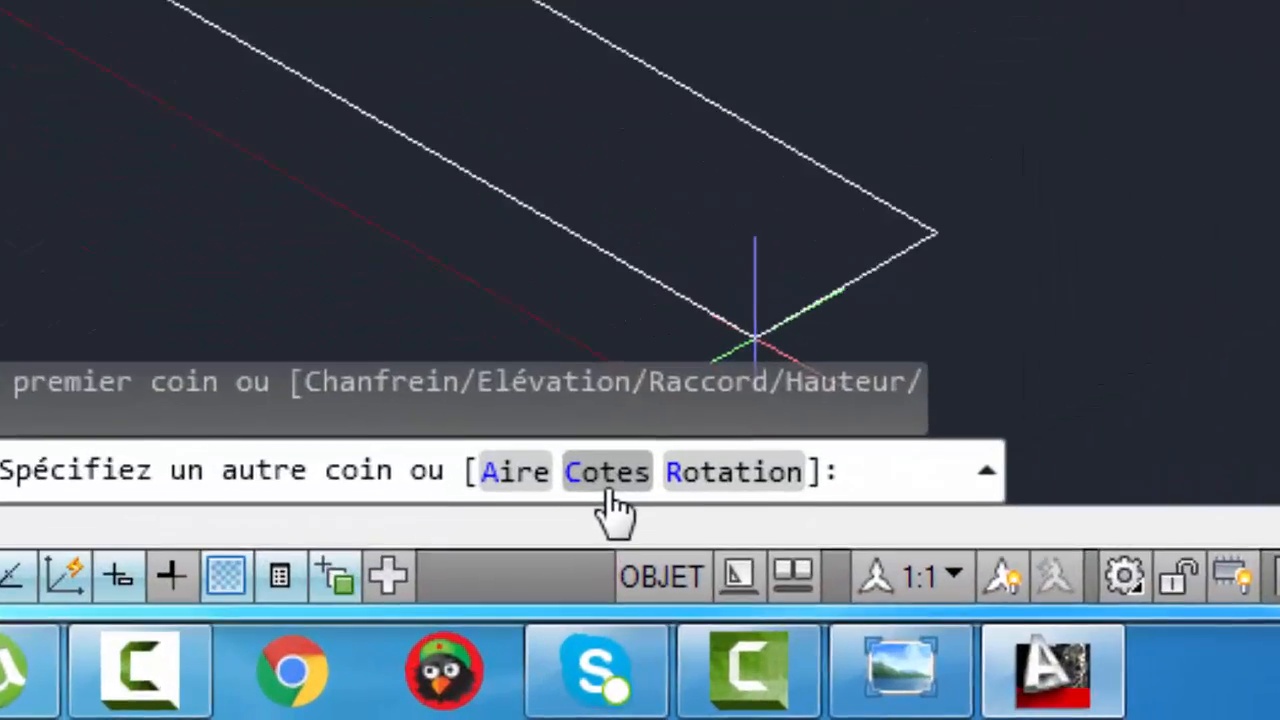
{"action": "left_click", "coordinate": [552, 624]}
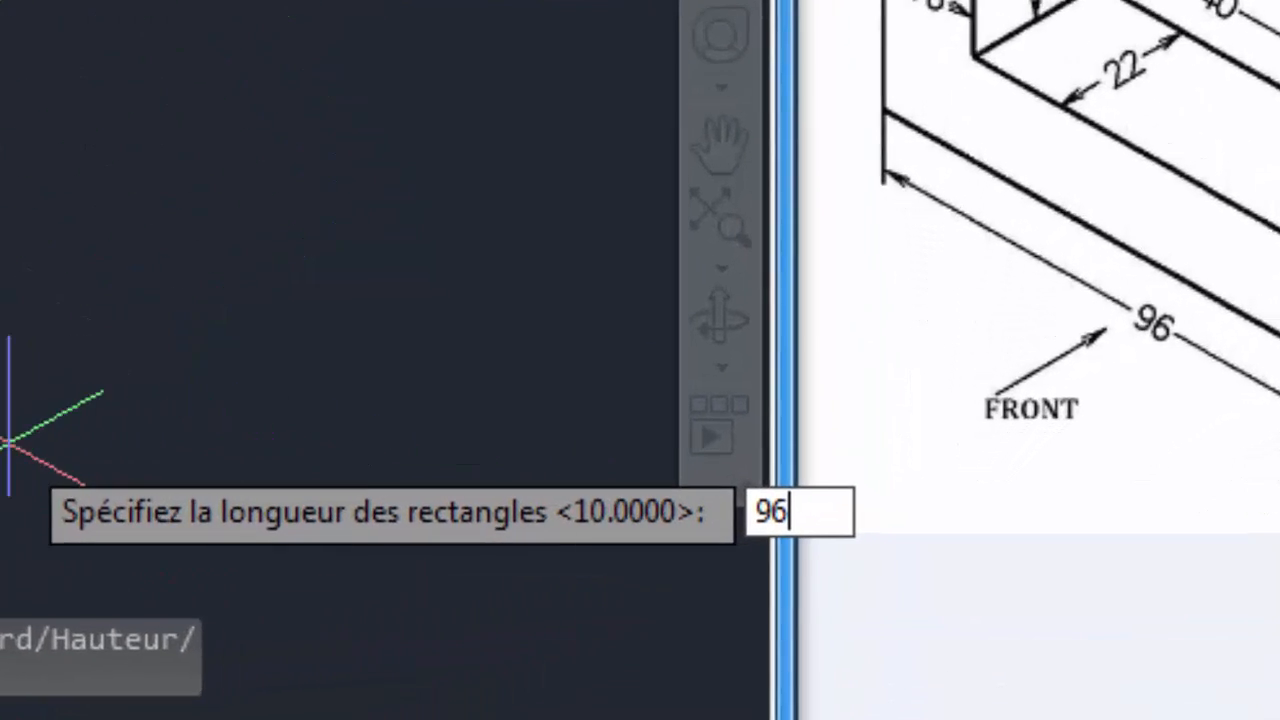
{"action": "key", "text": "Return"}
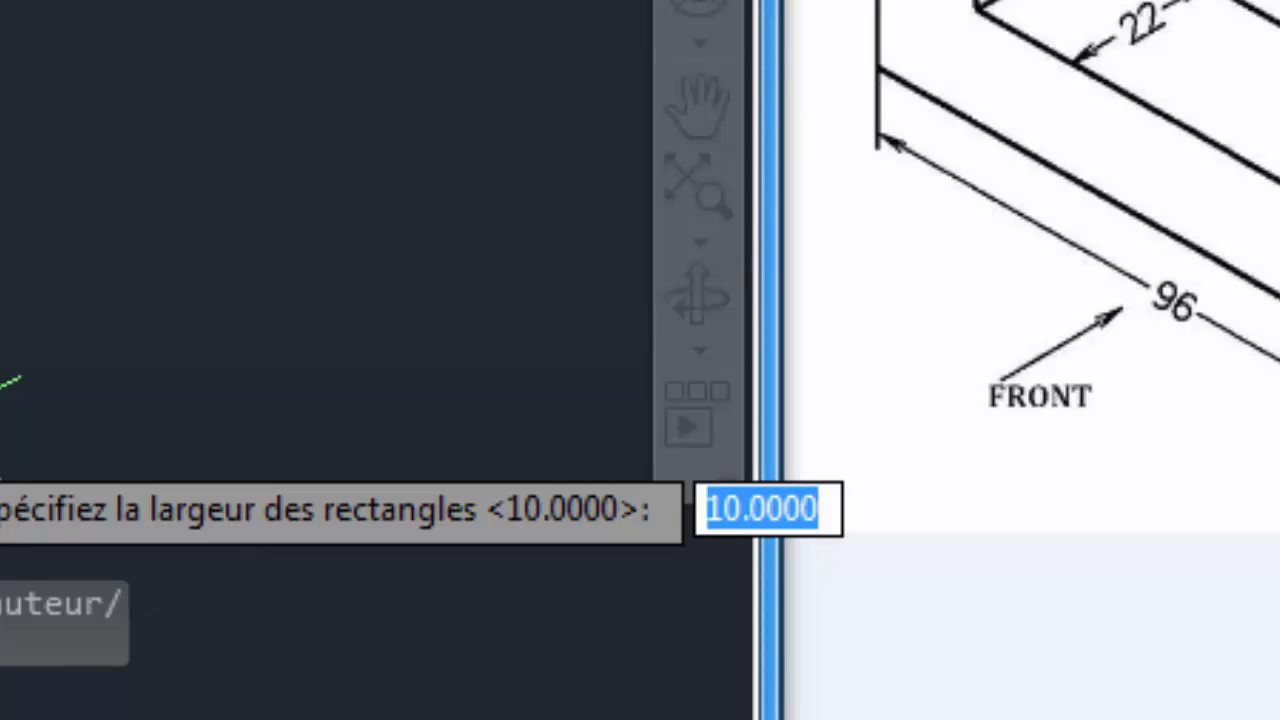
{"action": "type", "text": "64"}
{"action": "key", "text": "Return"}
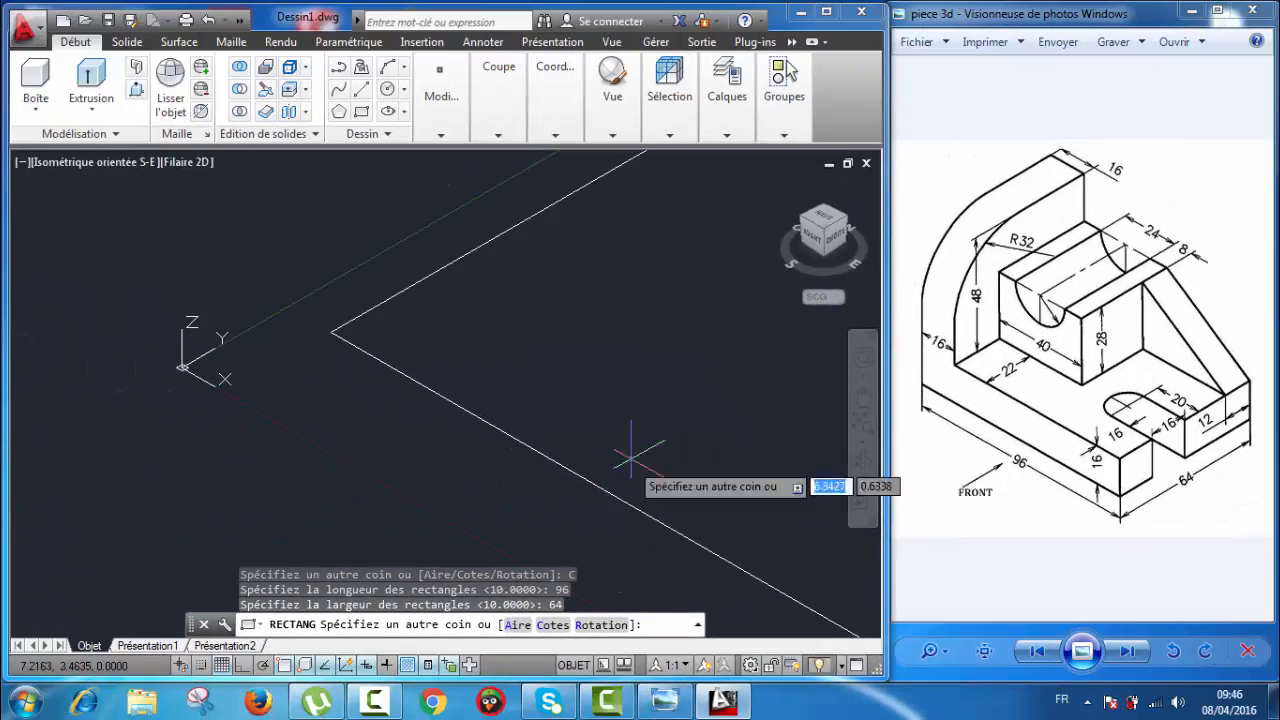
{"action": "left_click", "coordinate": [694, 371]}
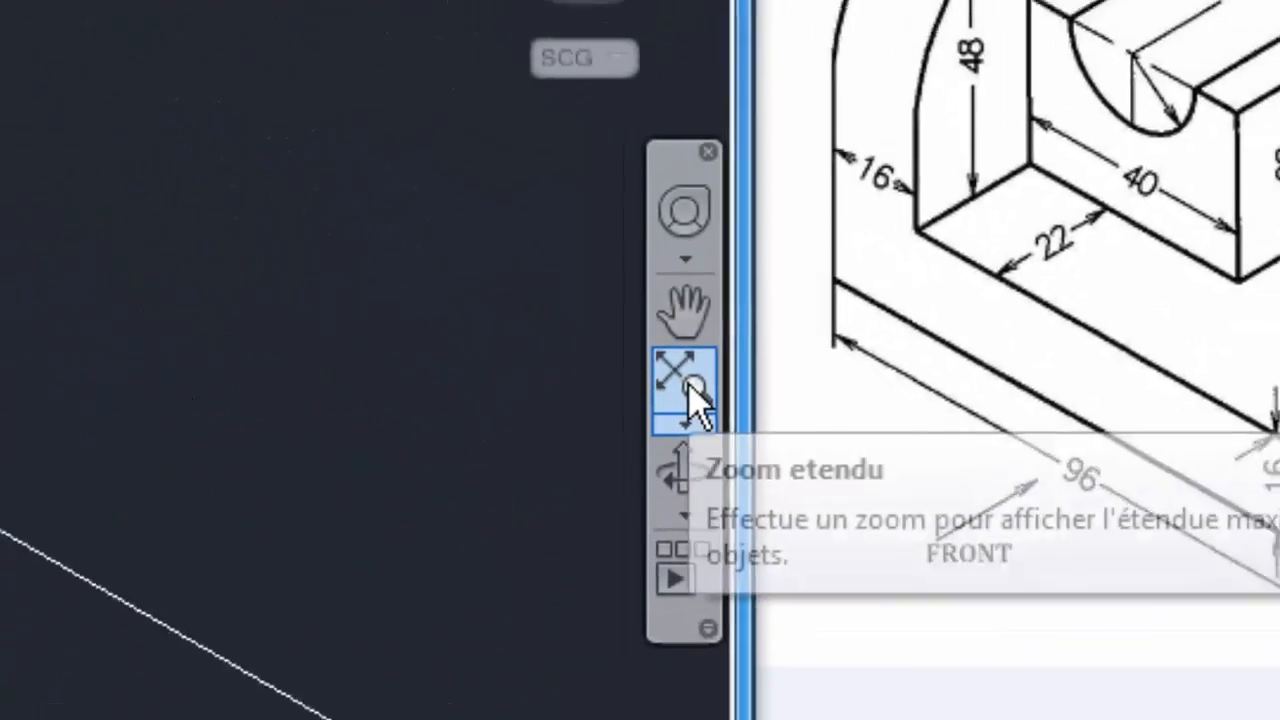
{"action": "left_click", "coordinate": [864, 425]}
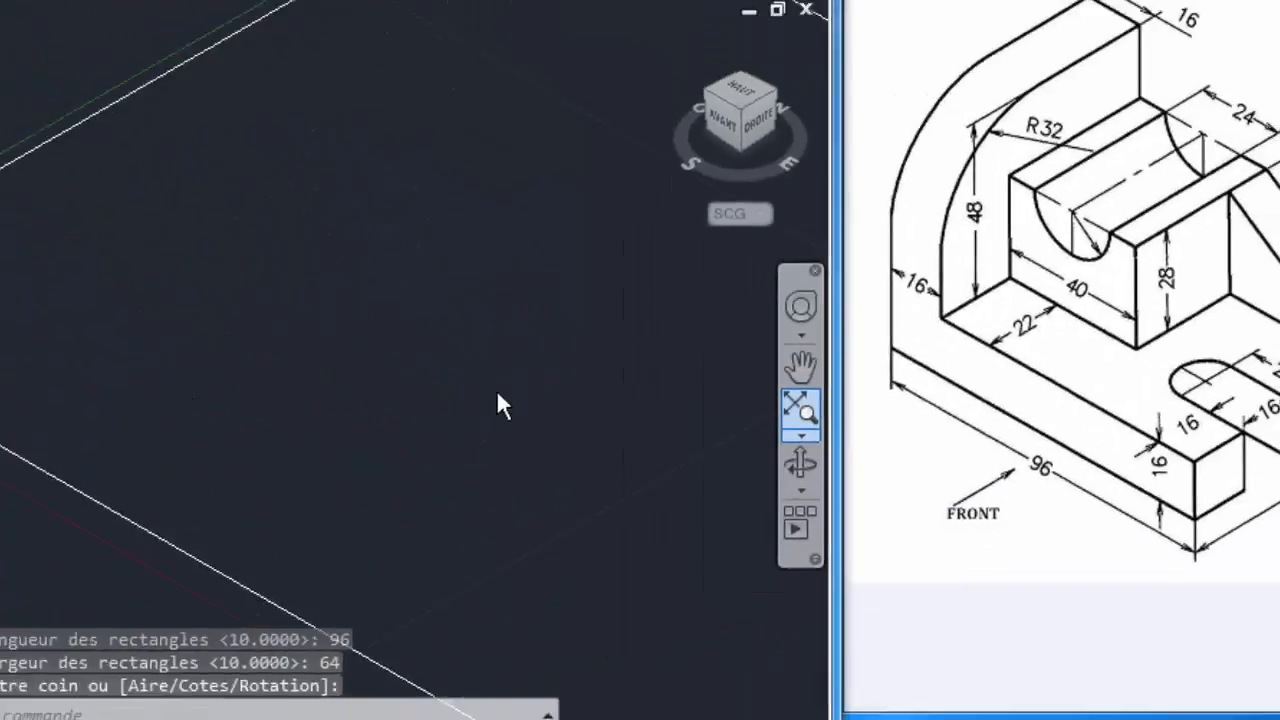
{"action": "scroll", "coordinate": [334, 391], "scroll_direction": "down", "scroll_amount": 4}
{"action": "middle_click_drag", "start_coordinate": [387, 390], "coordinate": [436, 351]}
{"action": "scroll", "coordinate": [401, 365], "scroll_direction": "up", "scroll_amount": 2}
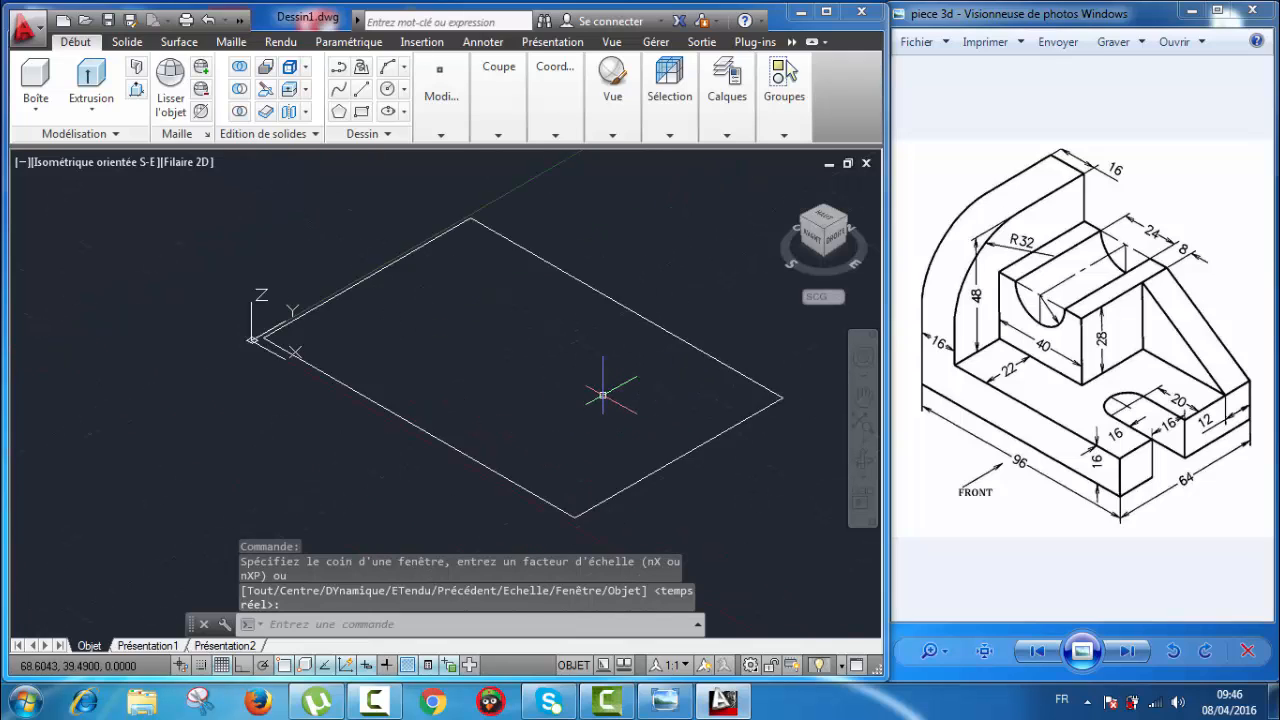
{"action": "scroll", "coordinate": [602, 396], "scroll_direction": "up", "scroll_amount": 2}
{"action": "scroll", "coordinate": [596, 397], "scroll_direction": "down", "scroll_amount": 3}
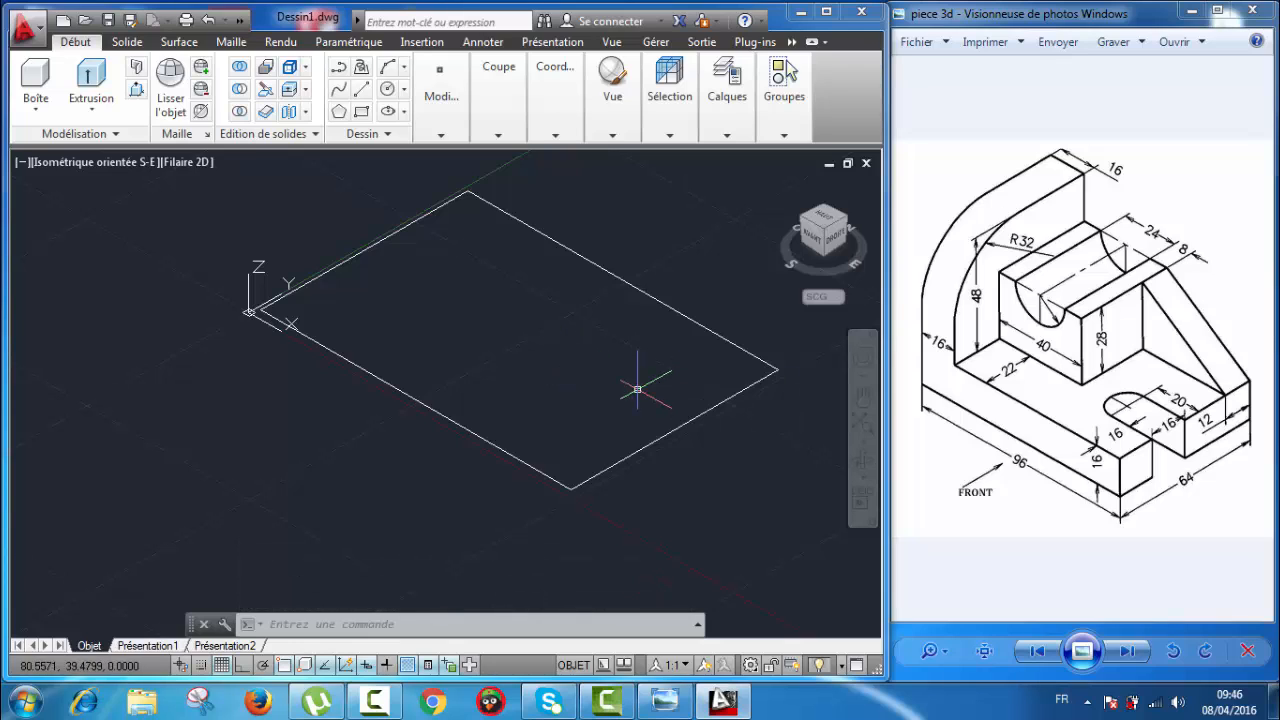
{"action": "middle_click_drag", "start_coordinate": [634, 383], "coordinate": [608, 390]}
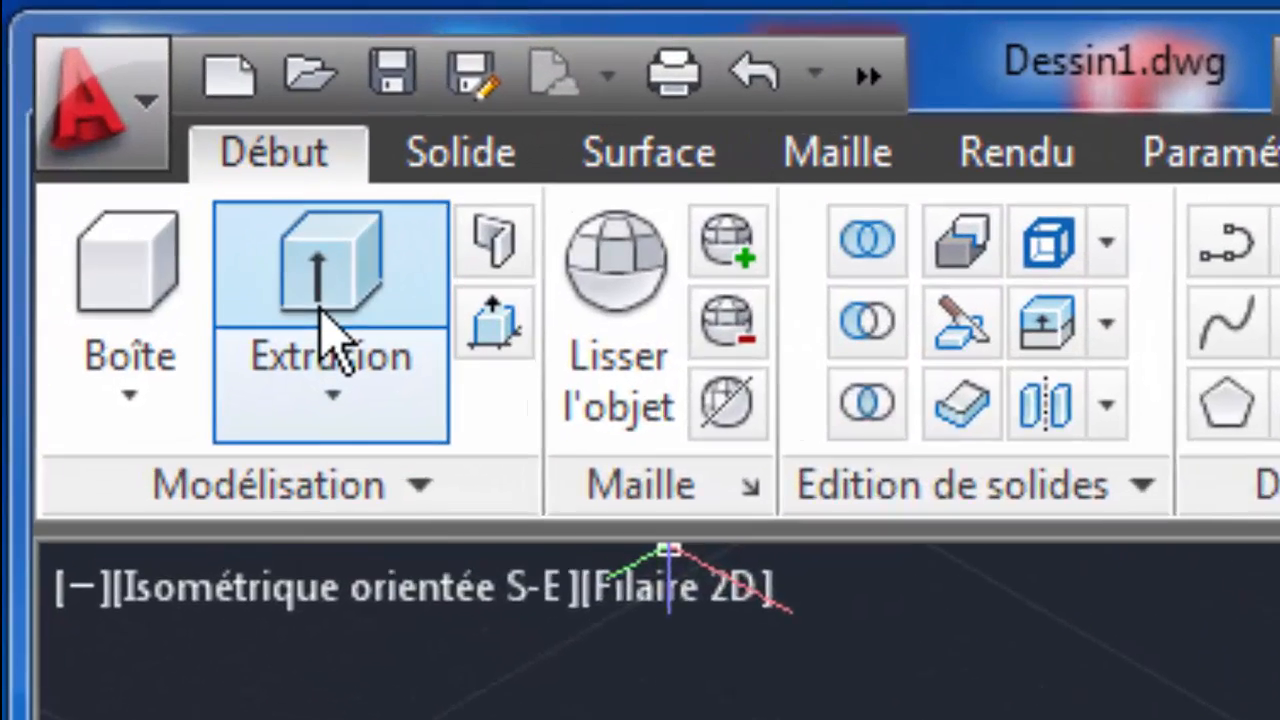
- Extrude the rectangle to a height of 16 with the Extrude command, and undo the extrusion
{"action": "left_click", "coordinate": [318, 440]}
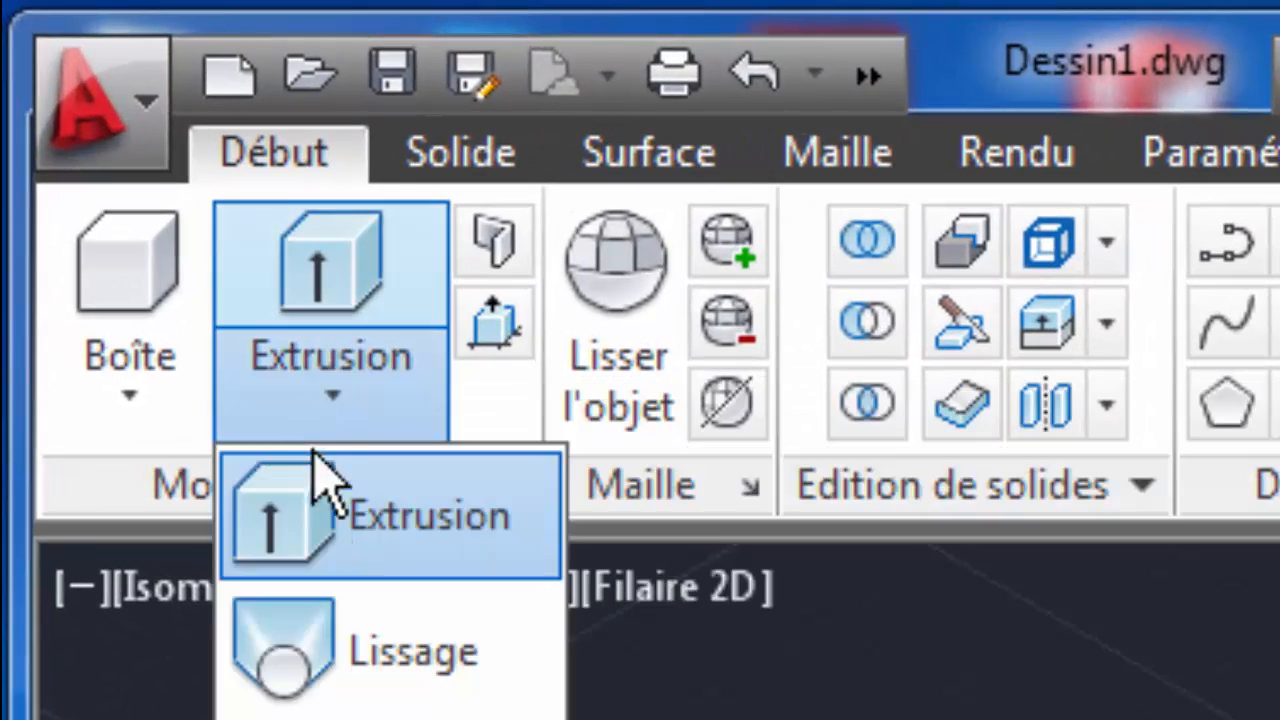
{"action": "left_click", "coordinate": [335, 505]}
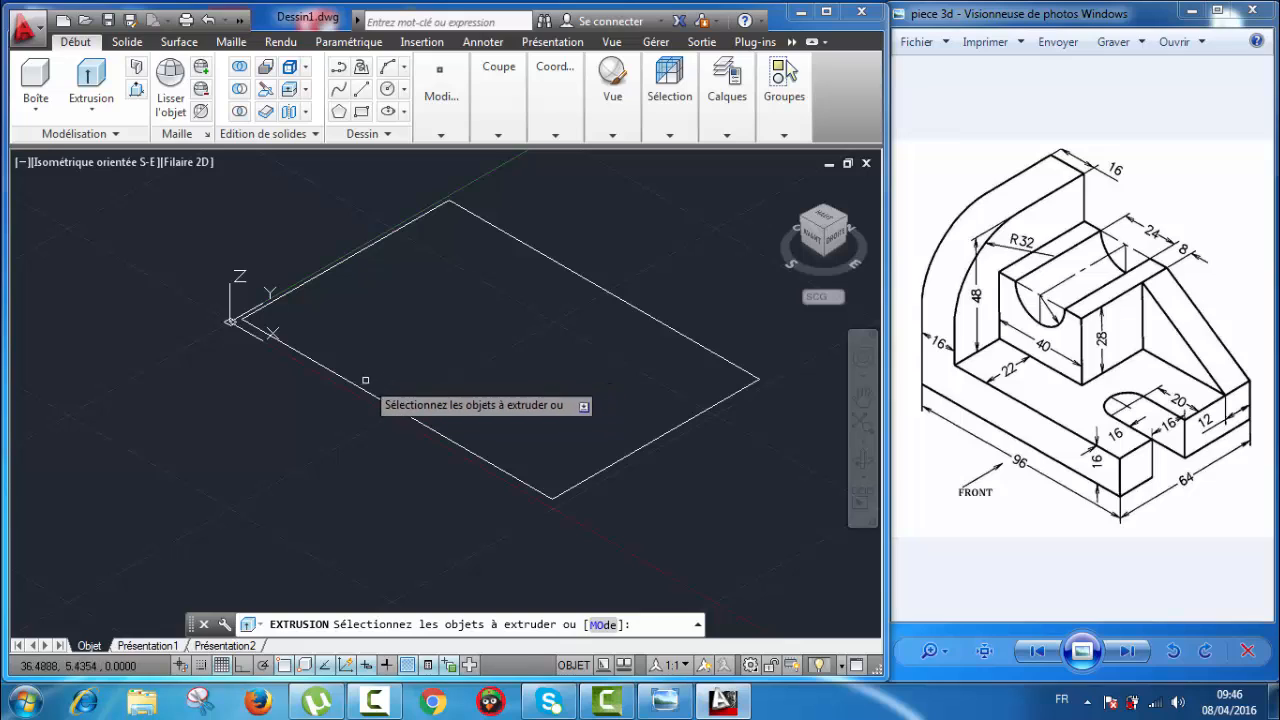
{"action": "left_click", "coordinate": [359, 385]}
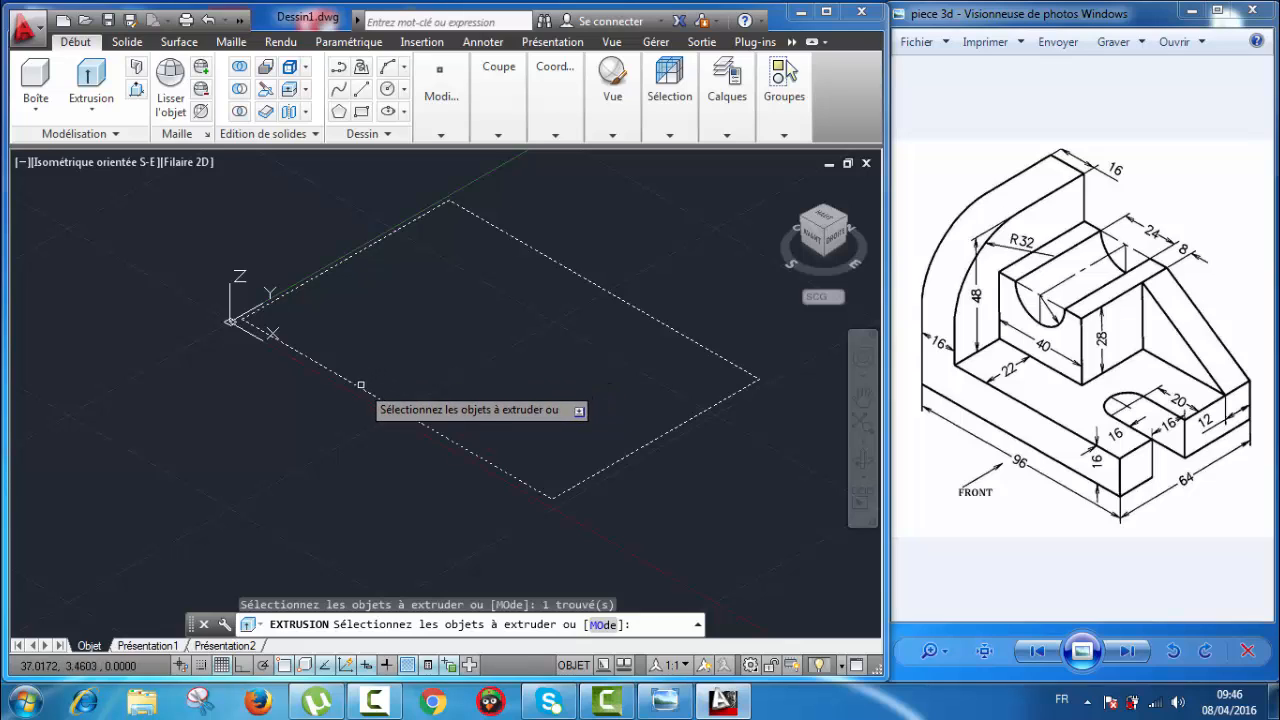
{"action": "key", "text": "Return"}
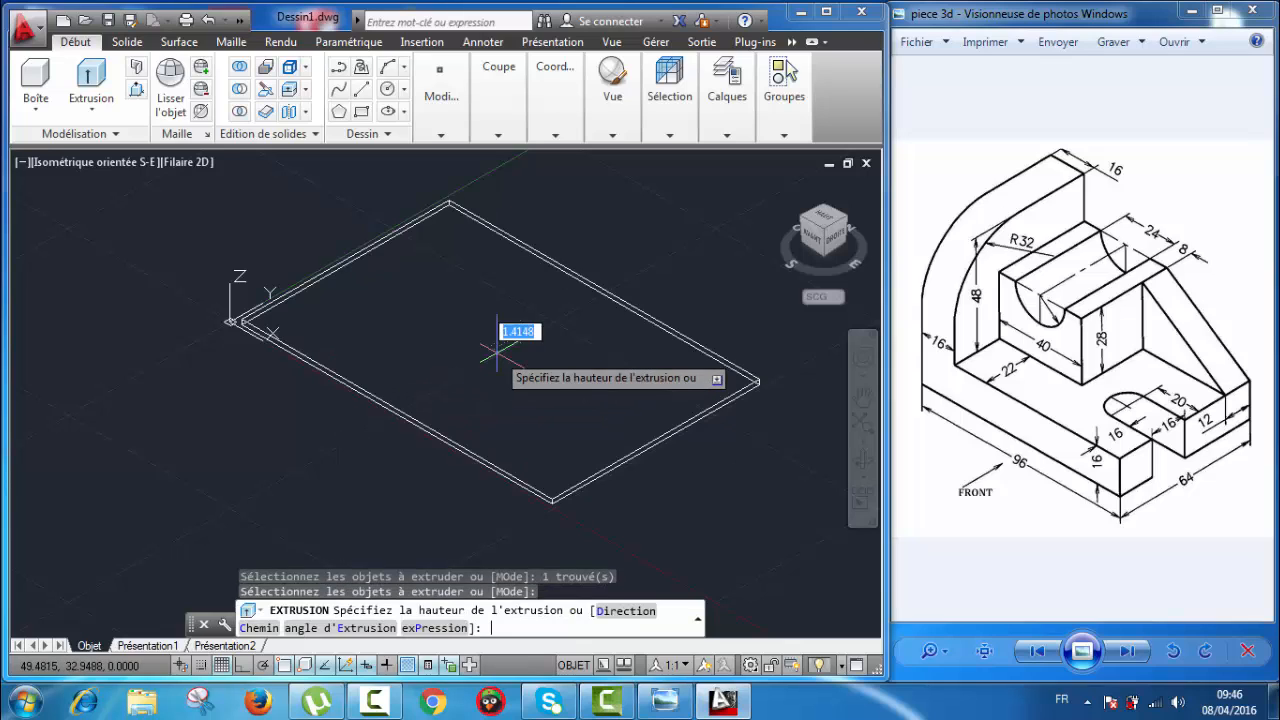
{"action": "middle_click_drag", "start_coordinate": [504, 338], "coordinate": [503, 416]}
{"action": "scroll", "coordinate": [503, 416], "scroll_direction": "up", "scroll_amount": 5}
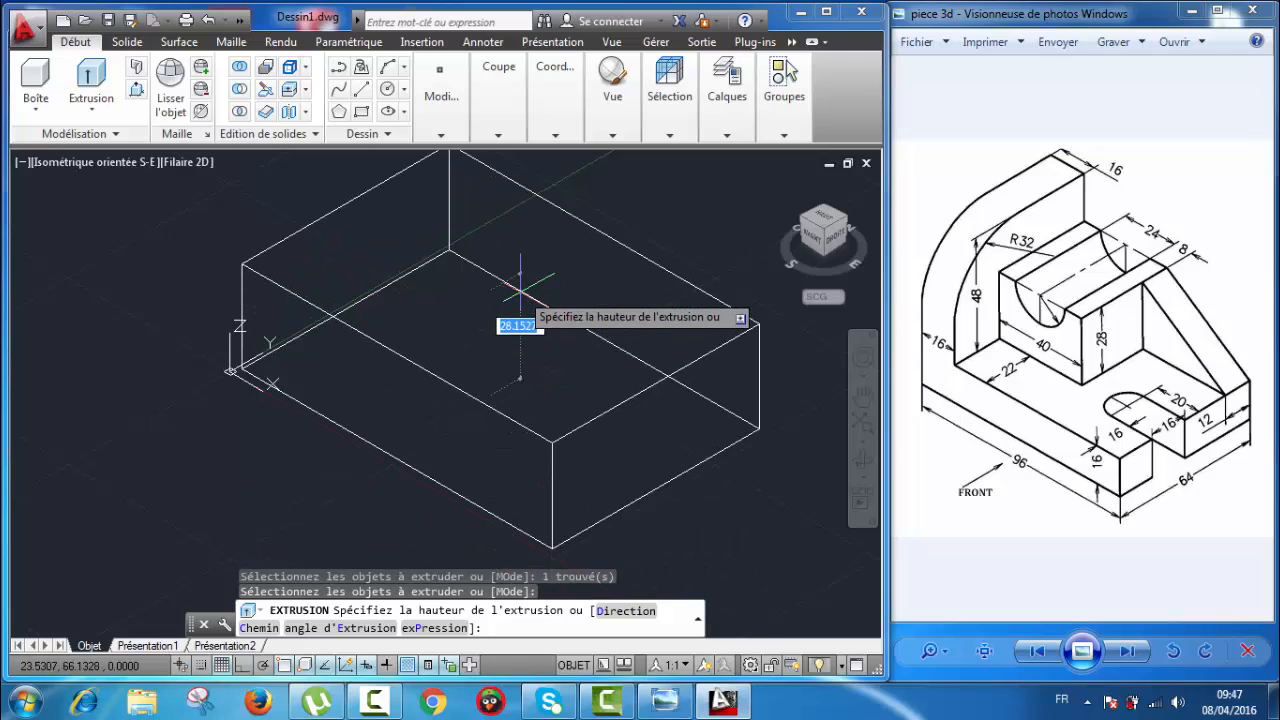
{"action": "type", "text": "16"}
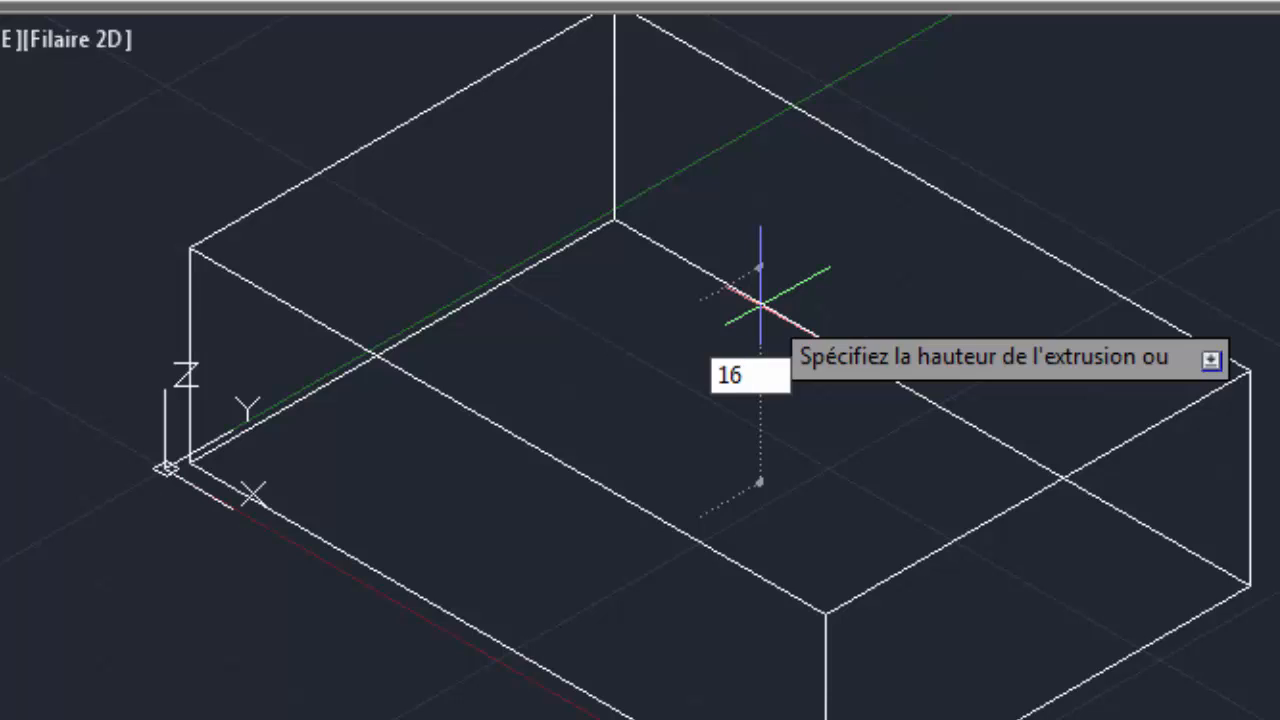
{"action": "key", "text": "Return"}
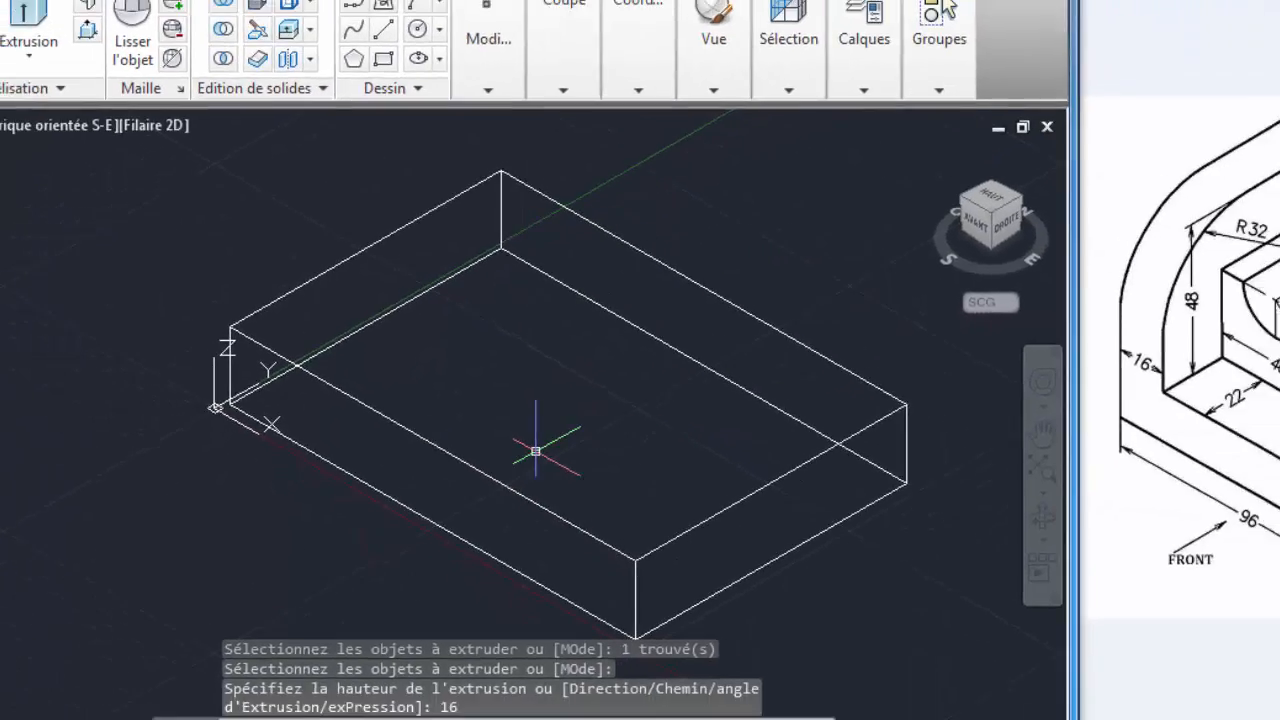
{"action": "scroll", "coordinate": [563, 340], "scroll_direction": "down", "scroll_amount": 3}
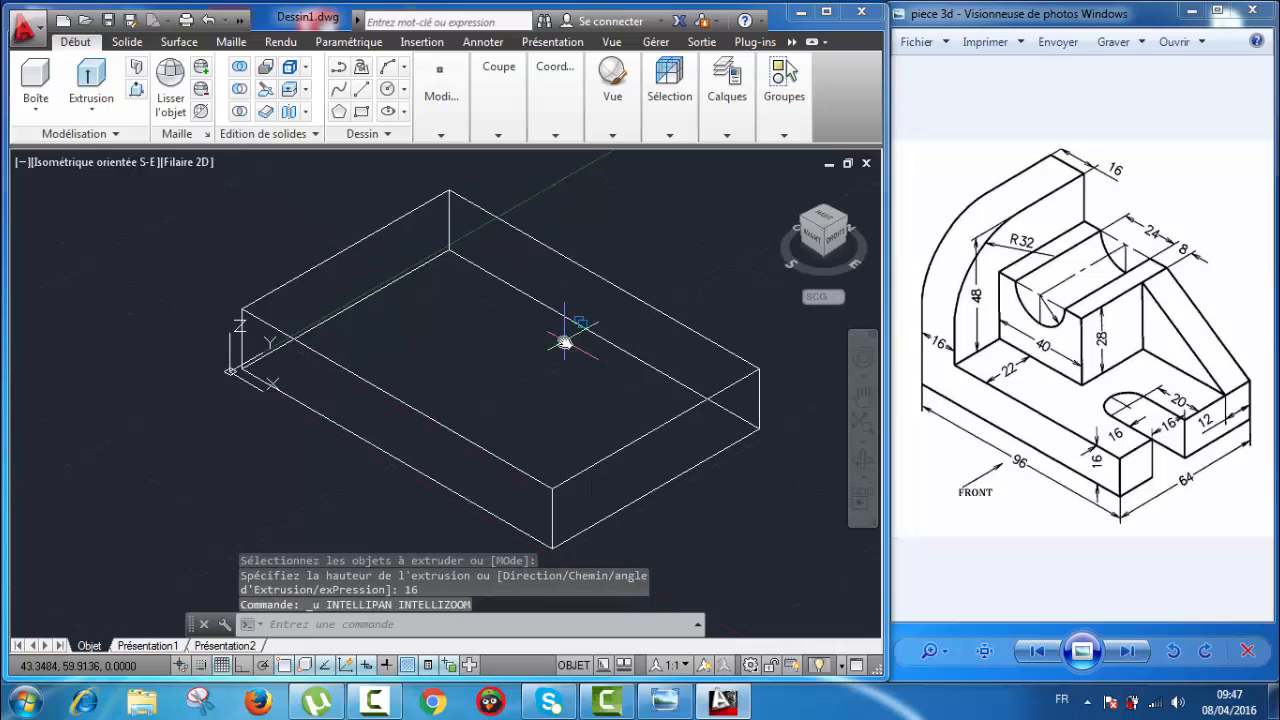
{"action": "key", "text": "ctrl+z"}
- Use Presspull on the area inside the rectangle to raise it into a solid 16 high
{"action": "scroll", "coordinate": [530, 370], "scroll_direction": "up", "scroll_amount": 1}
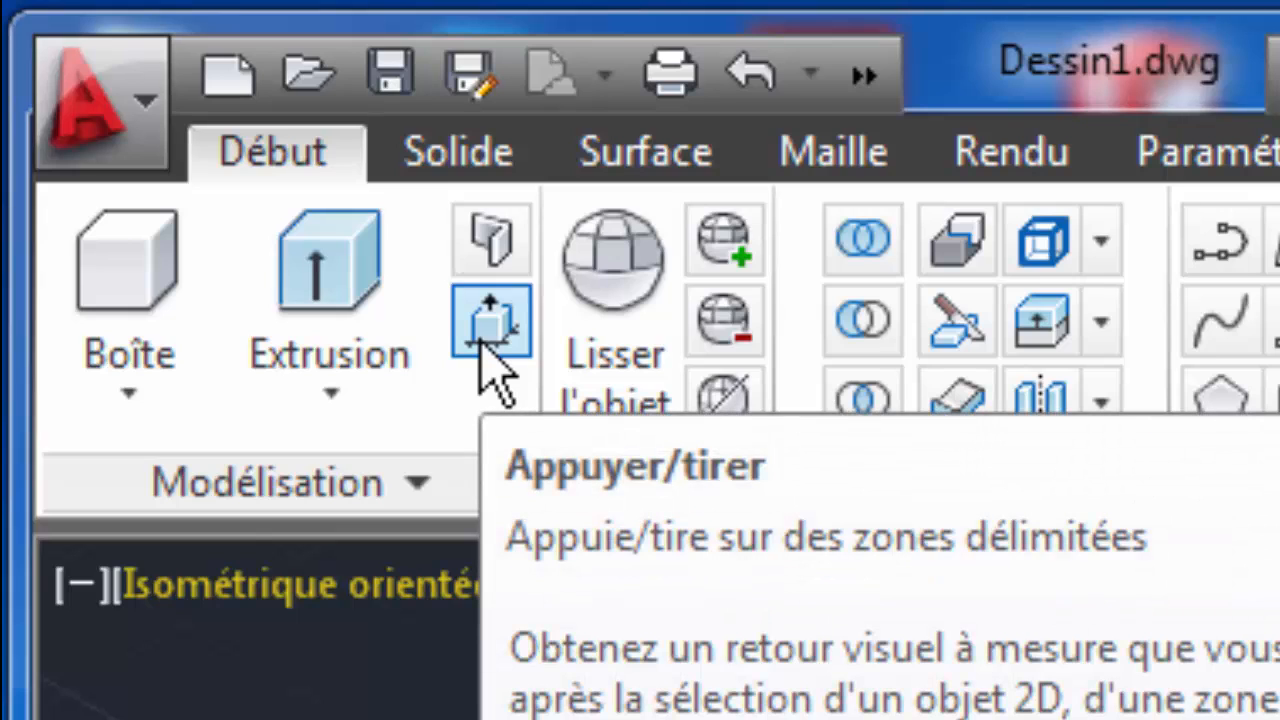
{"action": "left_click", "coordinate": [481, 330]}
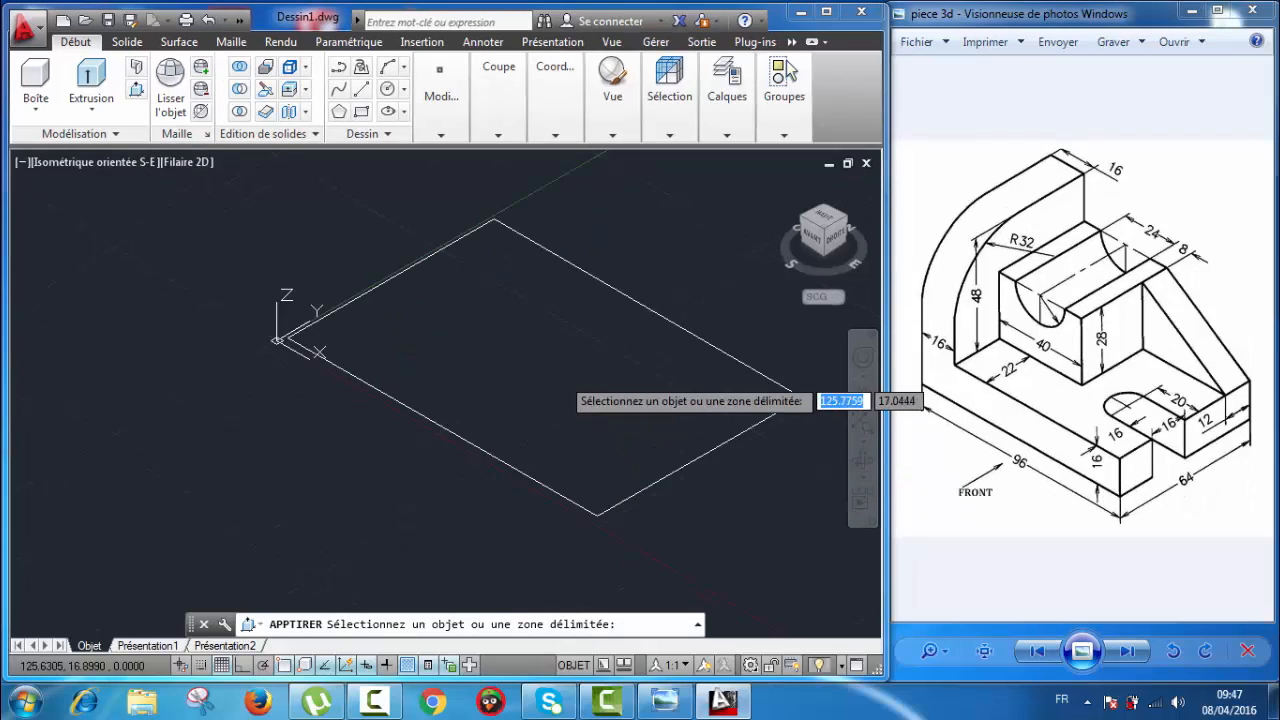
{"action": "left_click", "coordinate": [543, 412]}
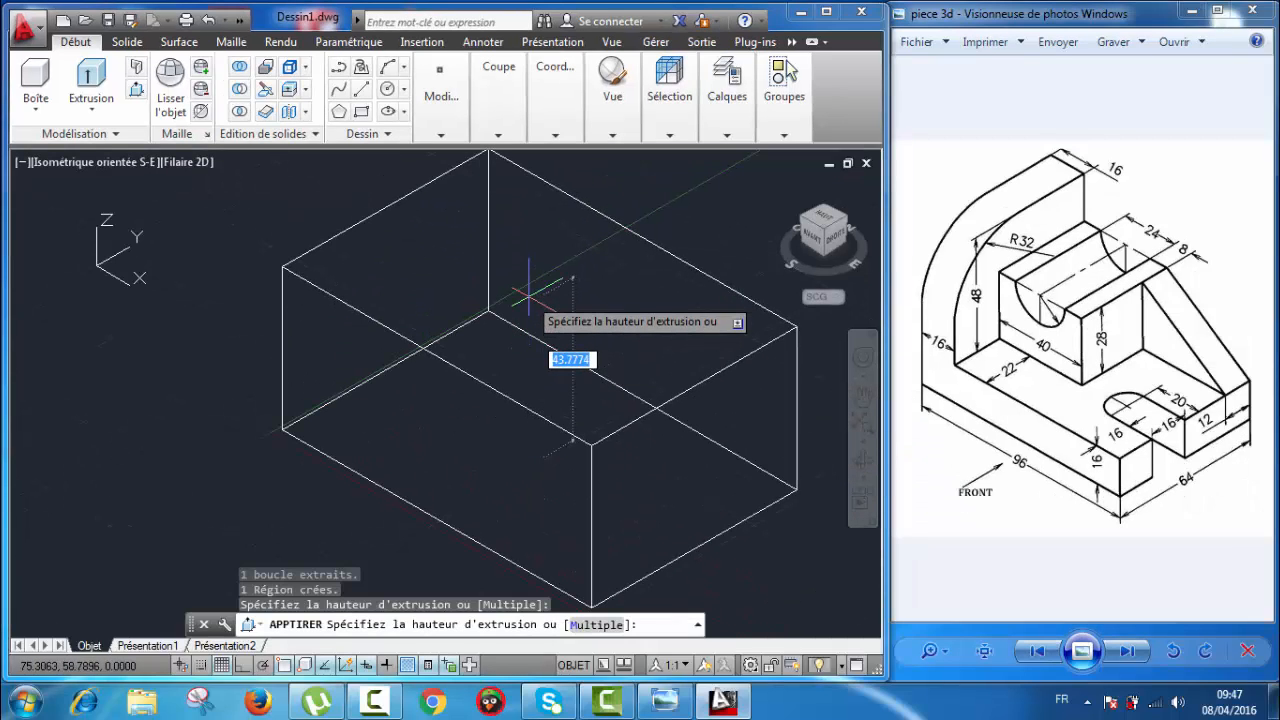
{"action": "type", "text": "16"}
{"action": "key", "text": "Return"}
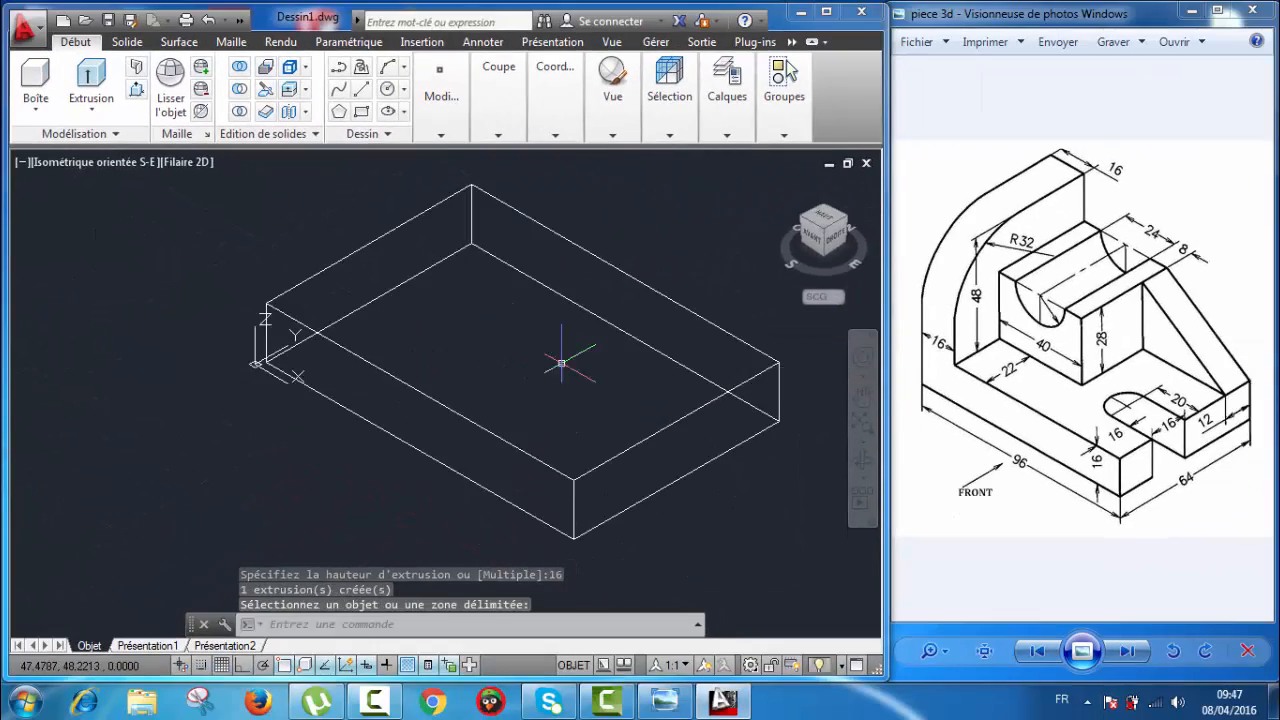
- Copy the base block's front top long edge 16 across the top face, parallel to the 64-wide side
{"action": "scroll", "coordinate": [561, 363], "scroll_direction": "down", "scroll_amount": 6}
{"action": "scroll", "coordinate": [562, 364], "scroll_direction": "up", "scroll_amount": 6}
{"action": "middle_click_drag", "start_coordinate": [535, 356], "coordinate": [489, 358]}
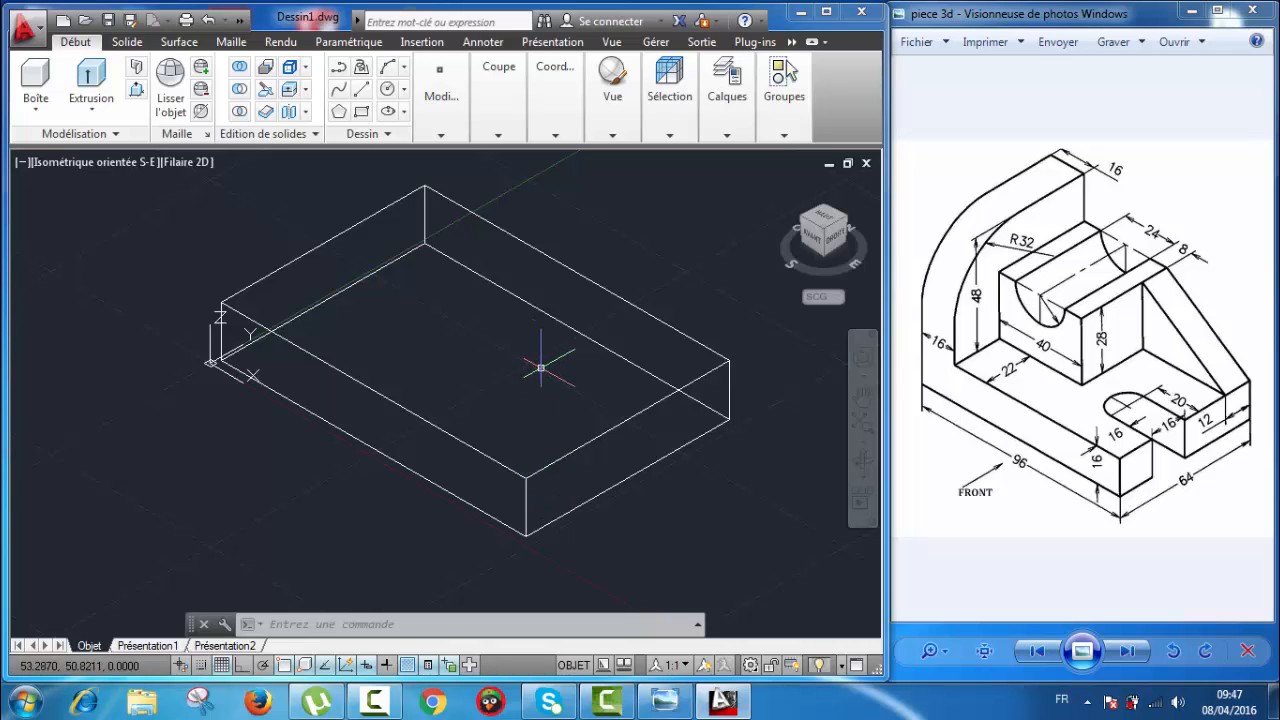
{"action": "middle_click_drag", "start_coordinate": [561, 364], "coordinate": [547, 358]}
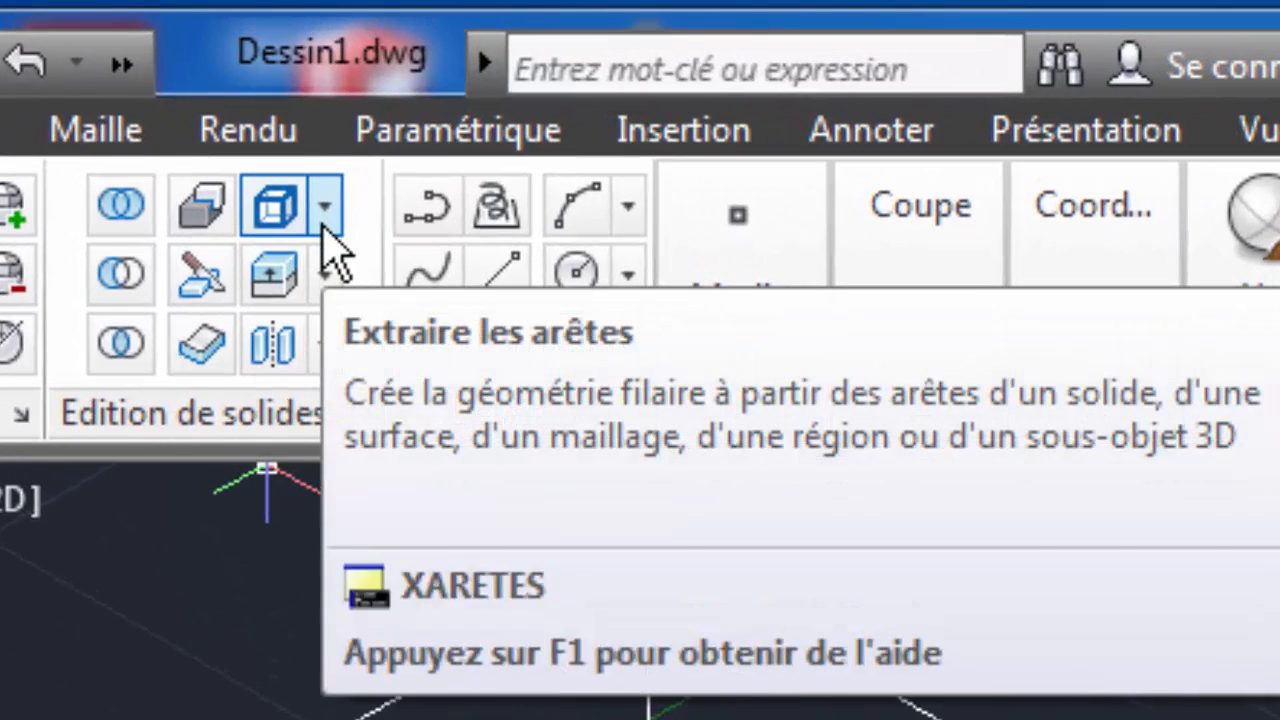
{"action": "left_click", "coordinate": [323, 226]}
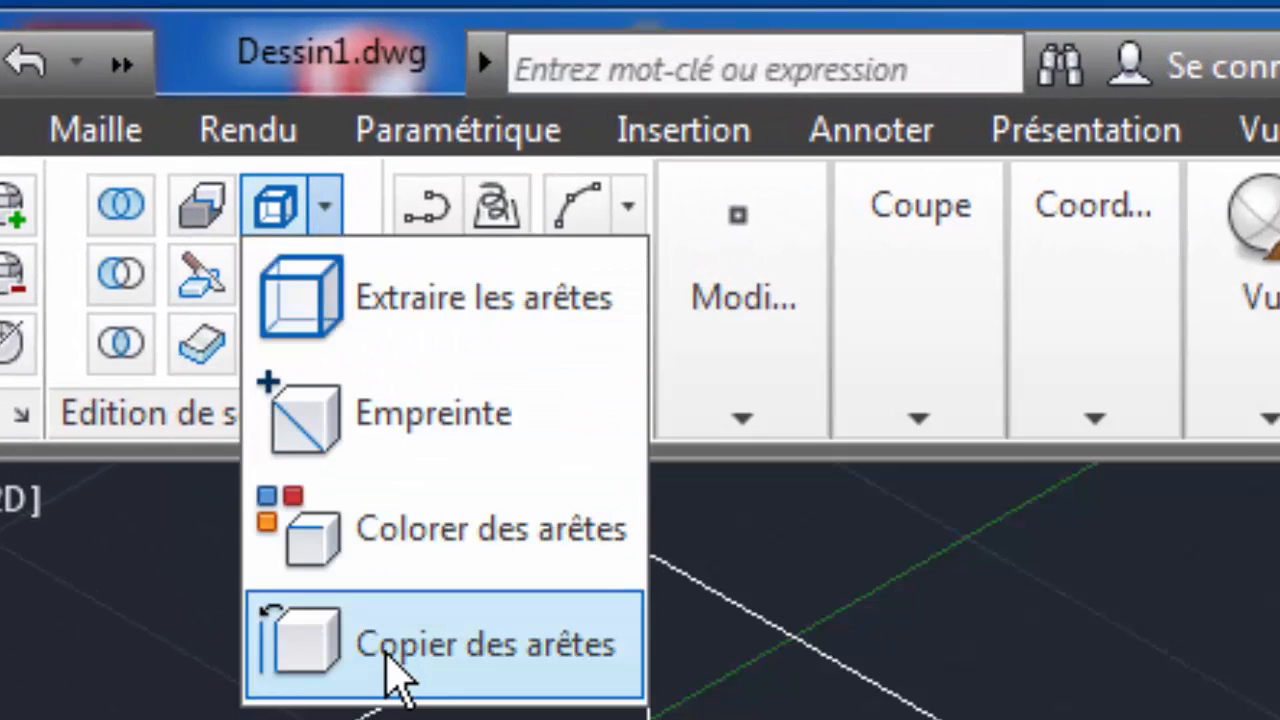
{"action": "left_click", "coordinate": [391, 668]}
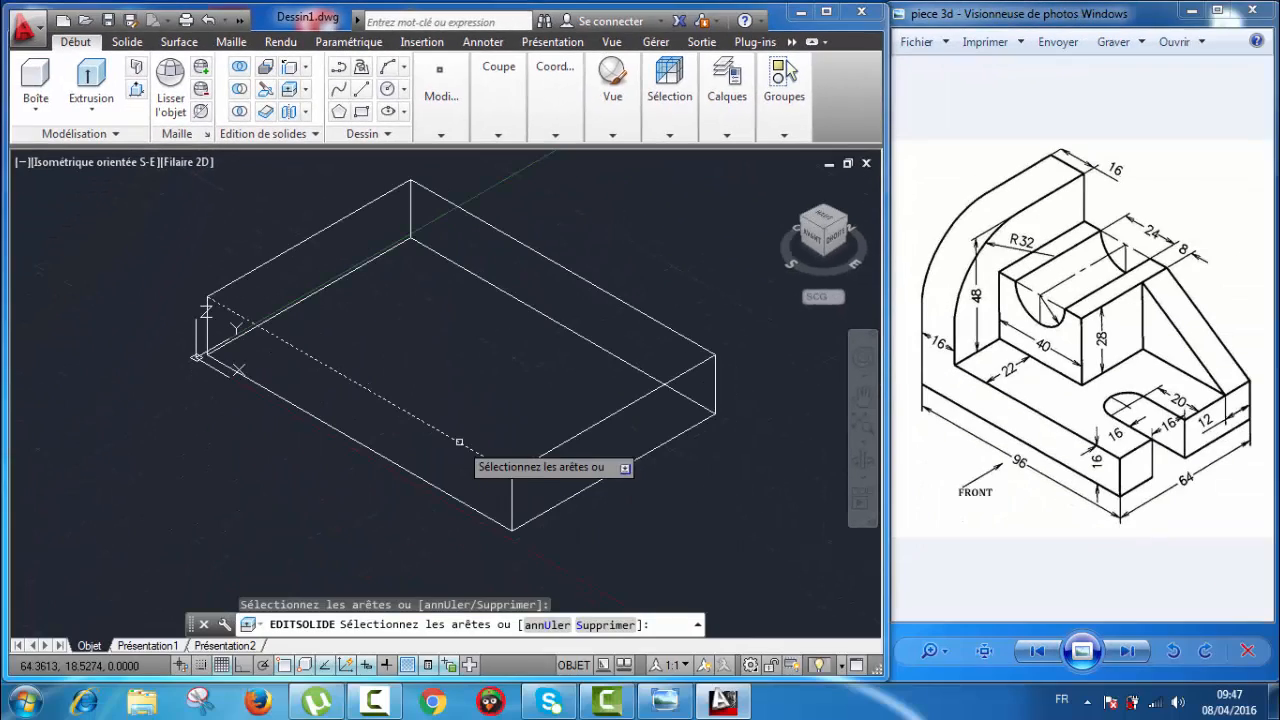
{"action": "left_click", "coordinate": [459, 441]}
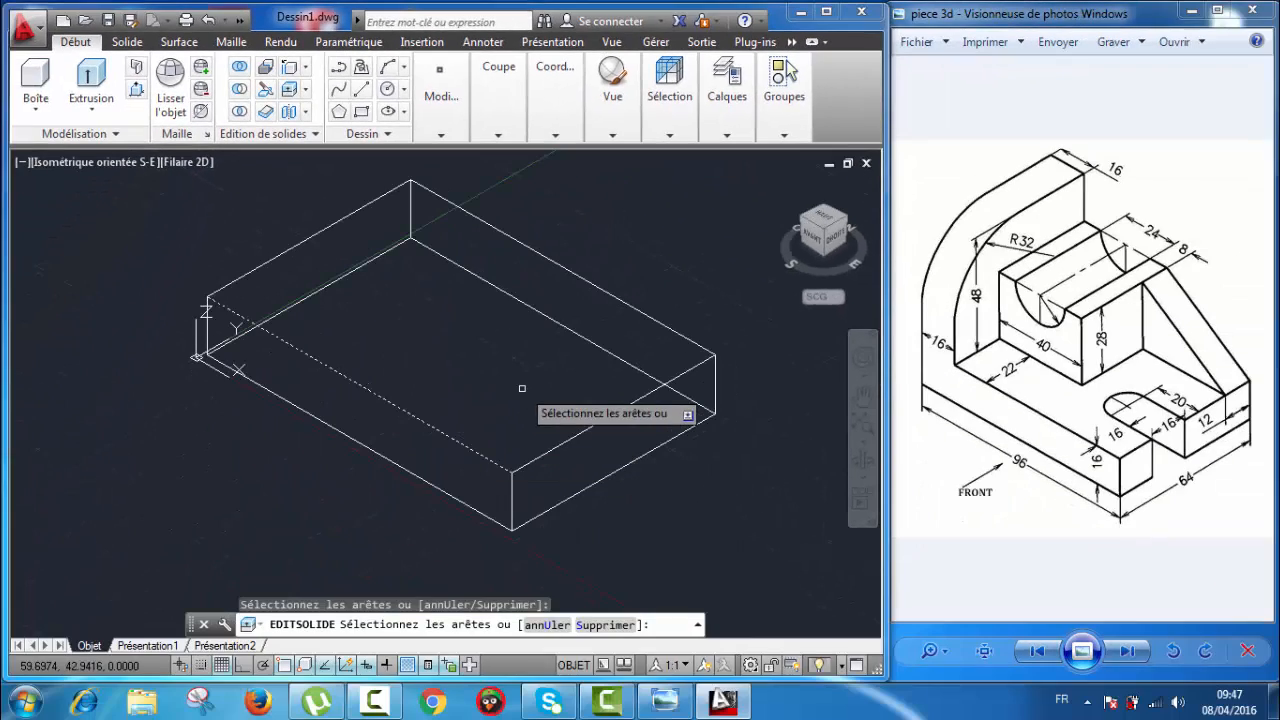
{"action": "key", "text": "Return"}
{"action": "left_click", "coordinate": [512, 470]}
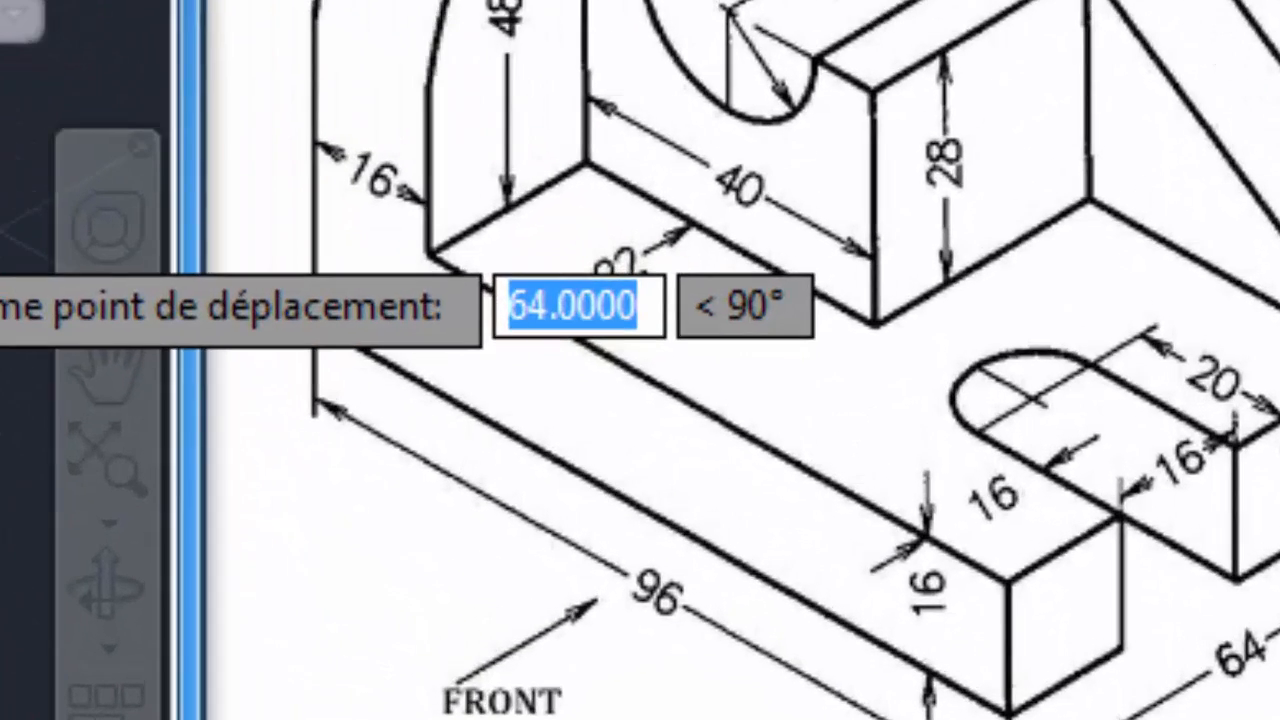
{"action": "left_click", "coordinate": [715, 354]}
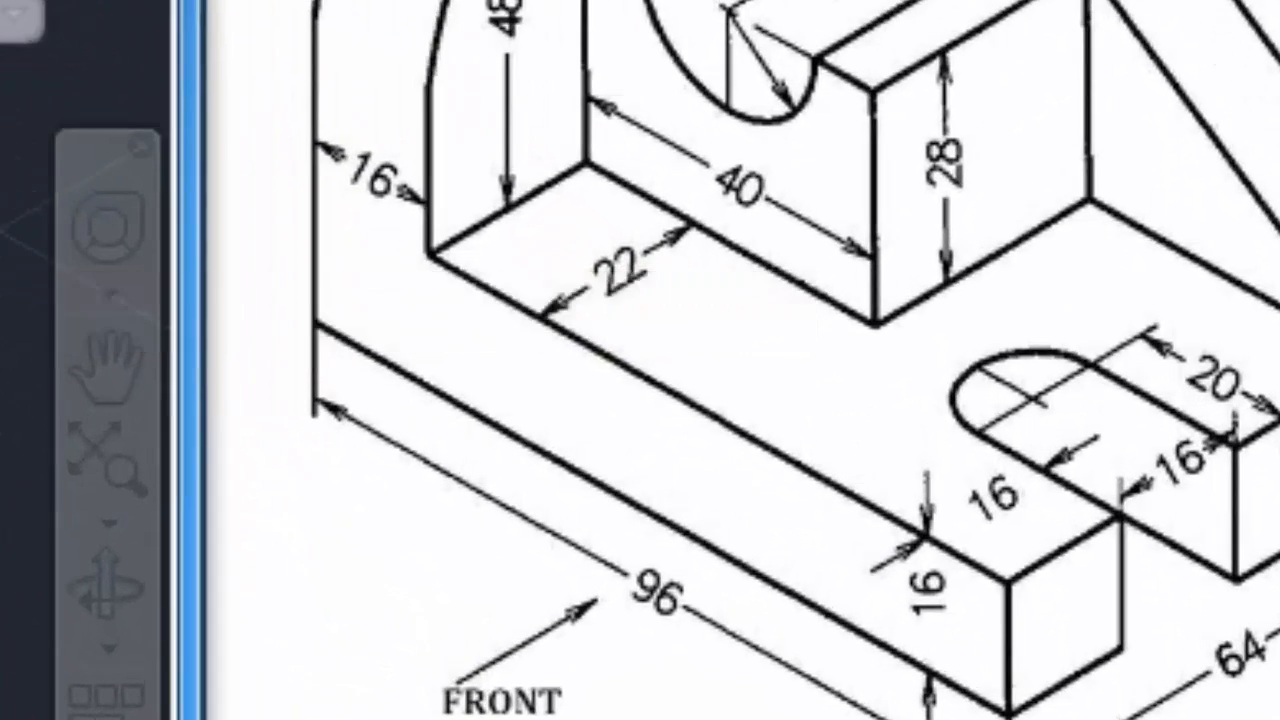
{"action": "type", "text": "16"}
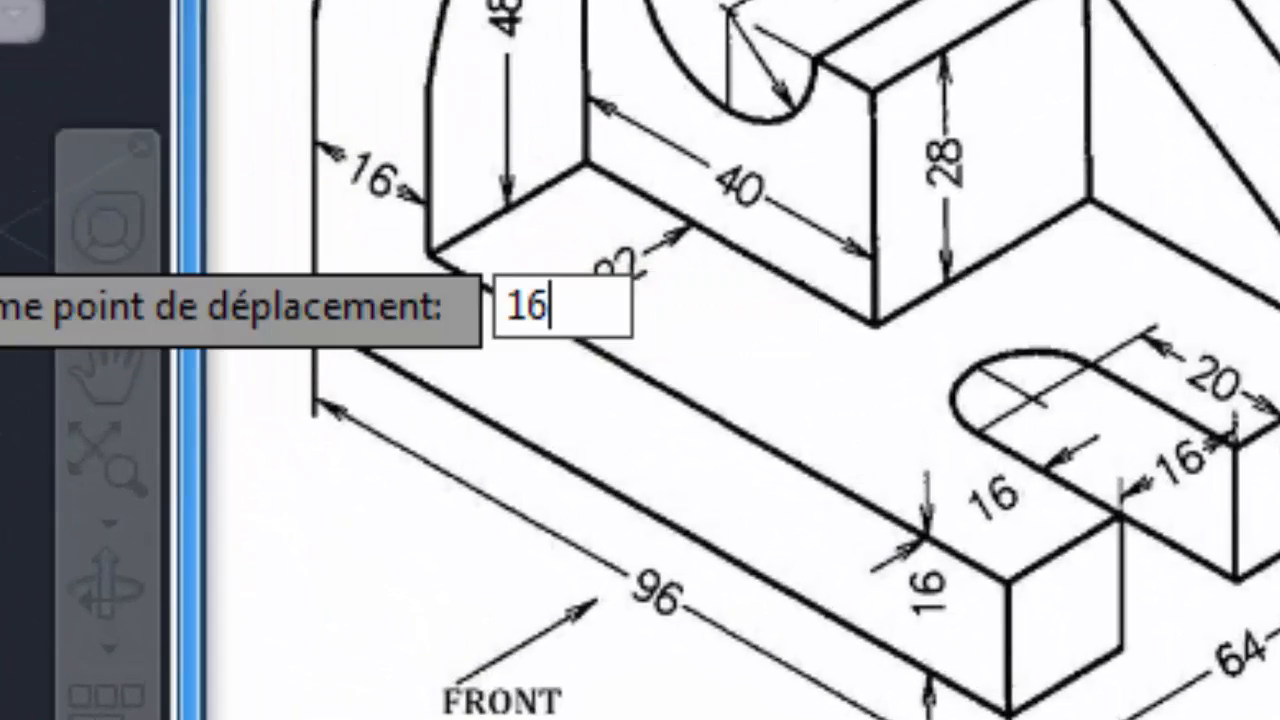
{"action": "key", "text": "Return"}
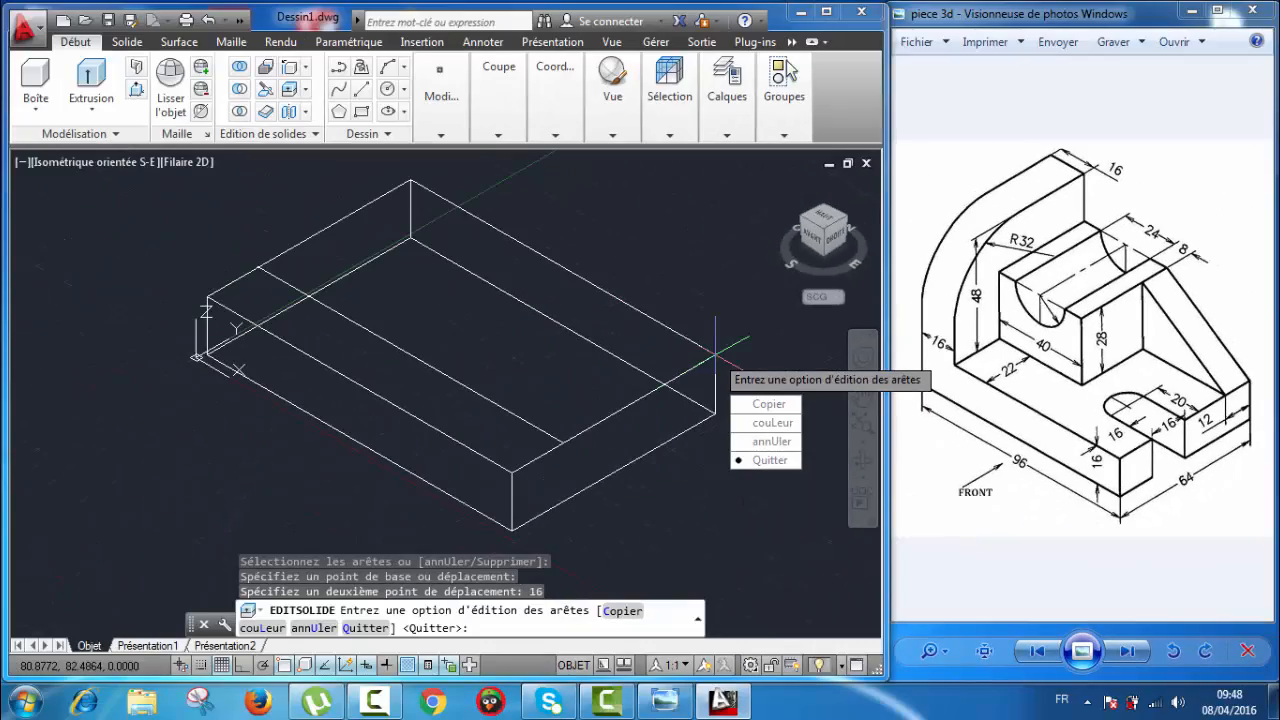
- Copy the line on the base's top face from its right end, 16 farther along the 64-wide edge
{"action": "key", "text": "Escape"}
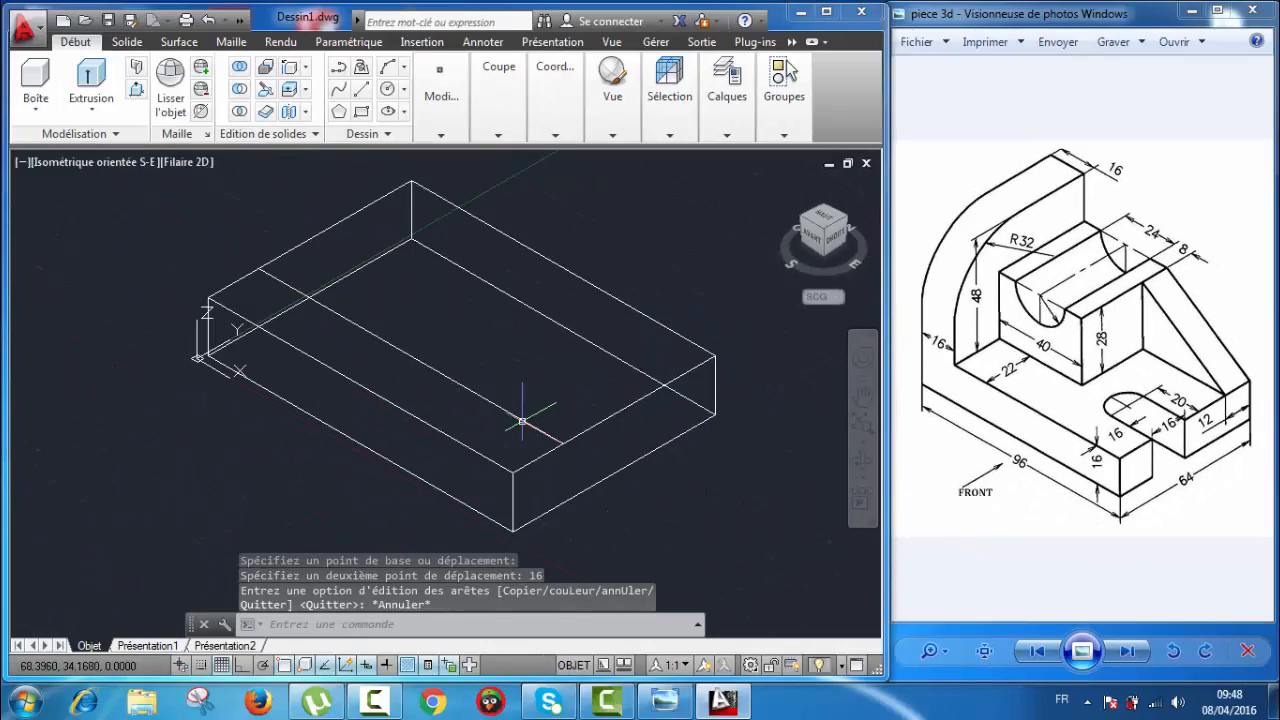
{"action": "left_click", "coordinate": [522, 421]}
{"action": "right_click", "coordinate": [438, 295]}
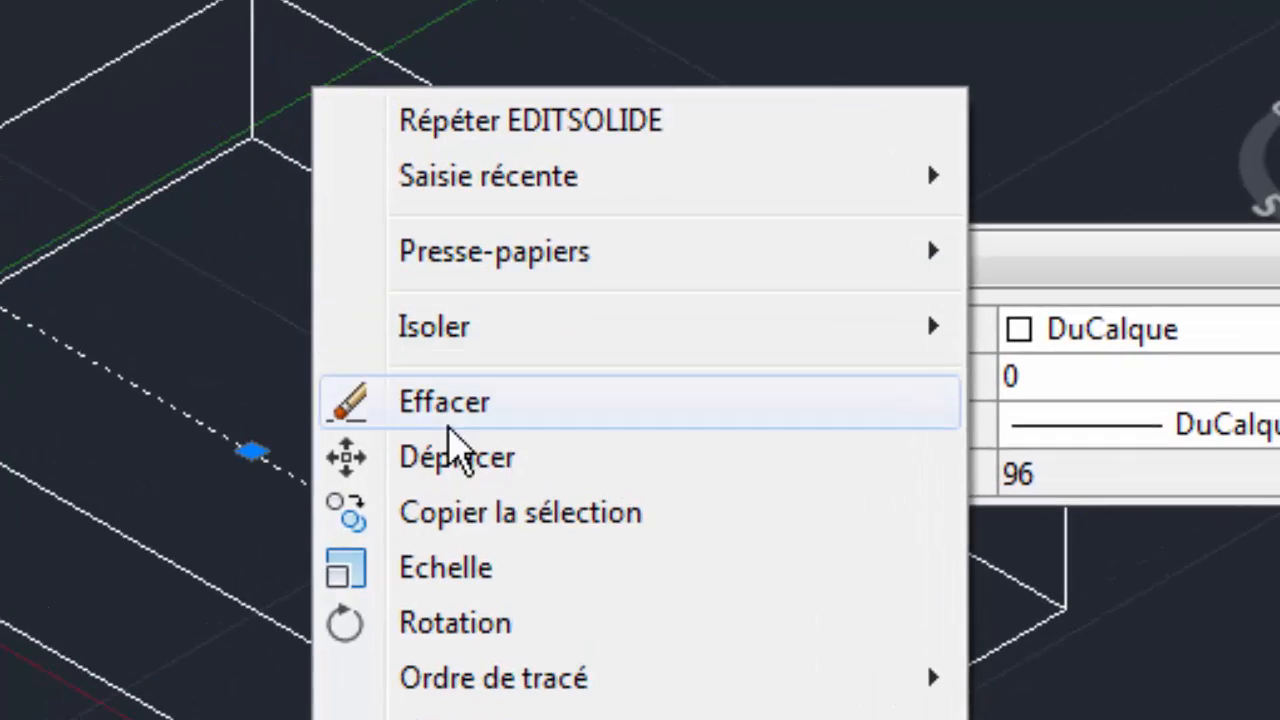
{"action": "left_click", "coordinate": [472, 514]}
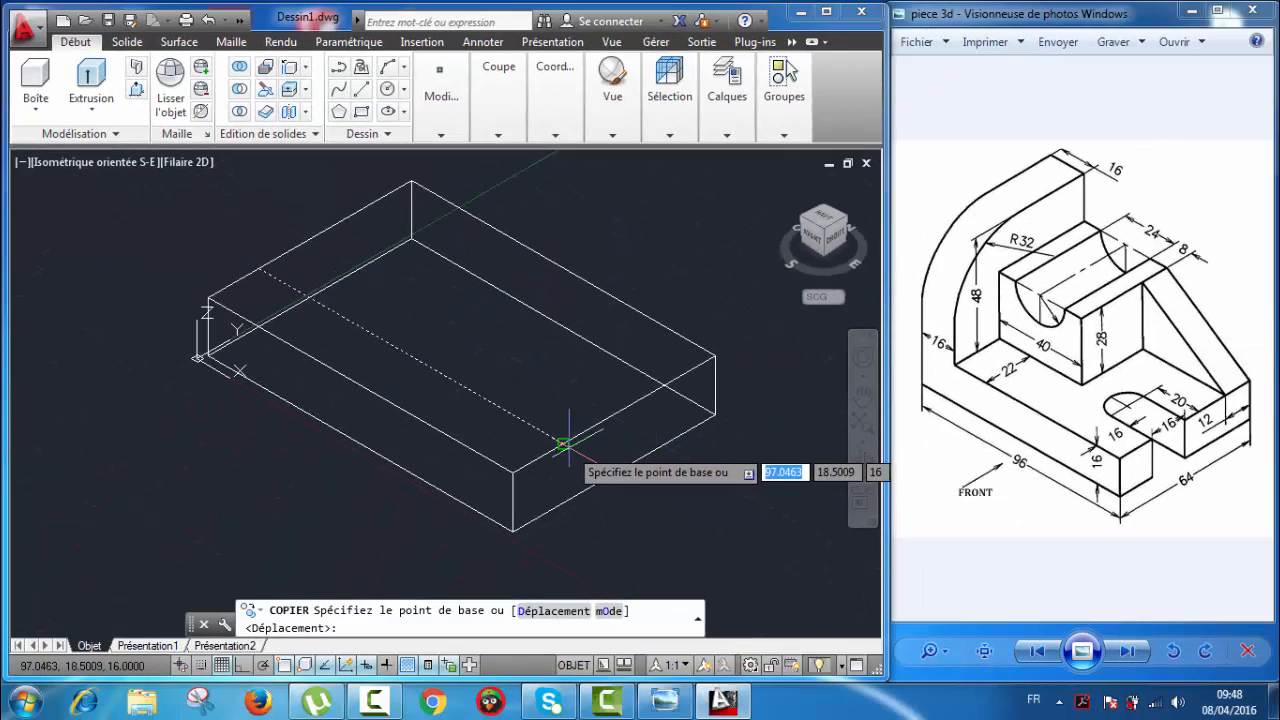
{"action": "left_click", "coordinate": [563, 441]}
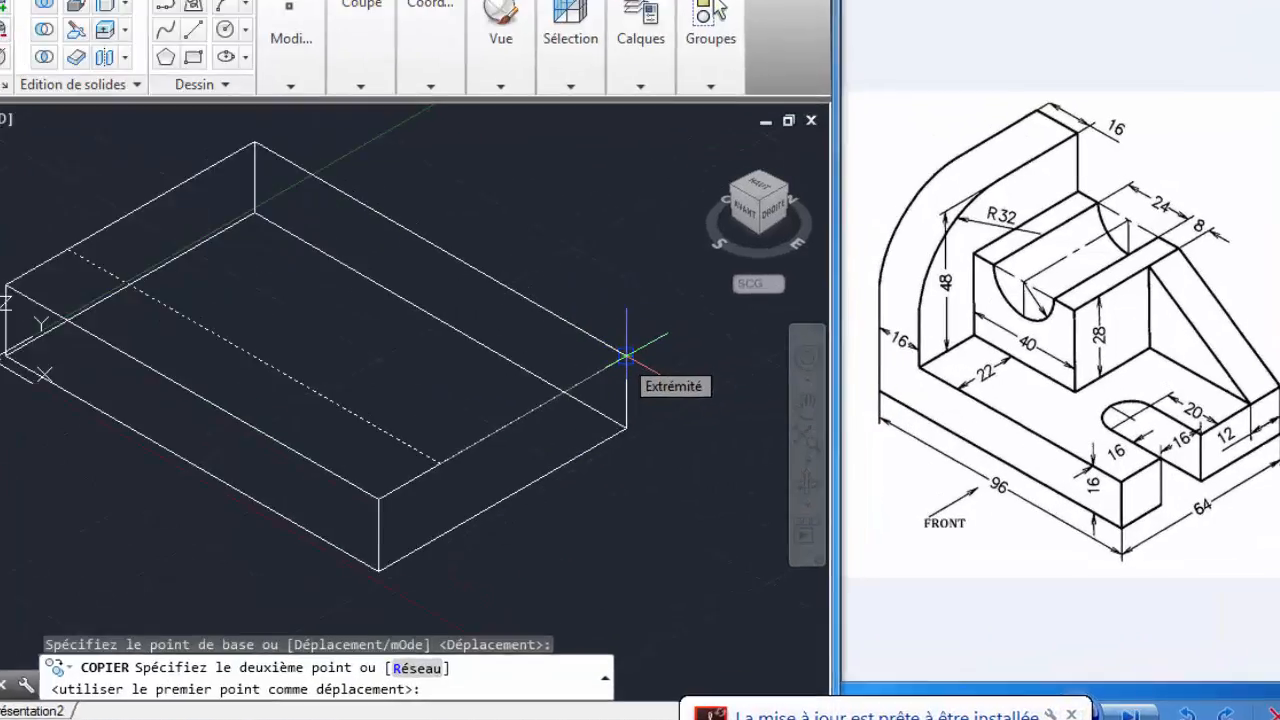
{"action": "type", "text": "16"}
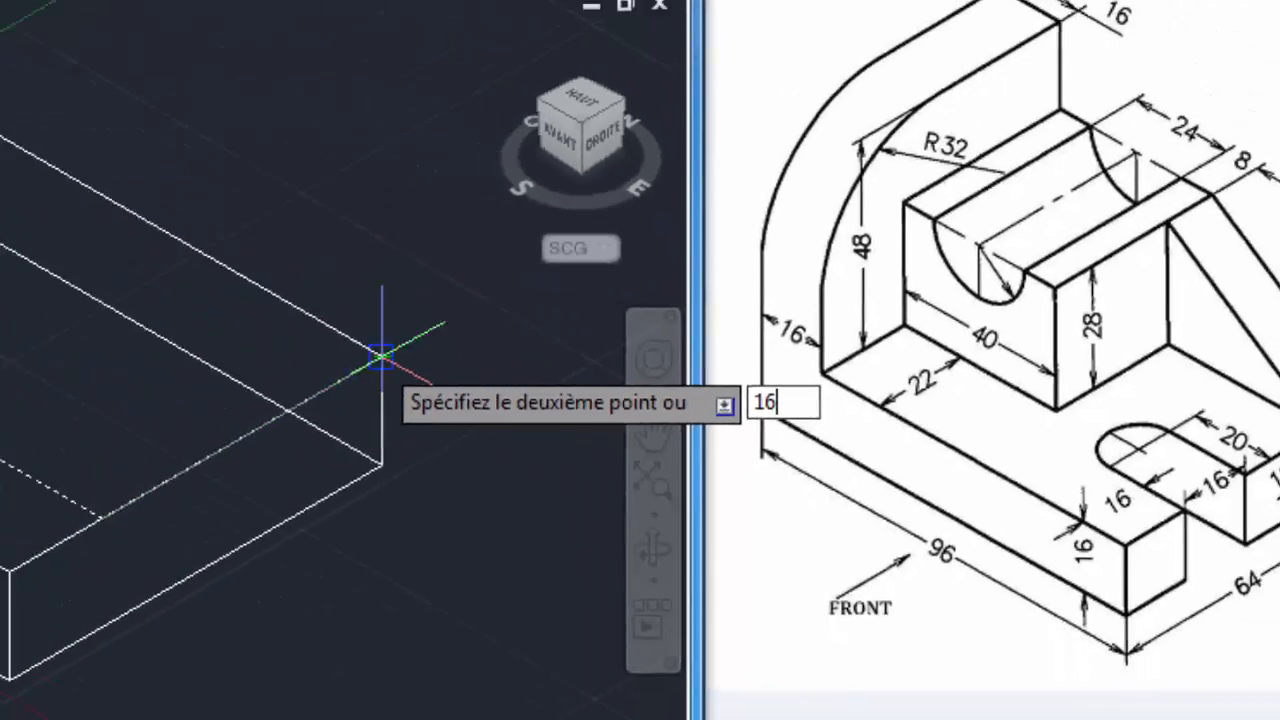
{"action": "key", "text": "Return"}
{"action": "key", "text": "Escape"}
- Draw a line along the 64-wide top edge joining the right ends of the two copied lines
{"action": "middle_click_drag", "start_coordinate": [489, 411], "coordinate": [497, 362]}
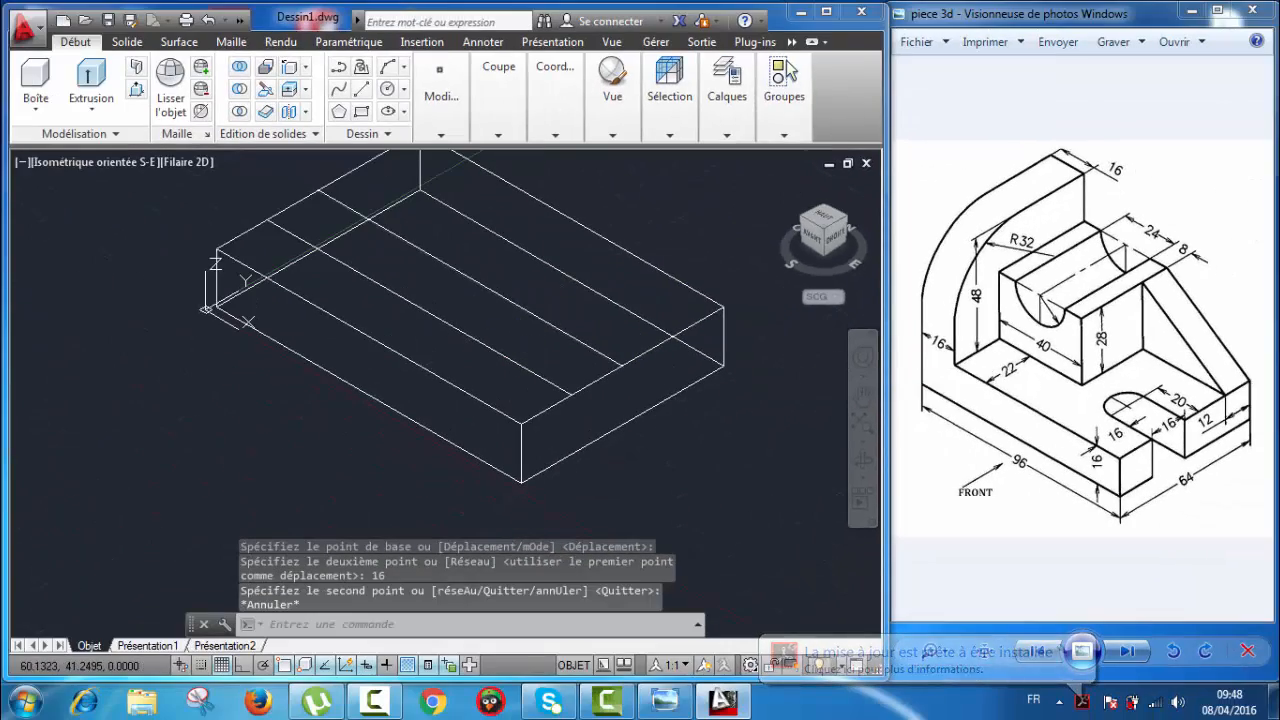
{"action": "scroll", "coordinate": [569, 340], "scroll_direction": "up", "scroll_amount": 2}
{"action": "middle_click_drag", "start_coordinate": [614, 384], "coordinate": [583, 369]}
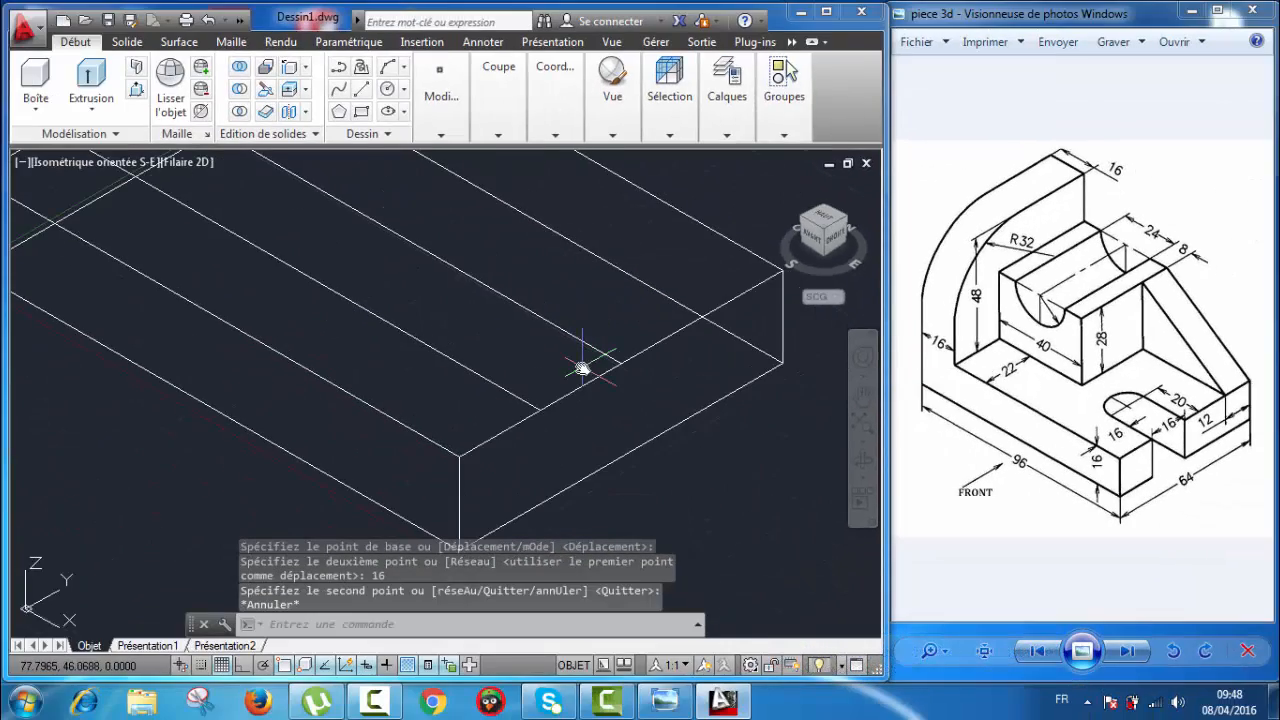
{"action": "scroll", "coordinate": [582, 367], "scroll_direction": "down", "scroll_amount": 2}
{"action": "scroll", "coordinate": [582, 367], "scroll_direction": "up", "scroll_amount": 2}
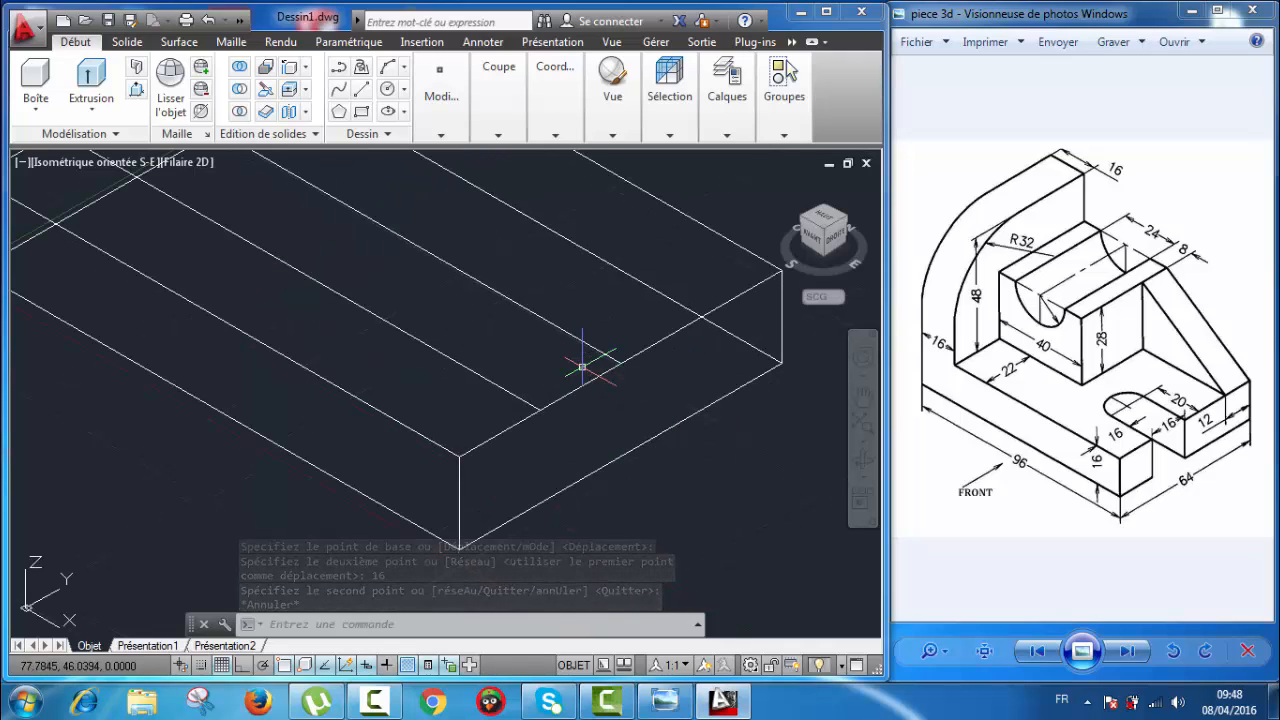
{"action": "scroll", "coordinate": [582, 367], "scroll_direction": "down", "scroll_amount": 2}
{"action": "middle_click_drag", "start_coordinate": [580, 363], "coordinate": [569, 374]}
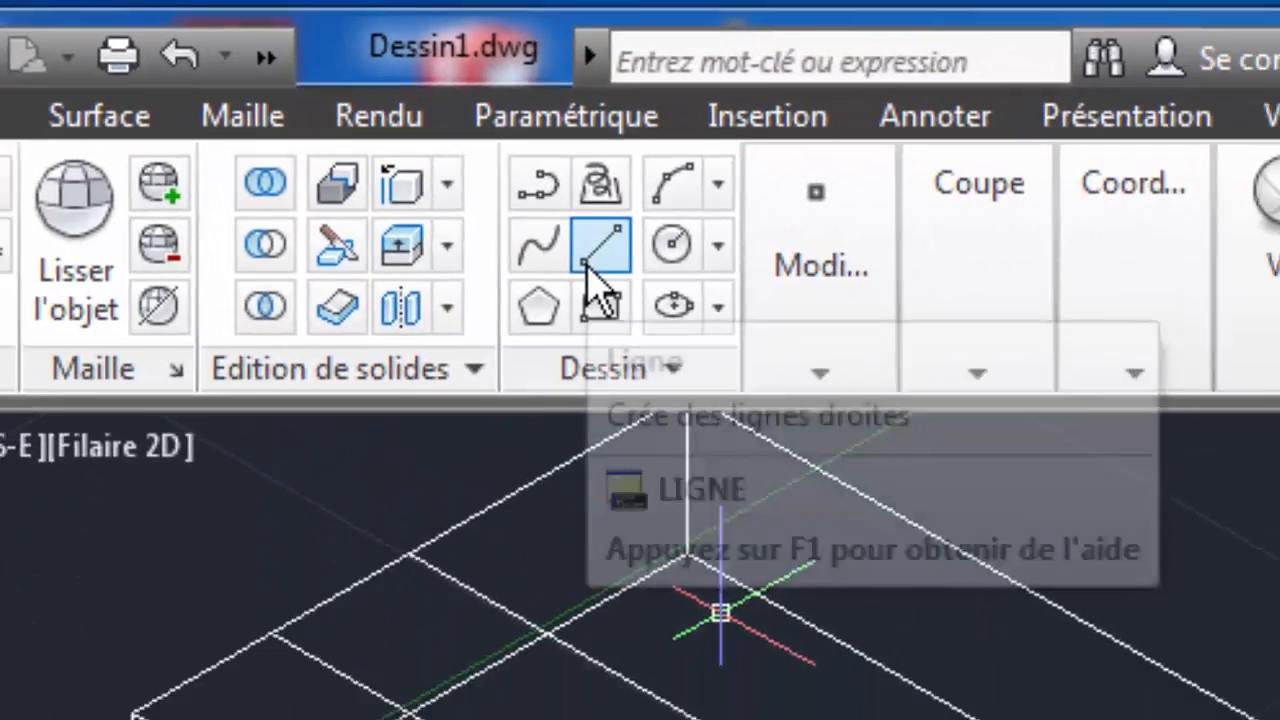
{"action": "left_click", "coordinate": [590, 262]}
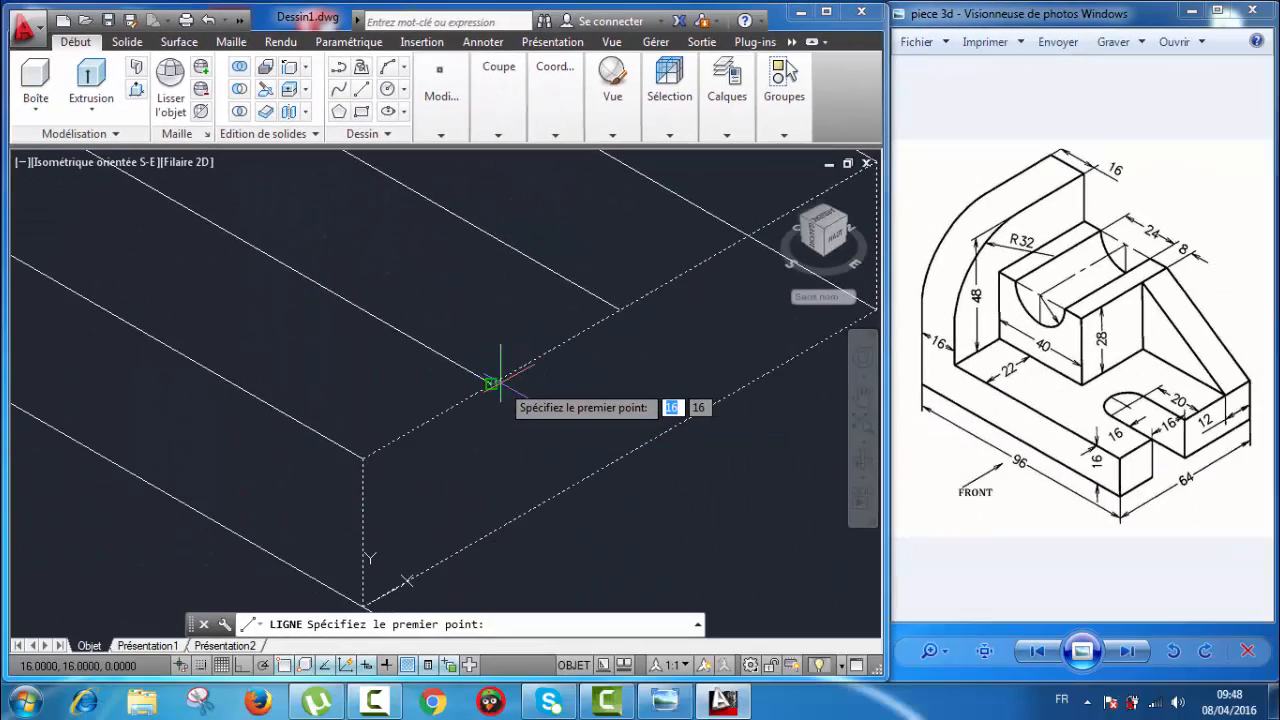
{"action": "left_click", "coordinate": [491, 383]}
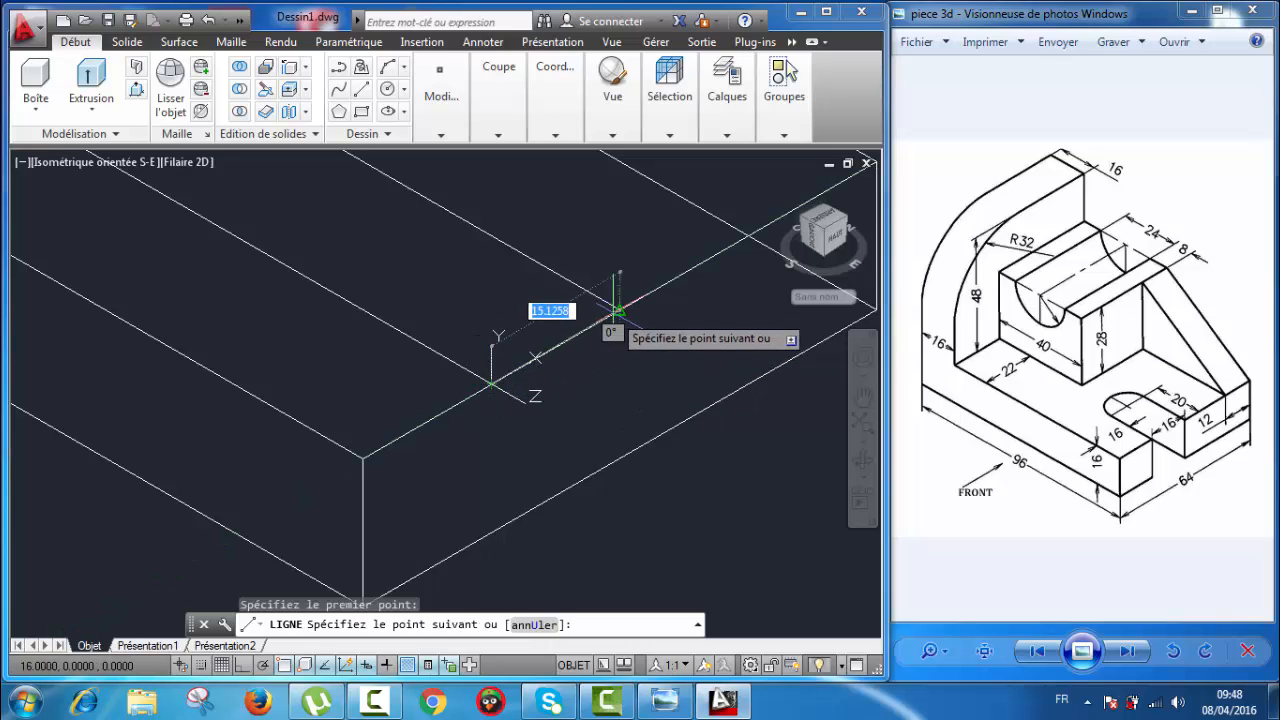
{"action": "left_click", "coordinate": [619, 308]}
{"action": "key", "text": "Escape"}
{"action": "scroll", "coordinate": [584, 320], "scroll_direction": "up", "scroll_amount": 5}
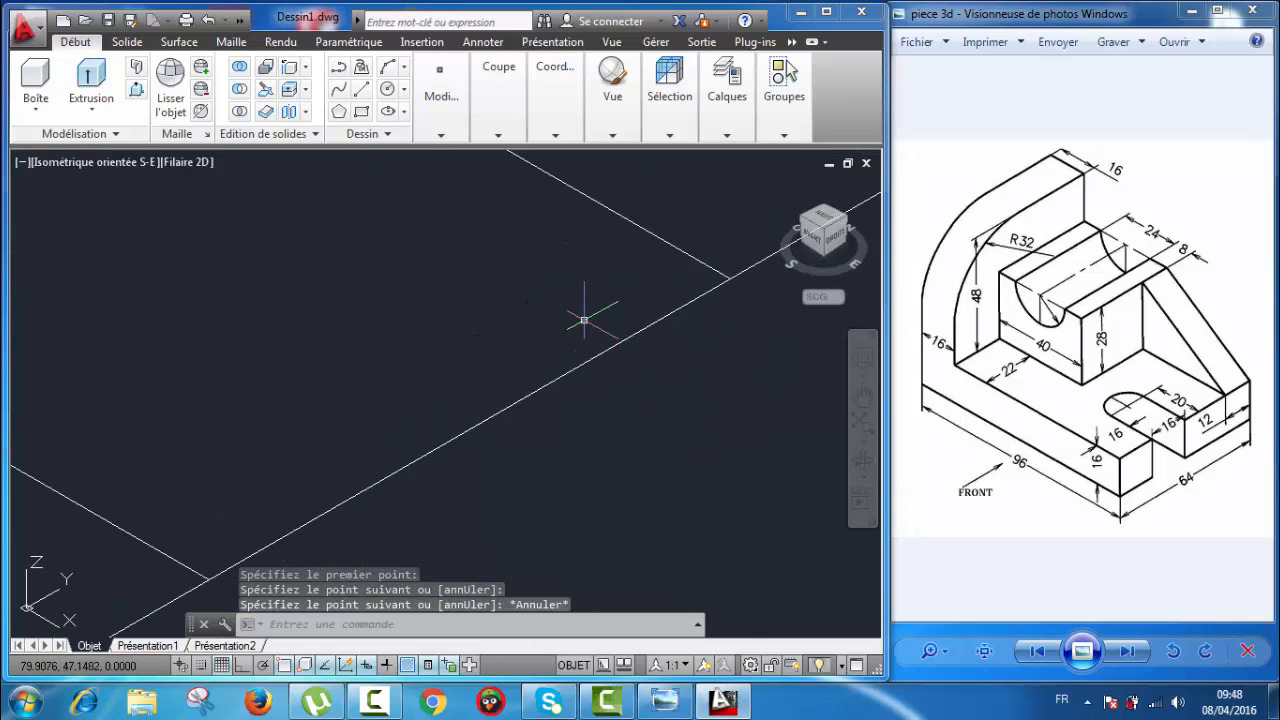
{"action": "scroll", "coordinate": [590, 316], "scroll_direction": "down", "scroll_amount": 4}
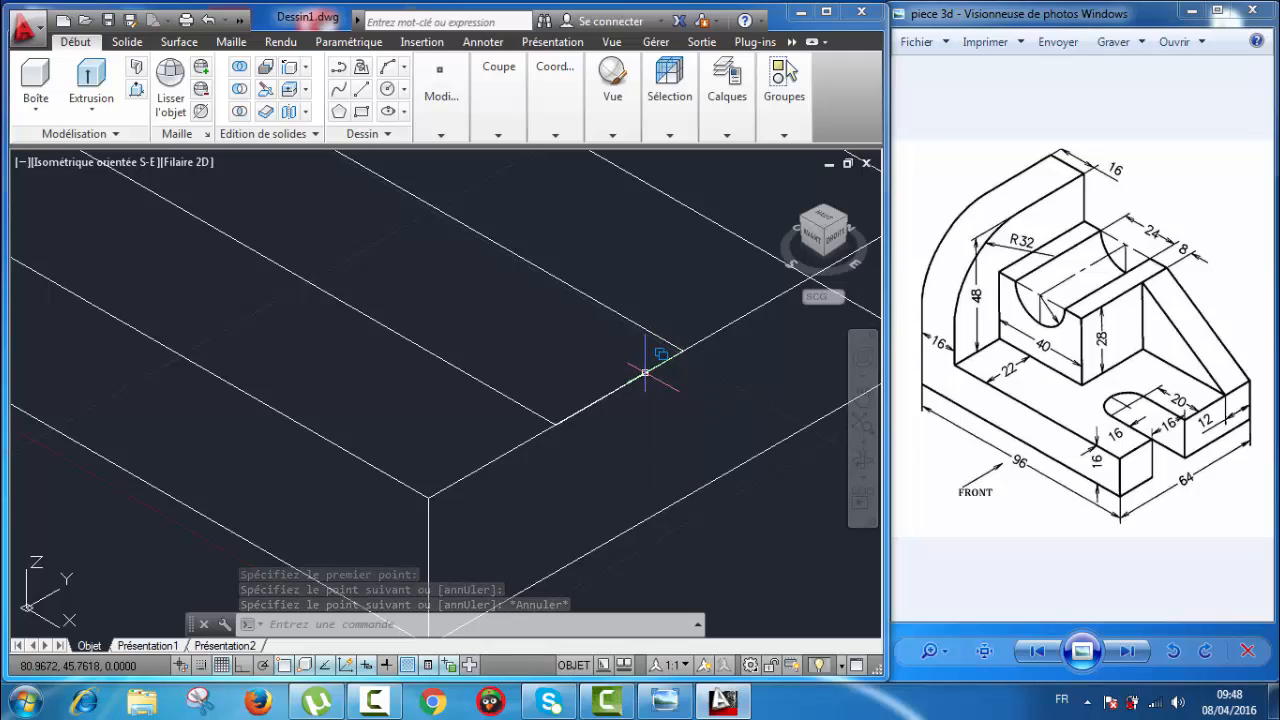
{"action": "scroll", "coordinate": [645, 372], "scroll_direction": "down", "scroll_amount": 3}
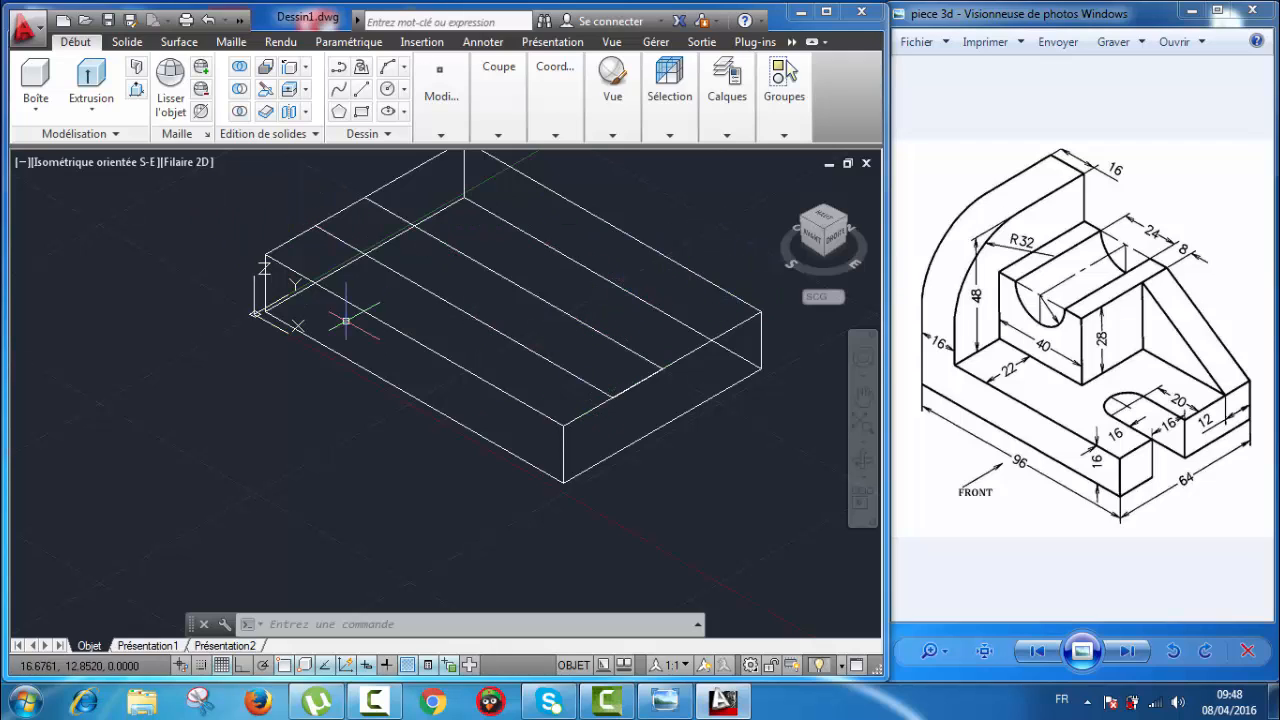
- Define a three-point UCS with its origin at the first copied line's right end, X toward the second line's end and Y along the first line
{"action": "middle_click_drag", "start_coordinate": [659, 375], "coordinate": [638, 386]}
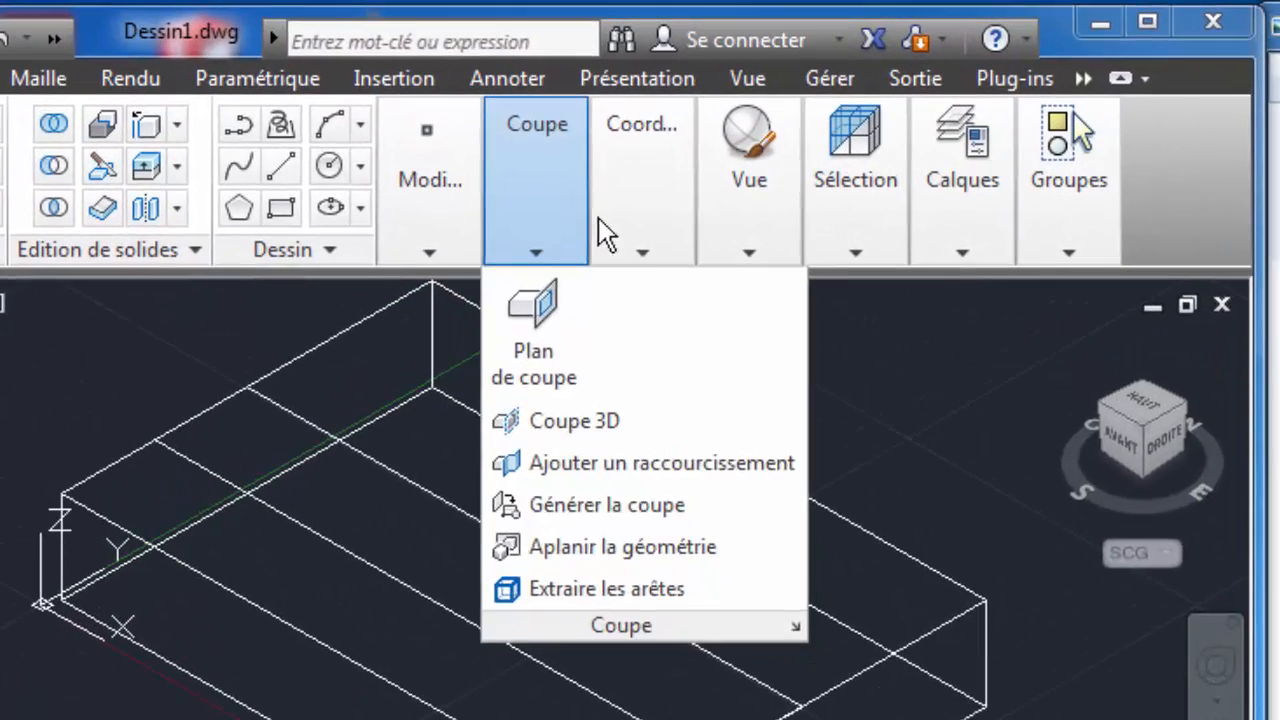
{"action": "mouse_move", "coordinate": [548, 118]}
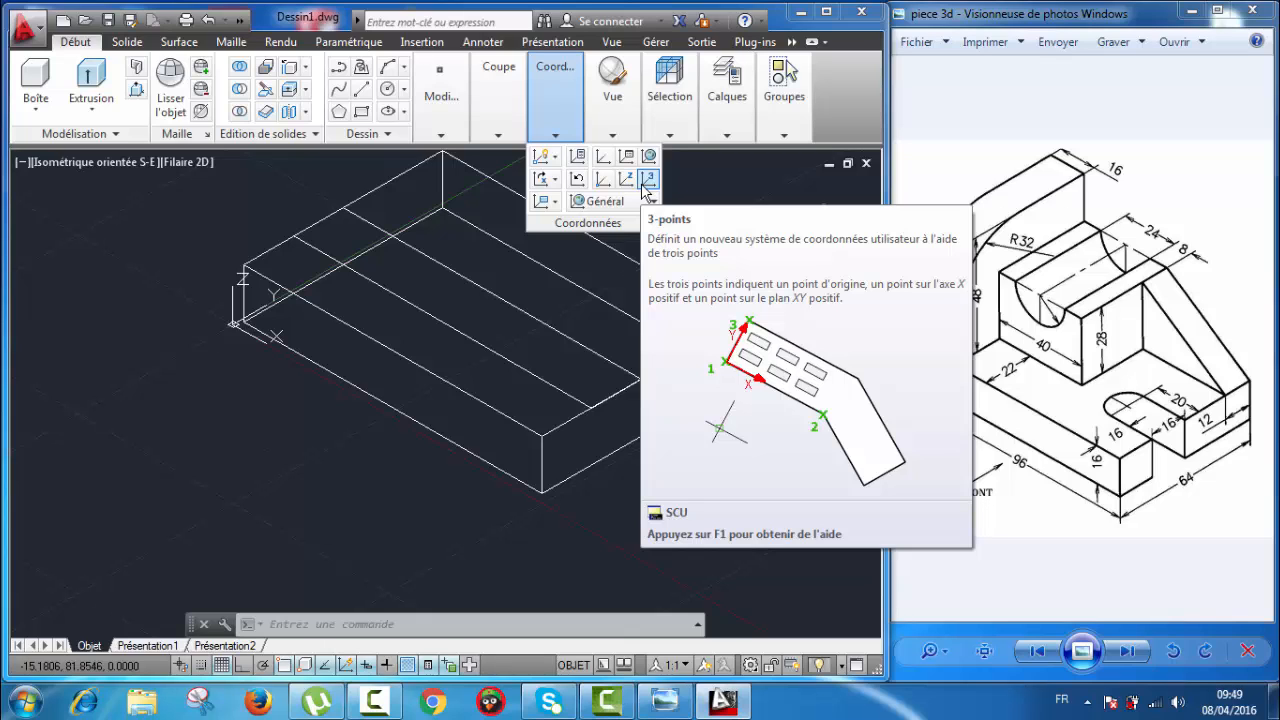
{"action": "left_click", "coordinate": [646, 179]}
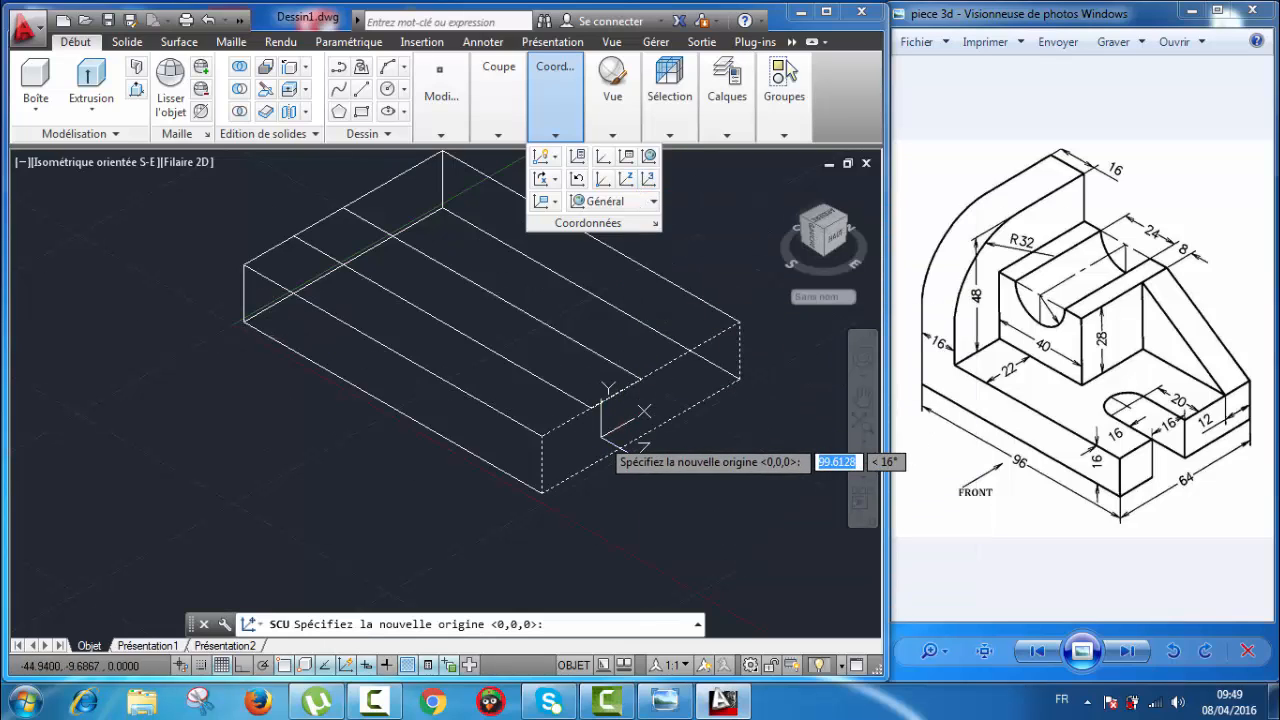
{"action": "scroll", "coordinate": [596, 410], "scroll_direction": "up", "scroll_amount": 5}
{"action": "middle_click_drag", "start_coordinate": [588, 373], "coordinate": [580, 423]}
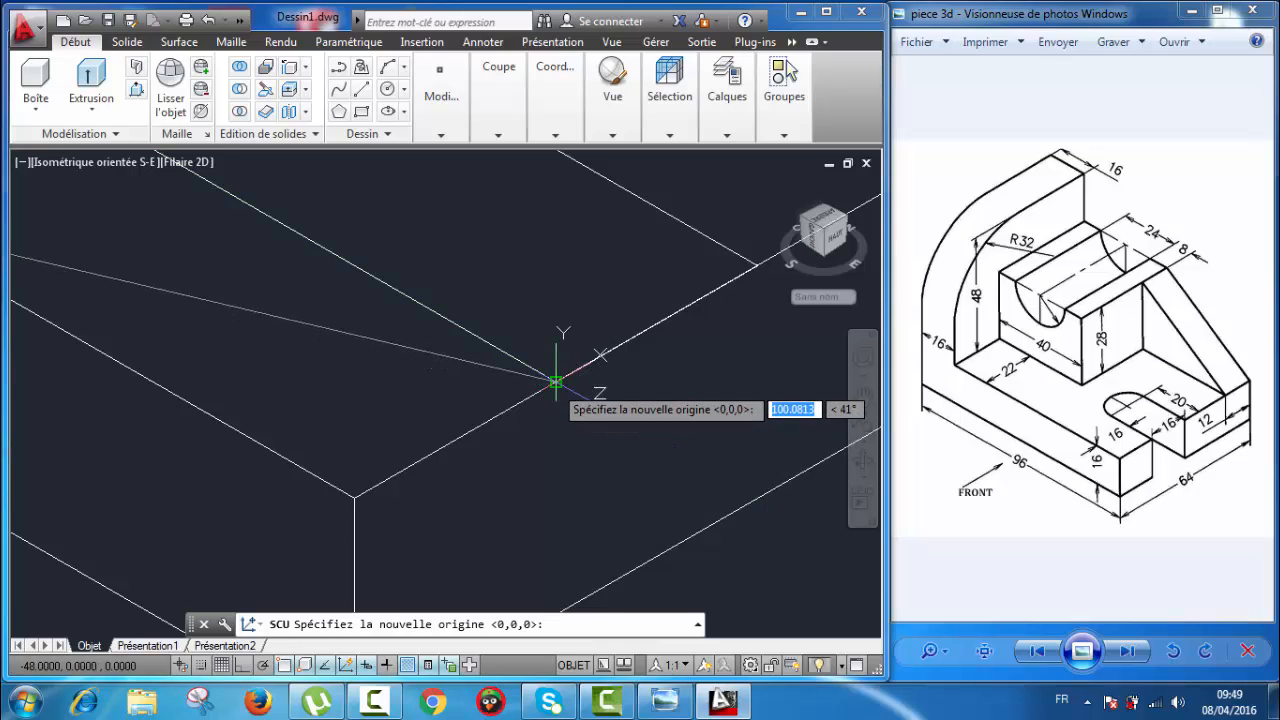
{"action": "left_click", "coordinate": [556, 381]}
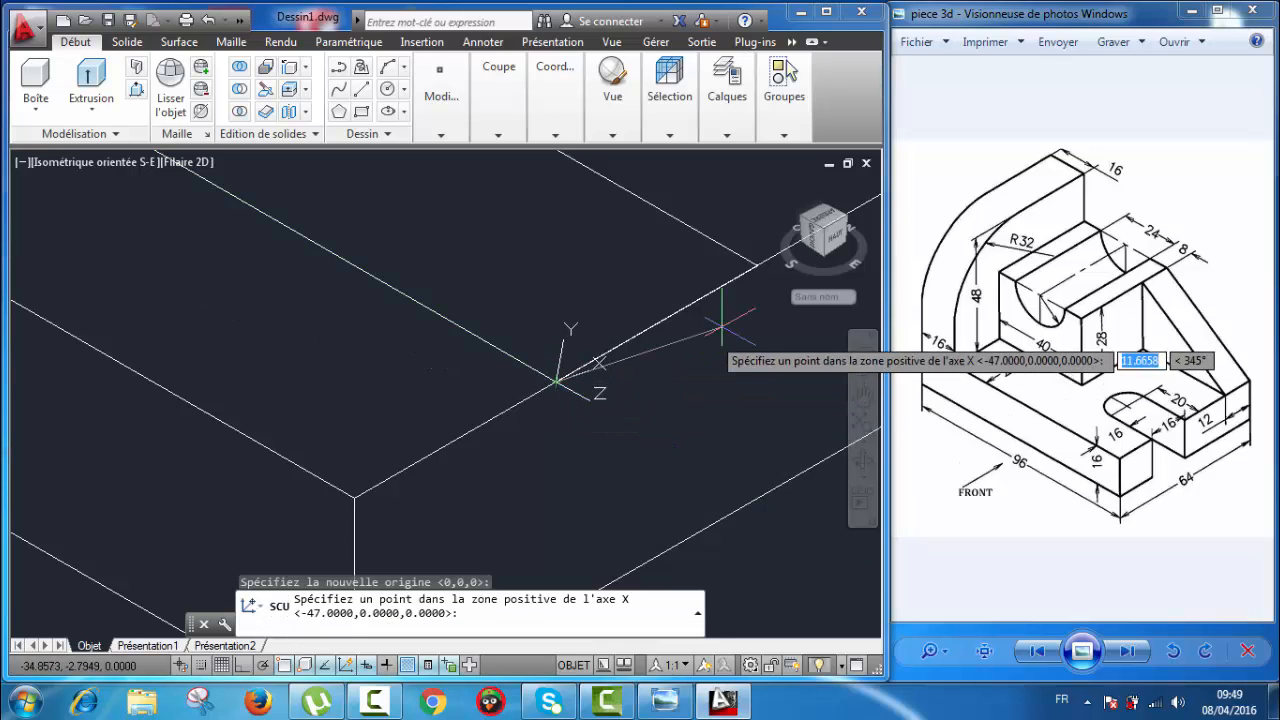
{"action": "left_click", "coordinate": [757, 265]}
{"action": "scroll", "coordinate": [620, 250], "scroll_direction": "down", "scroll_amount": 5}
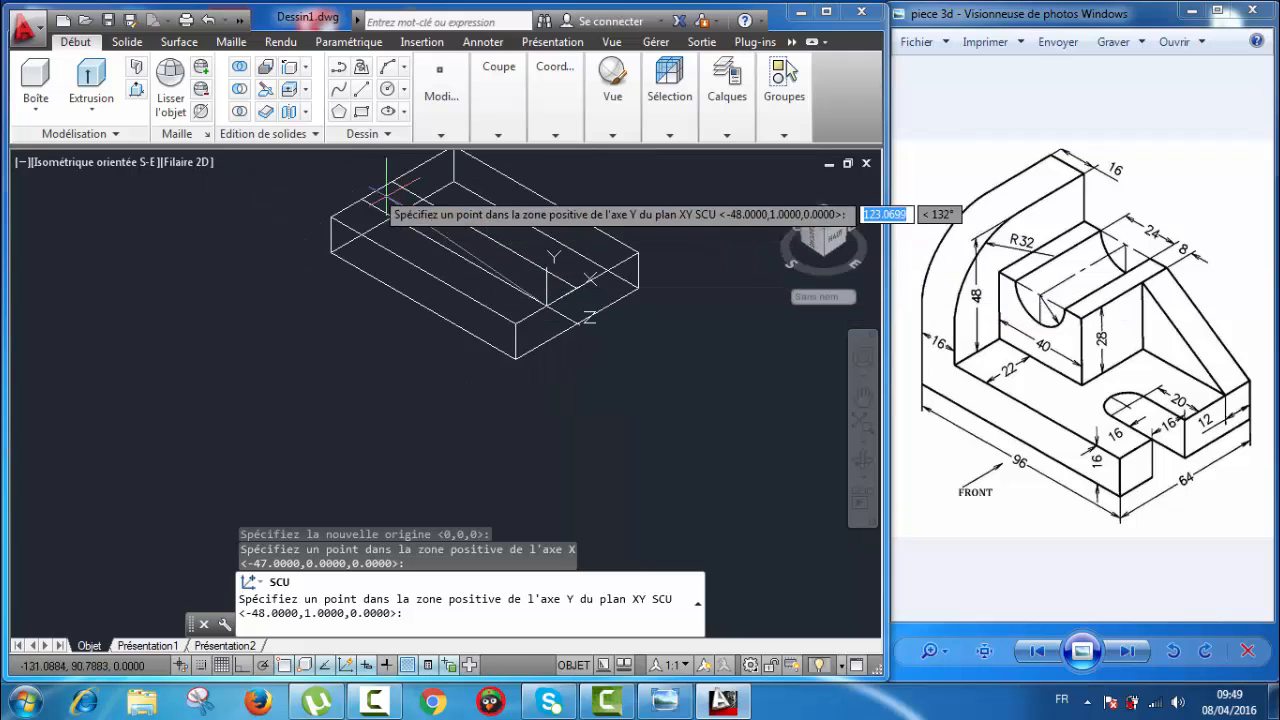
{"action": "scroll", "coordinate": [360, 195], "scroll_direction": "up", "scroll_amount": 5}
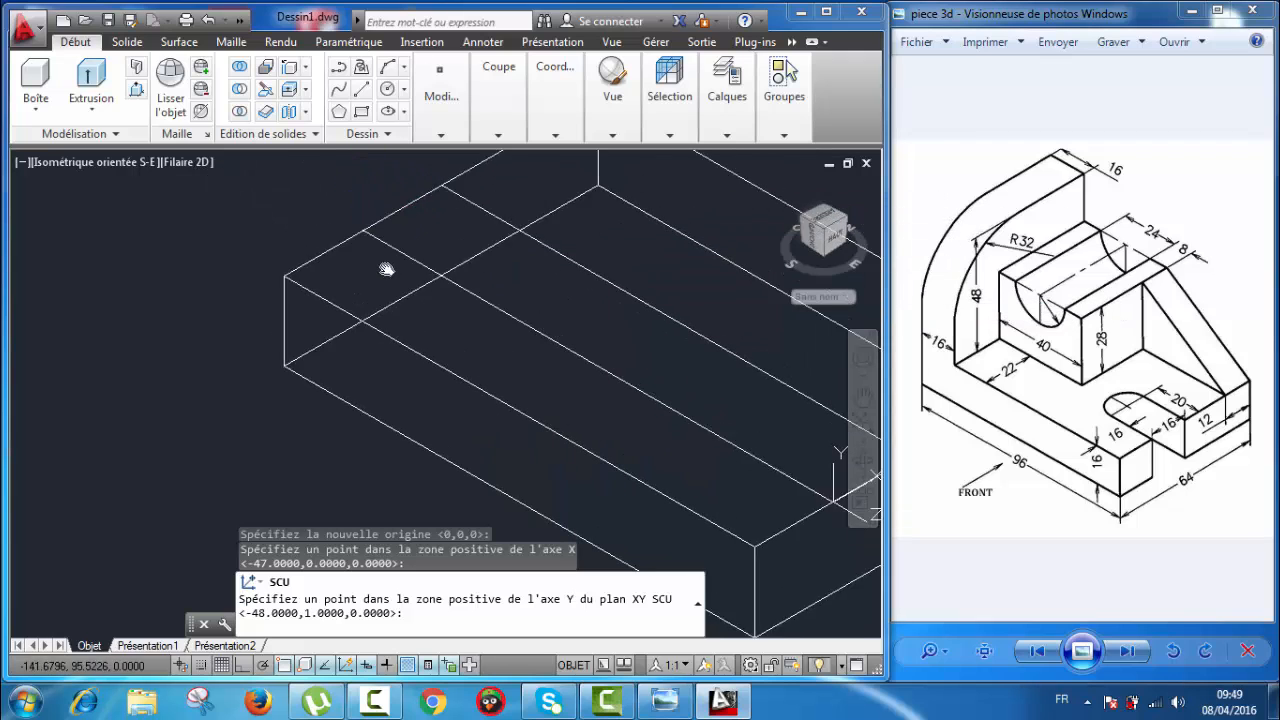
{"action": "right_click", "coordinate": [320, 197], "text": "shift"}
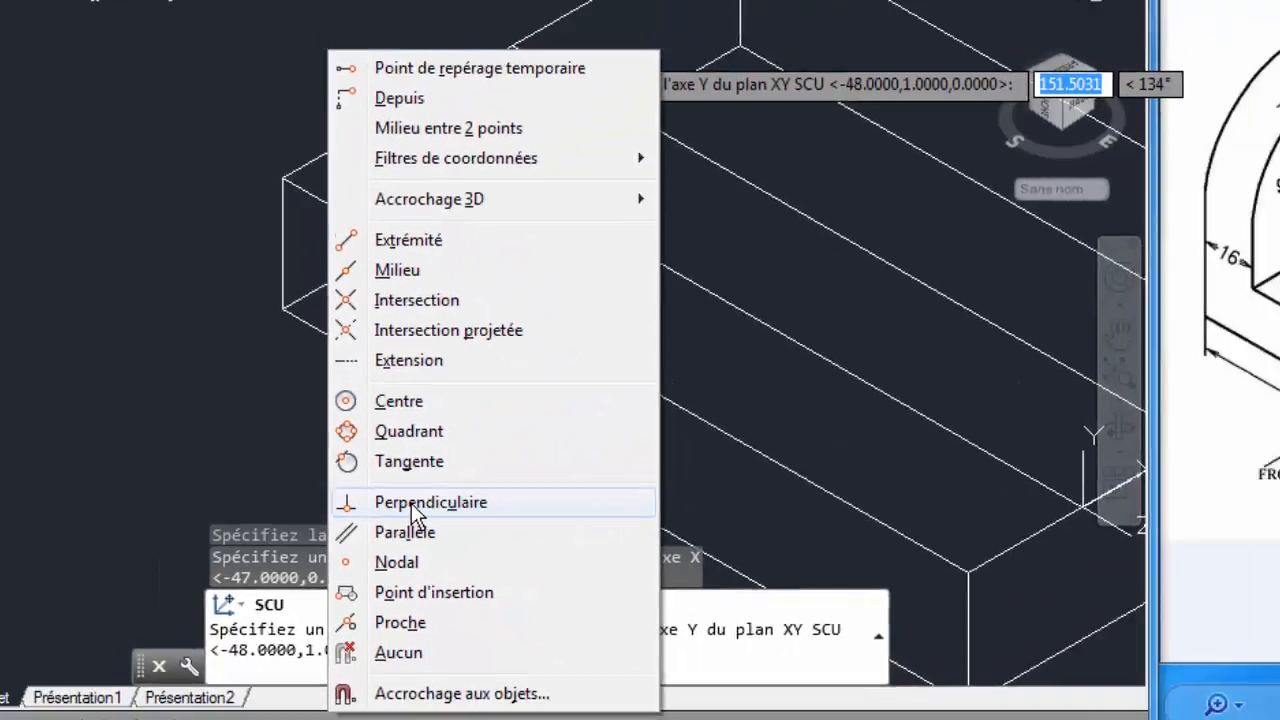
{"action": "left_click", "coordinate": [525, 475]}
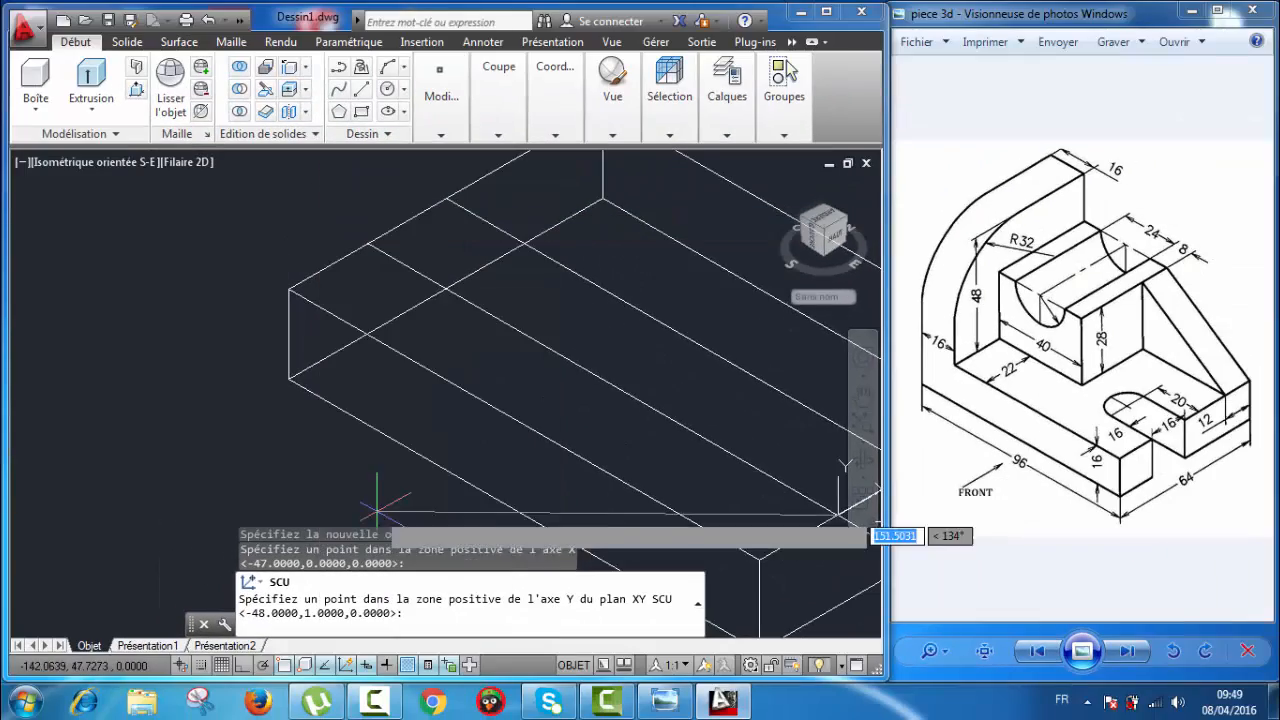
{"action": "left_click", "coordinate": [367, 243]}
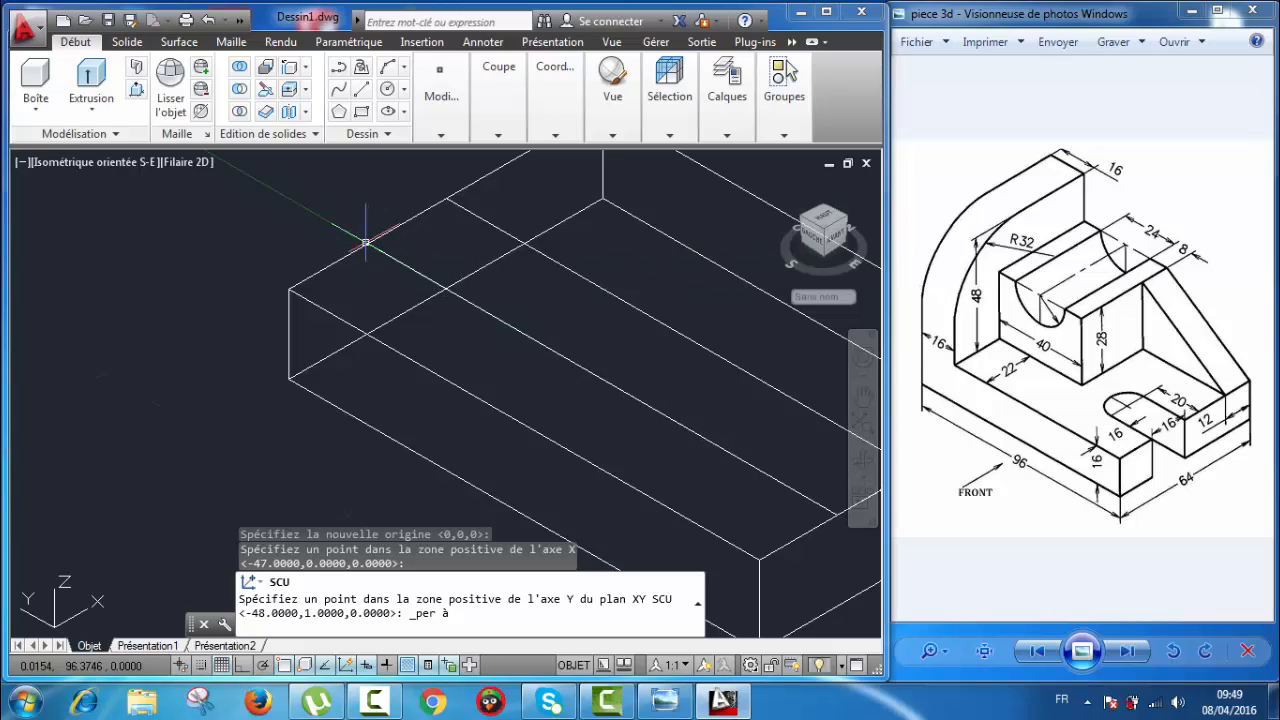
- Draw a circle of radius 8 on the top face, centred on the short line's midpoint and reaching its endpoint
{"action": "scroll", "coordinate": [664, 383], "scroll_direction": "up", "scroll_amount": 5}
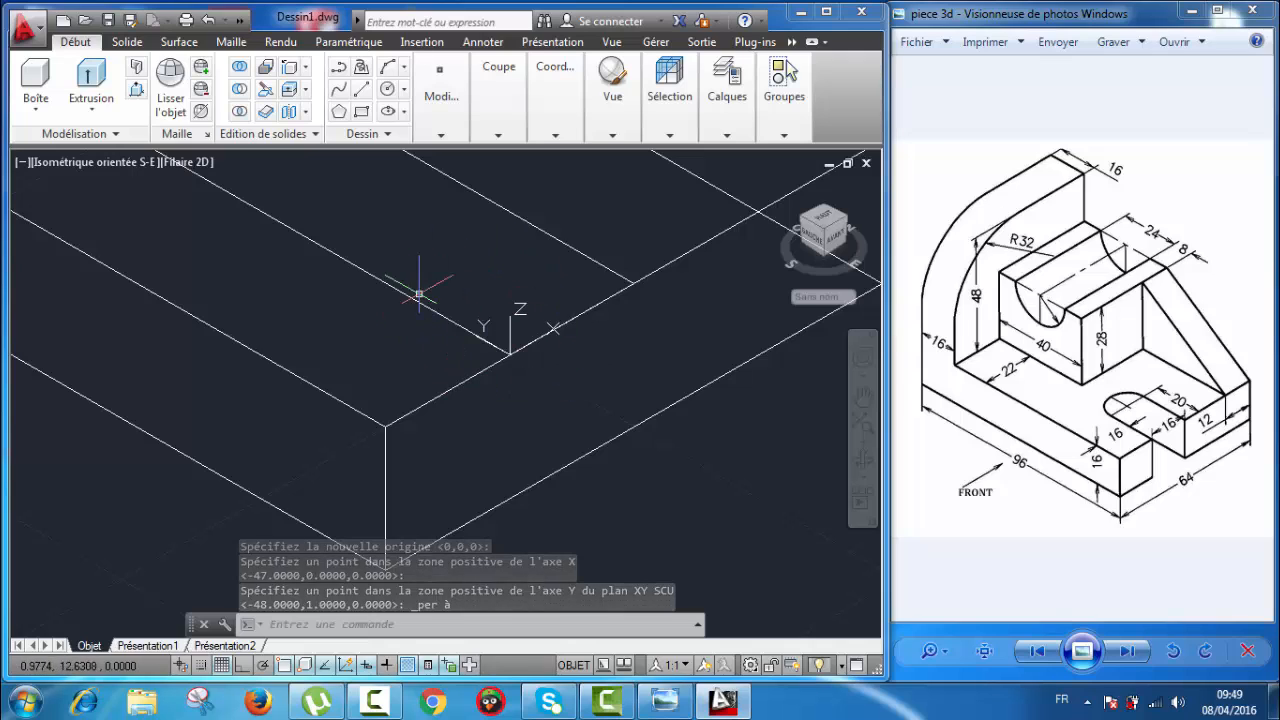
{"action": "scroll", "coordinate": [623, 423], "scroll_direction": "down", "scroll_amount": 3}
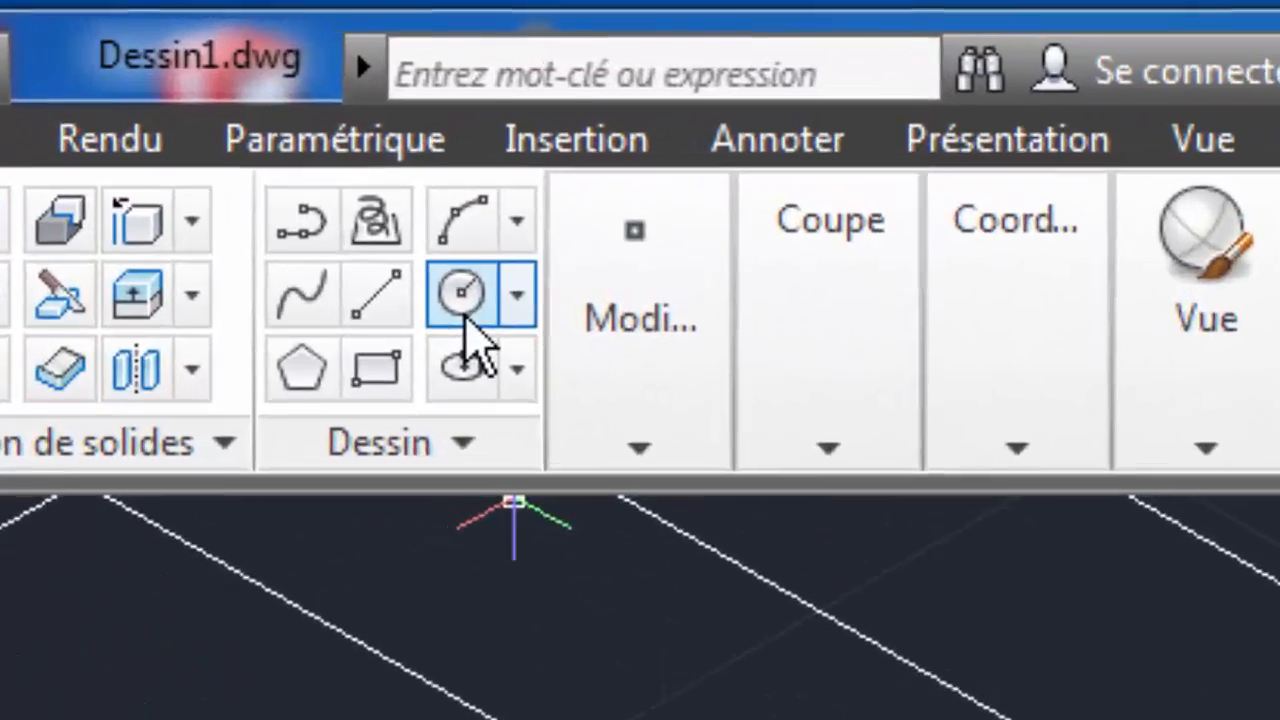
{"action": "left_click", "coordinate": [387, 88]}
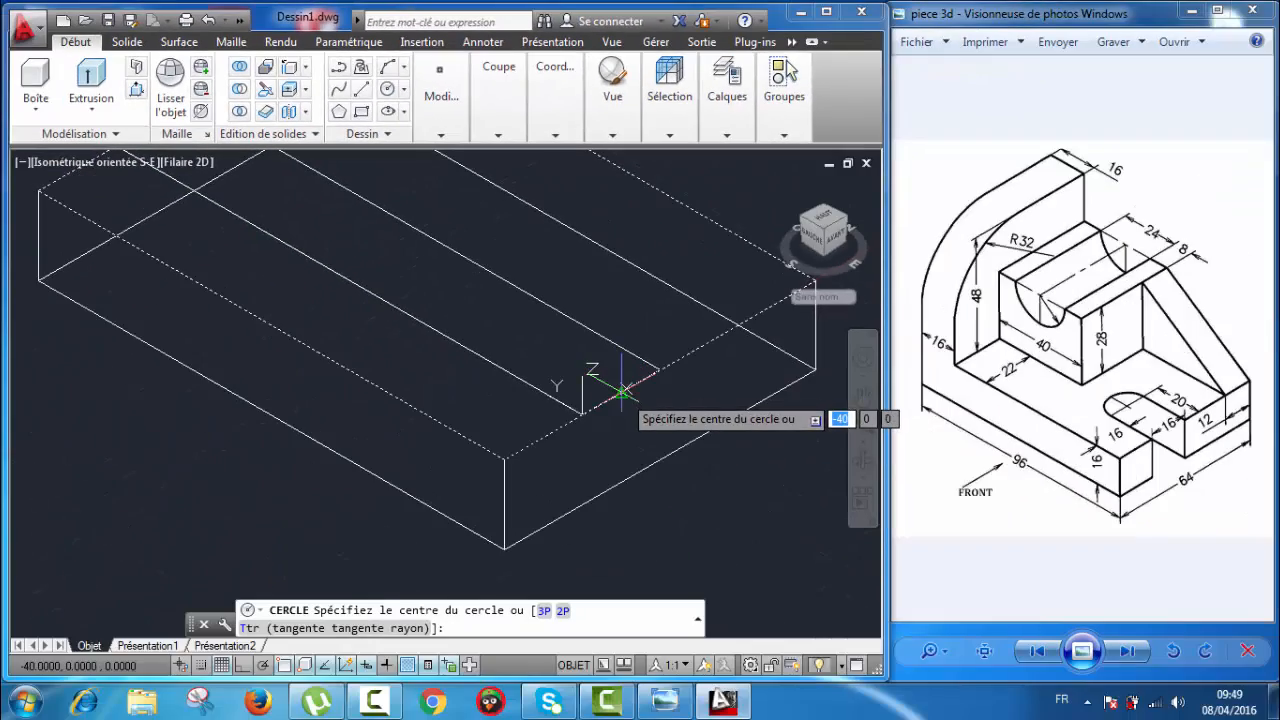
{"action": "left_click", "coordinate": [622, 392]}
{"action": "scroll", "coordinate": [610, 370], "scroll_direction": "up", "scroll_amount": 3}
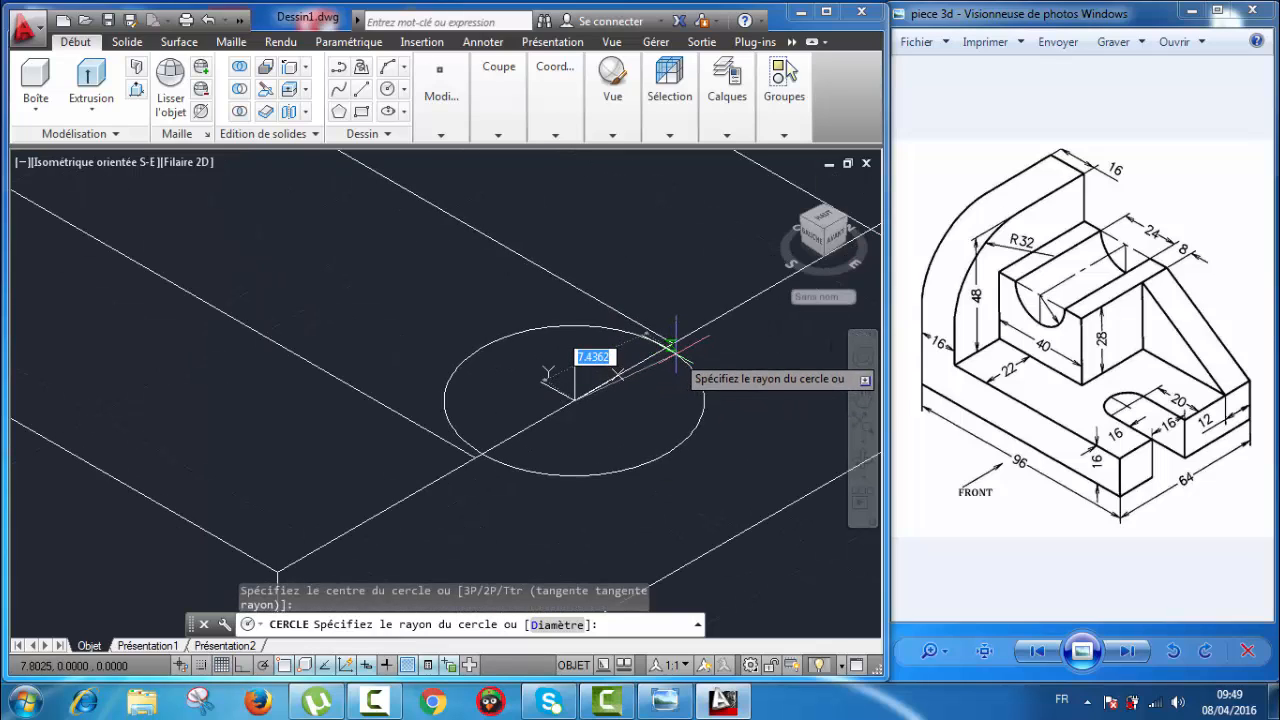
{"action": "left_click", "coordinate": [673, 344]}
{"action": "scroll", "coordinate": [669, 430], "scroll_direction": "down", "scroll_amount": 3}
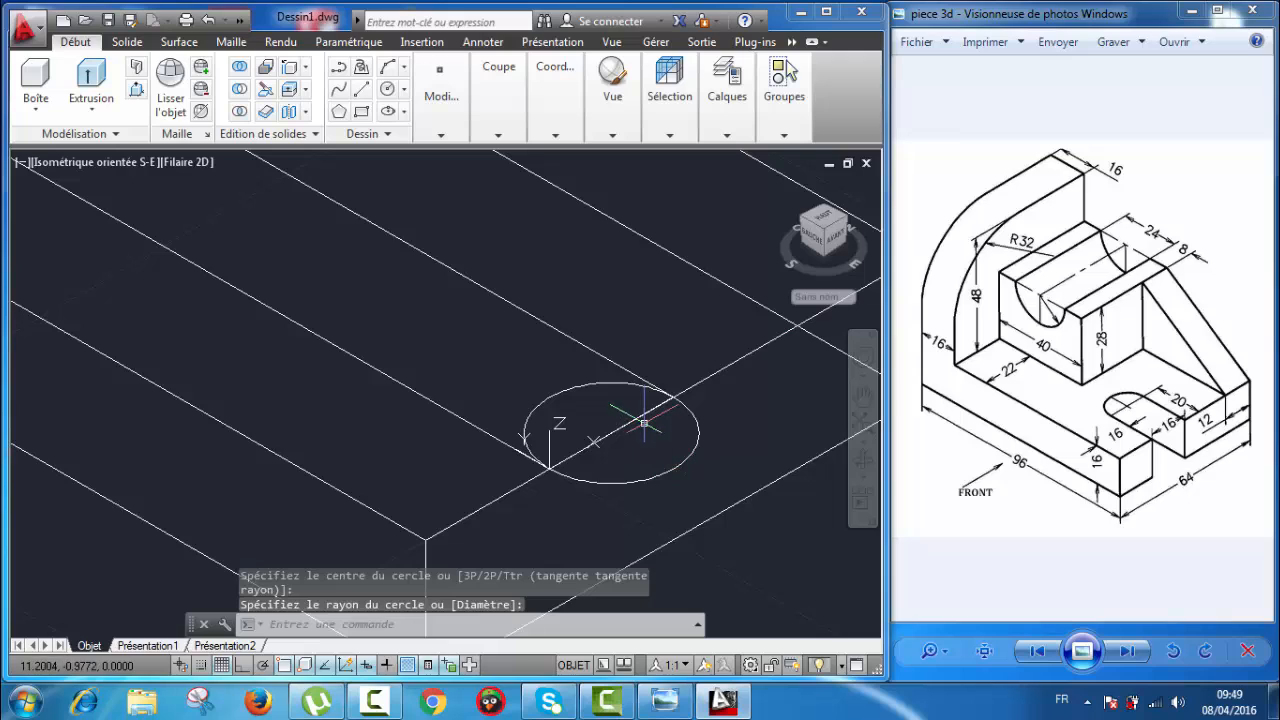
{"action": "left_click", "coordinate": [679, 467]}
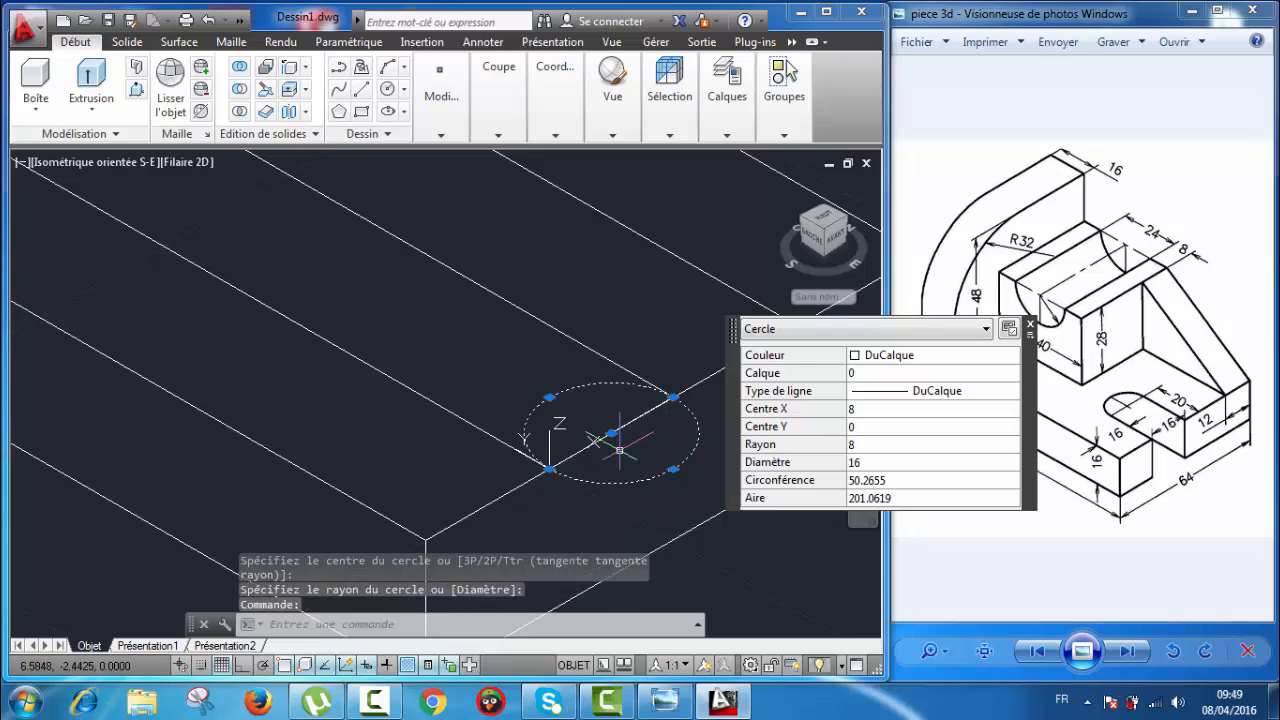
{"action": "scroll", "coordinate": [620, 450], "scroll_direction": "down", "scroll_amount": 2}
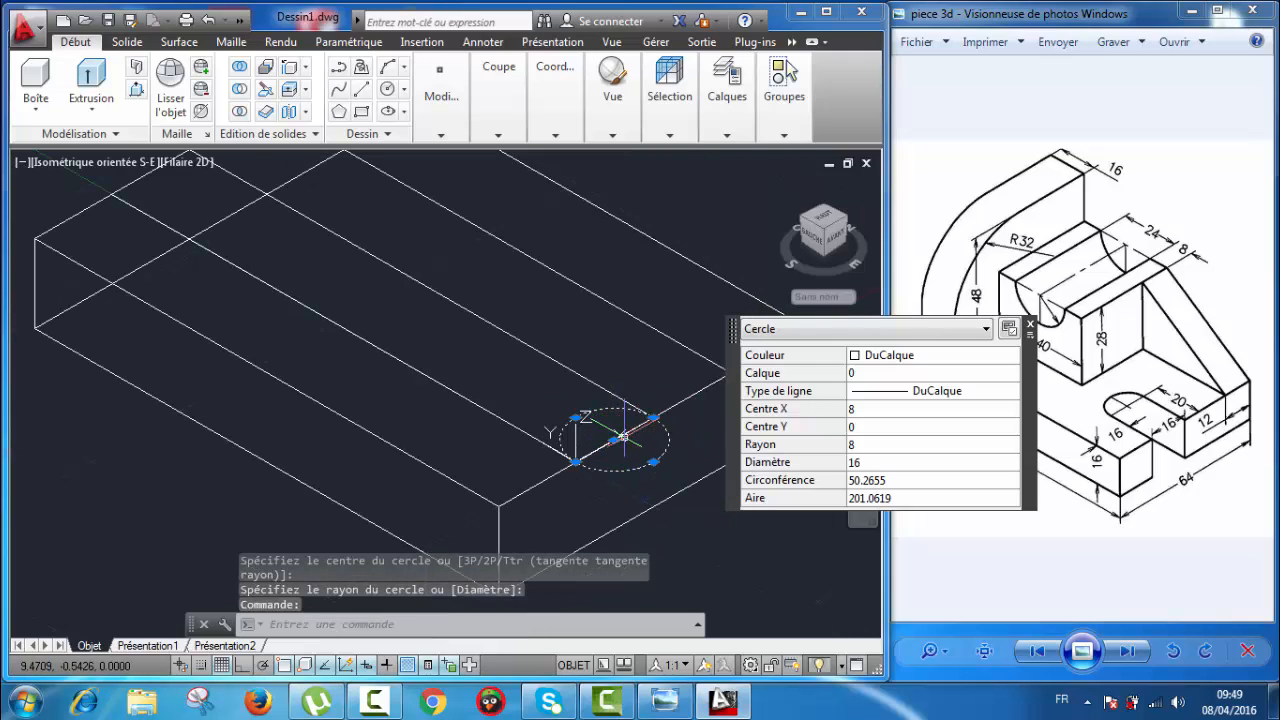
{"action": "key", "text": "Escape"}
- Copy the short 16-long edge line from its midpoint, 20 inward along the base's top face
{"action": "scroll", "coordinate": [630, 434], "scroll_direction": "up", "scroll_amount": 4}
{"action": "left_click", "coordinate": [634, 426]}
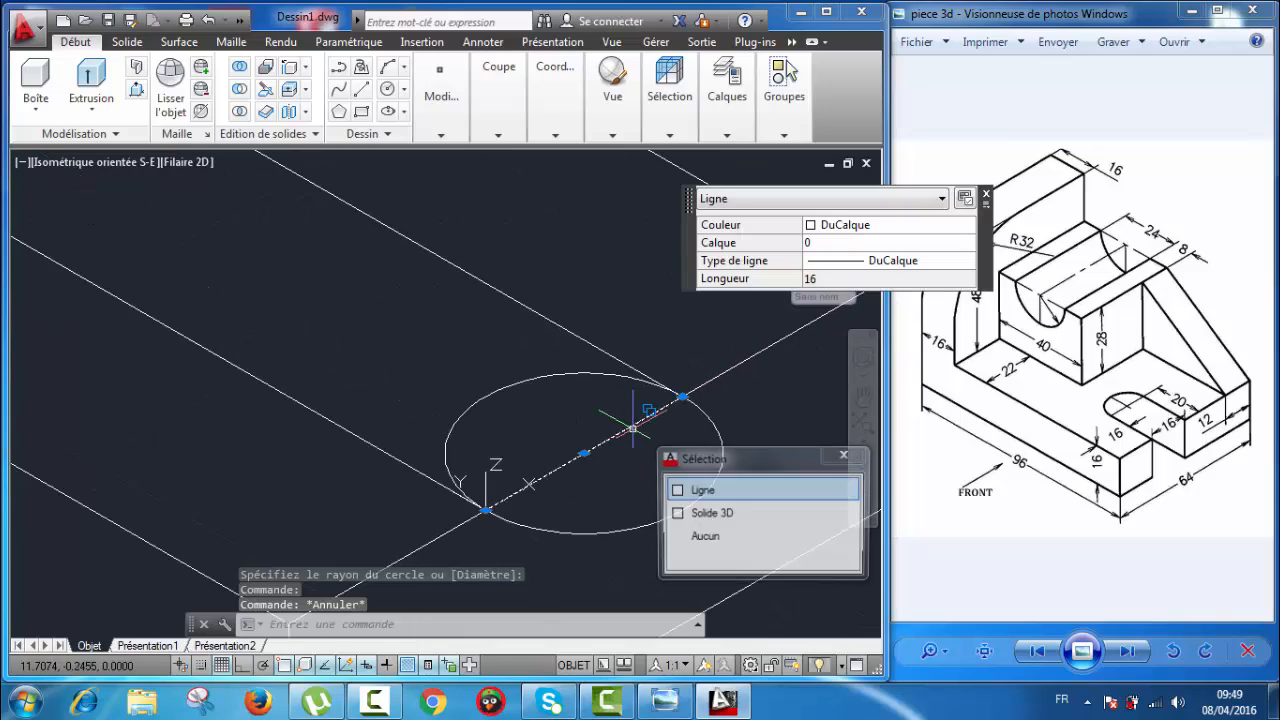
{"action": "right_click", "coordinate": [370, 300]}
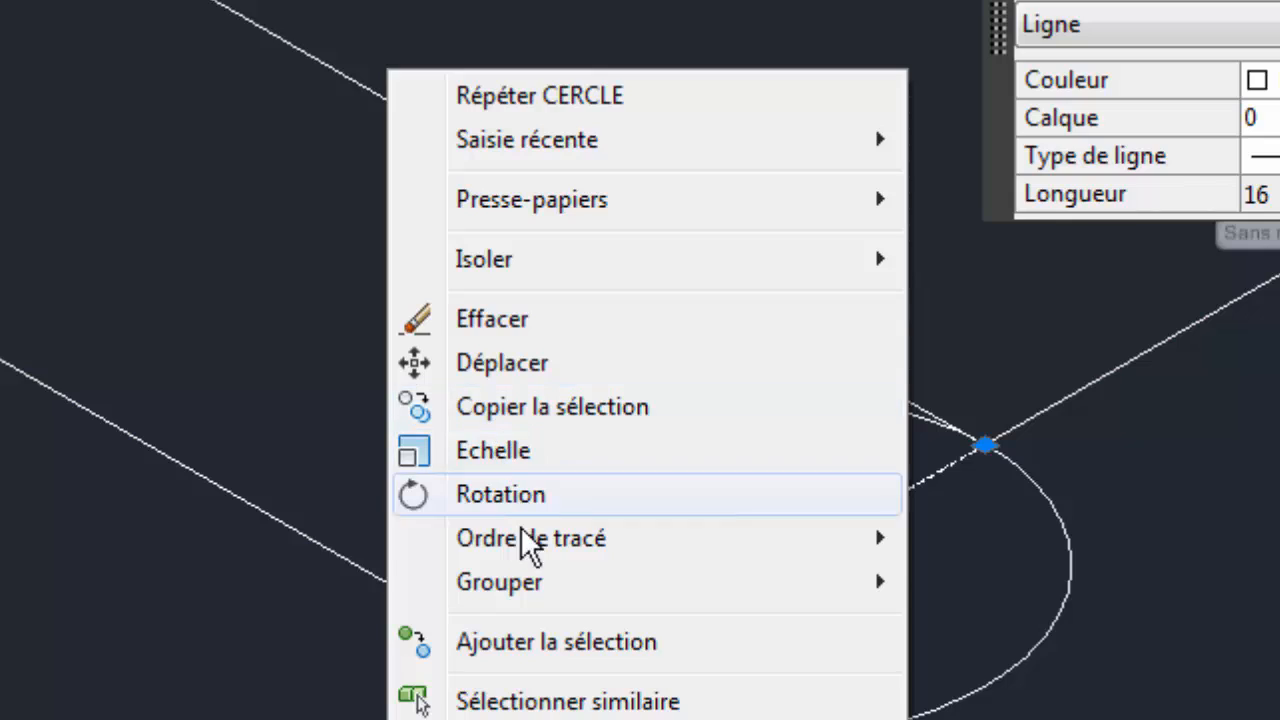
{"action": "left_click", "coordinate": [551, 418]}
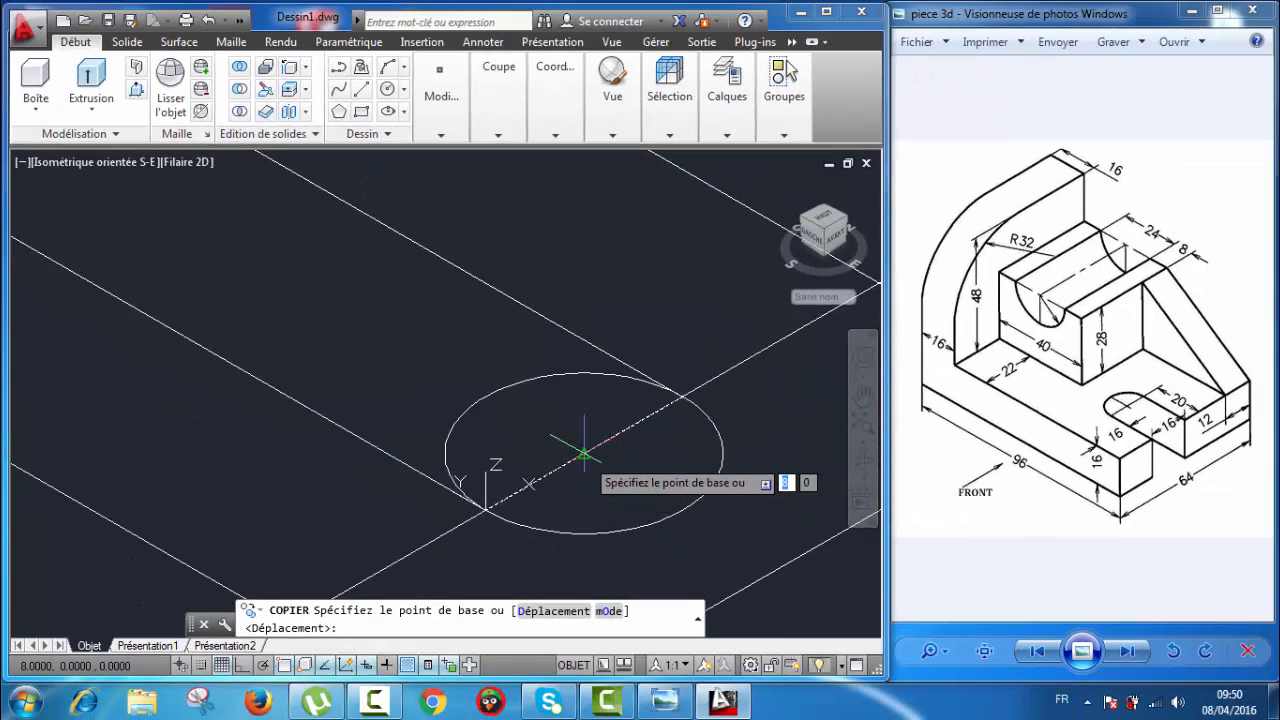
{"action": "left_click", "coordinate": [584, 456]}
{"action": "middle_click_drag", "start_coordinate": [420, 350], "coordinate": [523, 423]}
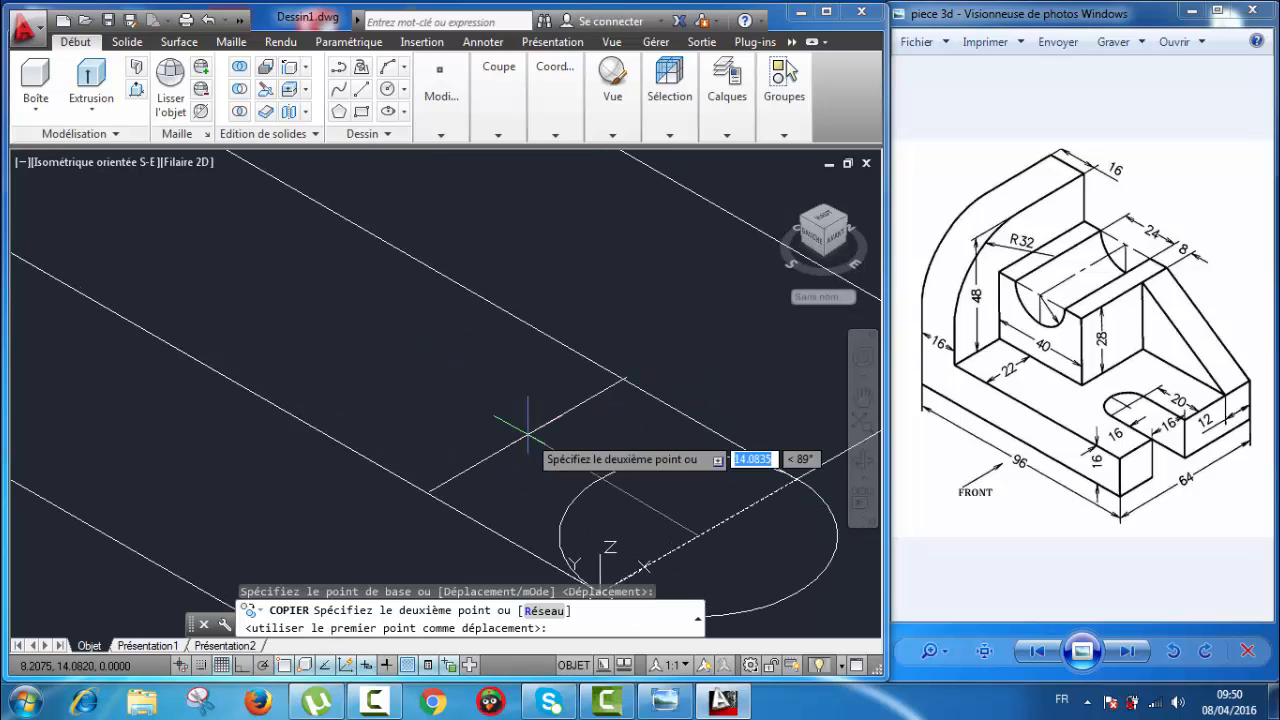
{"action": "scroll", "coordinate": [483, 400], "scroll_direction": "down", "scroll_amount": 5}
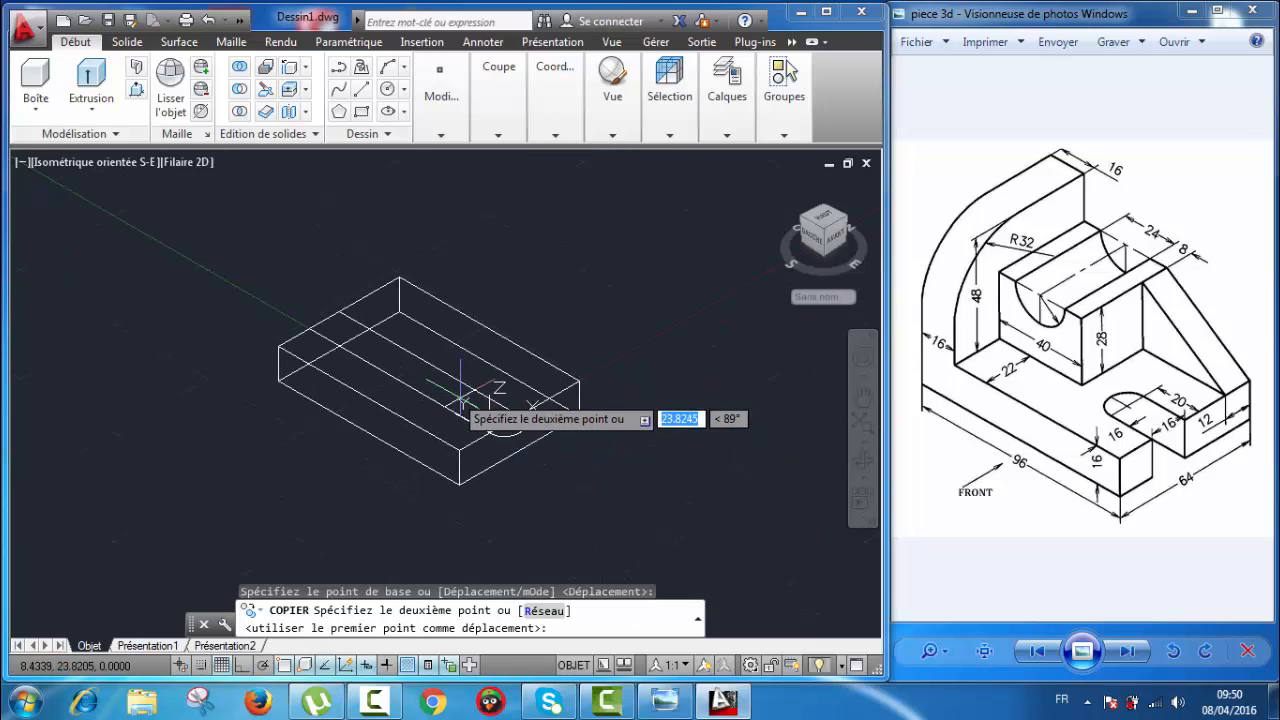
{"action": "scroll", "coordinate": [325, 320], "scroll_direction": "up", "scroll_amount": 6}
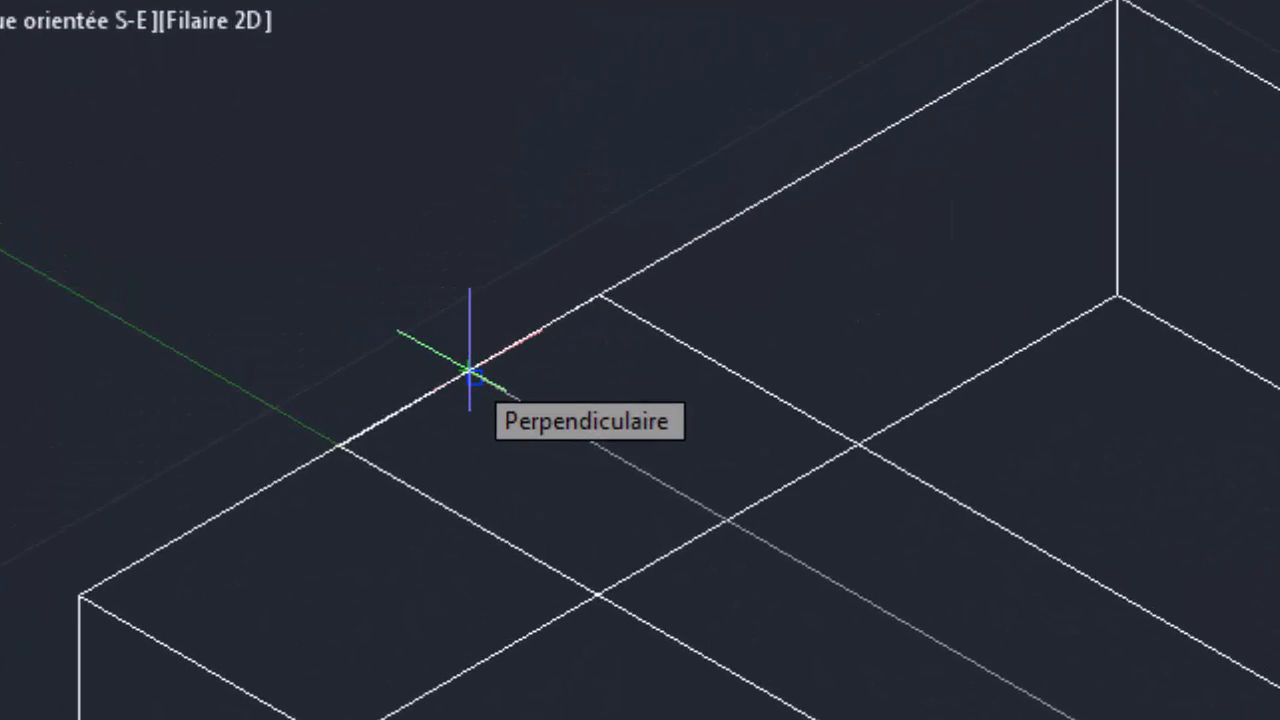
{"action": "type", "text": "20"}
{"action": "key", "text": "Return"}
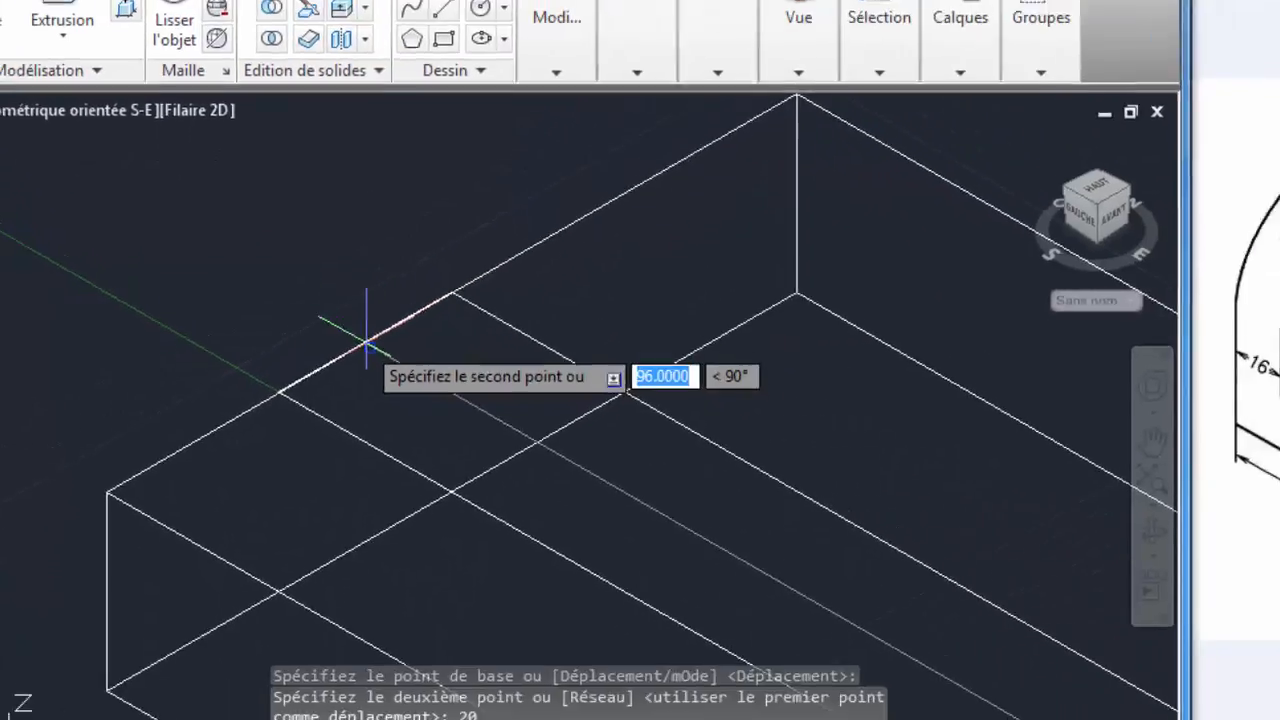
{"action": "key", "text": "Escape"}
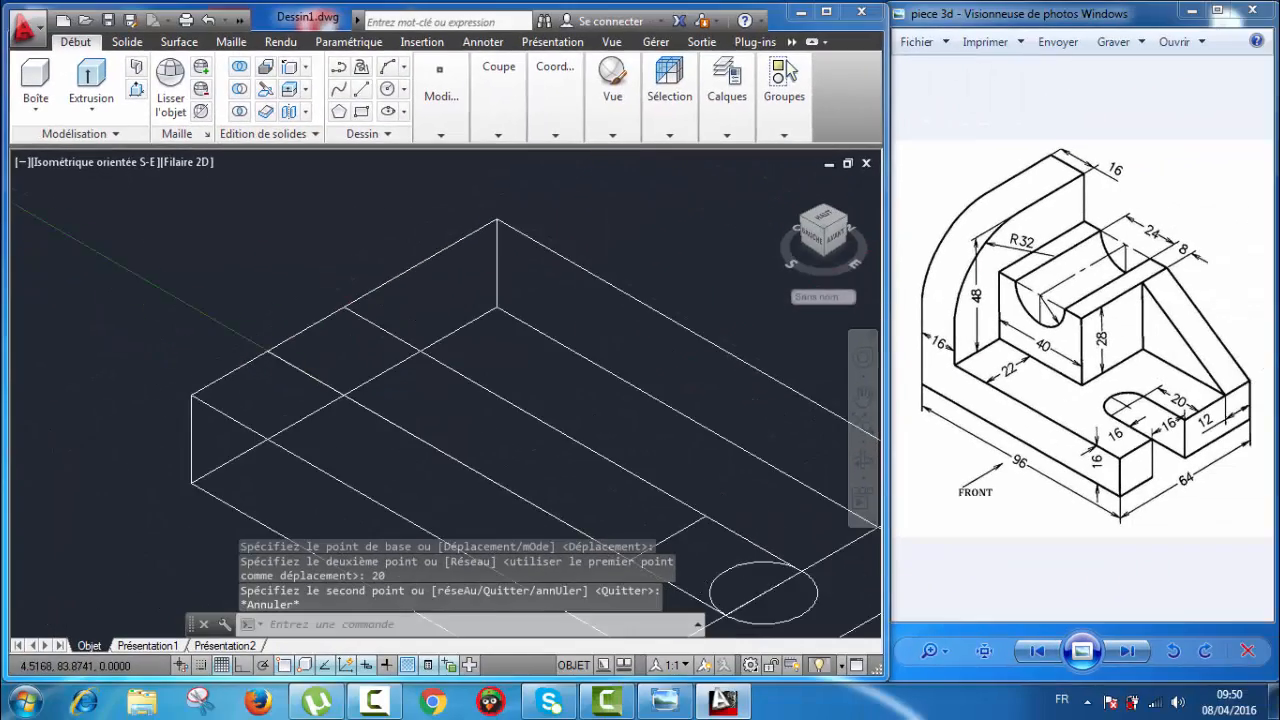
- Move the radius 8 circle from its centre to the midpoint of the copied short line
{"action": "scroll", "coordinate": [360, 378], "scroll_direction": "down", "scroll_amount": 4}
{"action": "scroll", "coordinate": [477, 442], "scroll_direction": "up", "scroll_amount": 8}
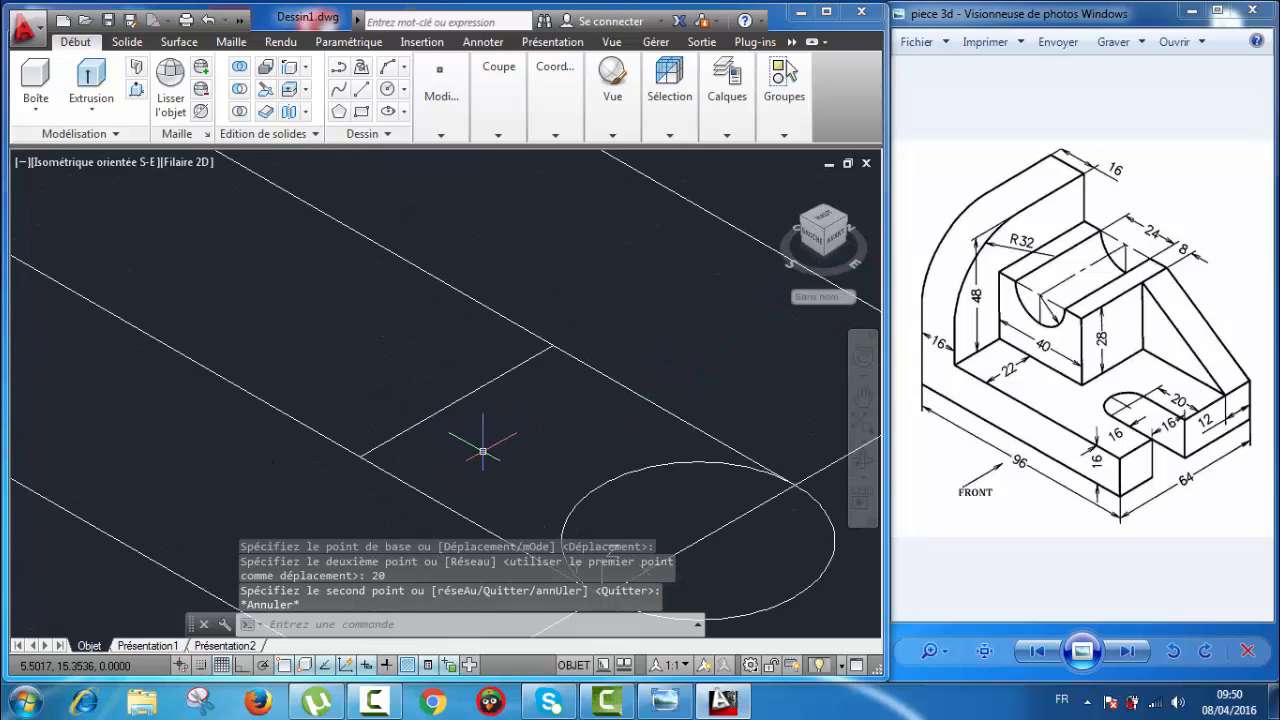
{"action": "mouse_move", "coordinate": [580, 386]}
{"action": "middle_mouse_down"}
{"action": "mouse_move", "coordinate": [490, 318]}
{"action": "mouse_move", "coordinate": [539, 317]}
{"action": "middle_mouse_up"}
{"action": "scroll", "coordinate": [490, 318], "scroll_direction": "down", "scroll_amount": 2}
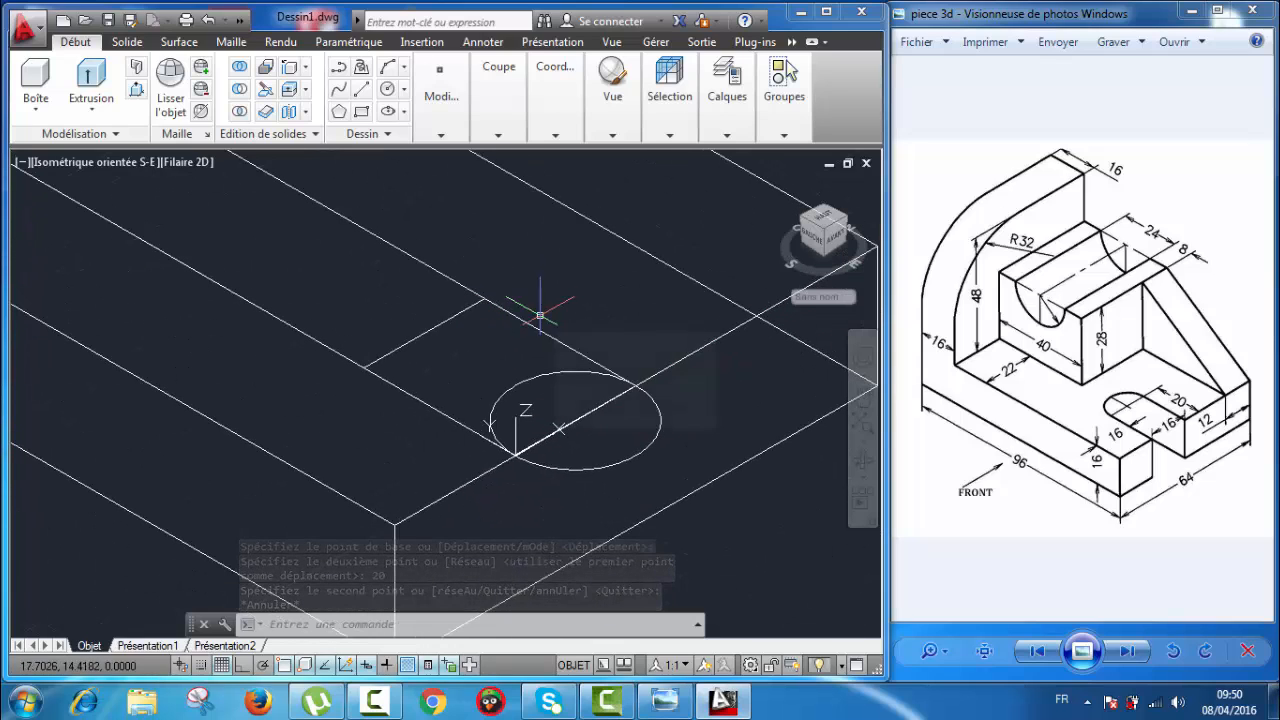
{"action": "scroll", "coordinate": [540, 316], "scroll_direction": "down", "scroll_amount": 2}
{"action": "left_click", "coordinate": [563, 352]}
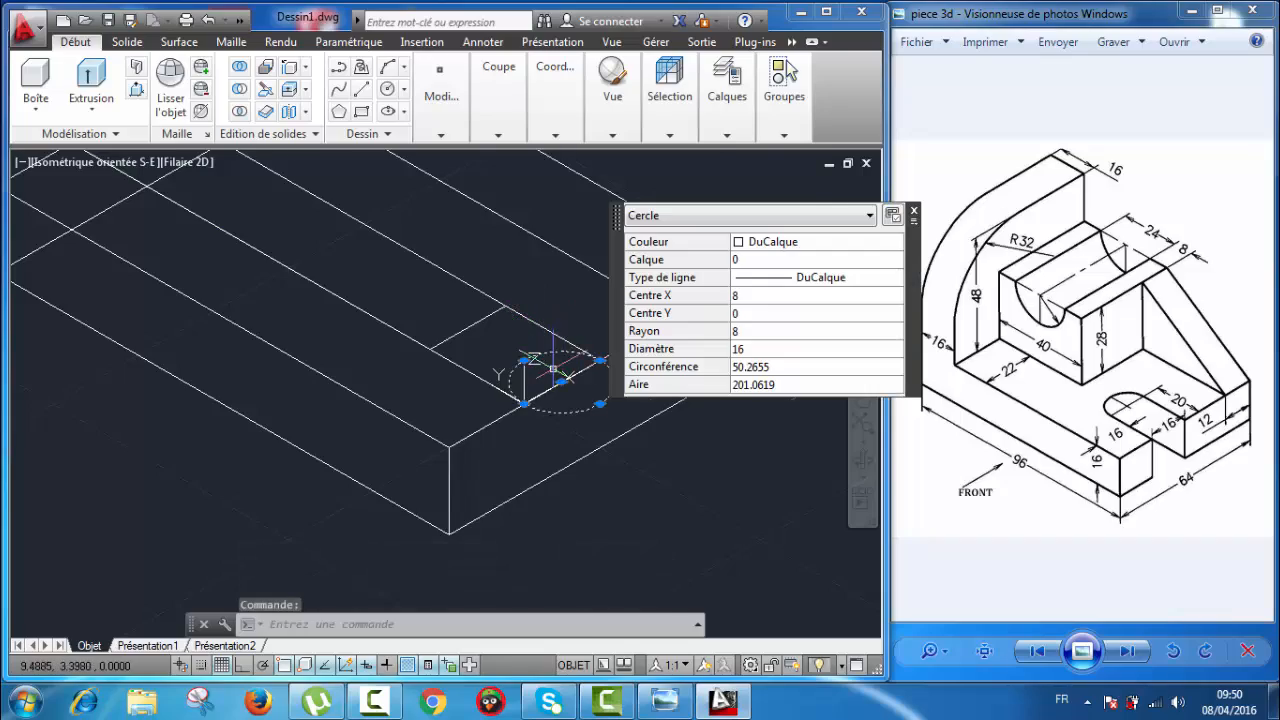
{"action": "scroll", "coordinate": [555, 368], "scroll_direction": "up", "scroll_amount": 4}
{"action": "right_click", "coordinate": [517, 535]}
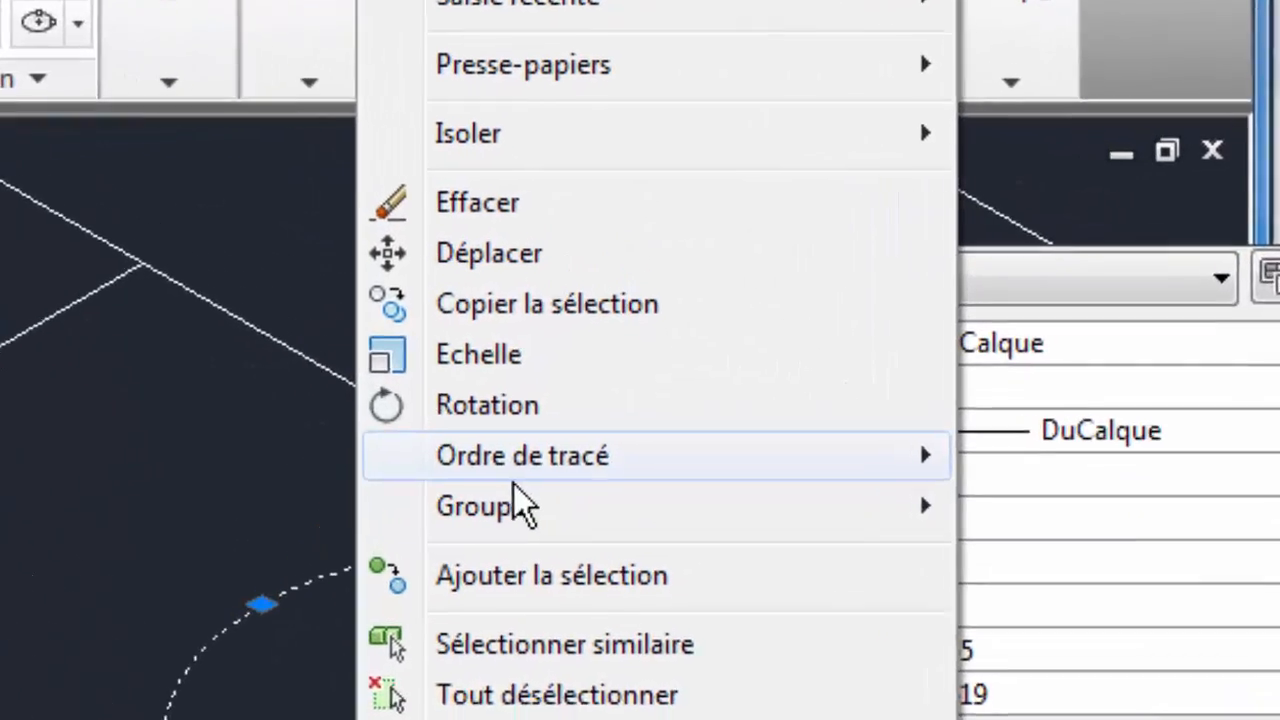
{"action": "left_click", "coordinate": [492, 262]}
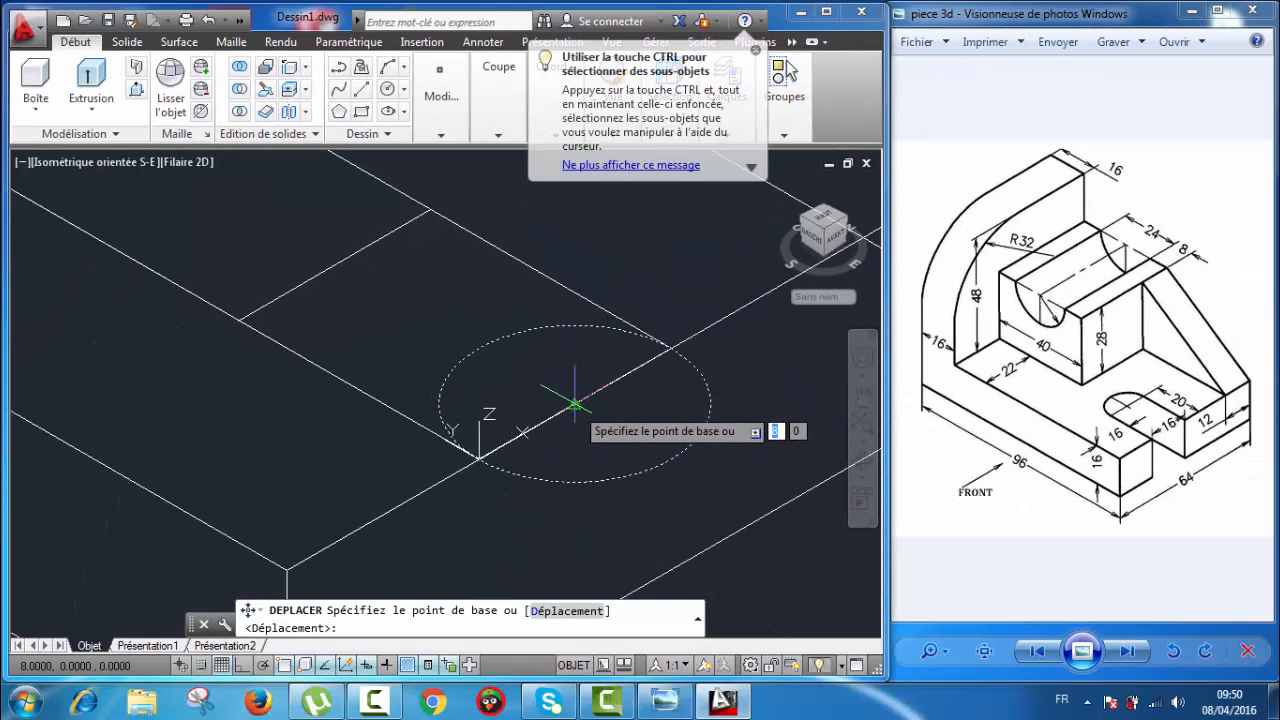
{"action": "left_click", "coordinate": [575, 404]}
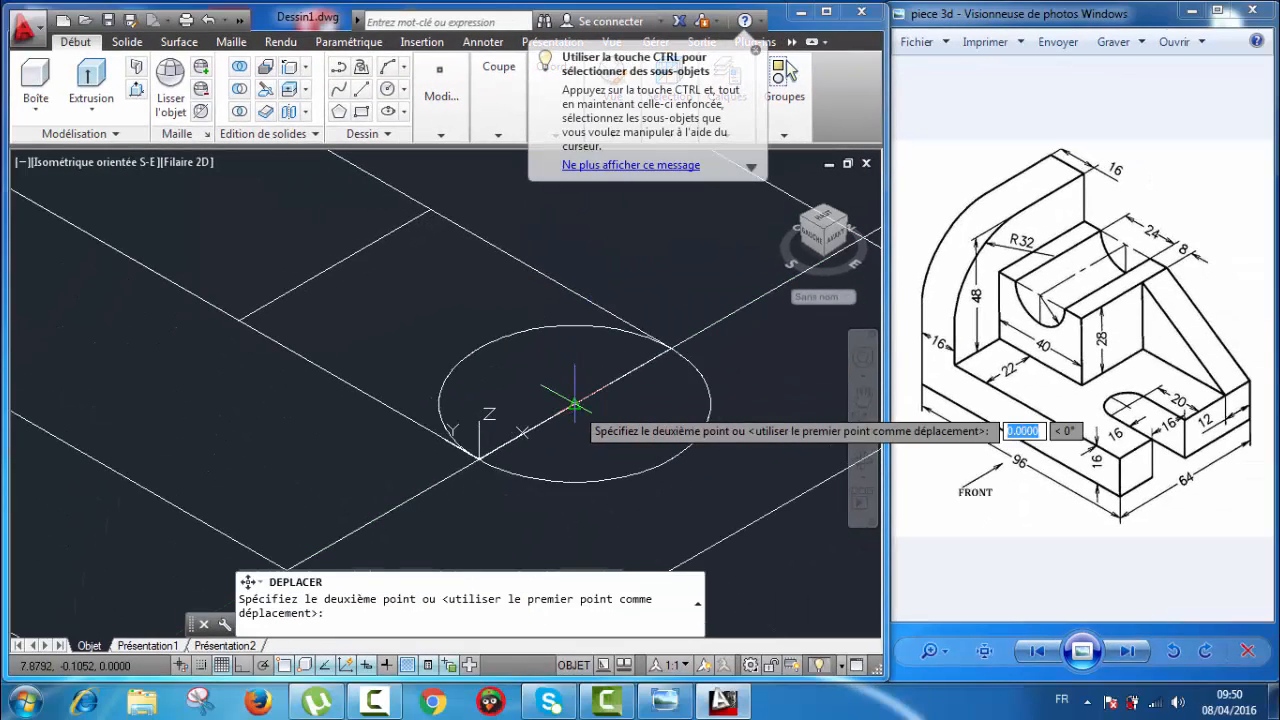
{"action": "left_click", "coordinate": [336, 268]}
- Trim the two long slot lines beyond the circle, using all objects as cutting edges
{"action": "scroll", "coordinate": [405, 327], "scroll_direction": "down", "scroll_amount": 3}
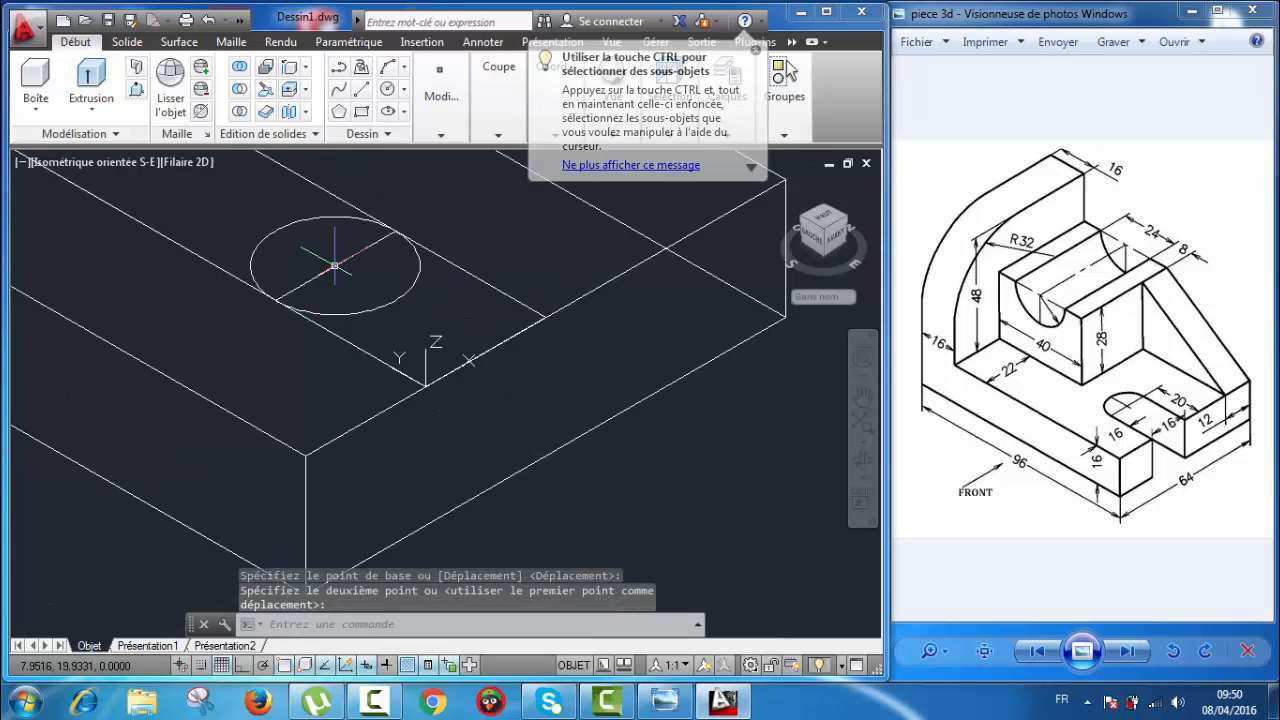
{"action": "scroll", "coordinate": [405, 327], "scroll_direction": "up", "scroll_amount": 3}
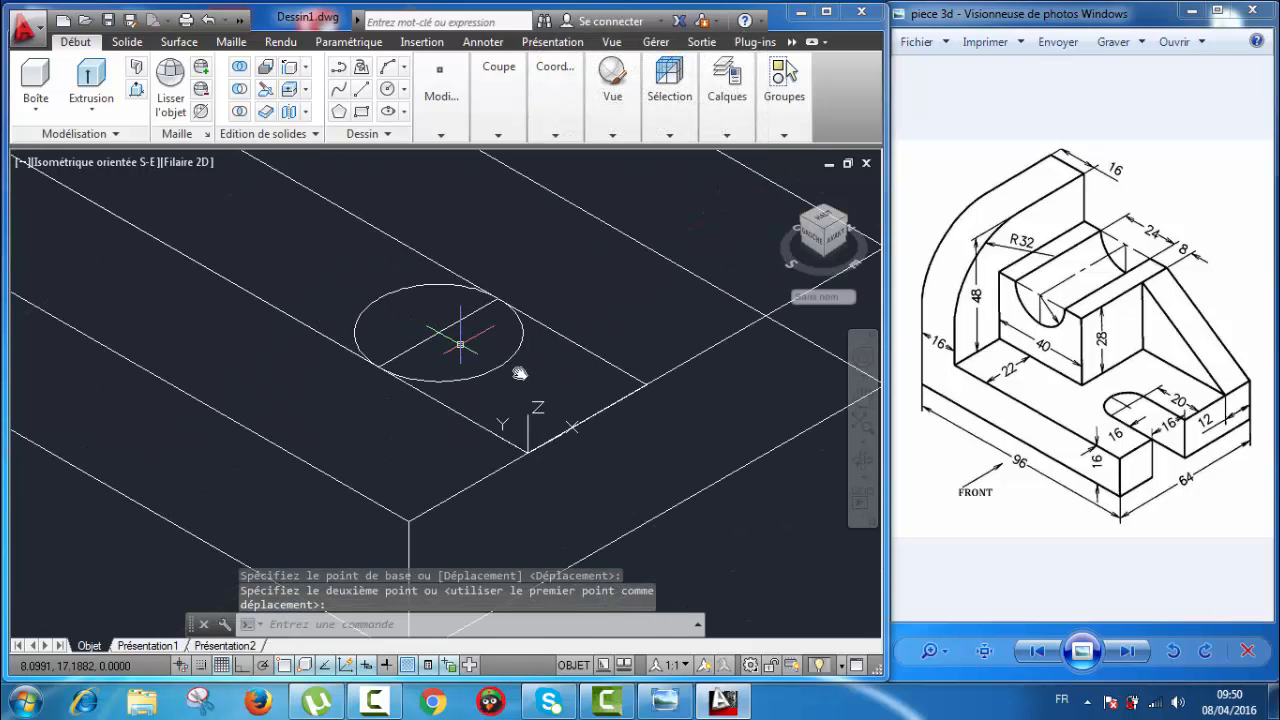
{"action": "middle_click_drag", "start_coordinate": [460, 344], "coordinate": [527, 383]}
{"action": "scroll", "coordinate": [527, 370], "scroll_direction": "down", "scroll_amount": 3}
{"action": "scroll", "coordinate": [526, 367], "scroll_direction": "up", "scroll_amount": 3}
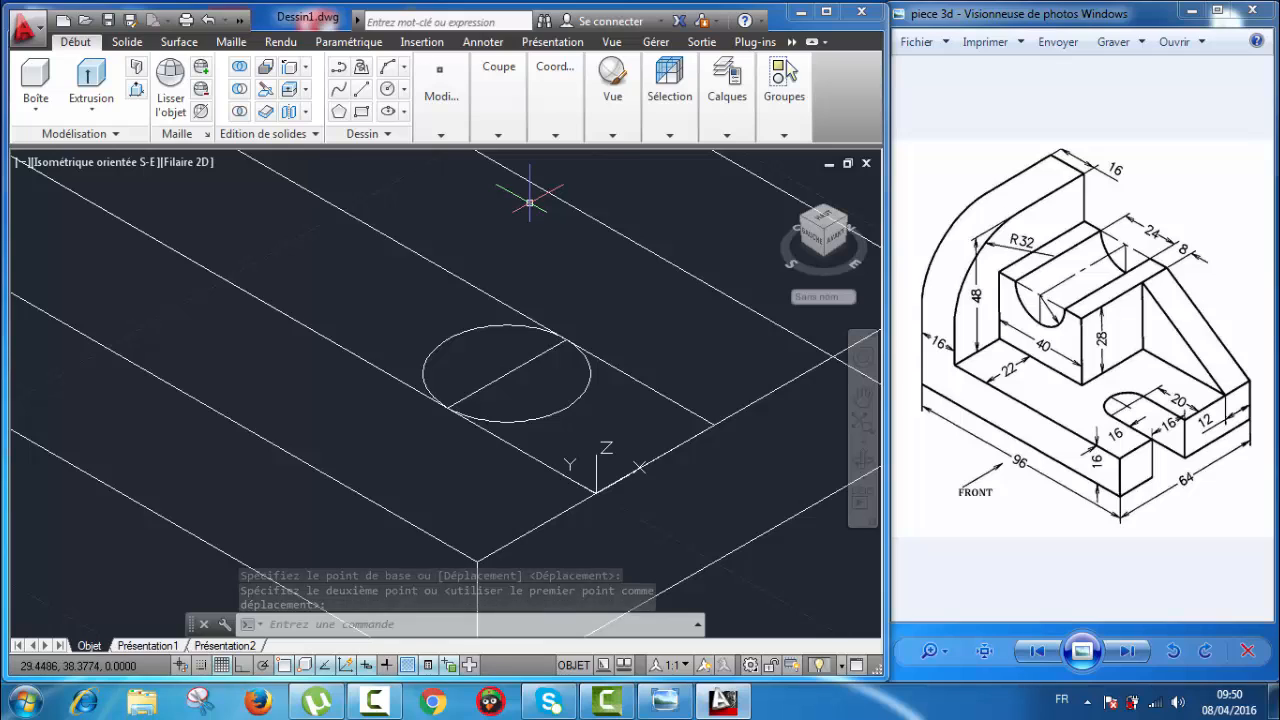
{"action": "scroll", "coordinate": [571, 286], "scroll_direction": "down", "scroll_amount": 3}
{"action": "middle_click_drag", "start_coordinate": [583, 280], "coordinate": [598, 316]}
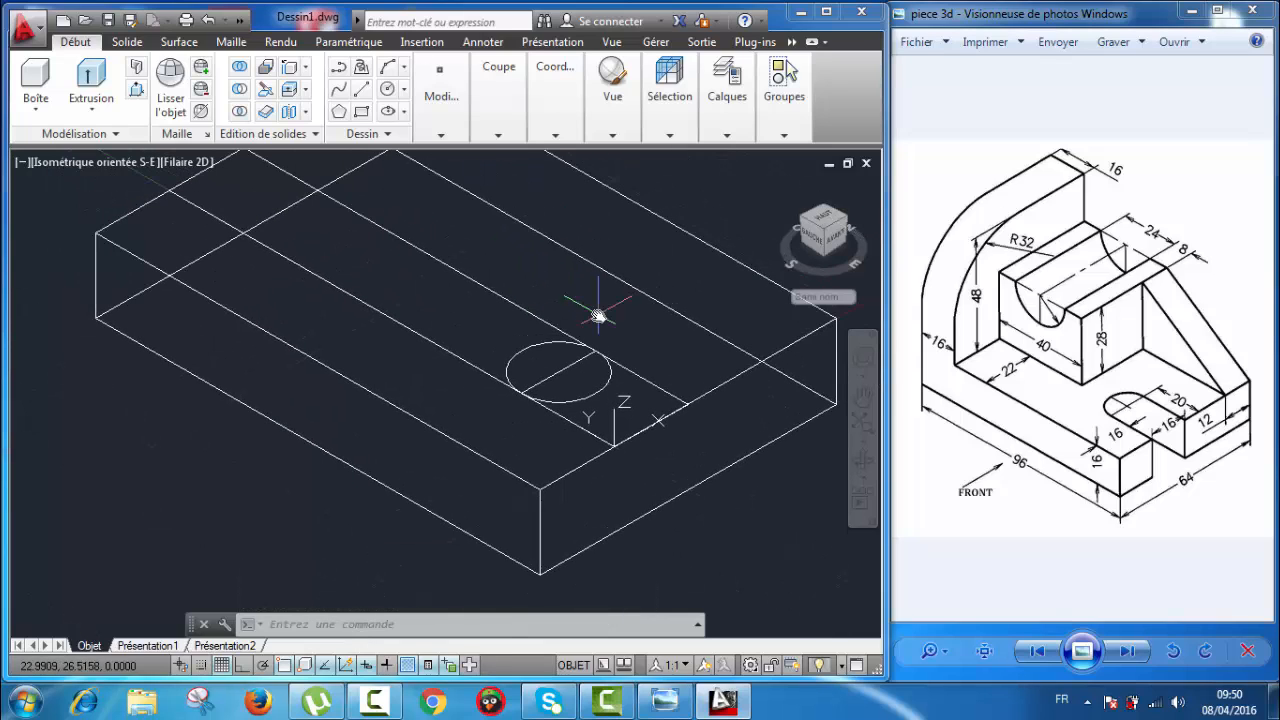
{"action": "scroll", "coordinate": [592, 332], "scroll_direction": "up", "scroll_amount": 2}
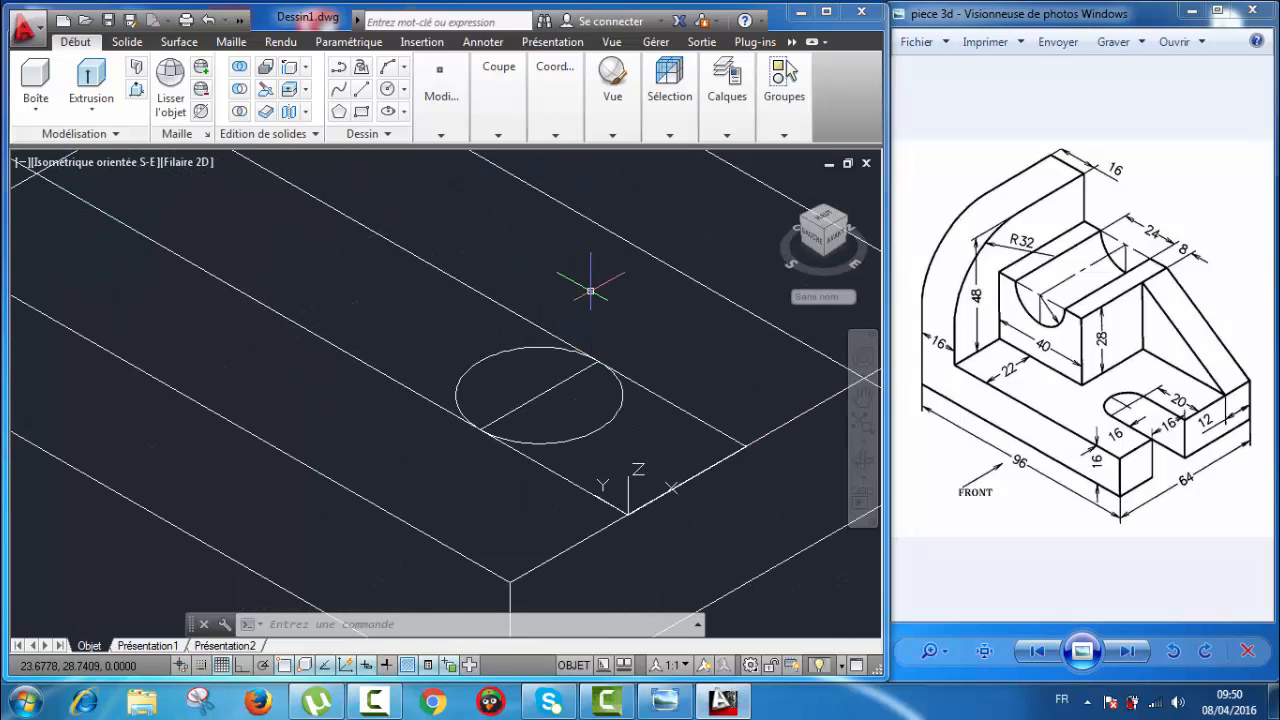
{"action": "left_click", "coordinate": [436, 98]}
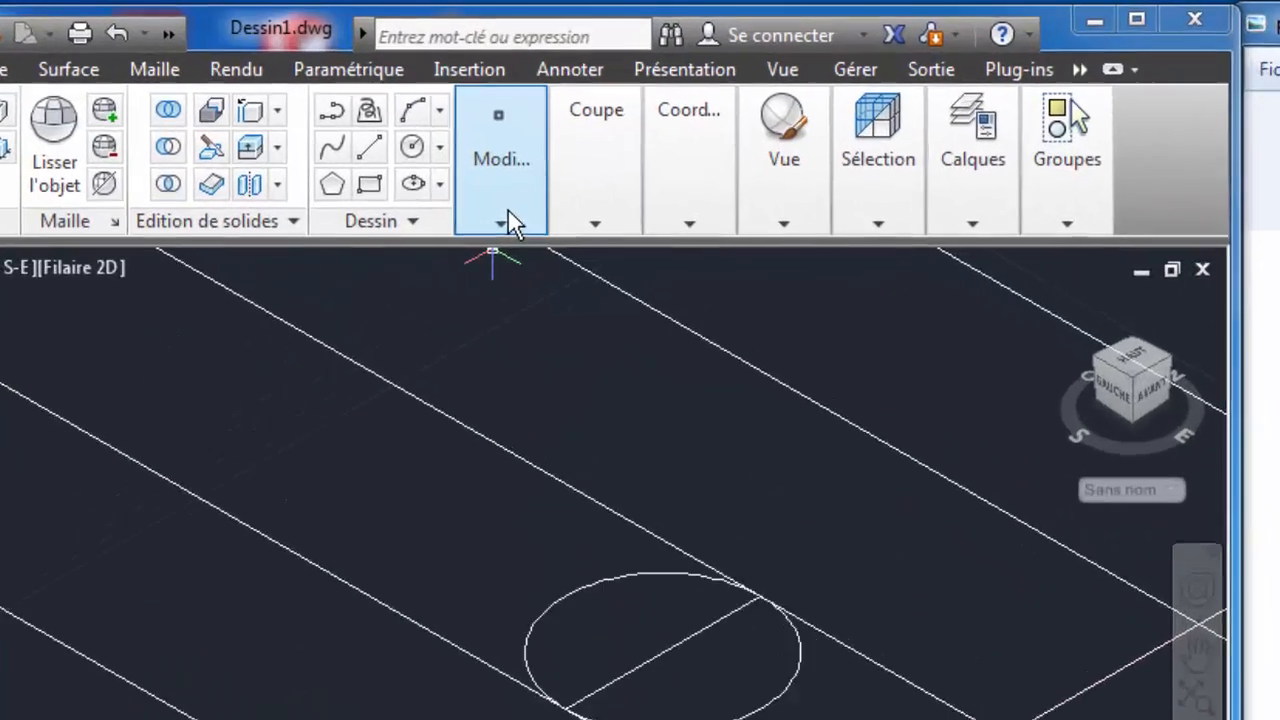
{"action": "left_click", "coordinate": [443, 128]}
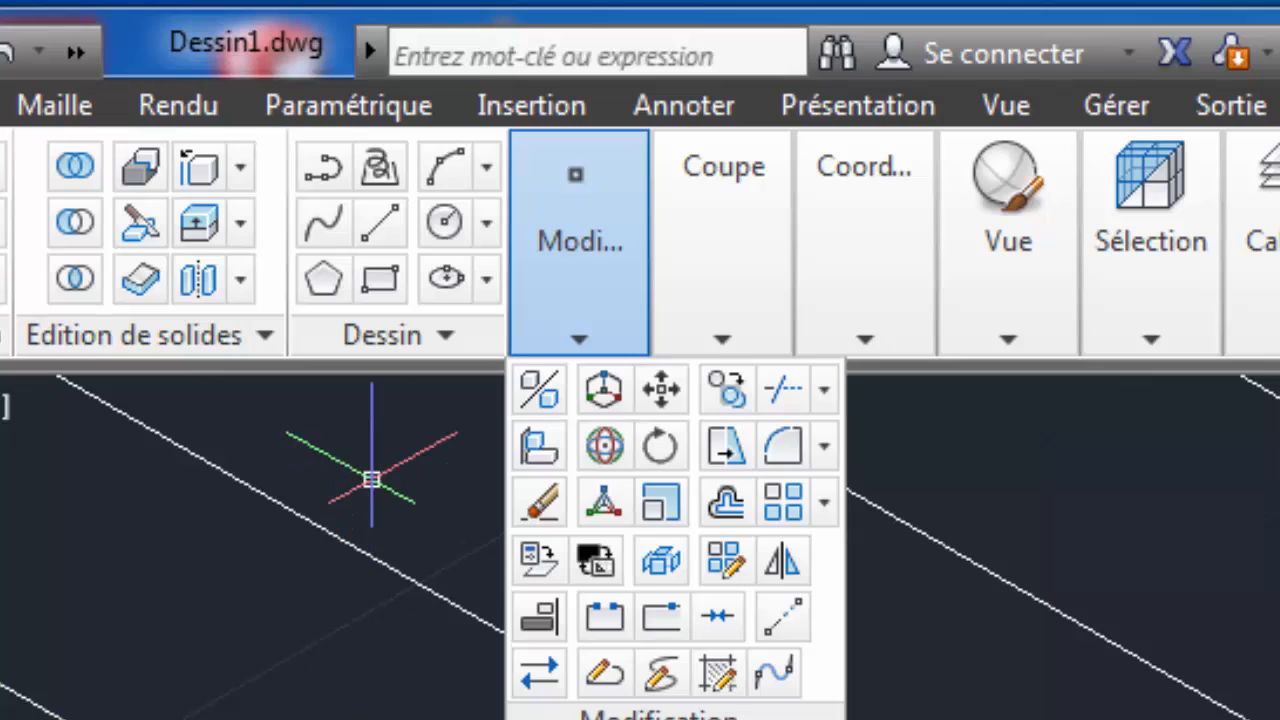
{"action": "mouse_move", "coordinate": [610, 330]}
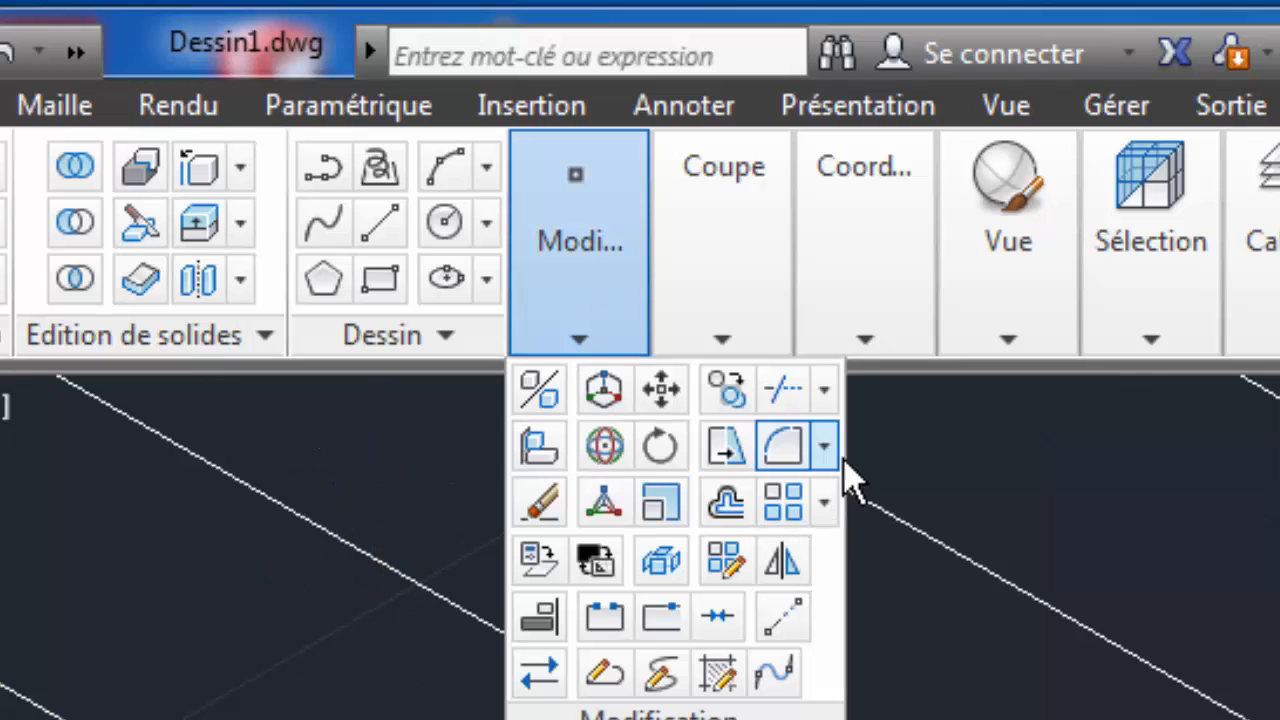
{"action": "left_click", "coordinate": [824, 390]}
{"action": "left_click", "coordinate": [880, 470]}
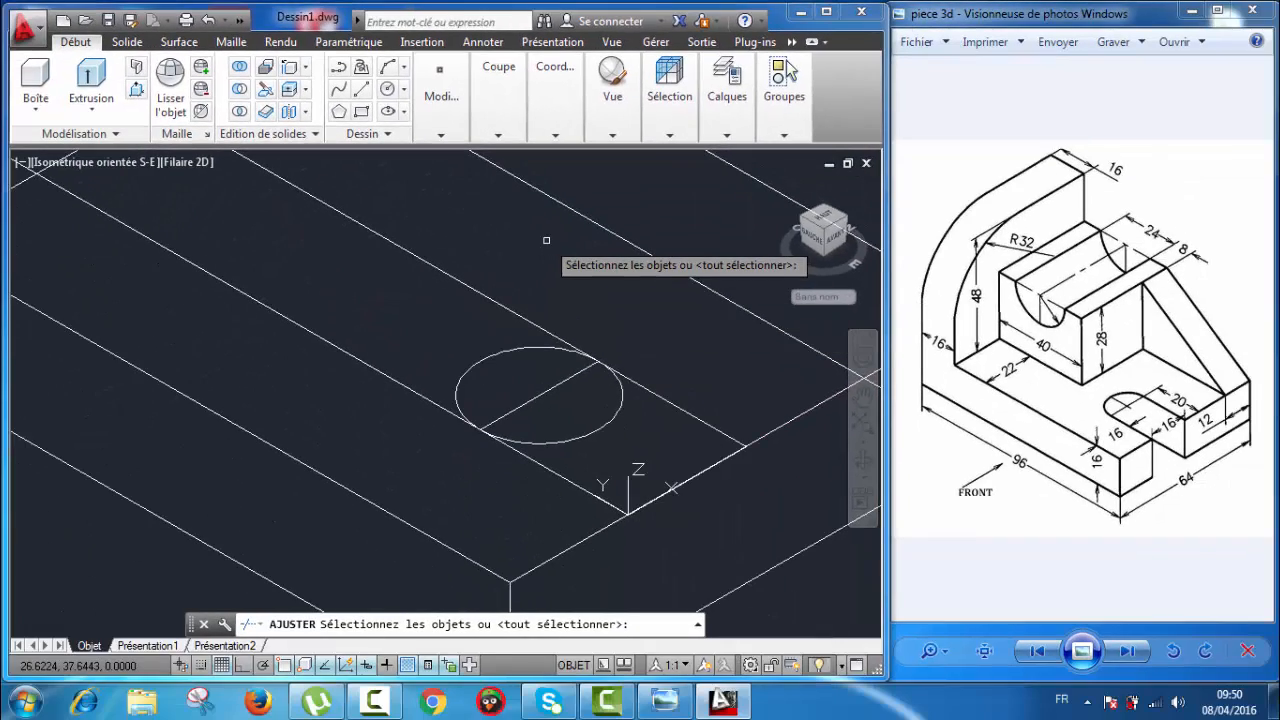
{"action": "key", "text": "Return"}
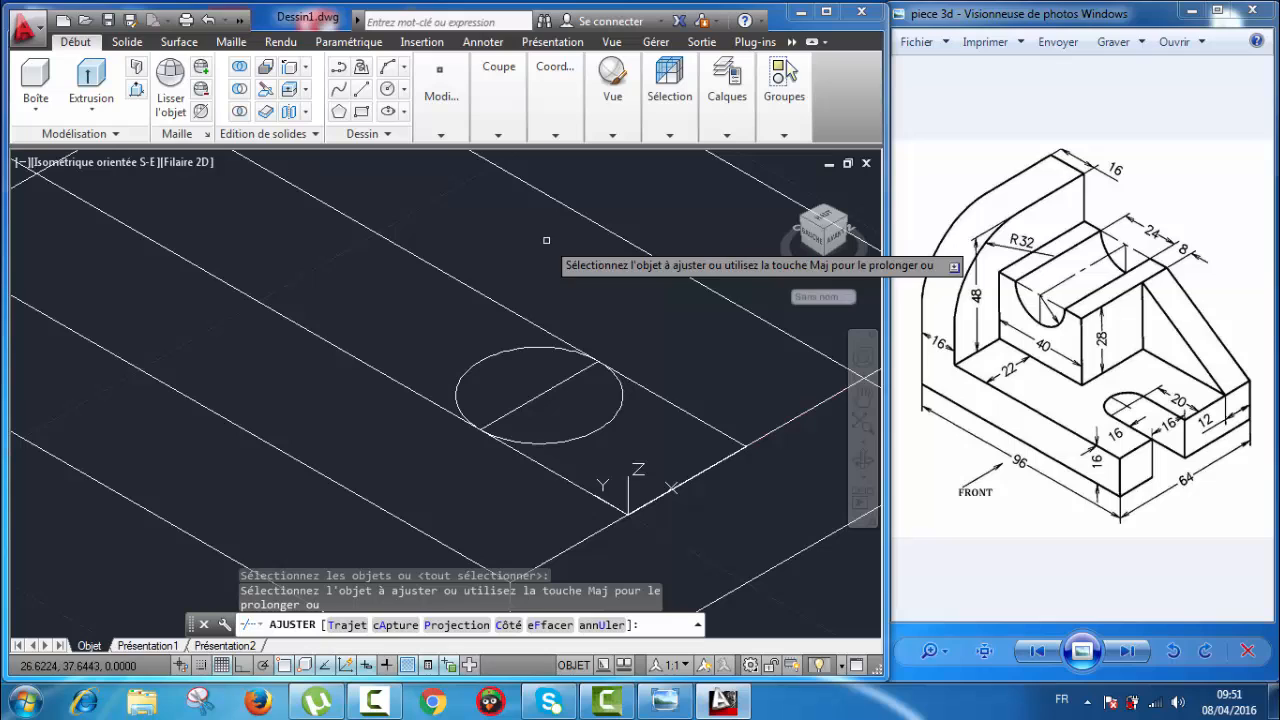
{"action": "left_click", "coordinate": [435, 270]}
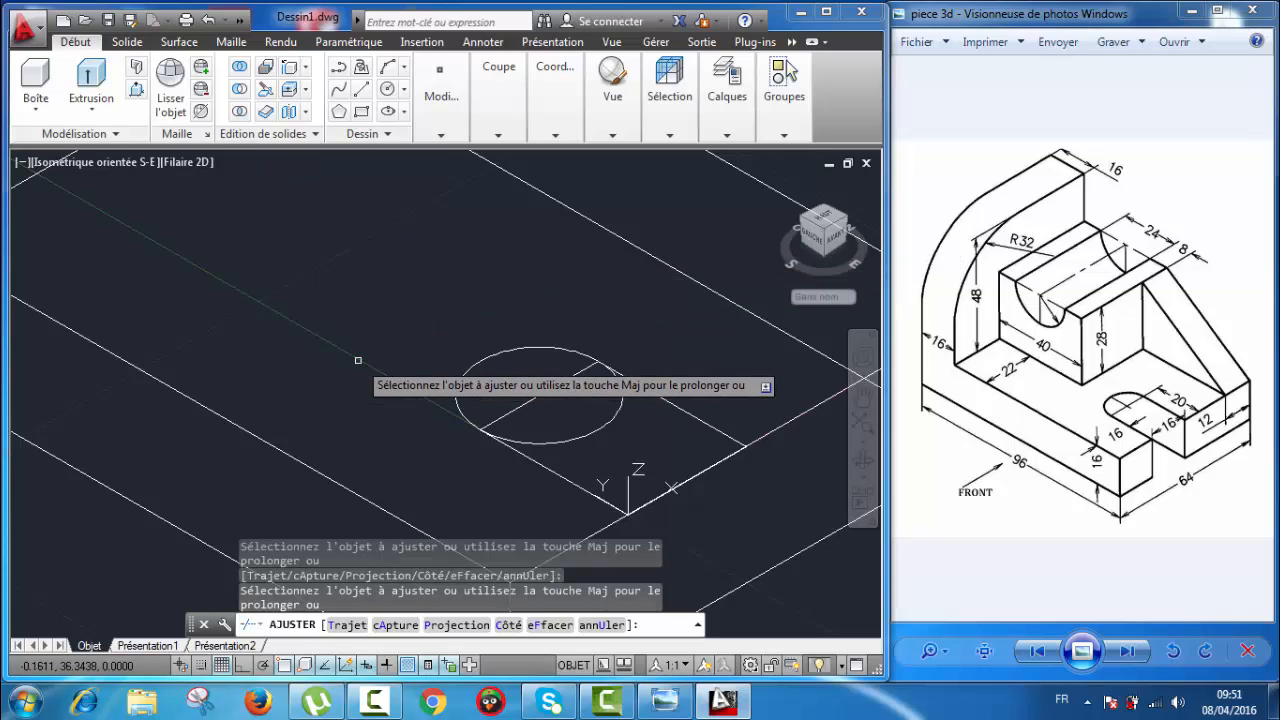
- Trim away the circle half facing the base's edge and delete the short line across its diameter
{"action": "scroll", "coordinate": [489, 438], "scroll_direction": "up", "scroll_amount": 2}
{"action": "scroll", "coordinate": [489, 438], "scroll_direction": "up", "scroll_amount": 1}
{"action": "scroll", "coordinate": [540, 443], "scroll_direction": "down", "scroll_amount": 1}
{"action": "scroll", "coordinate": [545, 443], "scroll_direction": "down", "scroll_amount": 1}
{"action": "middle_click_drag", "start_coordinate": [590, 439], "coordinate": [532, 411]}
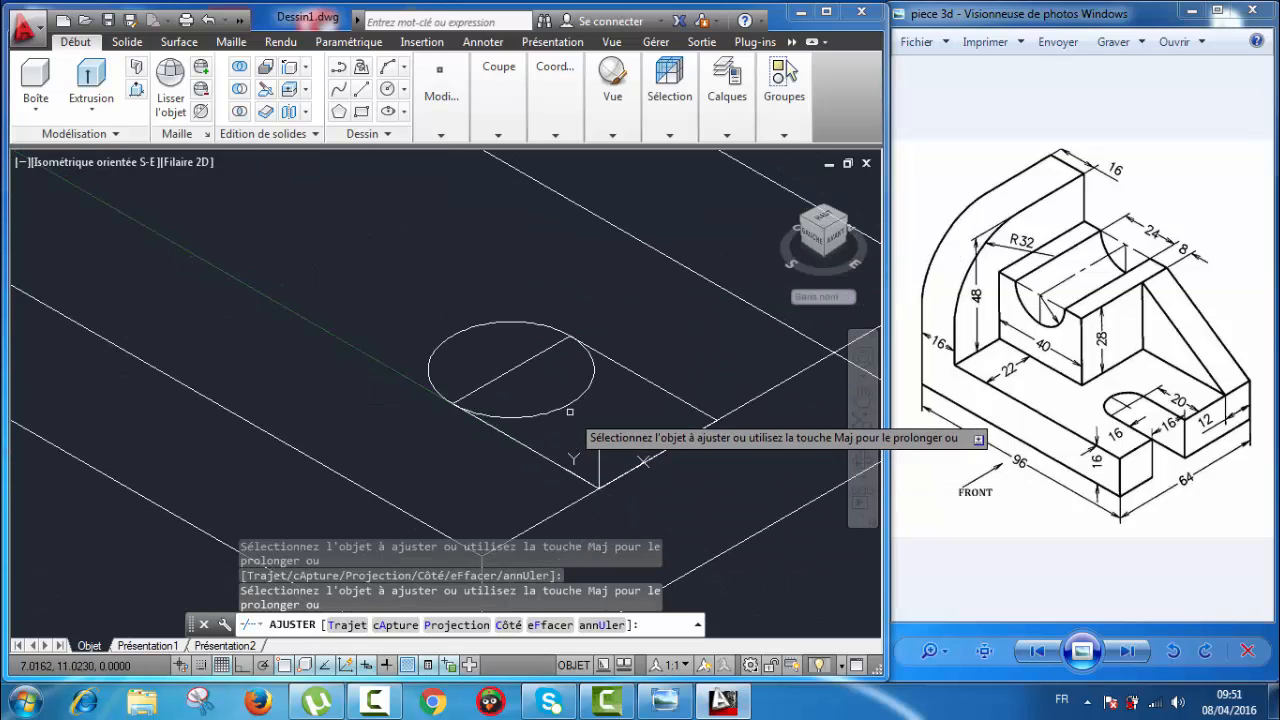
{"action": "left_click", "coordinate": [566, 409]}
{"action": "scroll", "coordinate": [554, 396], "scroll_direction": "up", "scroll_amount": 4}
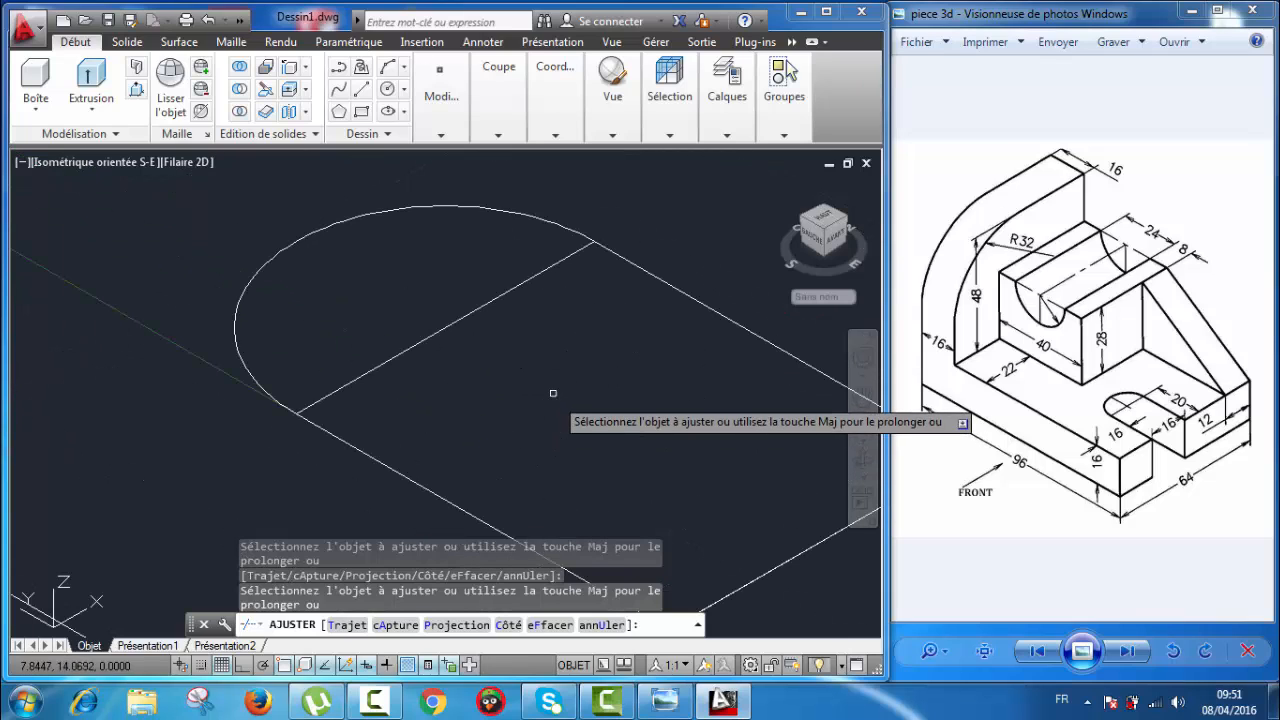
{"action": "key", "text": "Escape"}
{"action": "left_click", "coordinate": [462, 317]}
{"action": "key", "text": "Delete"}
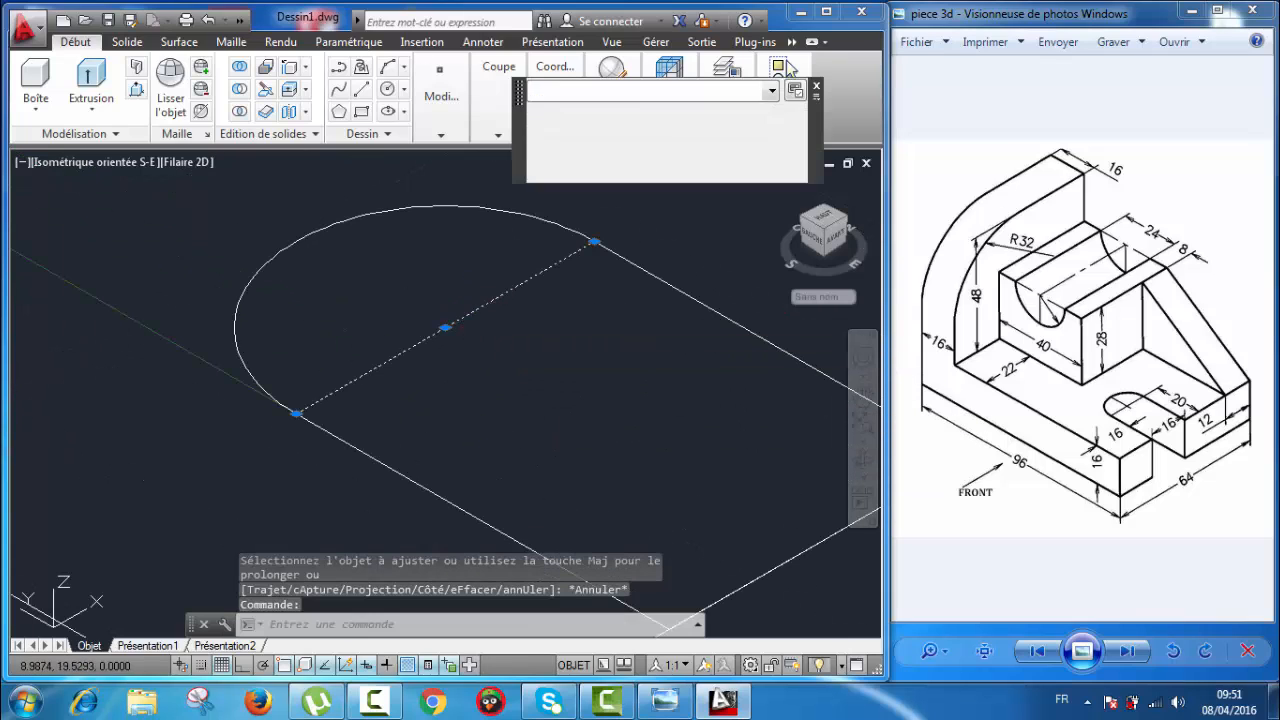
- Join the semicircular arc, the two slot side lines and the short edge line into one closed slot outline
{"action": "scroll", "coordinate": [480, 330], "scroll_direction": "down", "scroll_amount": 7}
{"action": "middle_click_drag", "start_coordinate": [529, 386], "coordinate": [543, 330]}
{"action": "scroll", "coordinate": [514, 277], "scroll_direction": "up", "scroll_amount": 4}
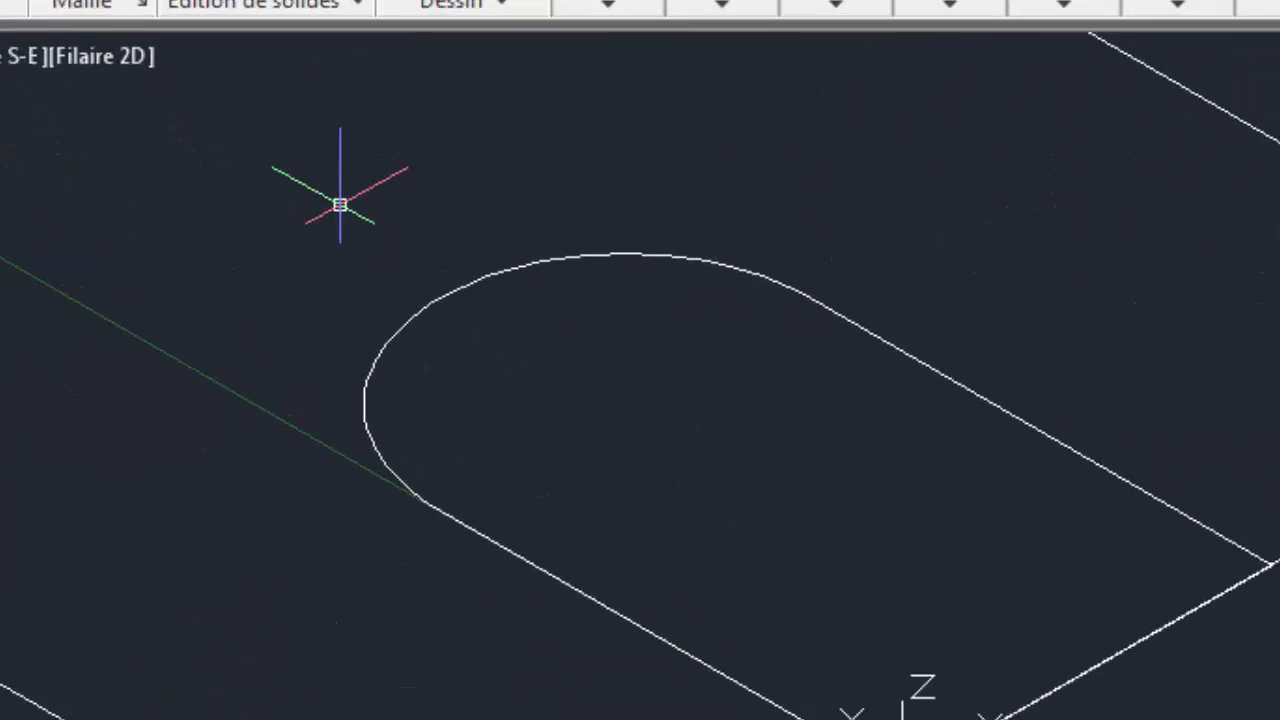
{"action": "type", "text": "j"}
{"action": "key", "text": "Return"}
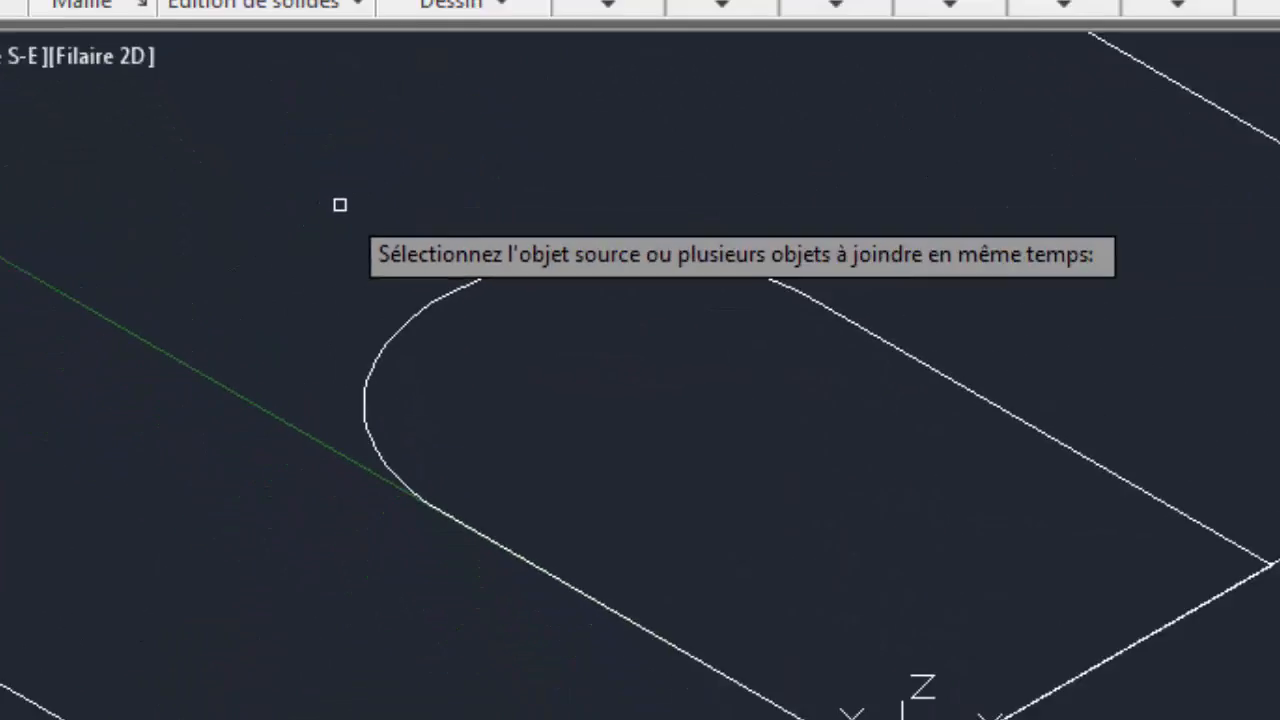
{"action": "scroll", "coordinate": [547, 270], "scroll_direction": "down", "scroll_amount": 2}
{"action": "scroll", "coordinate": [547, 338], "scroll_direction": "up", "scroll_amount": 2}
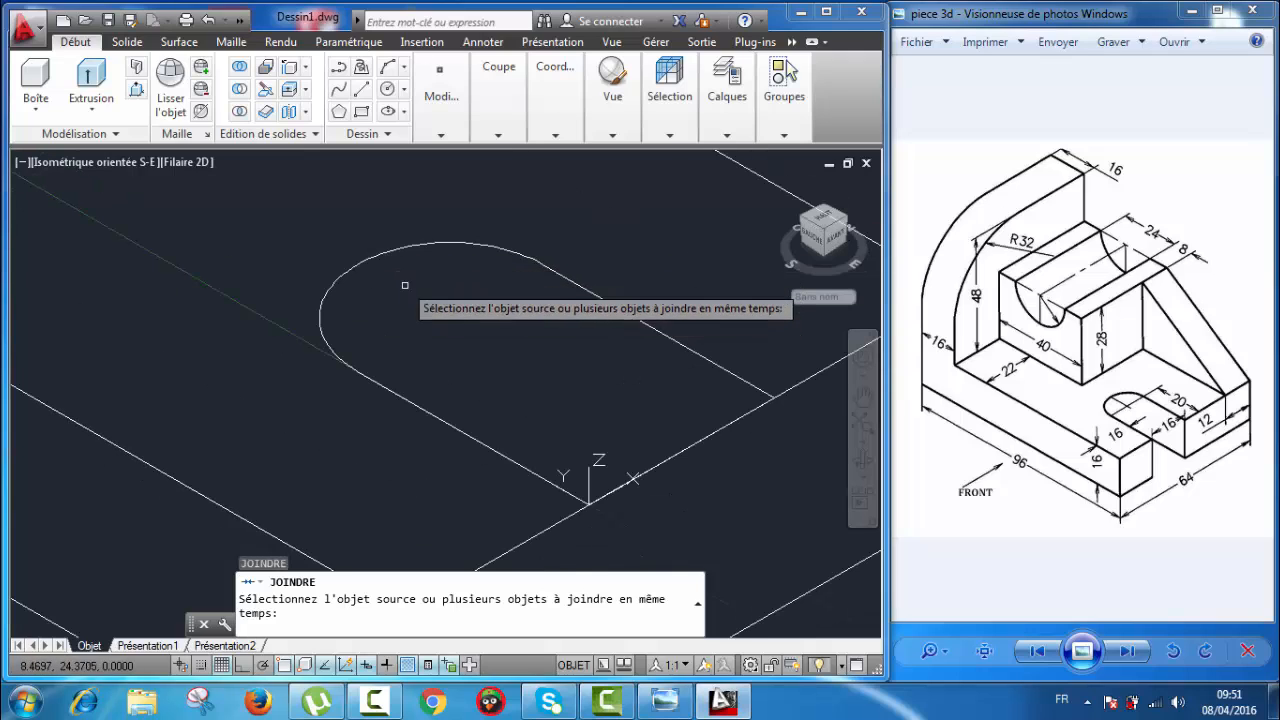
{"action": "left_click", "coordinate": [352, 245]}
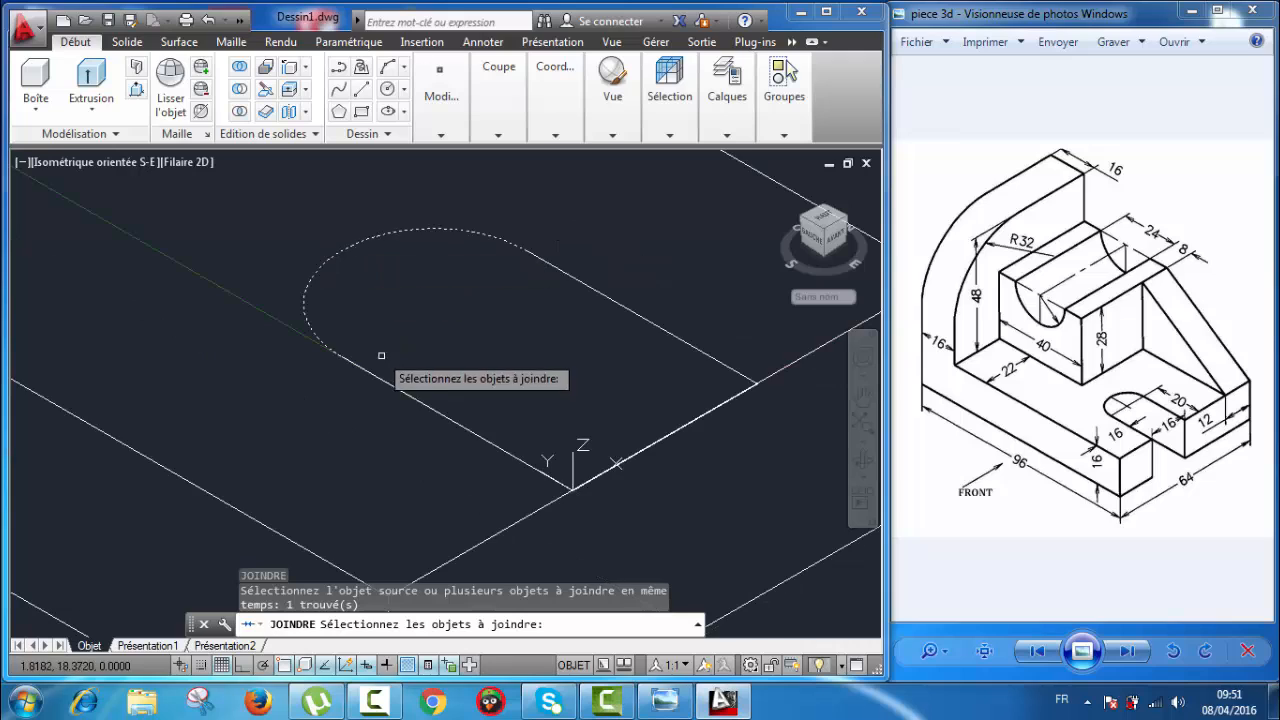
{"action": "left_click", "coordinate": [405, 390]}
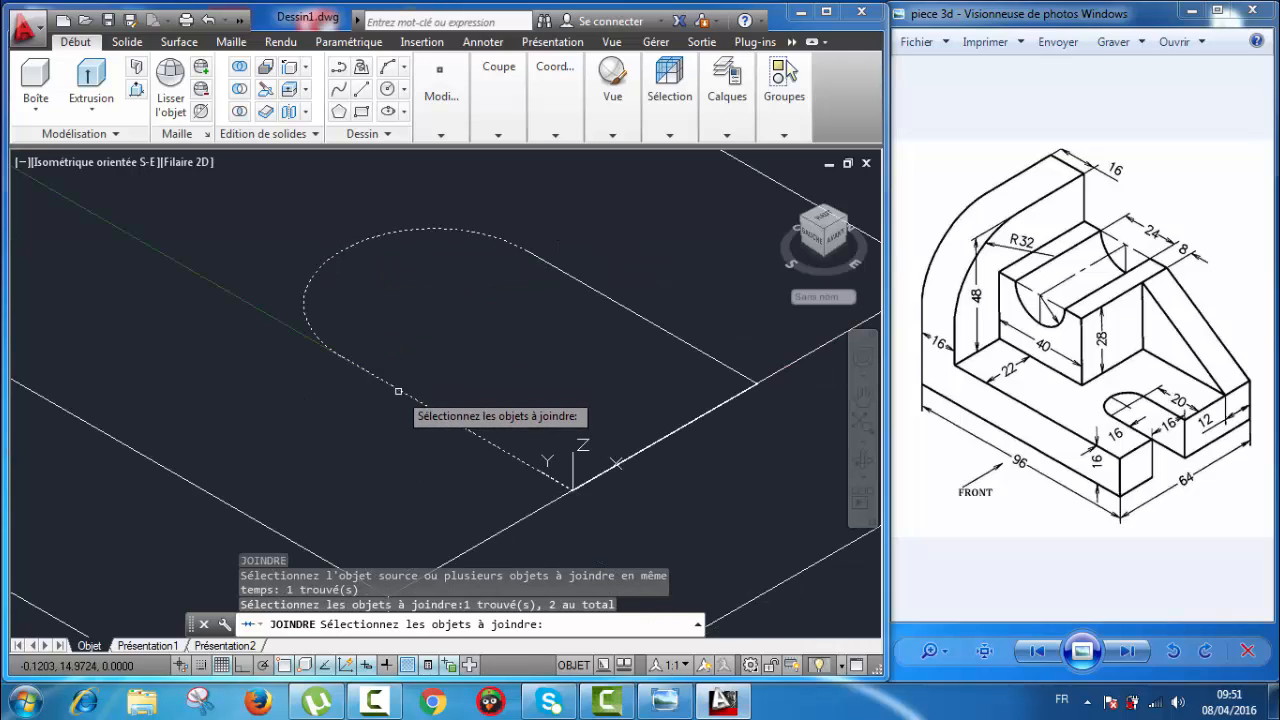
{"action": "left_click", "coordinate": [664, 327]}
{"action": "left_click", "coordinate": [674, 430]}
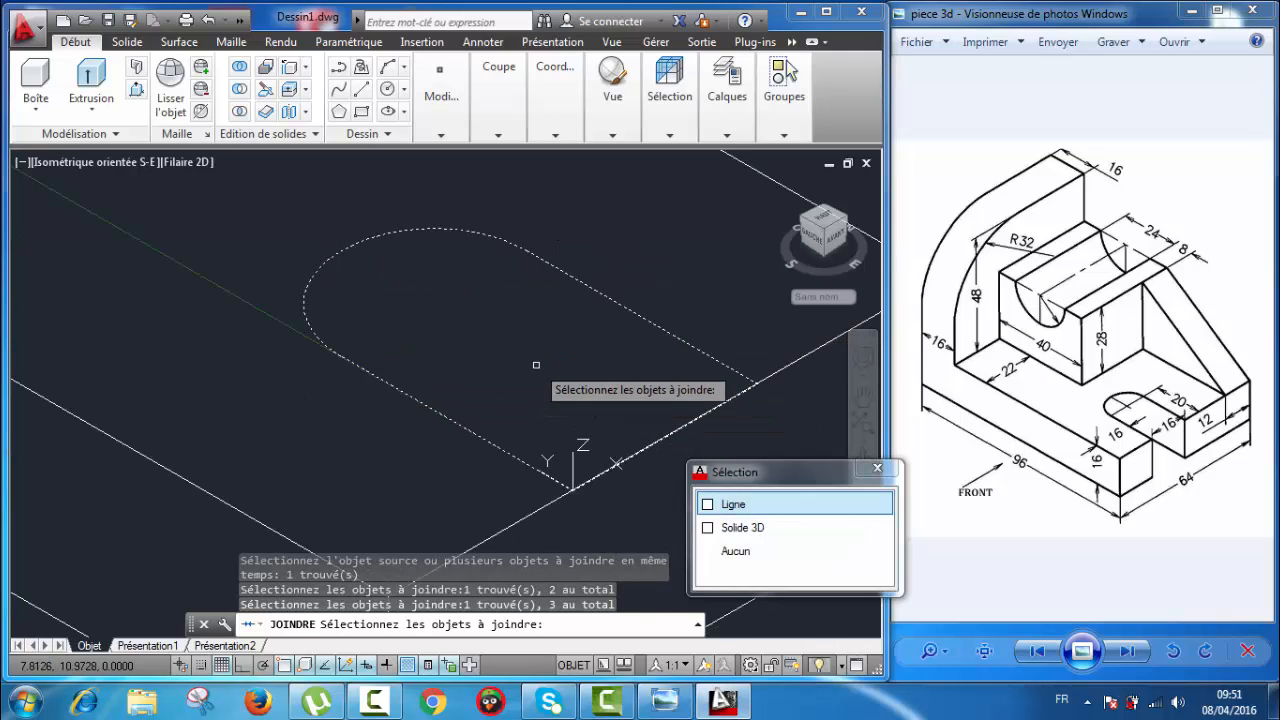
{"action": "key", "text": "Return"}
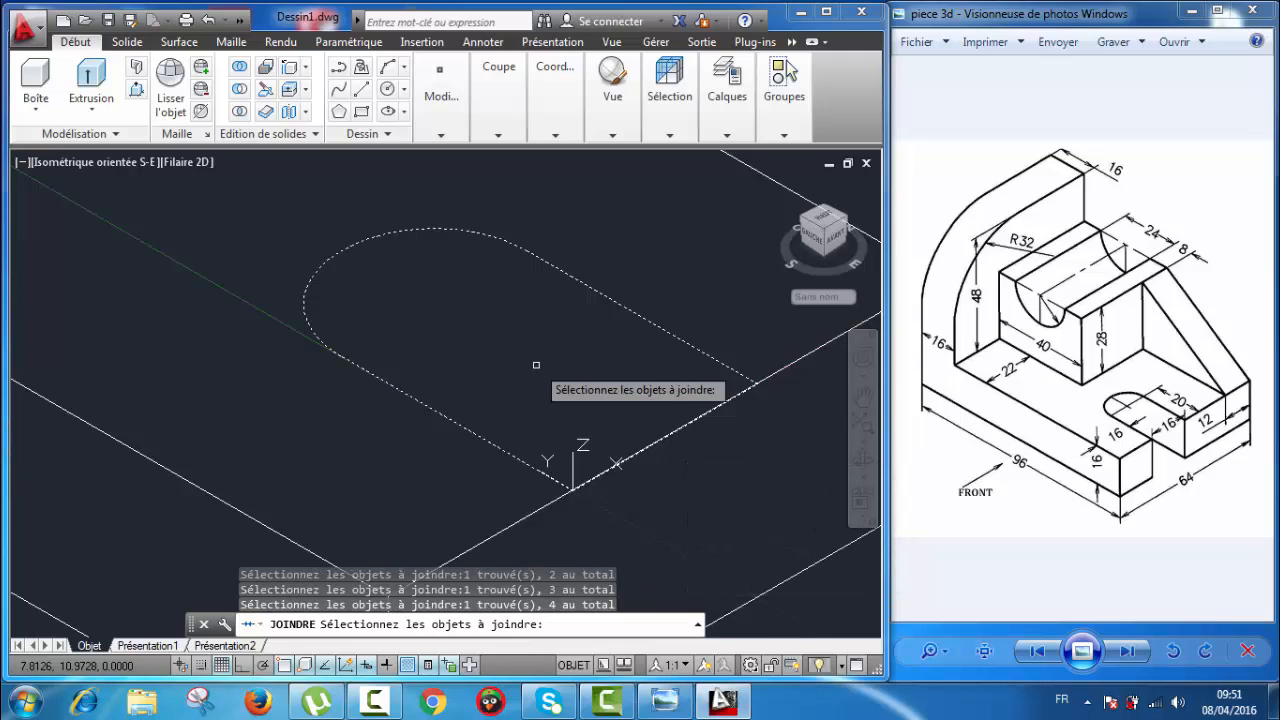
- Complete the join of the four selected slot outline pieces
{"action": "key", "text": "Return"}
{"action": "scroll", "coordinate": [536, 364], "scroll_direction": "down", "scroll_amount": 3}
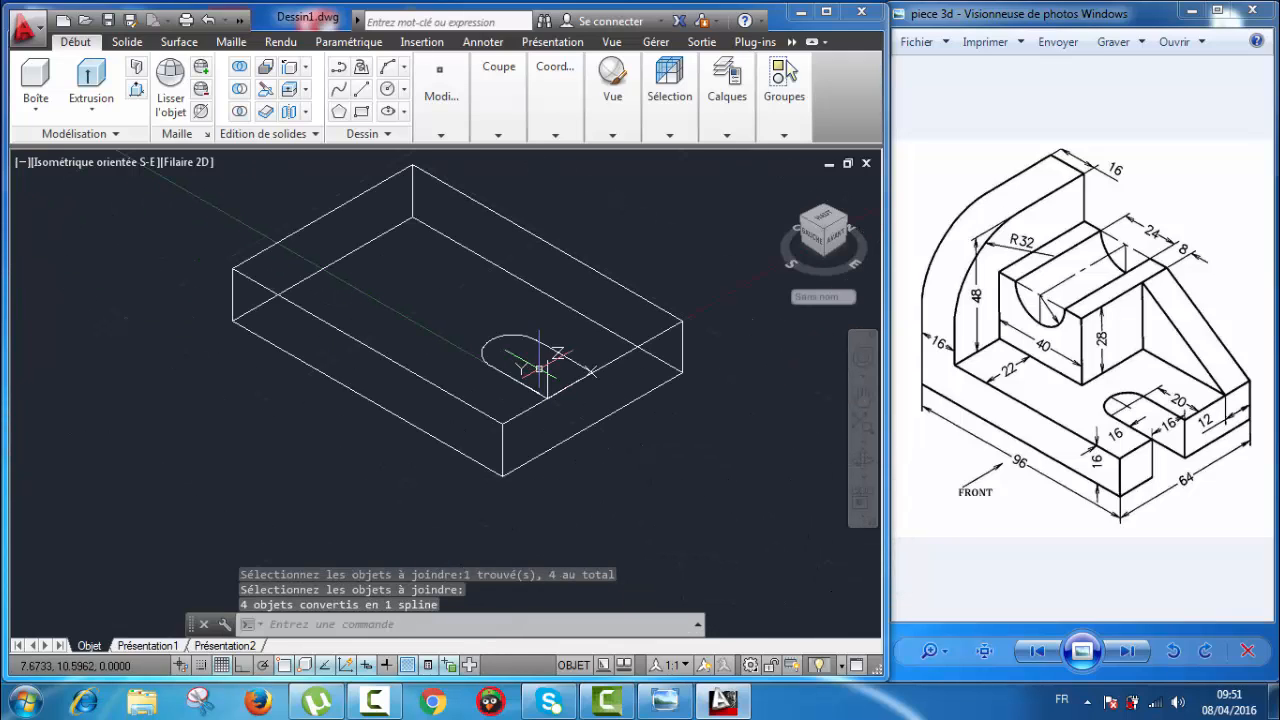
{"action": "scroll", "coordinate": [540, 340], "scroll_direction": "up", "scroll_amount": 1}
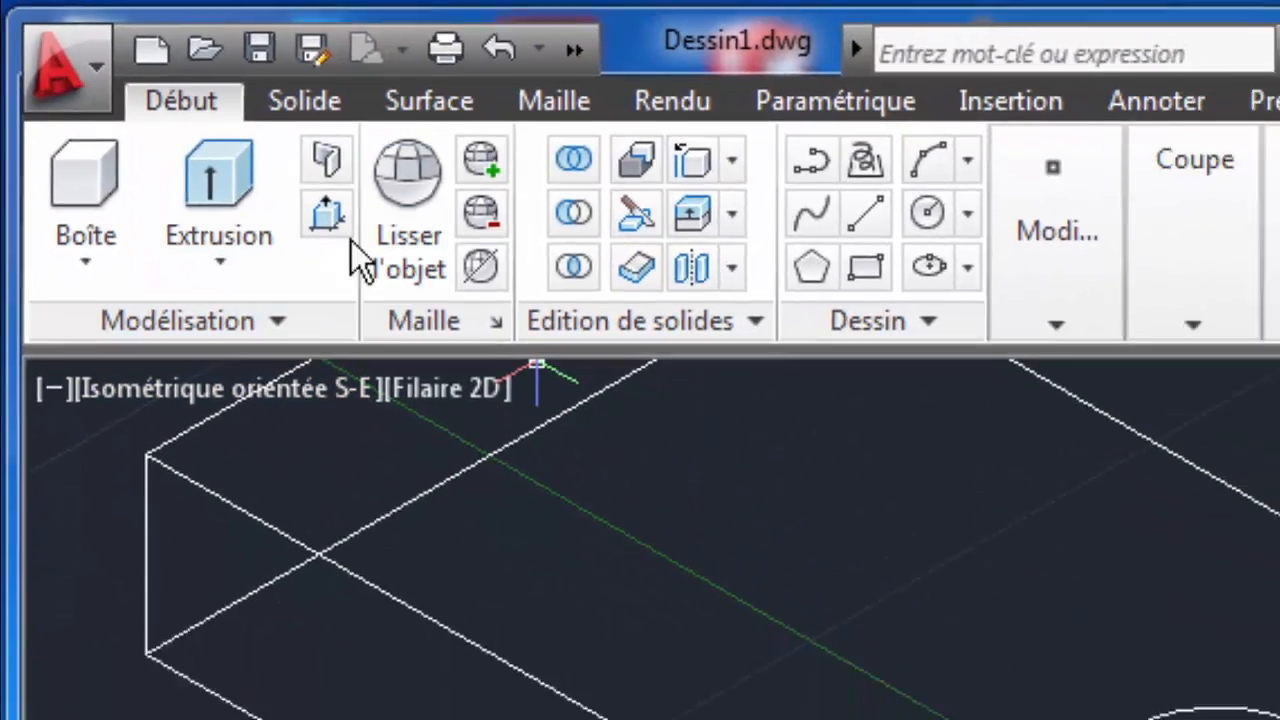
{"action": "left_click", "coordinate": [375, 245]}
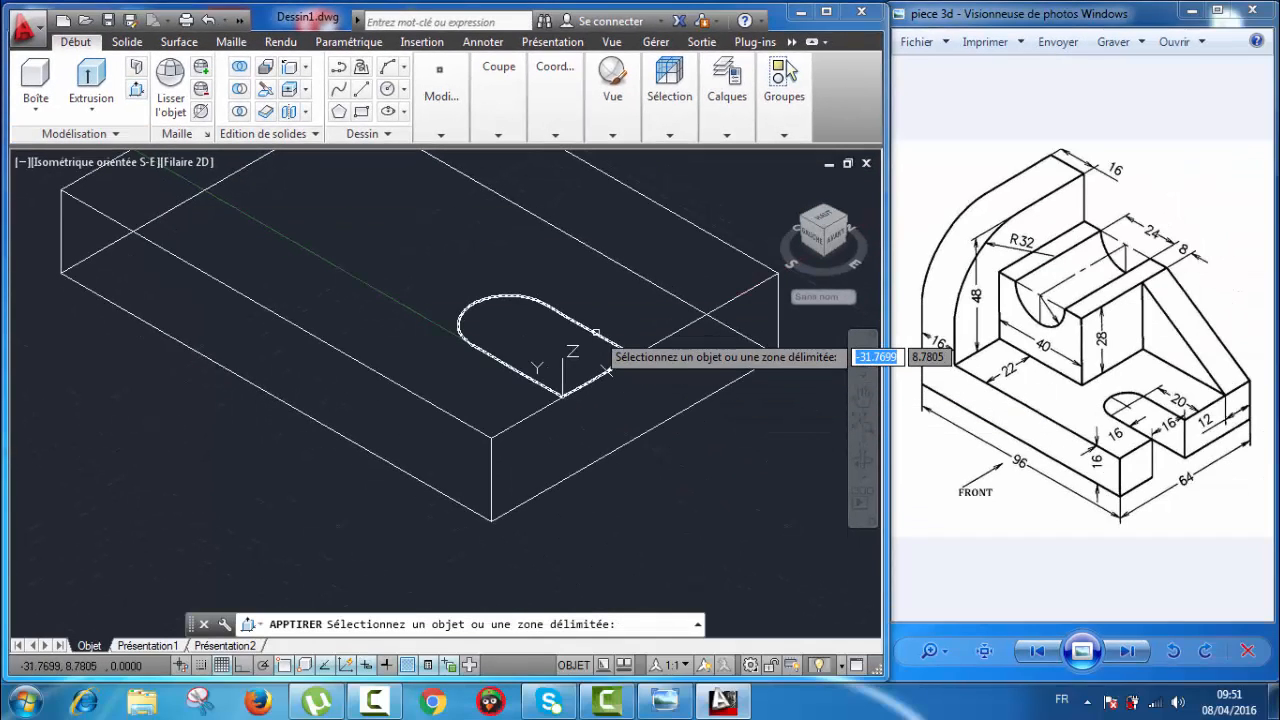
{"action": "left_click", "coordinate": [575, 345]}
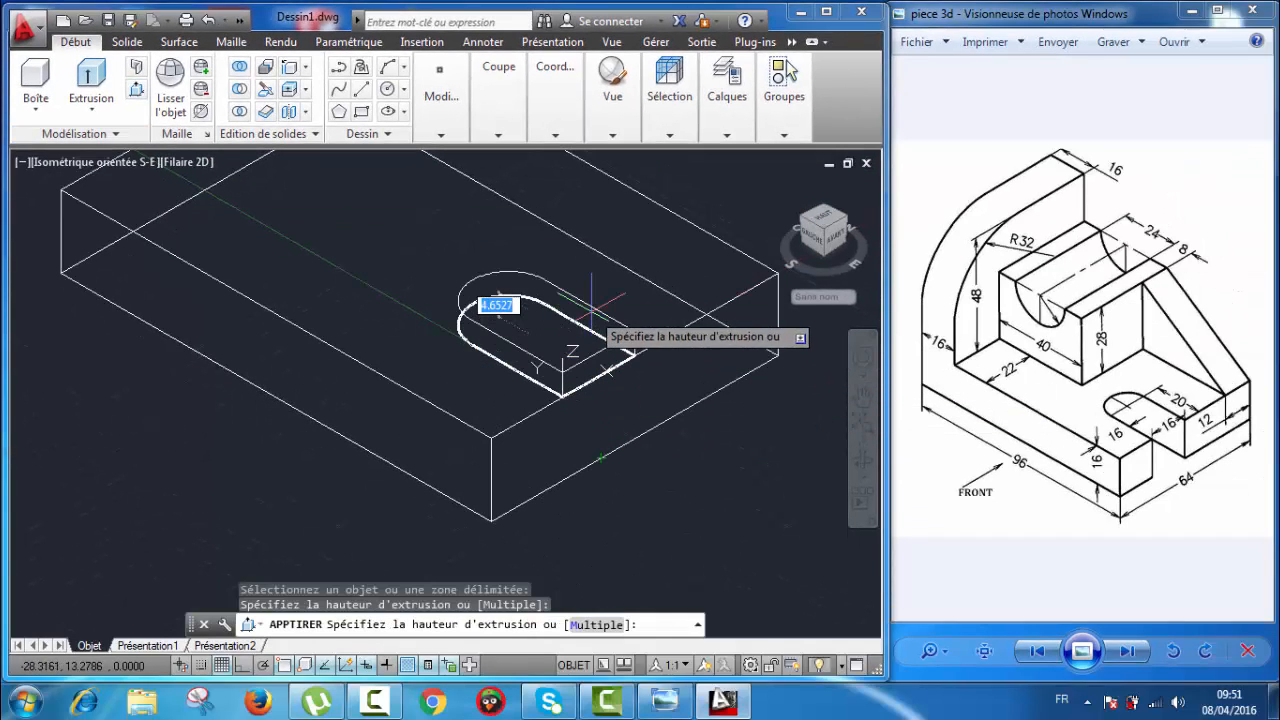
{"action": "key", "text": "Escape"}
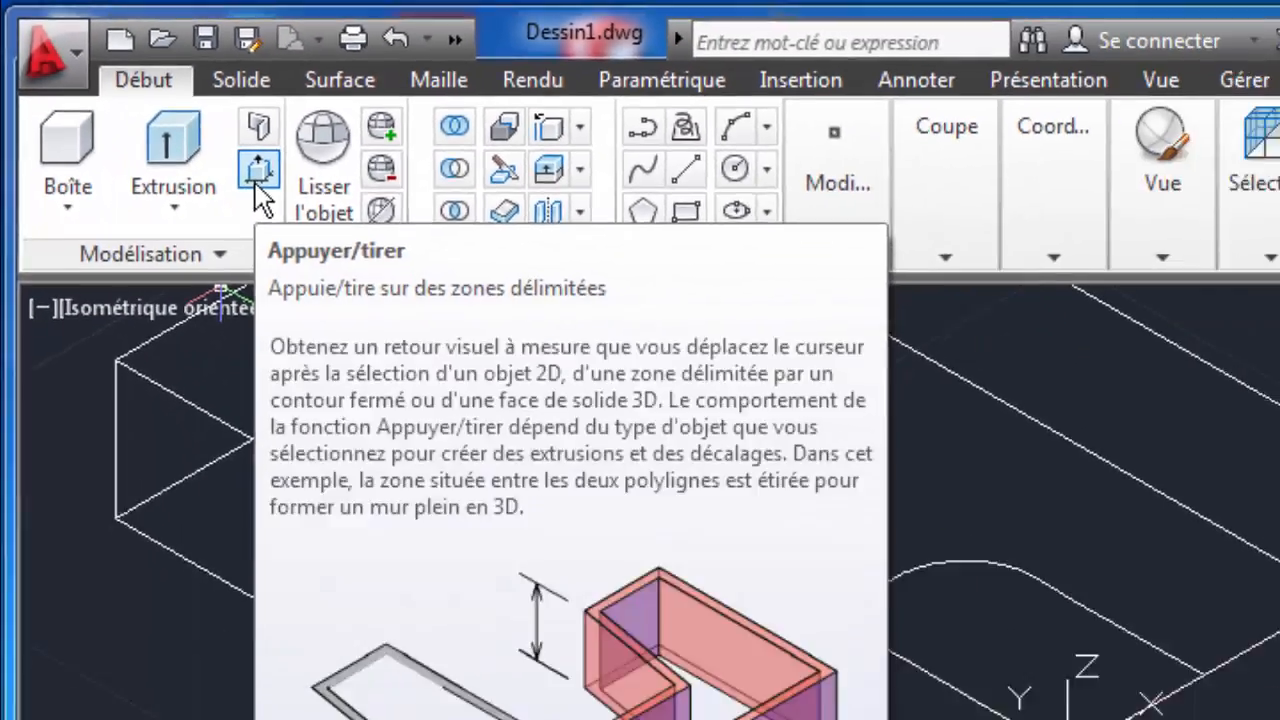
- Press/pull the area inside the closed slot outline 16 downward to cut the slot through the base
{"action": "left_click", "coordinate": [468, 335]}
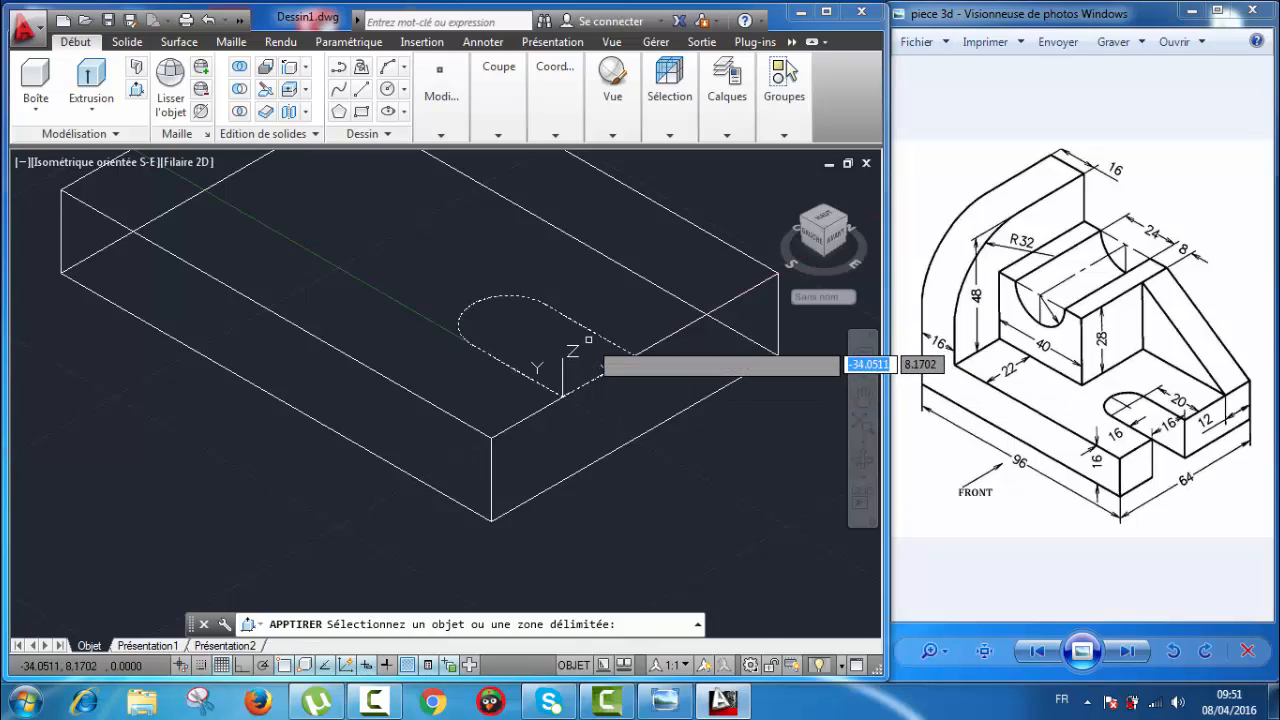
{"action": "left_click", "coordinate": [588, 340]}
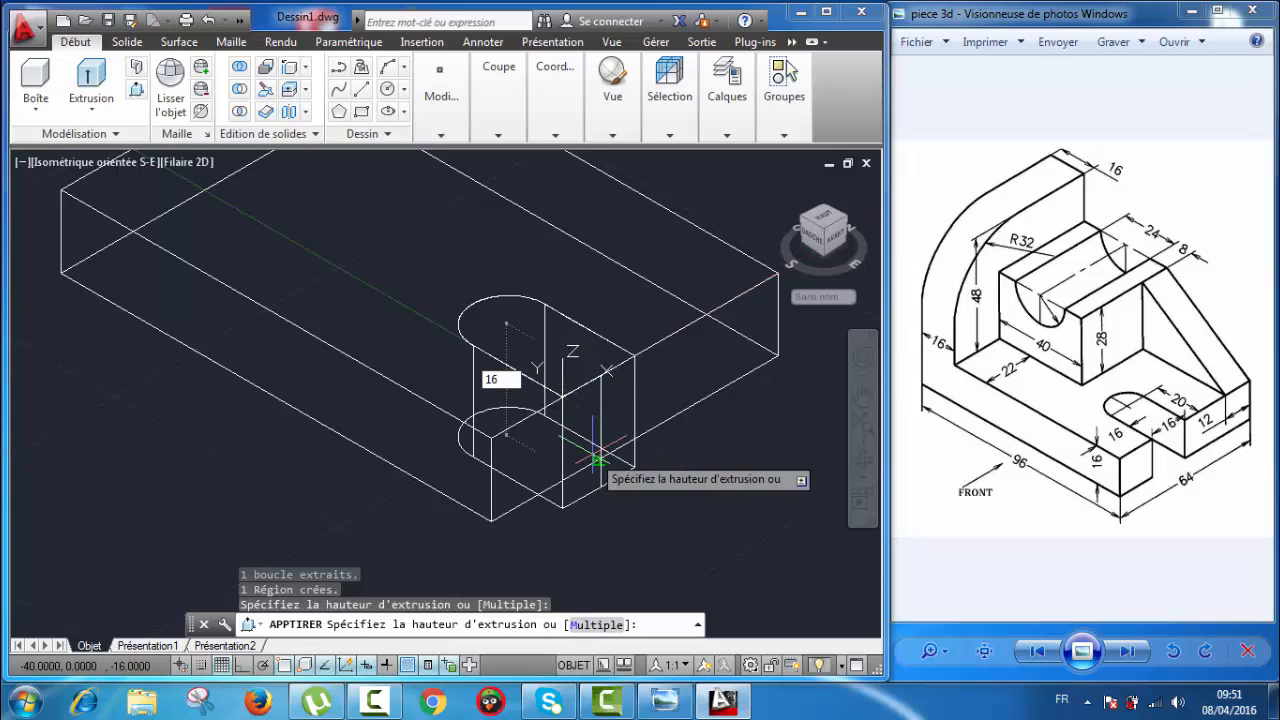
{"action": "key", "text": "Return"}
{"action": "scroll", "coordinate": [580, 395], "scroll_direction": "down", "scroll_amount": 2}
{"action": "scroll", "coordinate": [575, 385], "scroll_direction": "up", "scroll_amount": 2}
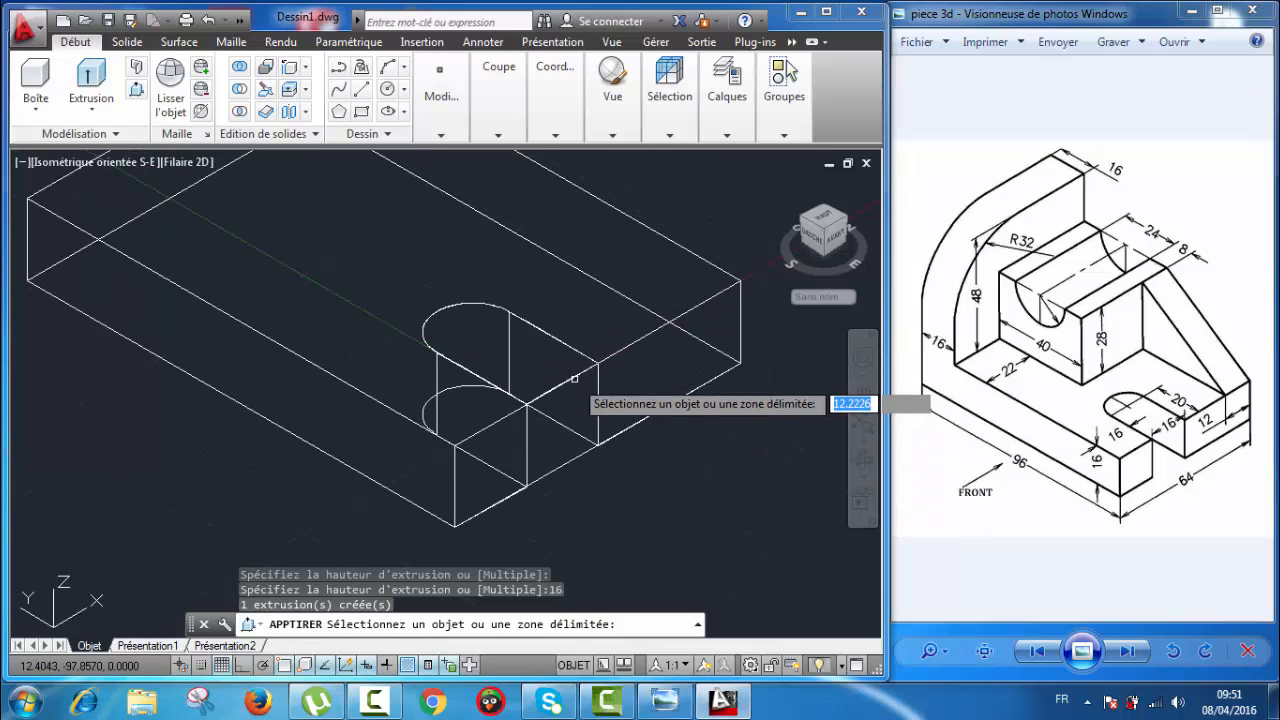
{"action": "key", "text": "Return"}
{"action": "scroll", "coordinate": [650, 408], "scroll_direction": "down", "scroll_amount": 2}
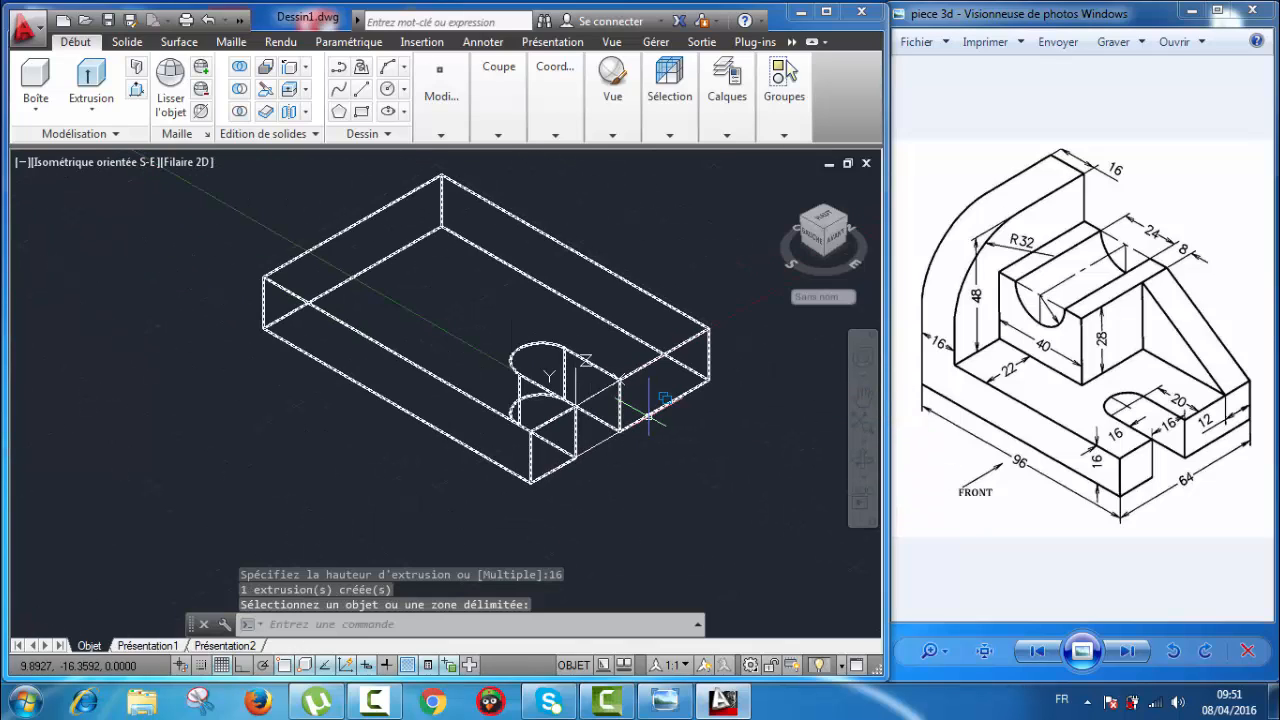
- Start a rectangle at the base's upper corner opposite the slot end, at -16,96,0, and choose to define it by dimensions
{"action": "middle_click_drag", "start_coordinate": [491, 310], "coordinate": [502, 321]}
{"action": "scroll", "coordinate": [454, 313], "scroll_direction": "down", "scroll_amount": 2}
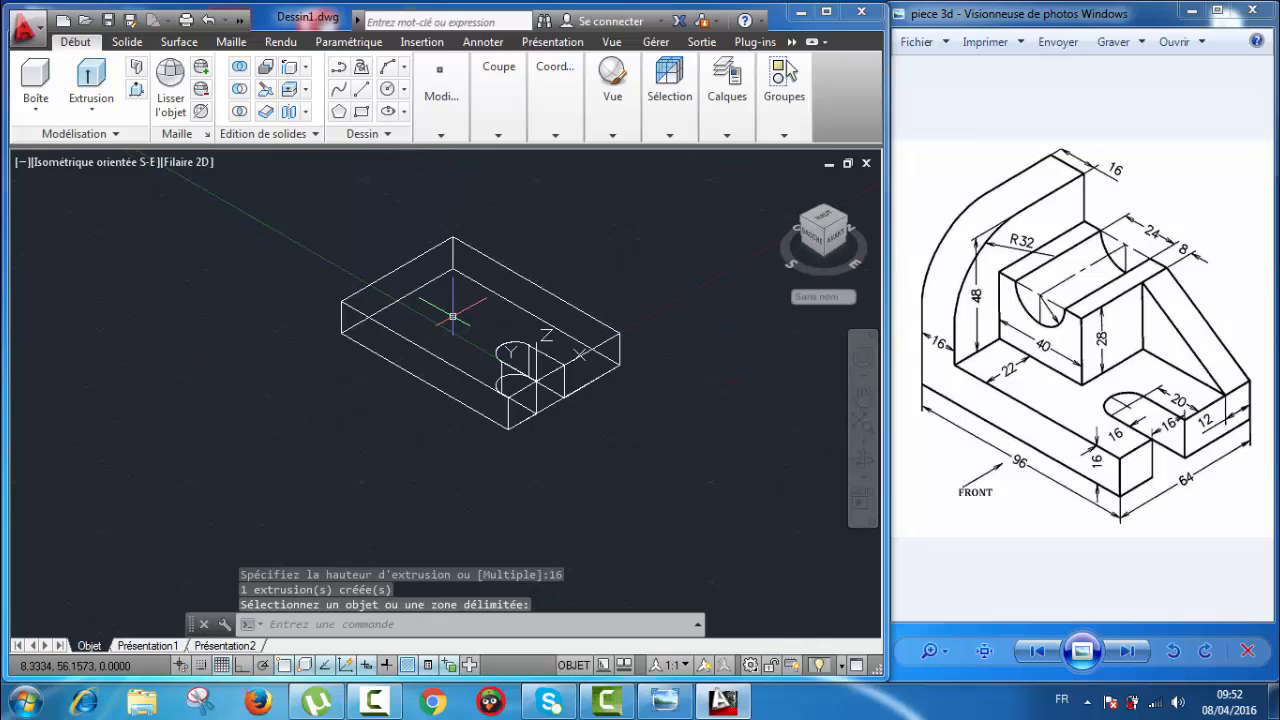
{"action": "scroll", "coordinate": [453, 316], "scroll_direction": "up", "scroll_amount": 2}
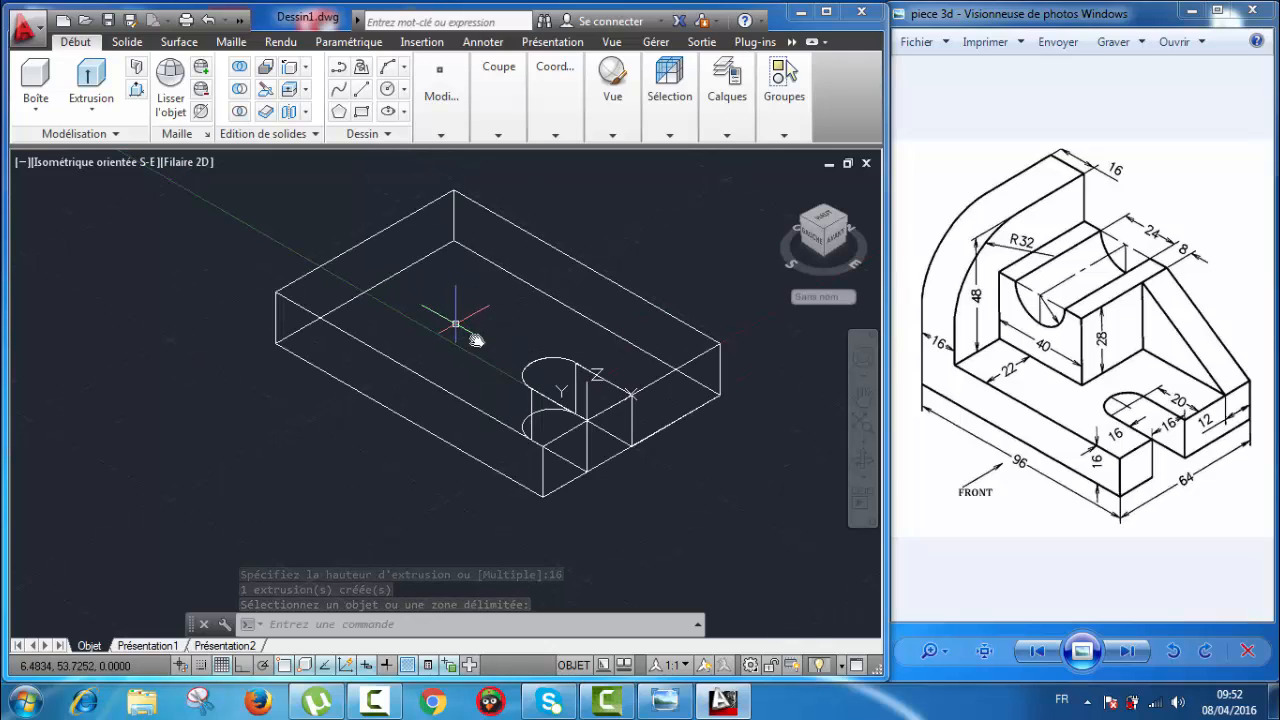
{"action": "middle_click_drag", "start_coordinate": [455, 323], "coordinate": [490, 343]}
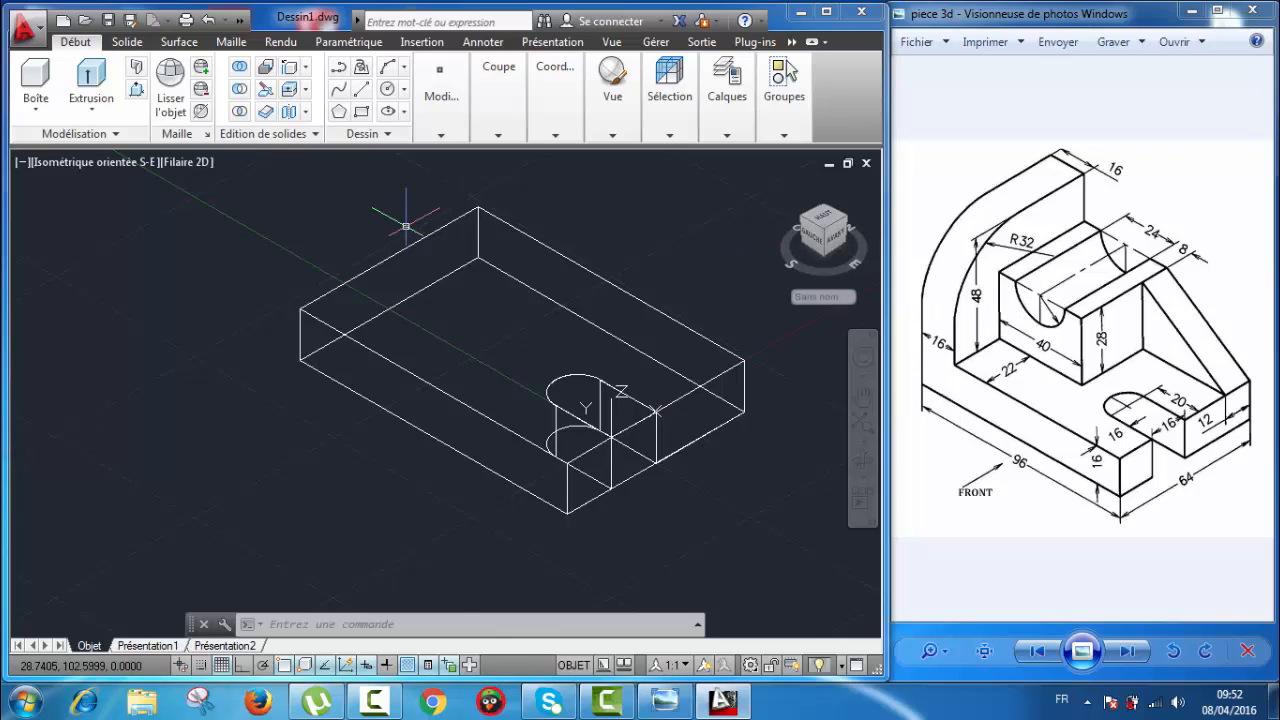
{"action": "middle_click_drag", "start_coordinate": [484, 287], "coordinate": [498, 304]}
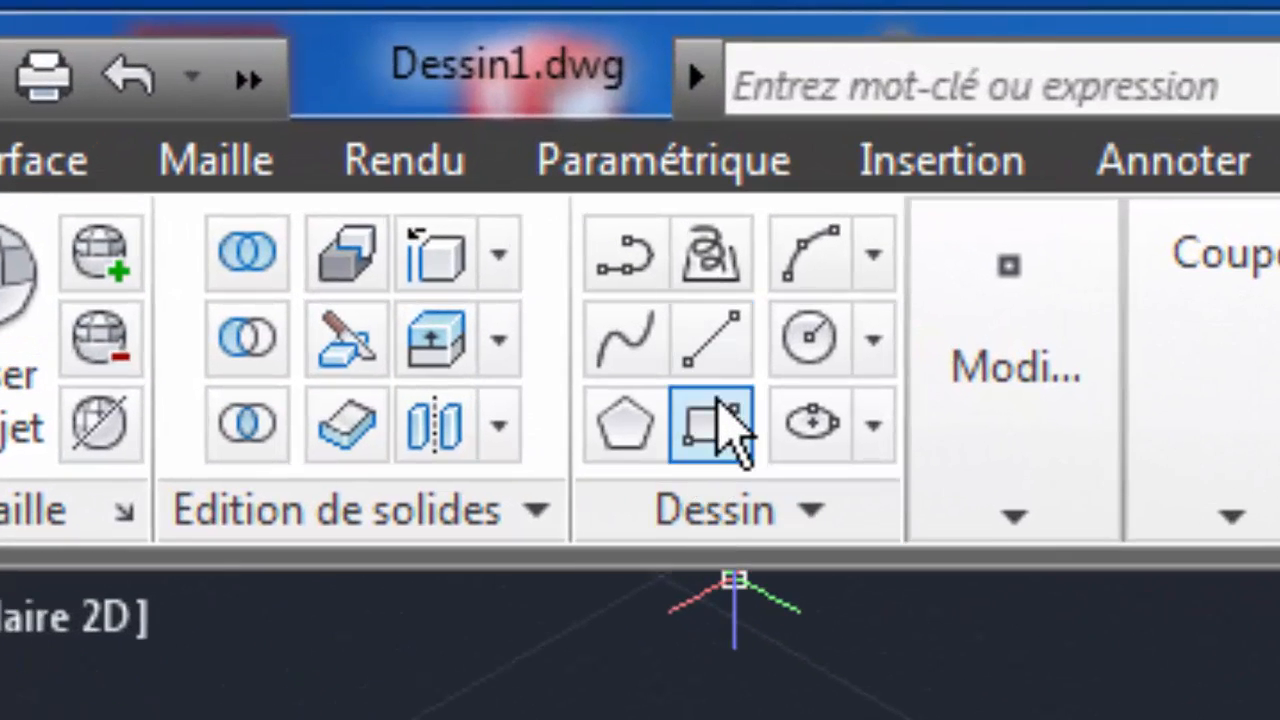
{"action": "left_click", "coordinate": [688, 402]}
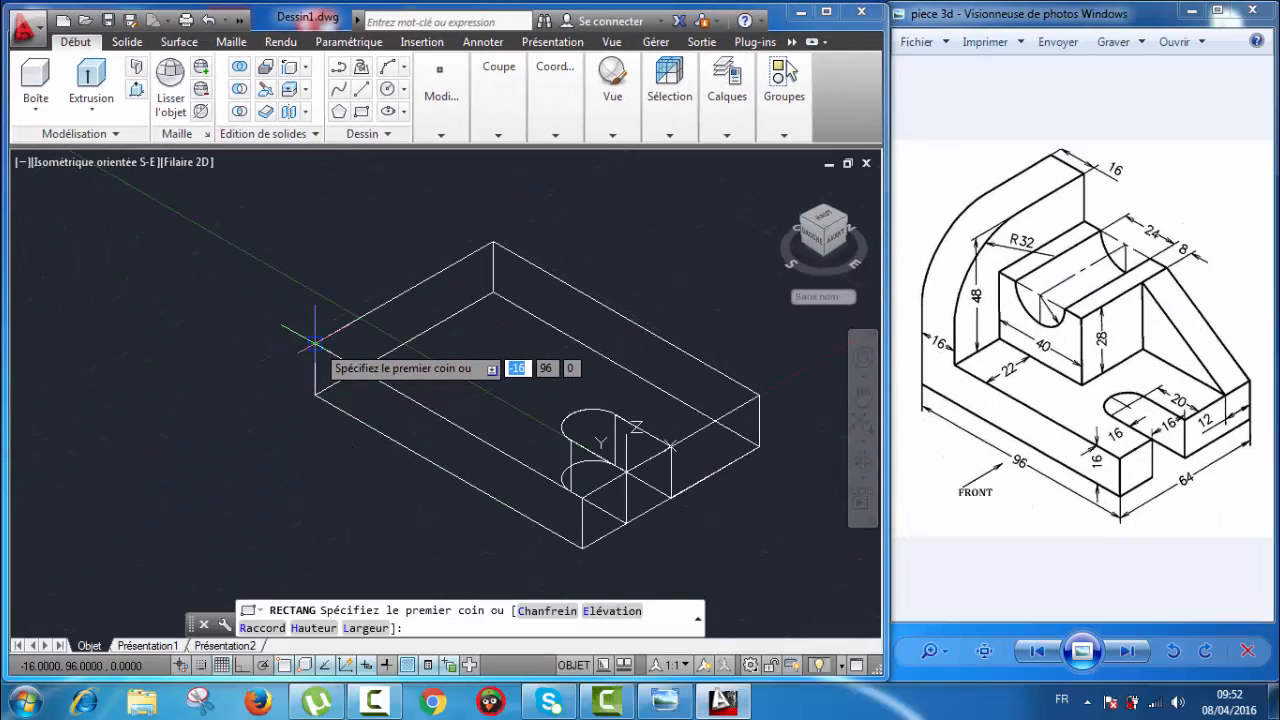
{"action": "left_click", "coordinate": [315, 343]}
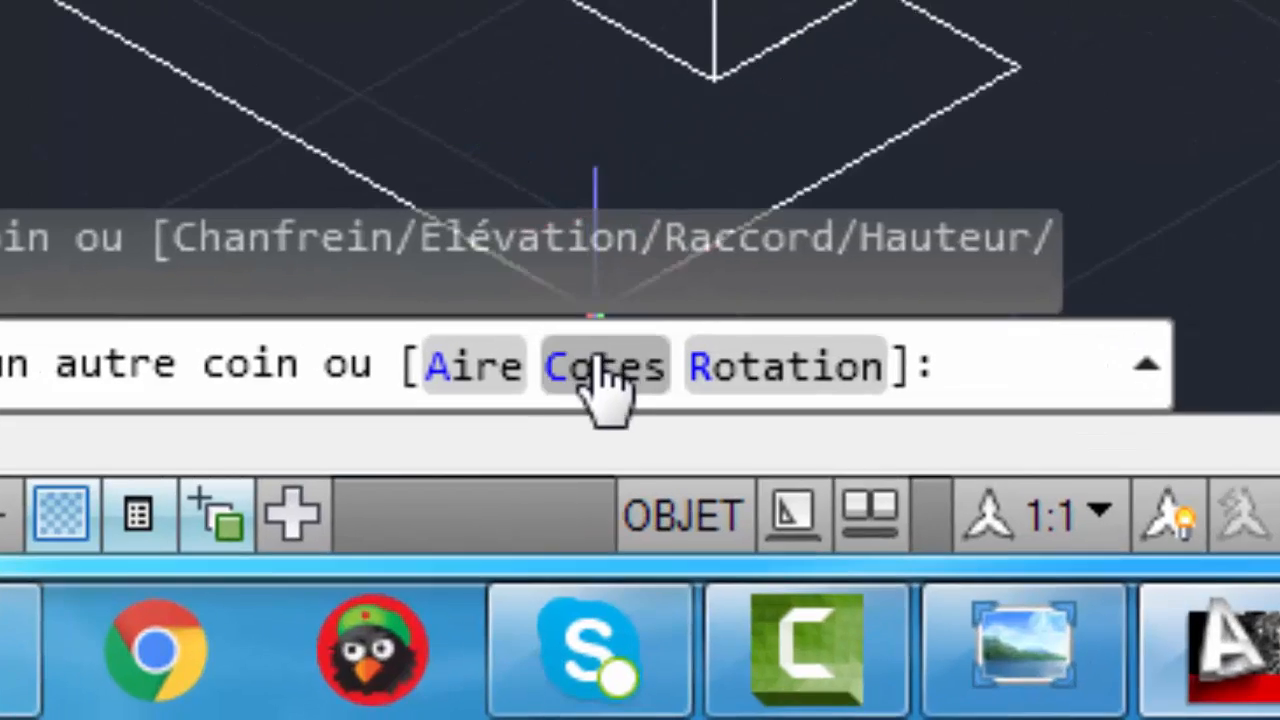
{"action": "left_click", "coordinate": [603, 367]}
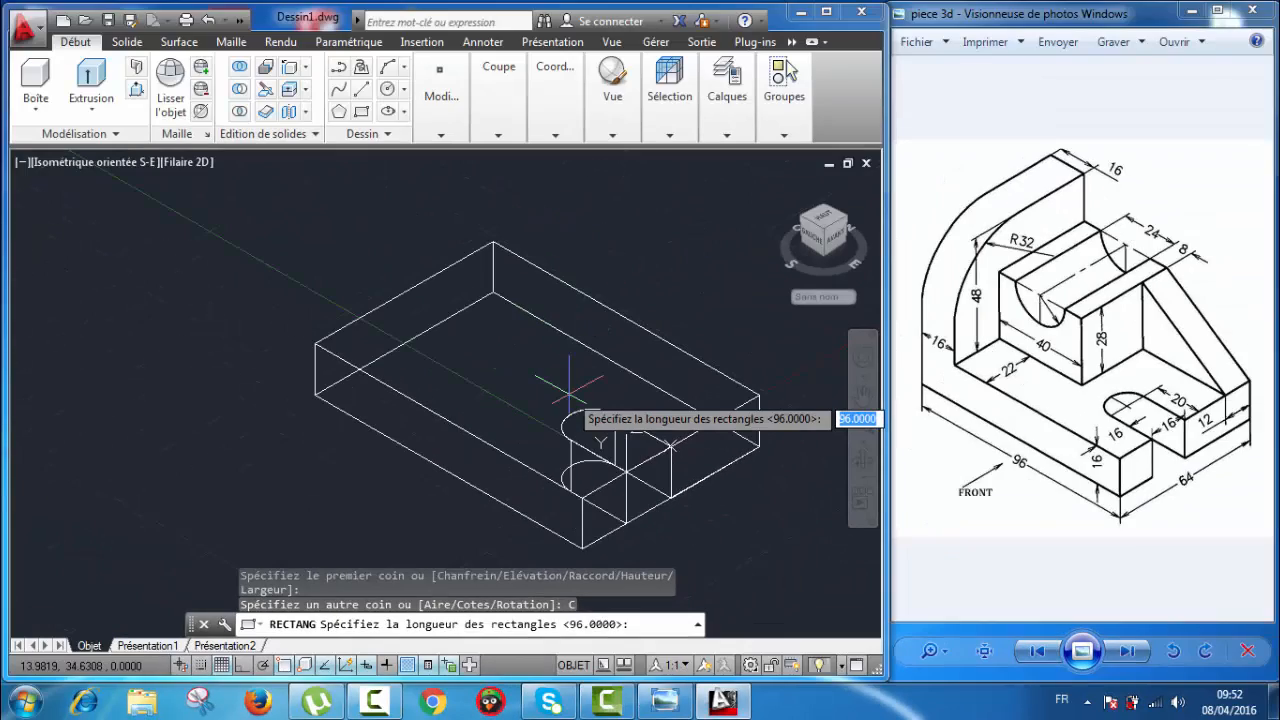
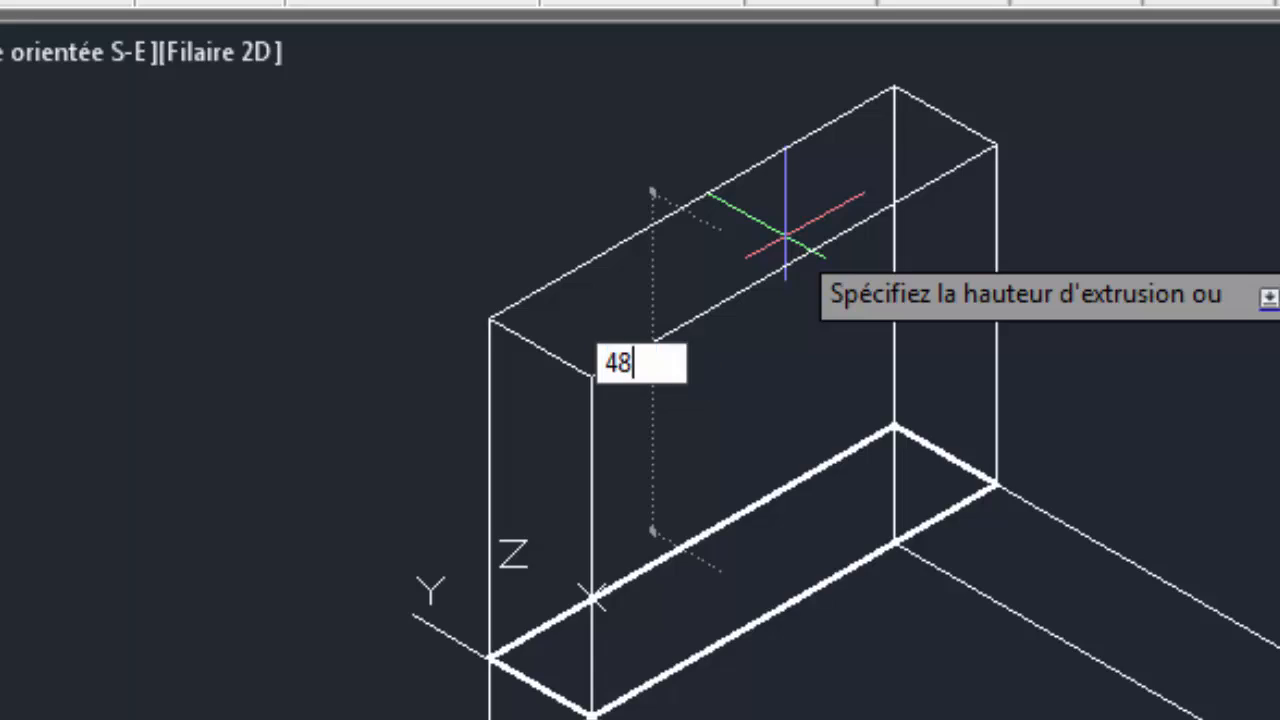
- Press/pull the rectangle at the base's end 48 upward to form the upright plate
{"action": "key", "text": "Return"}
{"action": "scroll", "coordinate": [642, 282], "scroll_direction": "down", "scroll_amount": 3}
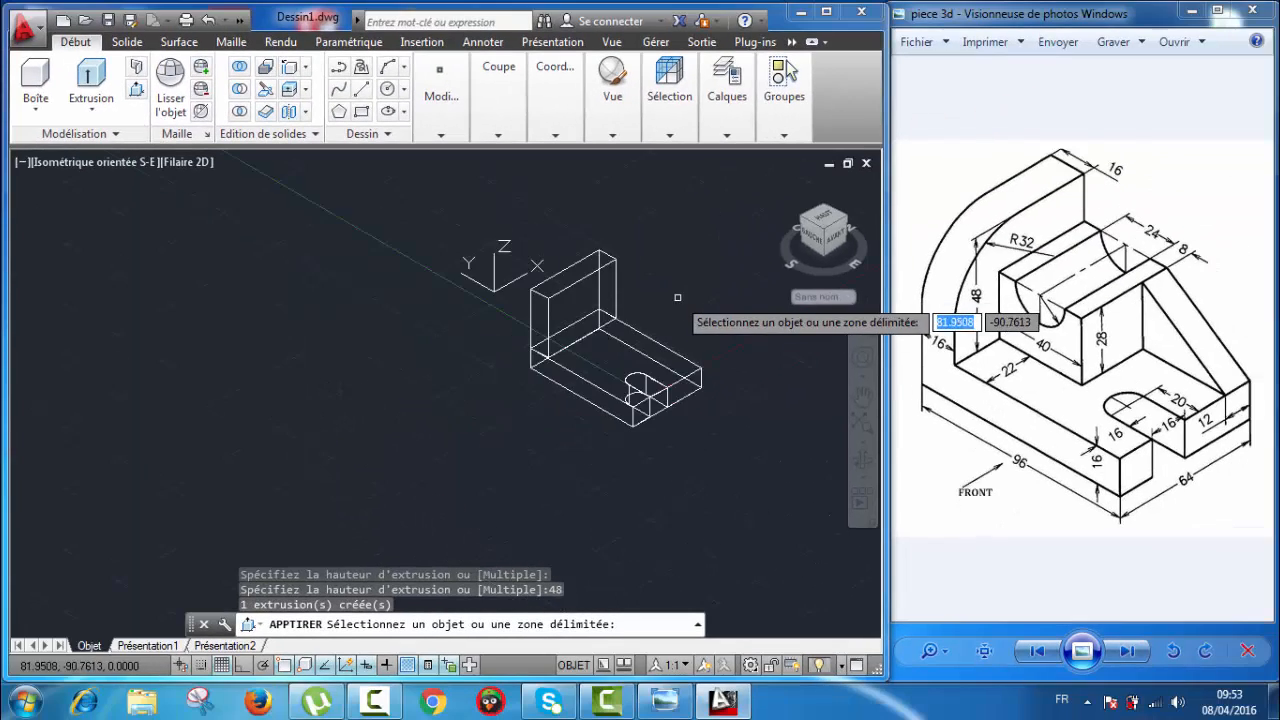
{"action": "key", "text": "Escape"}
- Examine the base, the slot and the upright plate against the reference drawing
{"action": "scroll", "coordinate": [371, 243], "scroll_direction": "up", "scroll_amount": 5}
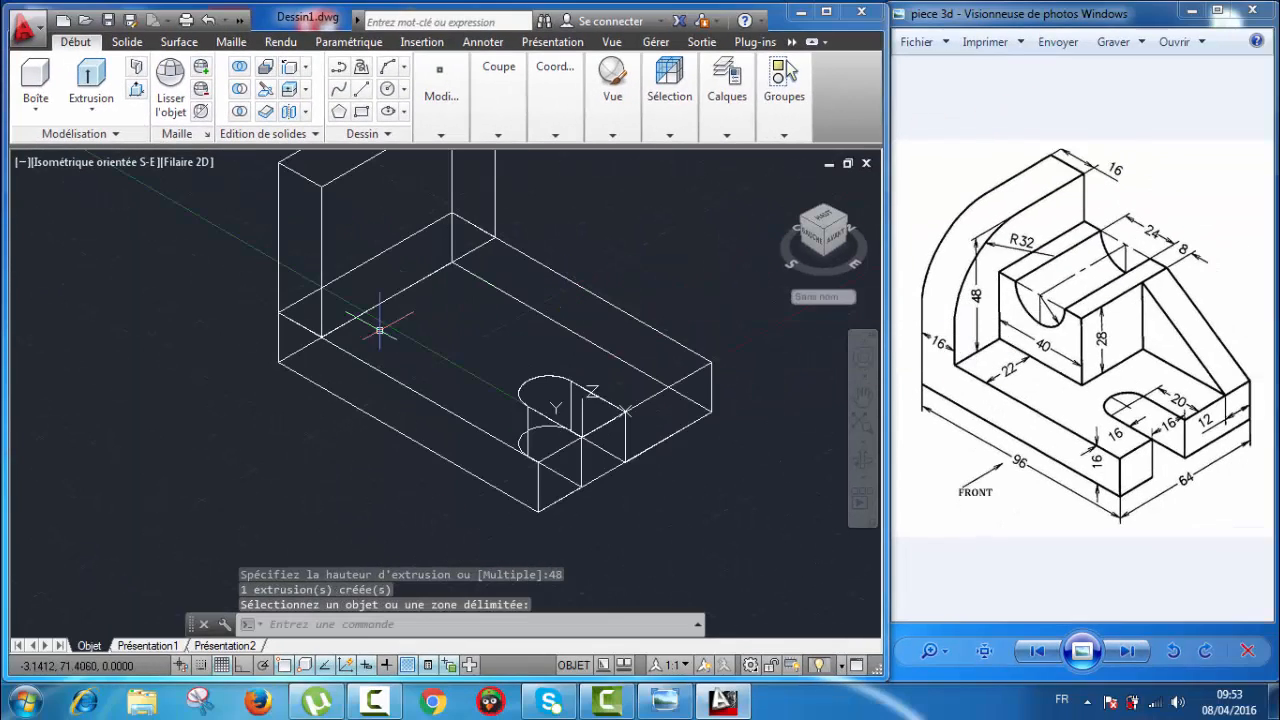
{"action": "scroll", "coordinate": [579, 300], "scroll_direction": "down", "scroll_amount": 2}
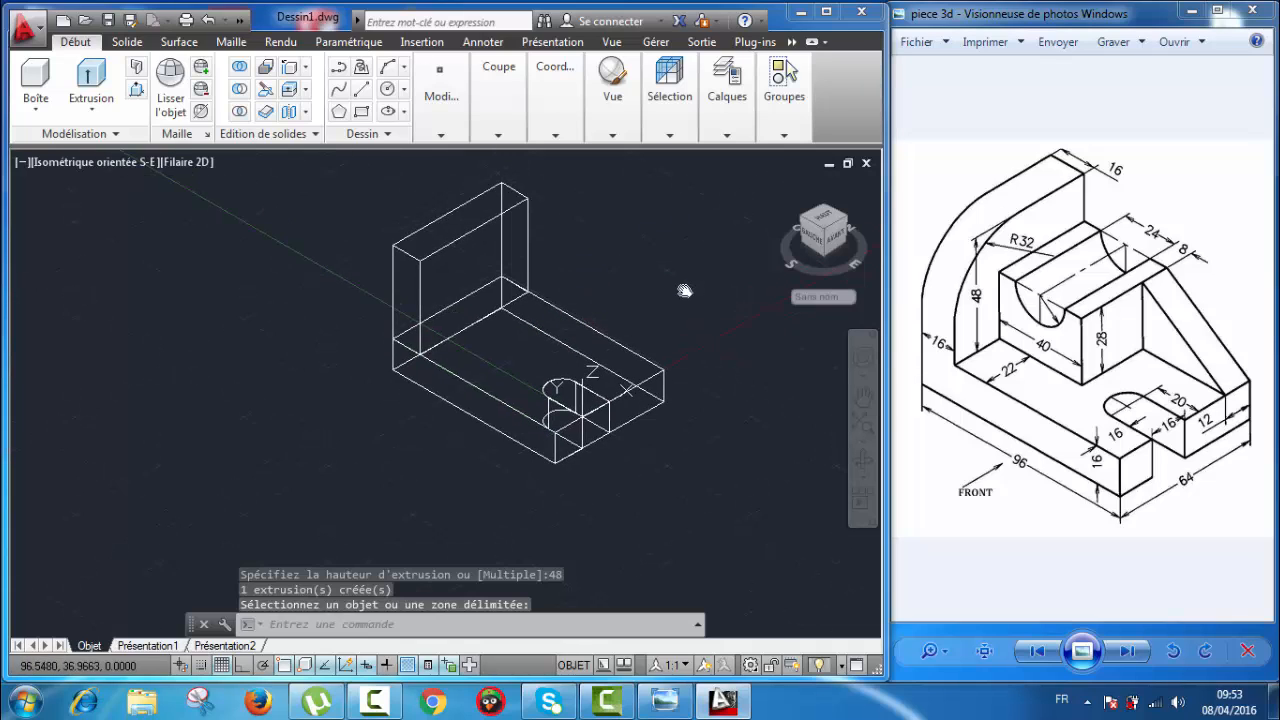
{"action": "middle_click_drag", "start_coordinate": [483, 279], "coordinate": [407, 278]}
{"action": "scroll", "coordinate": [407, 278], "scroll_direction": "up", "scroll_amount": 2}
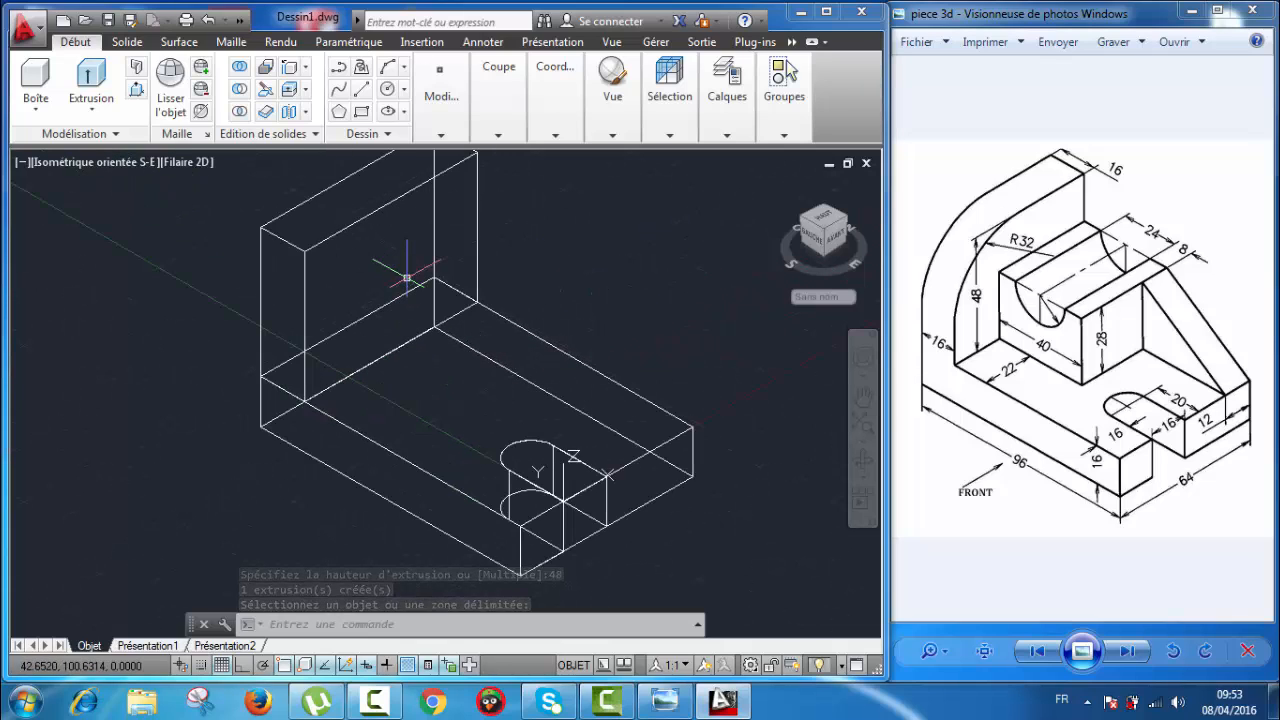
{"action": "scroll", "coordinate": [407, 278], "scroll_direction": "down", "scroll_amount": 2}
{"action": "scroll", "coordinate": [484, 290], "scroll_direction": "down", "scroll_amount": 2}
{"action": "scroll", "coordinate": [533, 291], "scroll_direction": "up", "scroll_amount": 2}
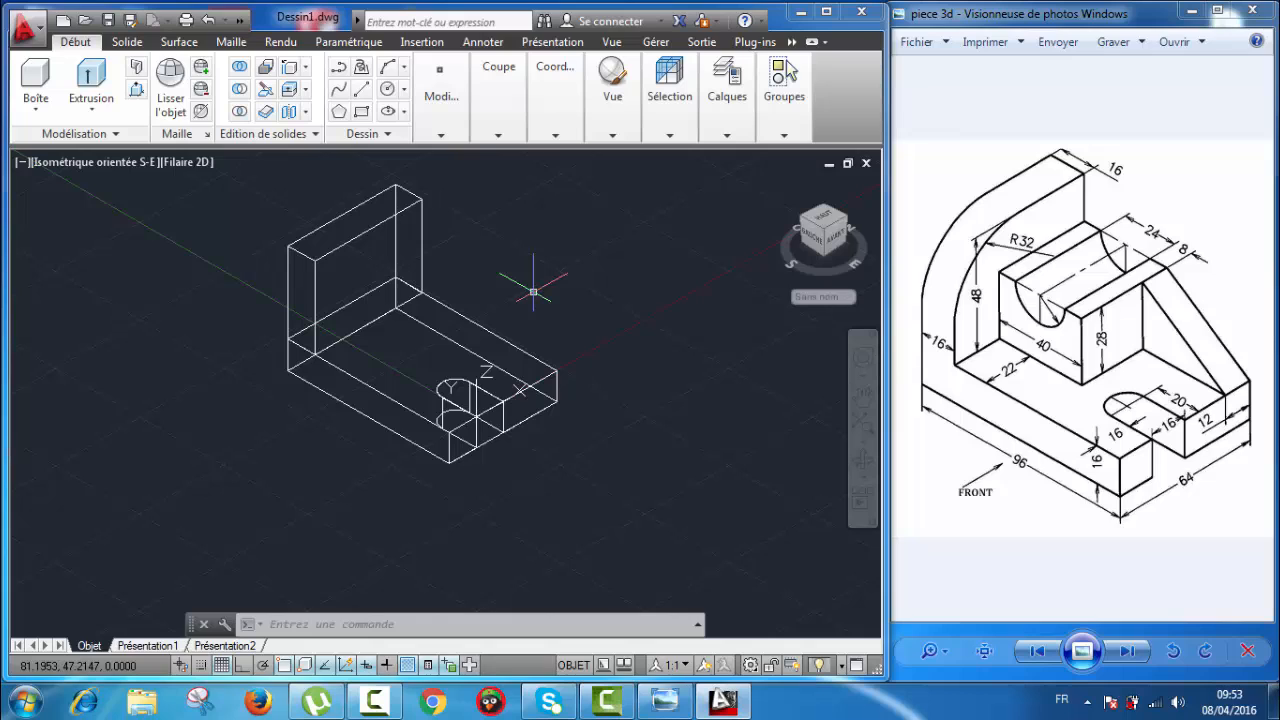
{"action": "middle_click_drag", "start_coordinate": [550, 281], "coordinate": [585, 281]}
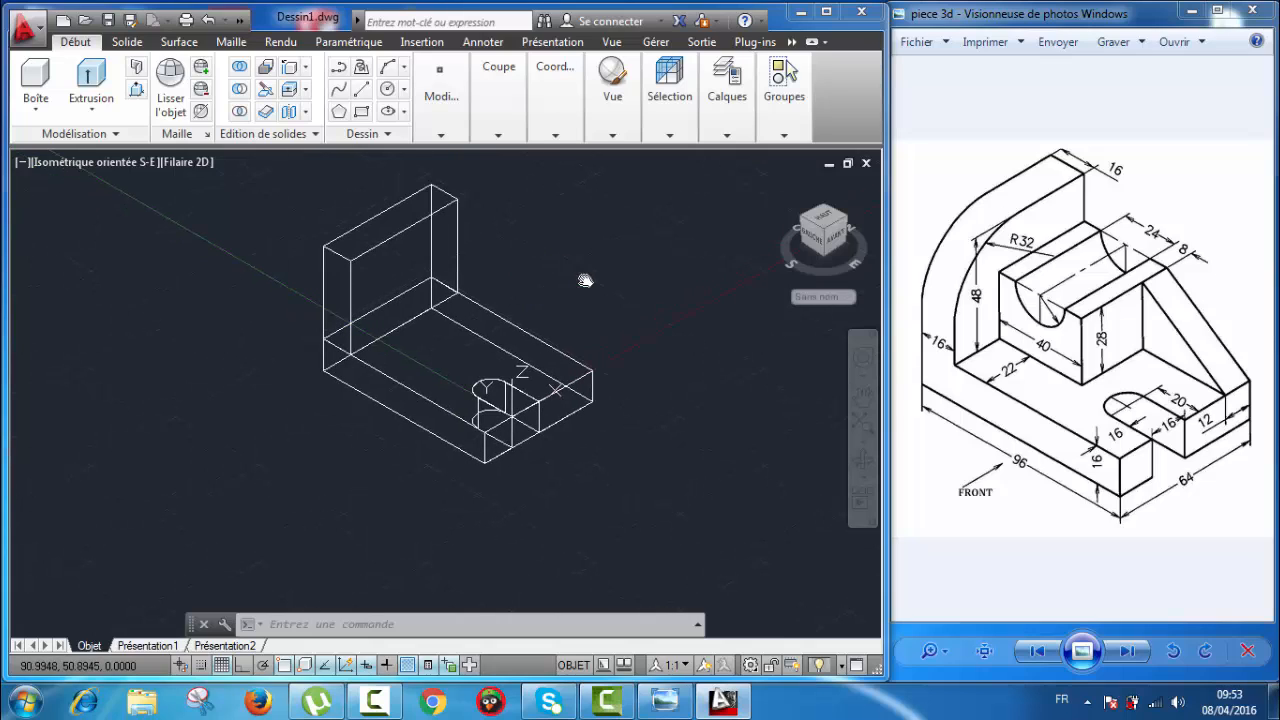
{"action": "scroll", "coordinate": [587, 279], "scroll_direction": "down", "scroll_amount": 2}
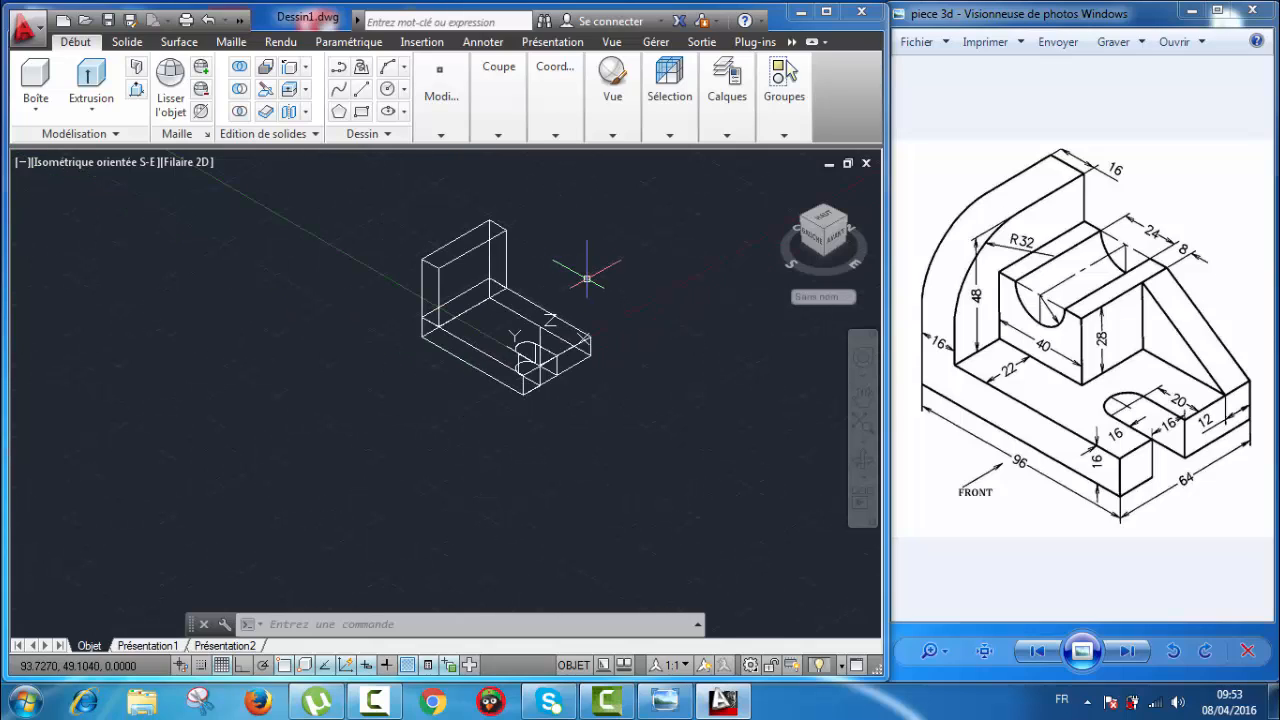
{"action": "scroll", "coordinate": [587, 279], "scroll_direction": "up", "scroll_amount": 2}
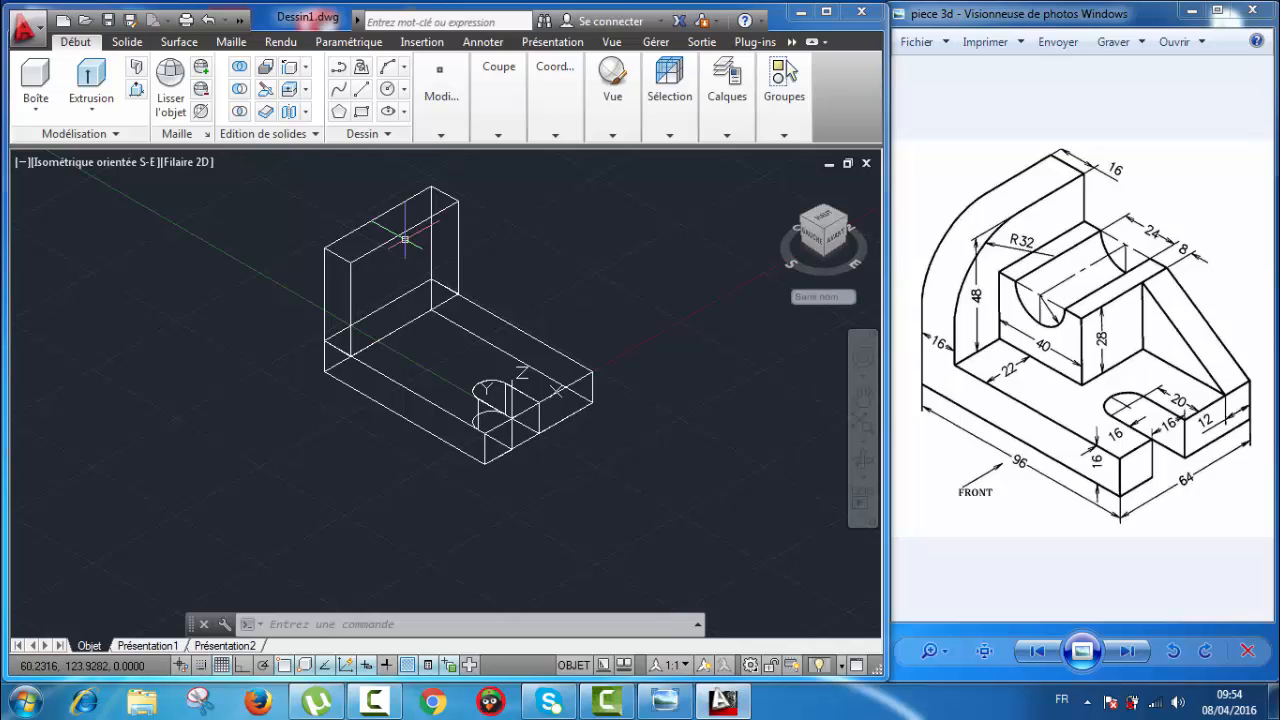
- Fillet the upright plate's short upper edge on the front side with a radius of 32
{"action": "scroll", "coordinate": [360, 288], "scroll_direction": "up", "scroll_amount": 4}
{"action": "scroll", "coordinate": [360, 288], "scroll_direction": "down", "scroll_amount": 3}
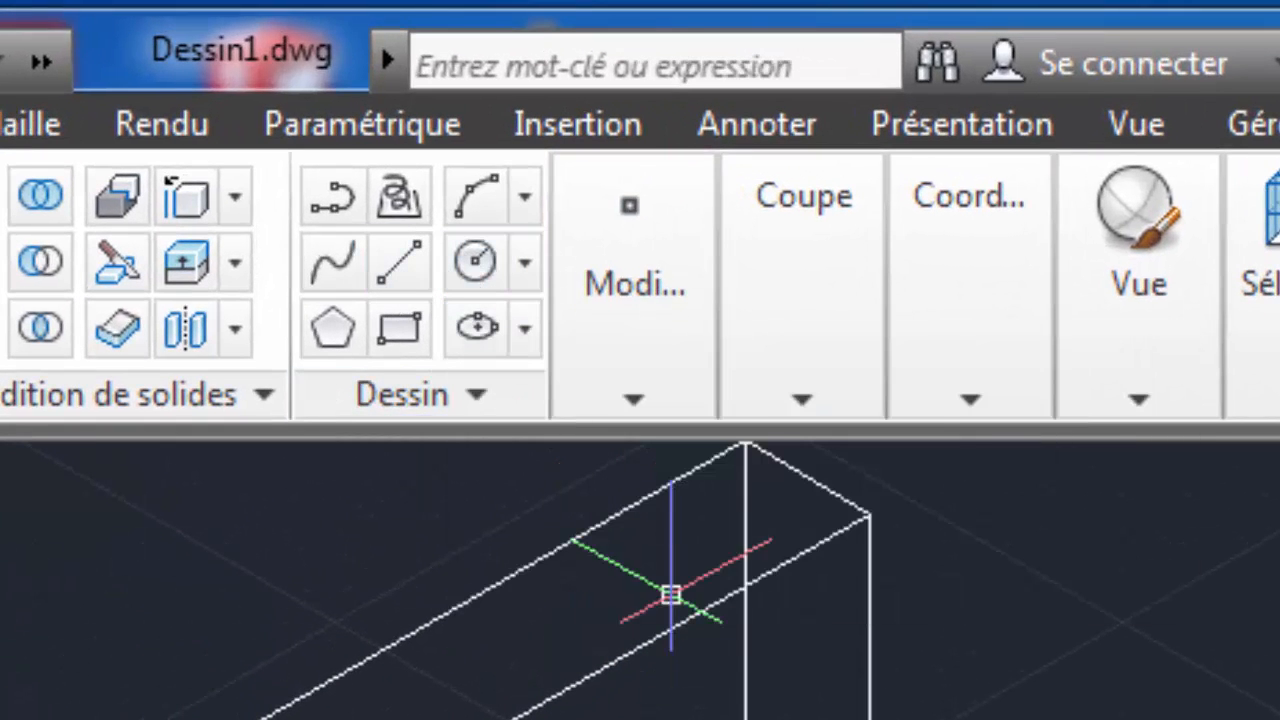
{"action": "mouse_move", "coordinate": [684, 390]}
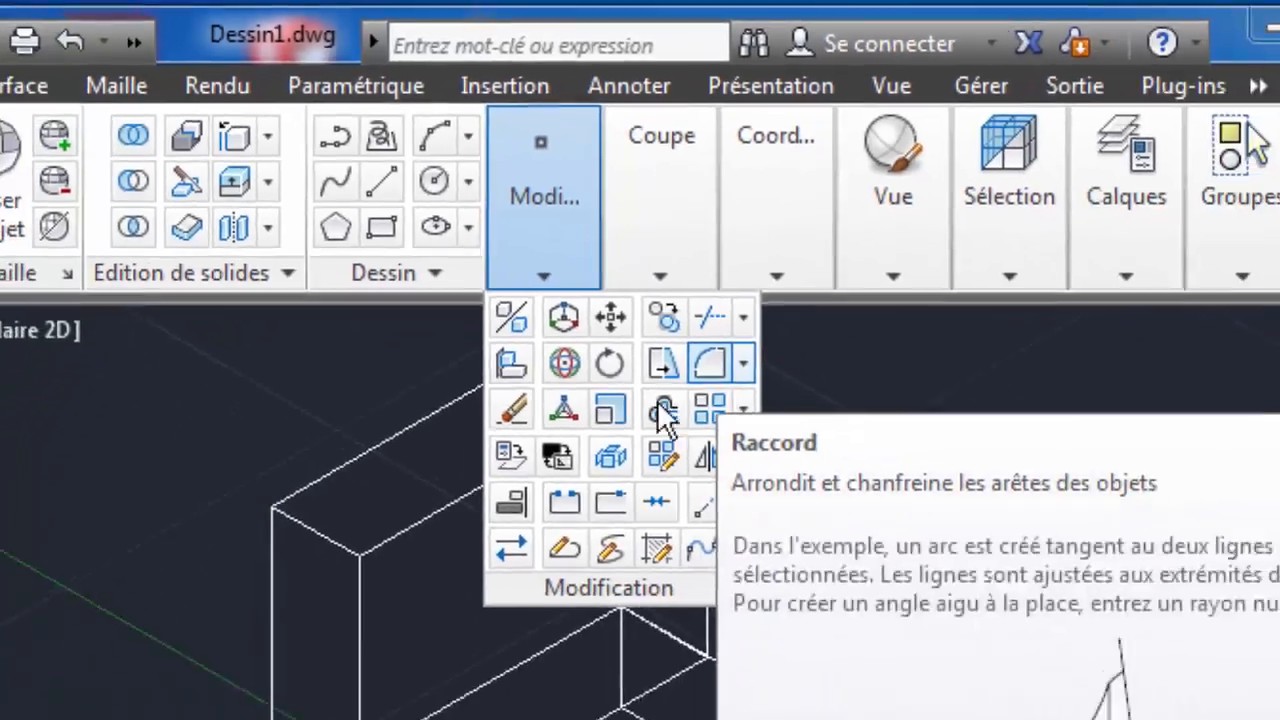
{"action": "left_click", "coordinate": [878, 530]}
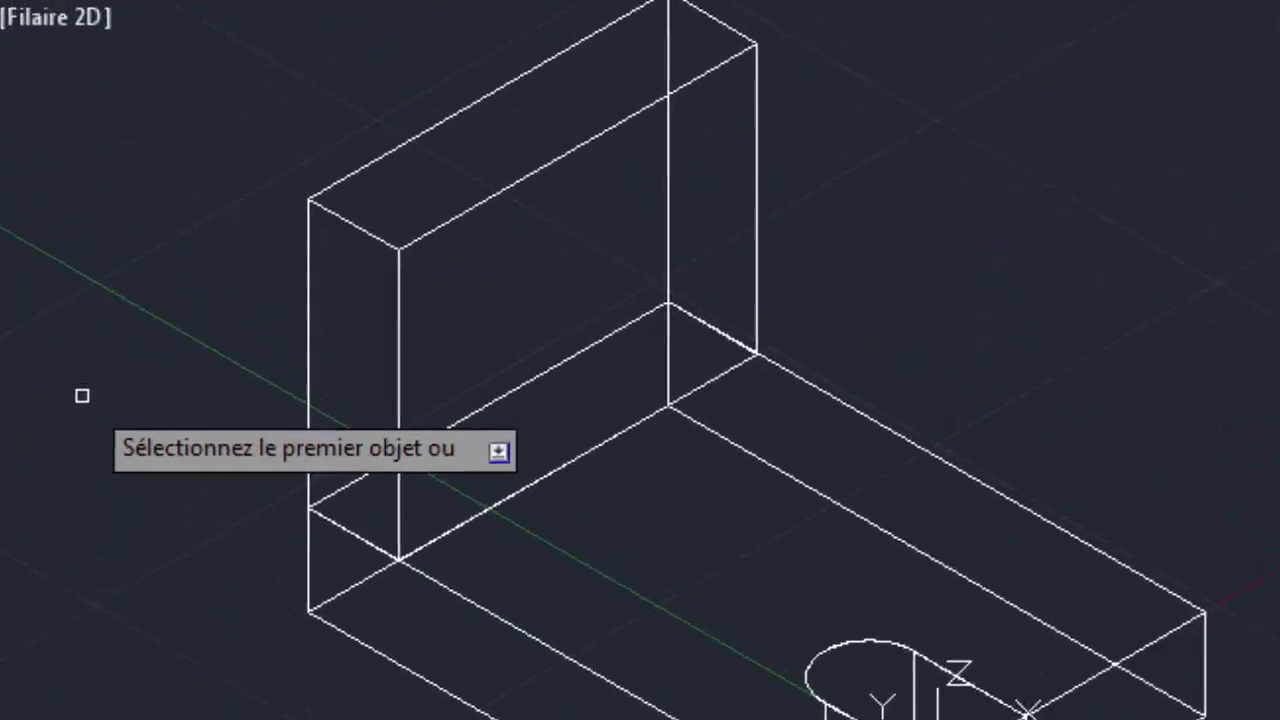
{"action": "type", "text": "r"}
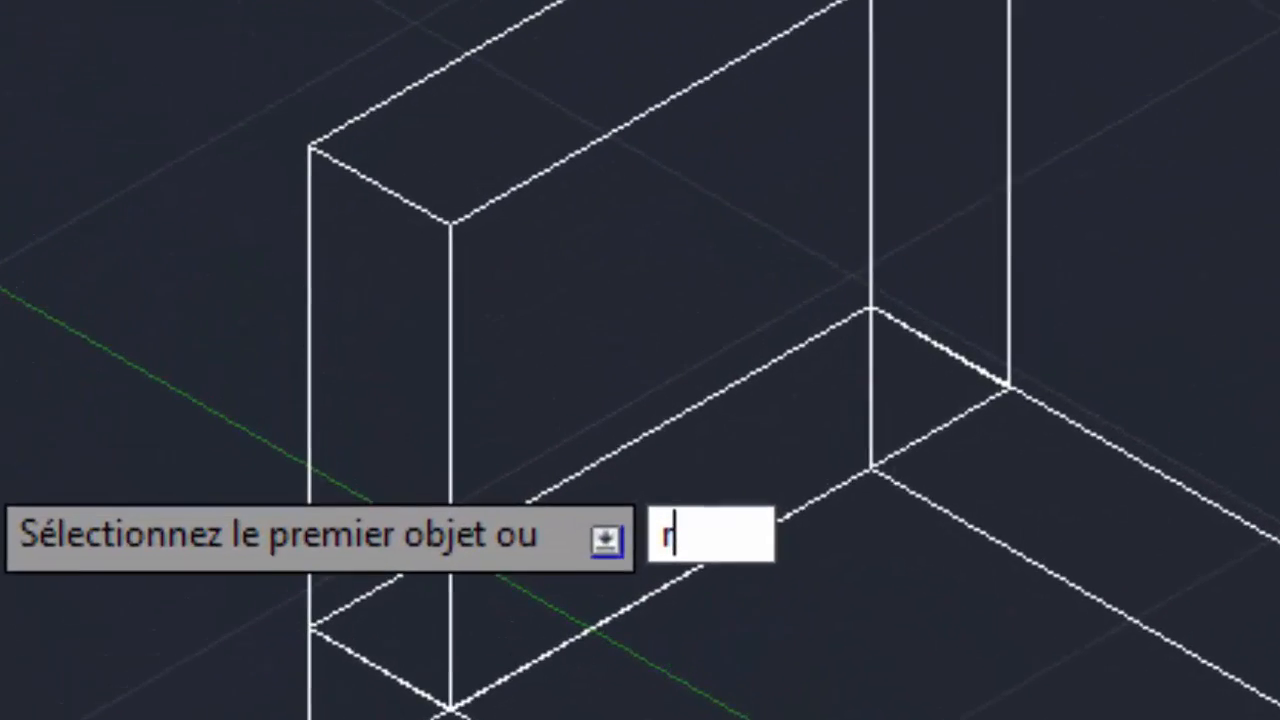
{"action": "key", "text": "Return"}
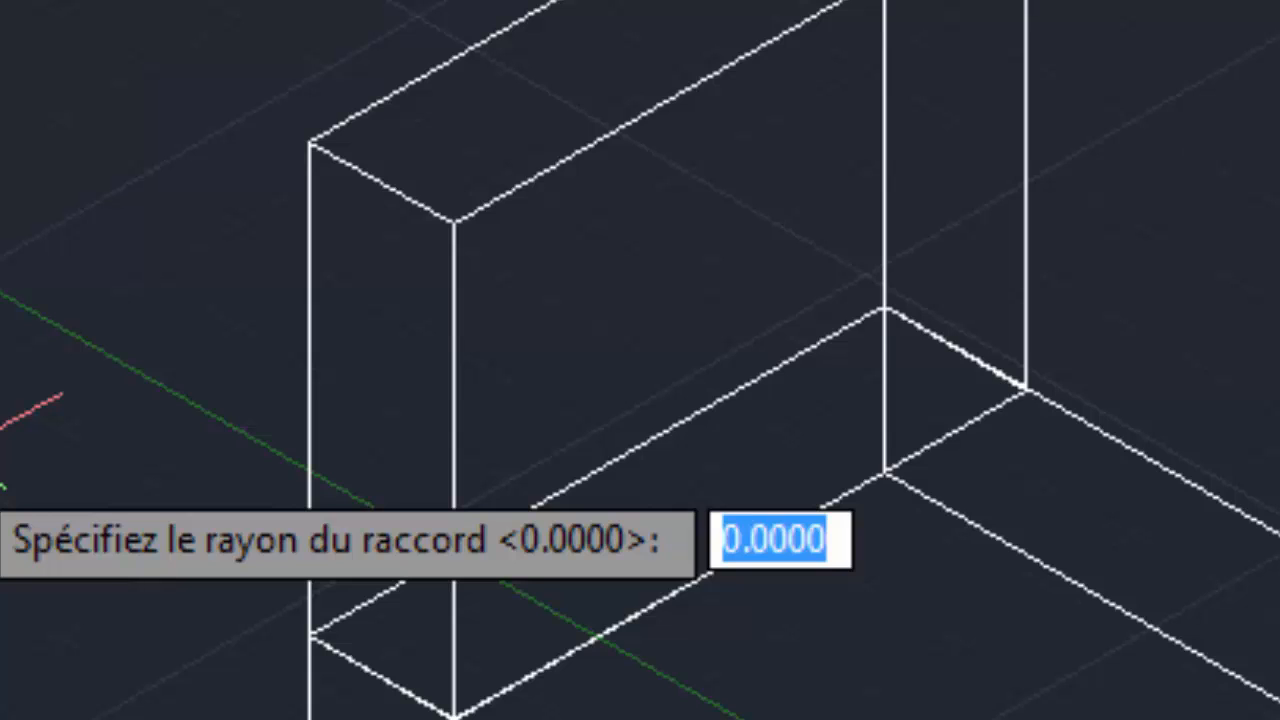
{"action": "type", "text": "32"}
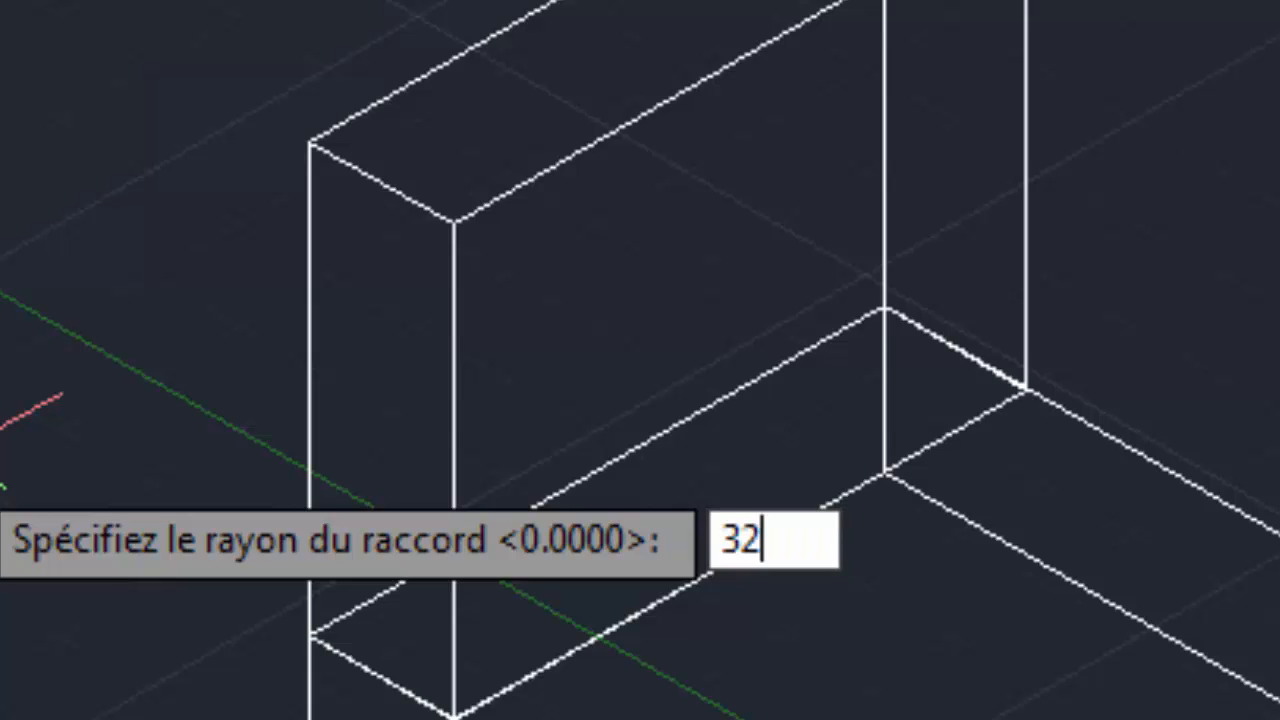
{"action": "key", "text": "Return"}
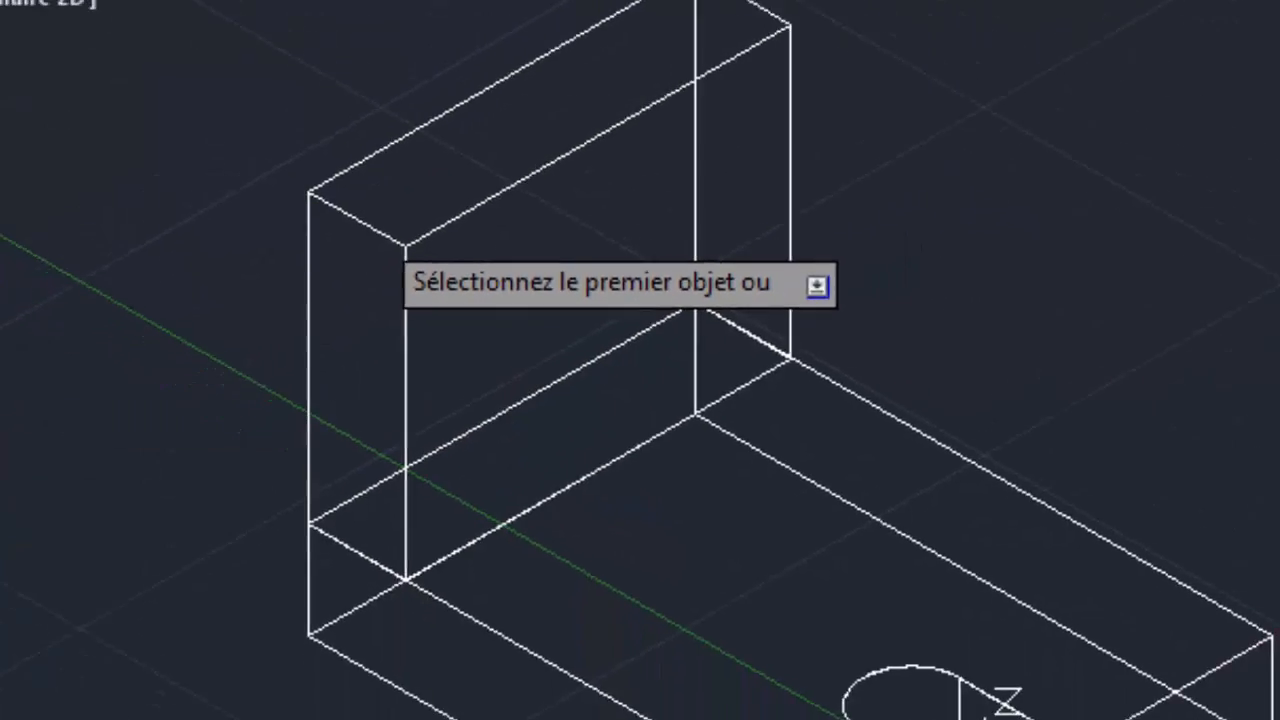
{"action": "left_click", "coordinate": [360, 221]}
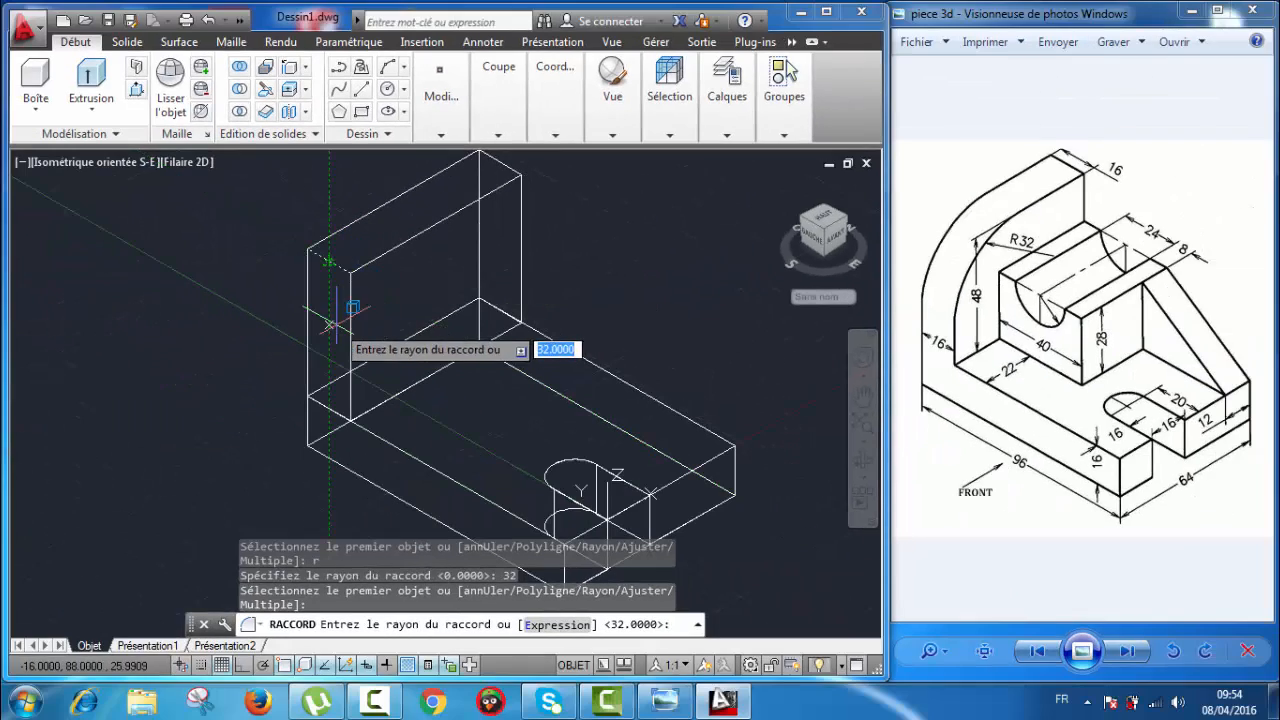
{"action": "key", "text": "Return"}
{"action": "key", "text": "Return"}
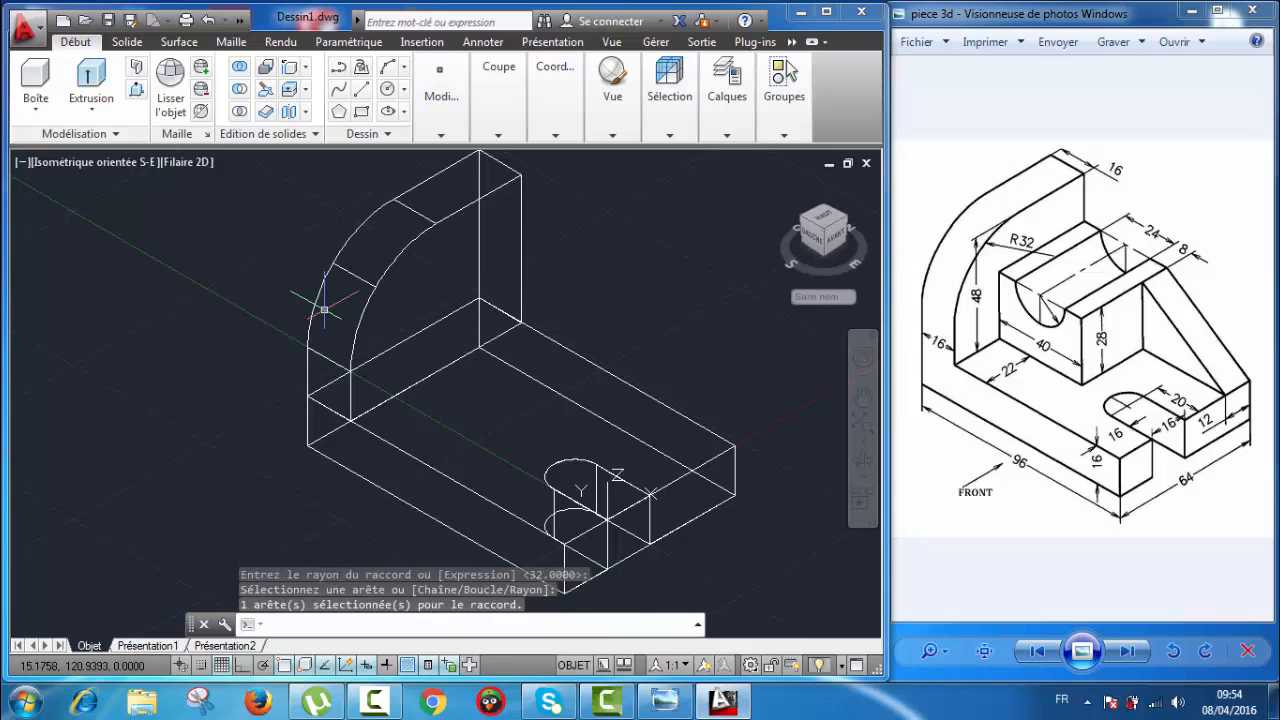
{"action": "scroll", "coordinate": [440, 284], "scroll_direction": "up", "scroll_amount": 6}
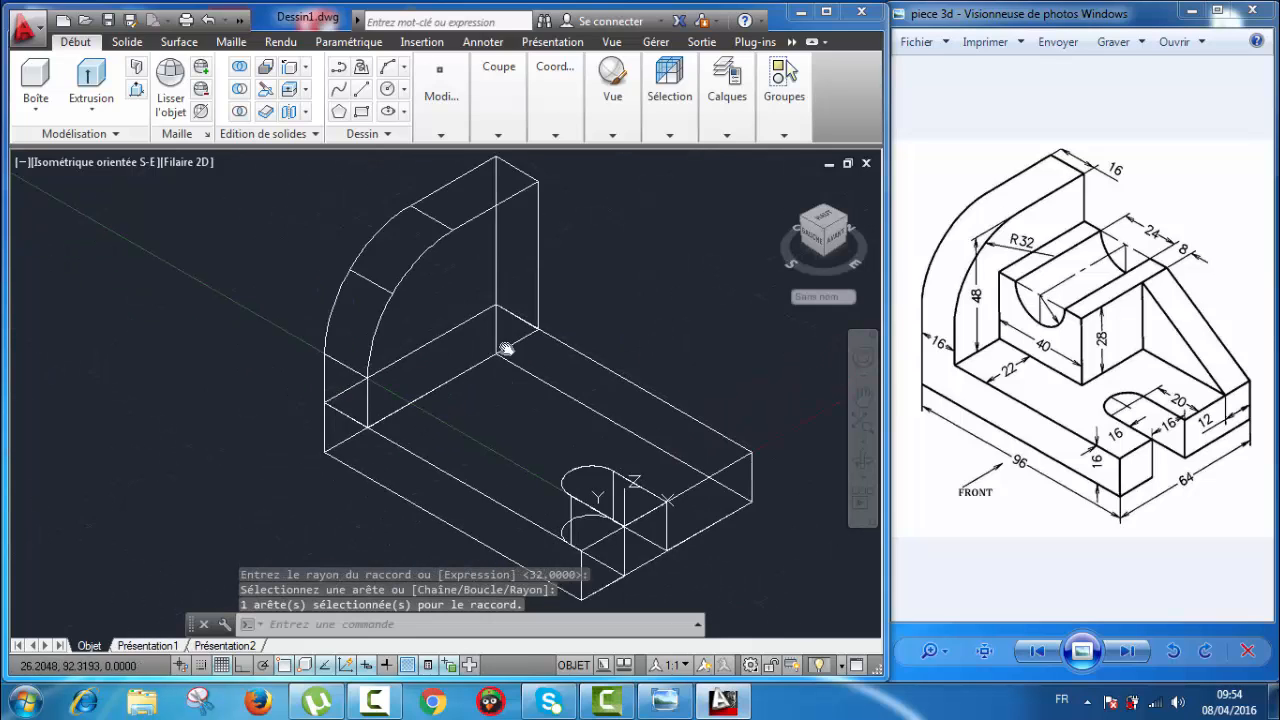
- Examine the base, the slot and the rounded upright plate against the reference drawing
{"action": "scroll", "coordinate": [430, 282], "scroll_direction": "down", "scroll_amount": 5}
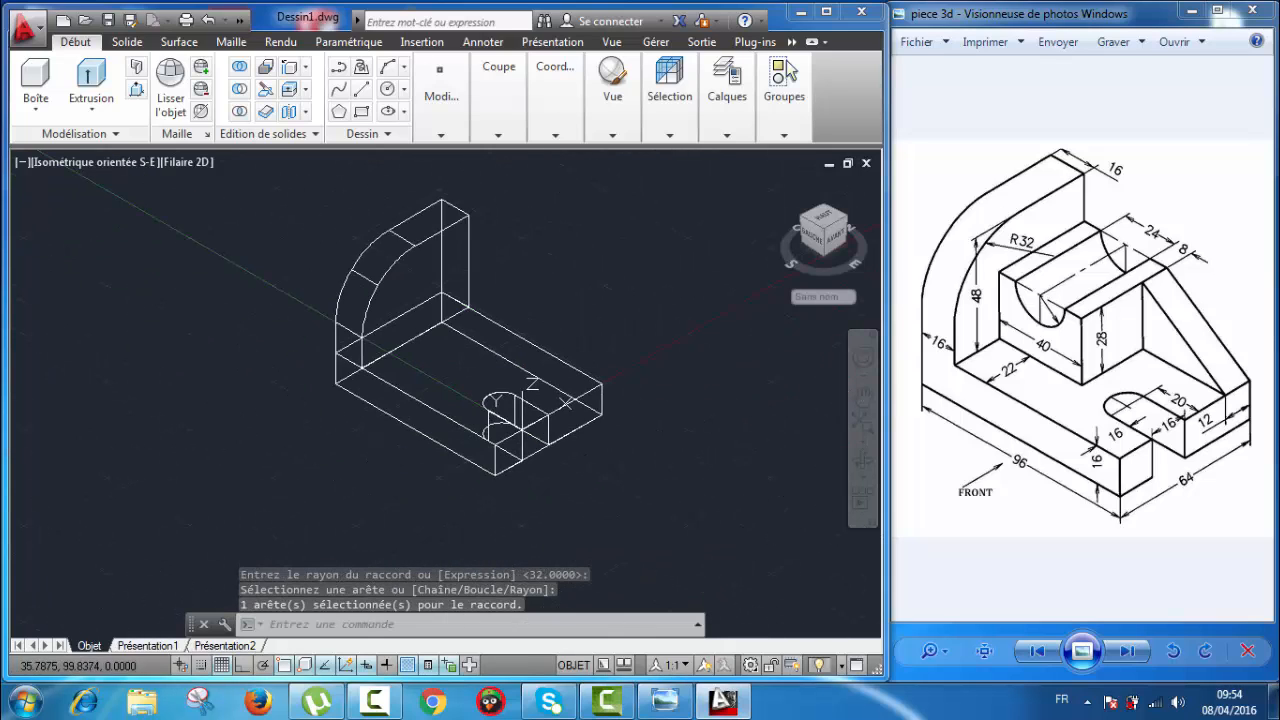
{"action": "scroll", "coordinate": [371, 277], "scroll_direction": "up", "scroll_amount": 4}
{"action": "scroll", "coordinate": [380, 283], "scroll_direction": "down", "scroll_amount": 2}
{"action": "scroll", "coordinate": [380, 283], "scroll_direction": "down", "scroll_amount": 4}
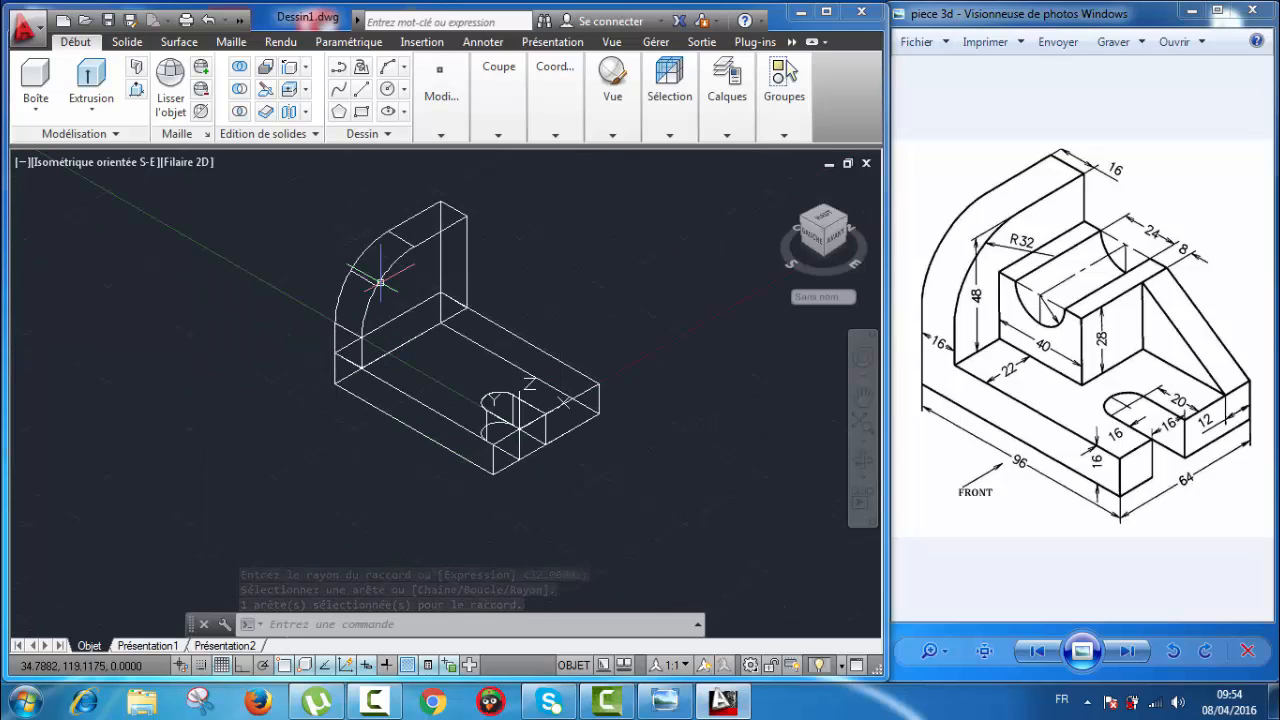
{"action": "scroll", "coordinate": [420, 302], "scroll_direction": "up", "scroll_amount": 4}
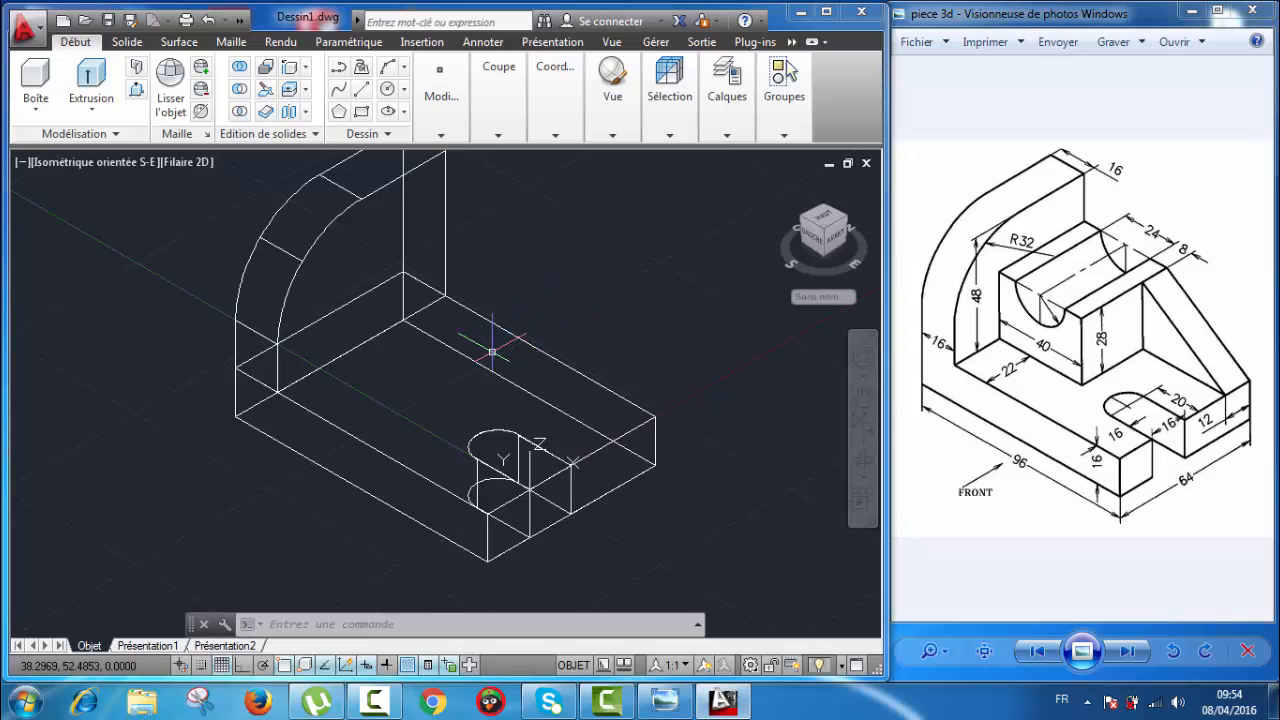
{"action": "scroll", "coordinate": [492, 352], "scroll_direction": "down", "scroll_amount": 3}
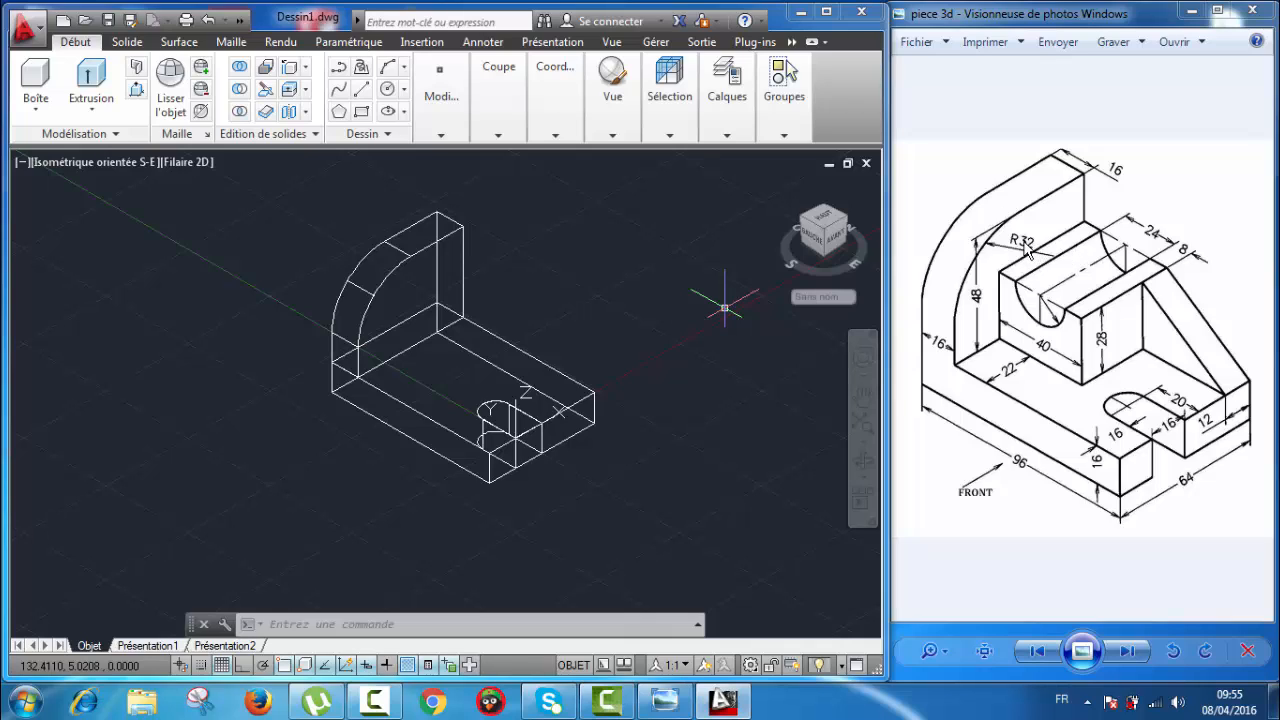
{"action": "scroll", "coordinate": [485, 372], "scroll_direction": "up", "scroll_amount": 1}
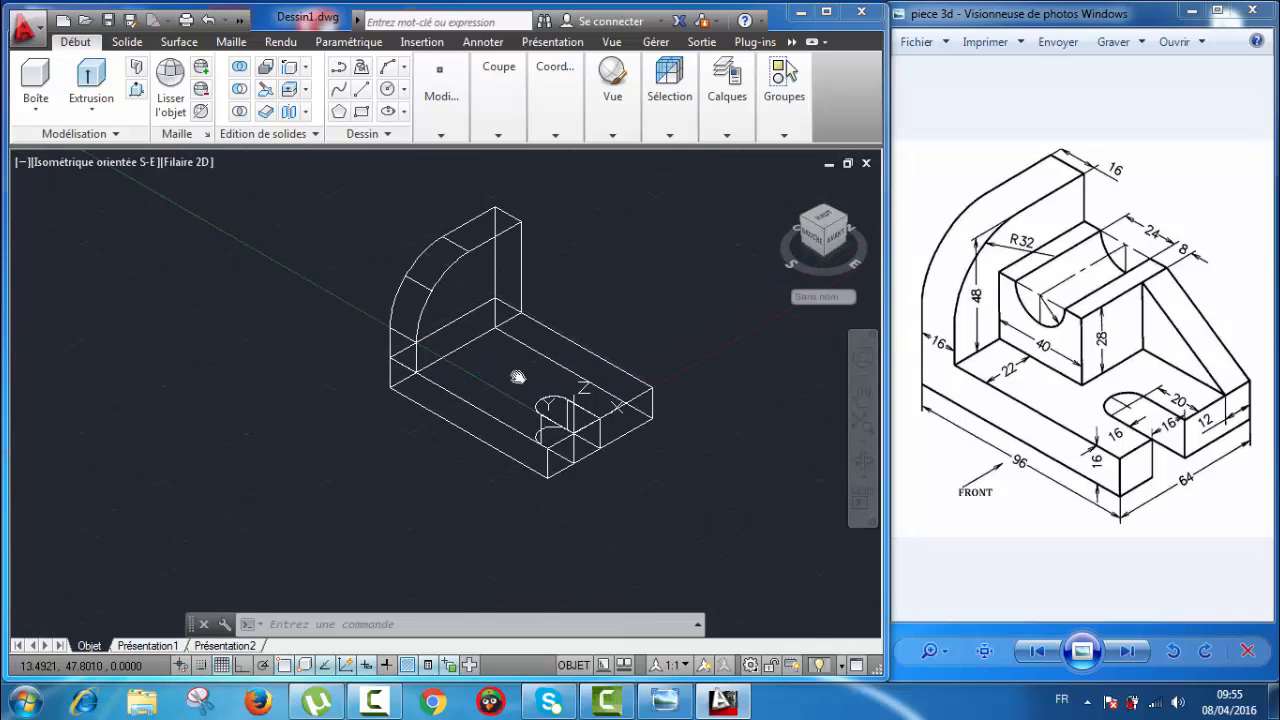
{"action": "scroll", "coordinate": [469, 378], "scroll_direction": "up", "scroll_amount": 2}
{"action": "scroll", "coordinate": [469, 378], "scroll_direction": "up", "scroll_amount": 2}
{"action": "scroll", "coordinate": [469, 378], "scroll_direction": "down", "scroll_amount": 2}
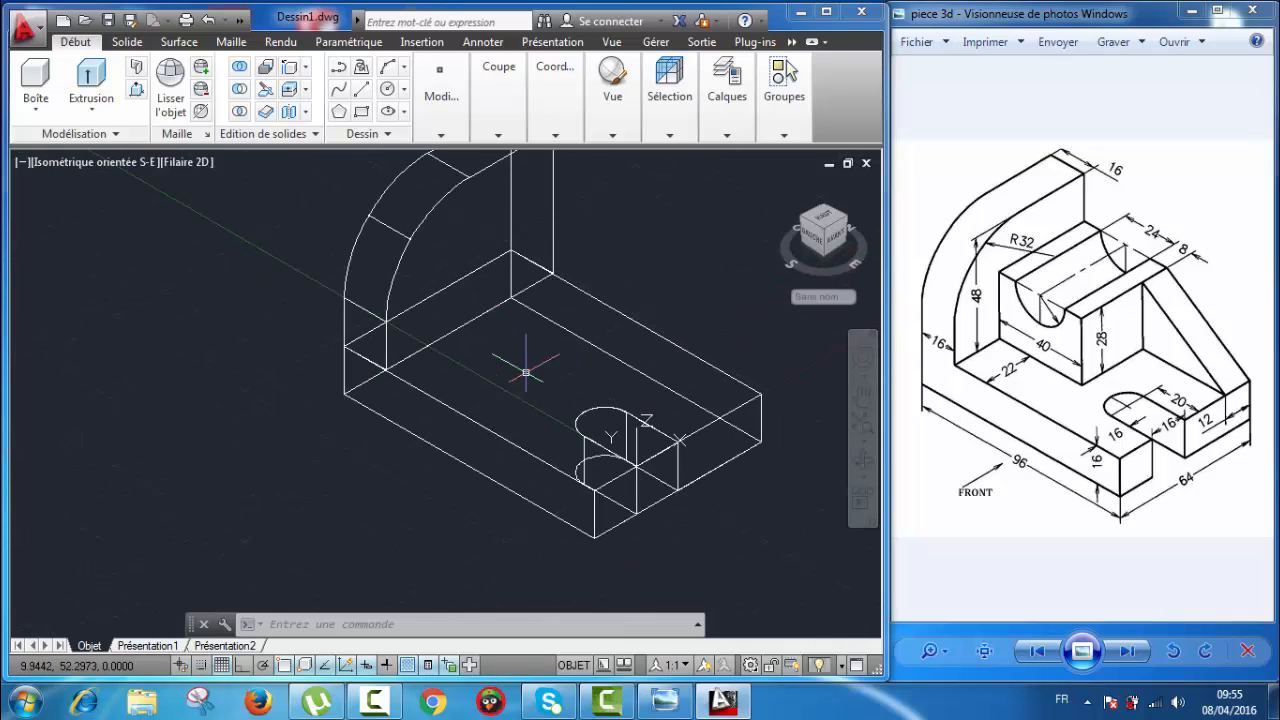
{"action": "middle_click_drag", "start_coordinate": [538, 370], "coordinate": [514, 362]}
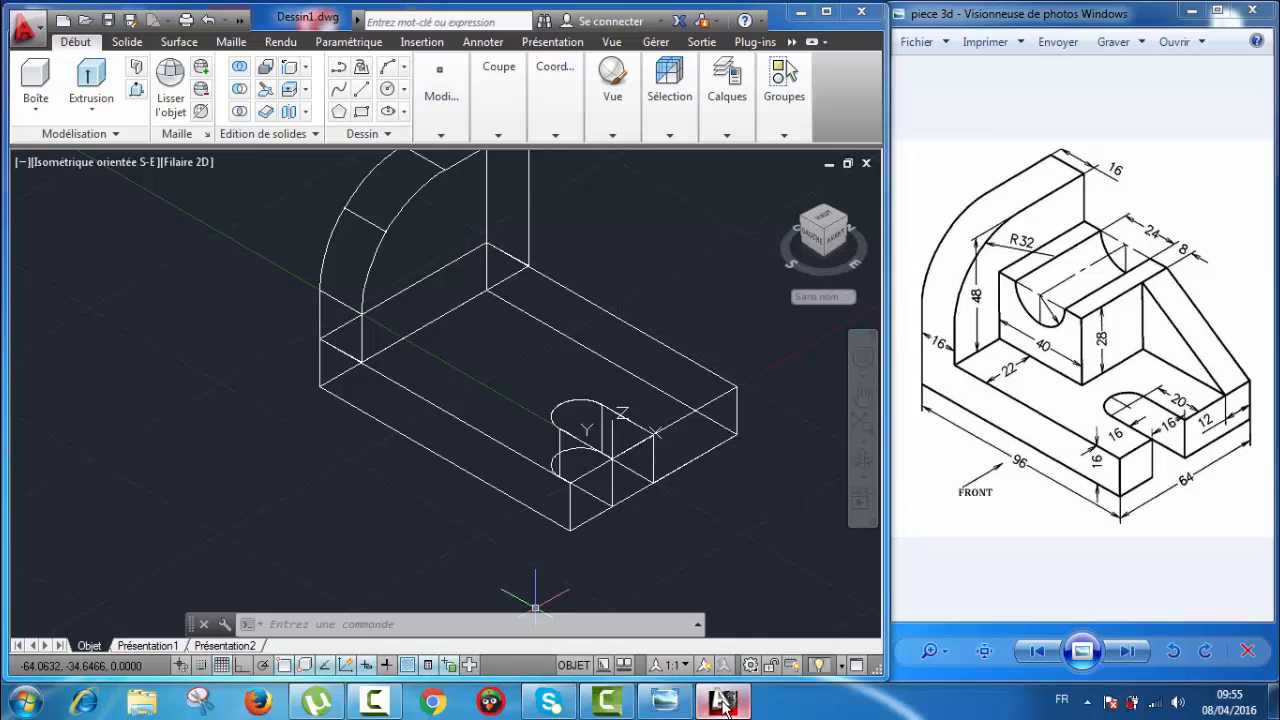
{"action": "left_click", "coordinate": [376, 704]}
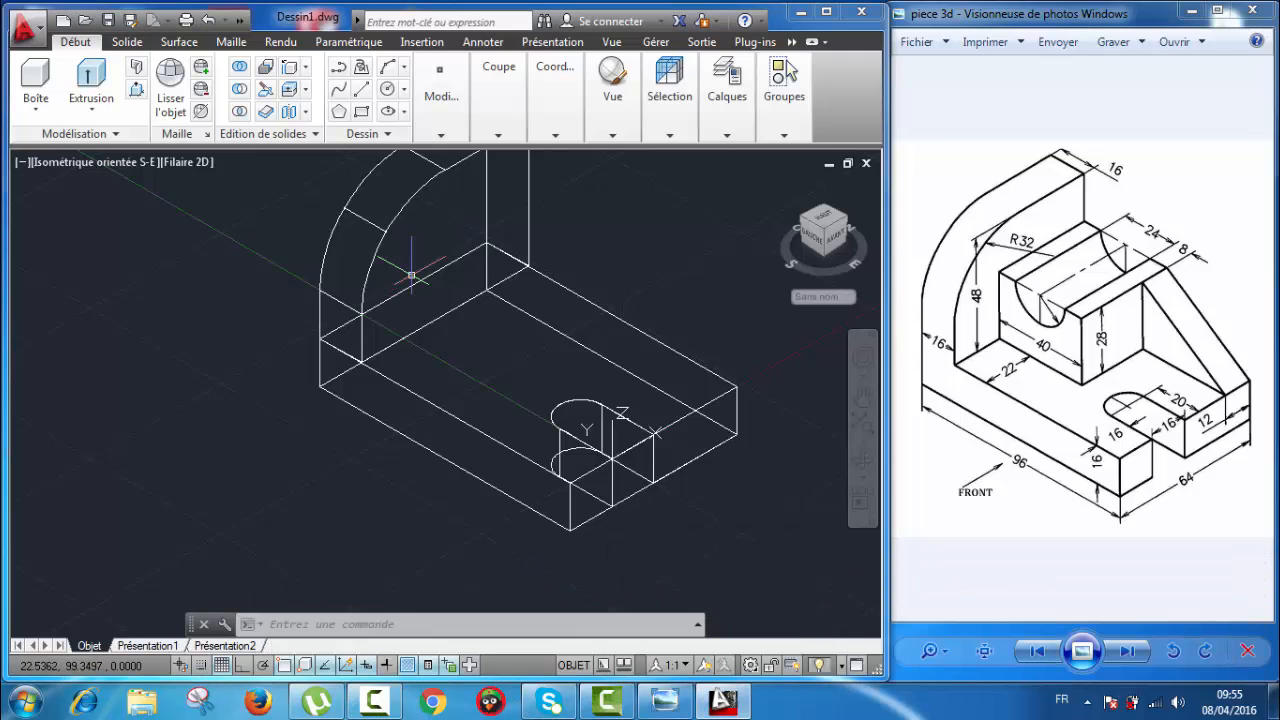
- Draw a rectangle 40 long and 42 wide on the base's top face, starting where the upright plate meets the base's rear edge
{"action": "middle_click_drag", "start_coordinate": [654, 348], "coordinate": [562, 360]}
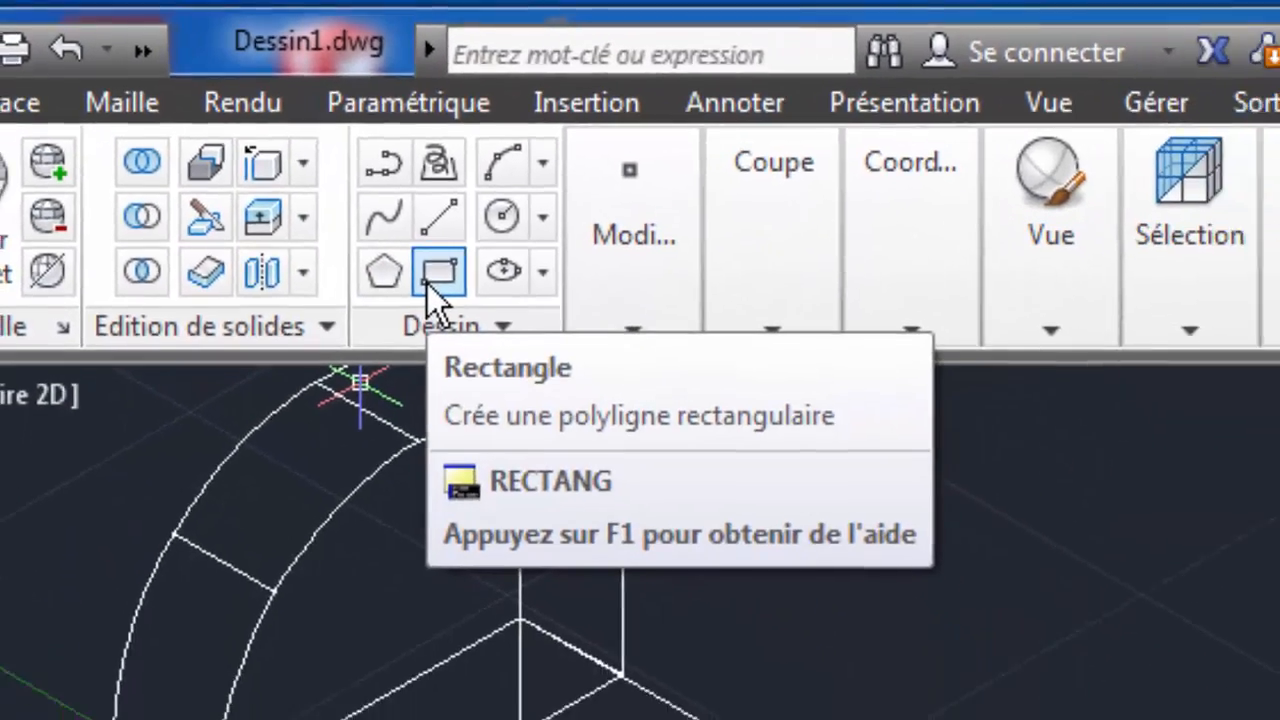
{"action": "left_click", "coordinate": [520, 350]}
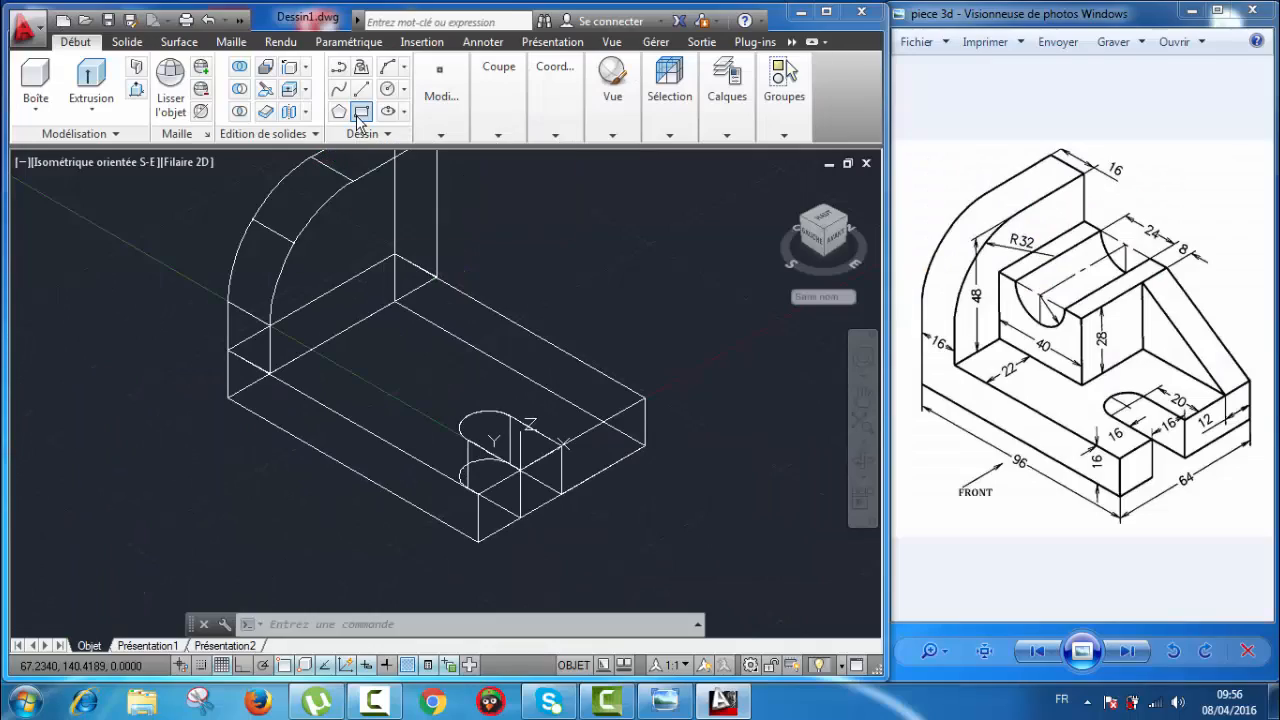
{"action": "scroll", "coordinate": [490, 265], "scroll_direction": "up", "scroll_amount": 5}
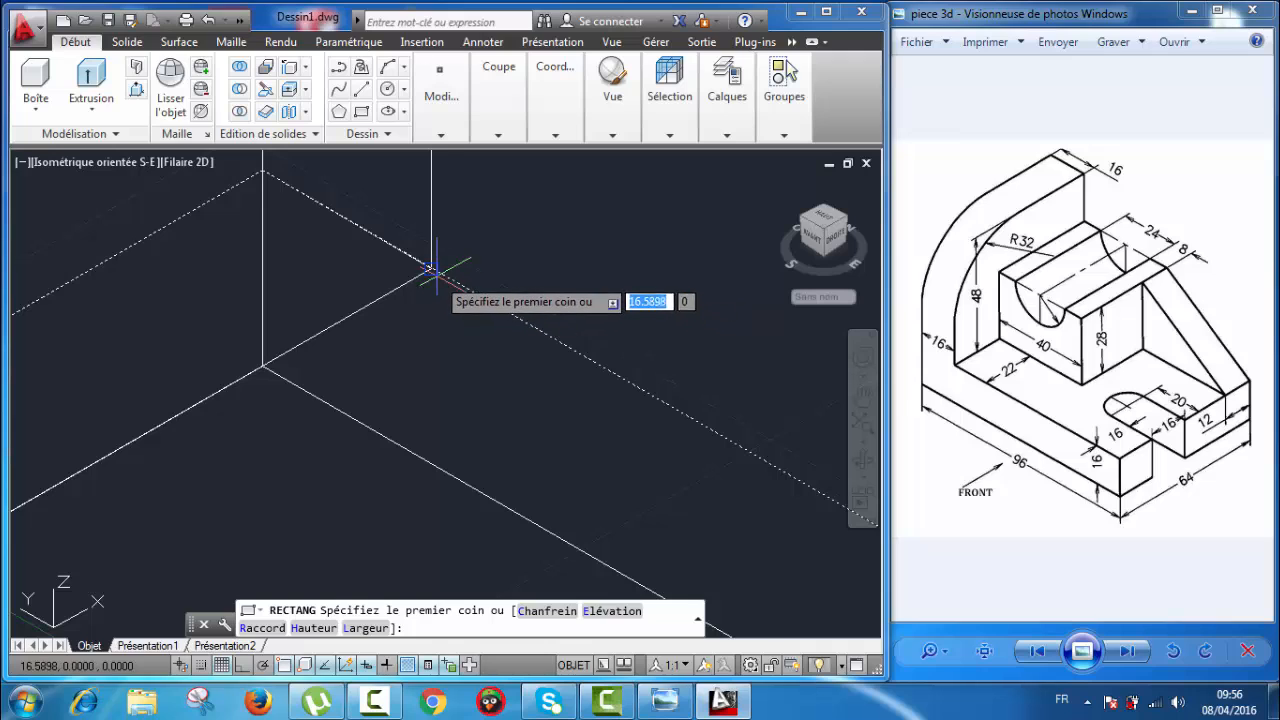
{"action": "left_click", "coordinate": [430, 268]}
{"action": "scroll", "coordinate": [430, 265], "scroll_direction": "down", "scroll_amount": 5}
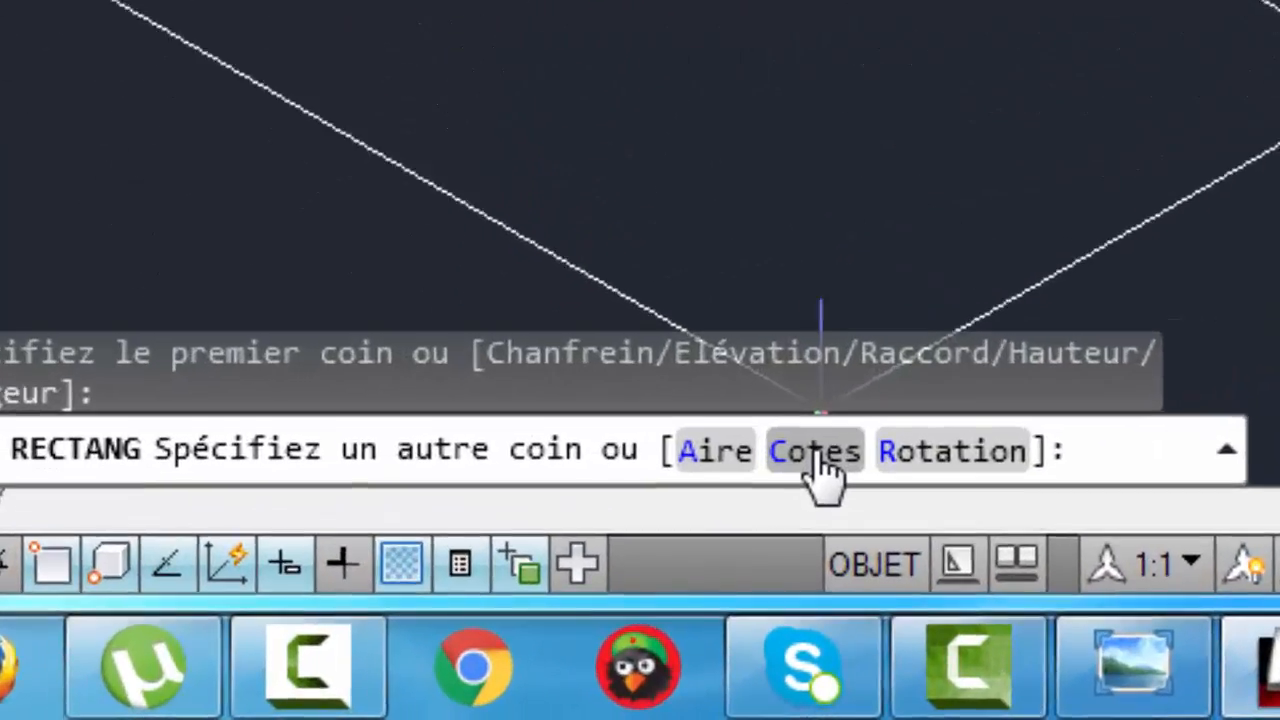
{"action": "left_click", "coordinate": [700, 529]}
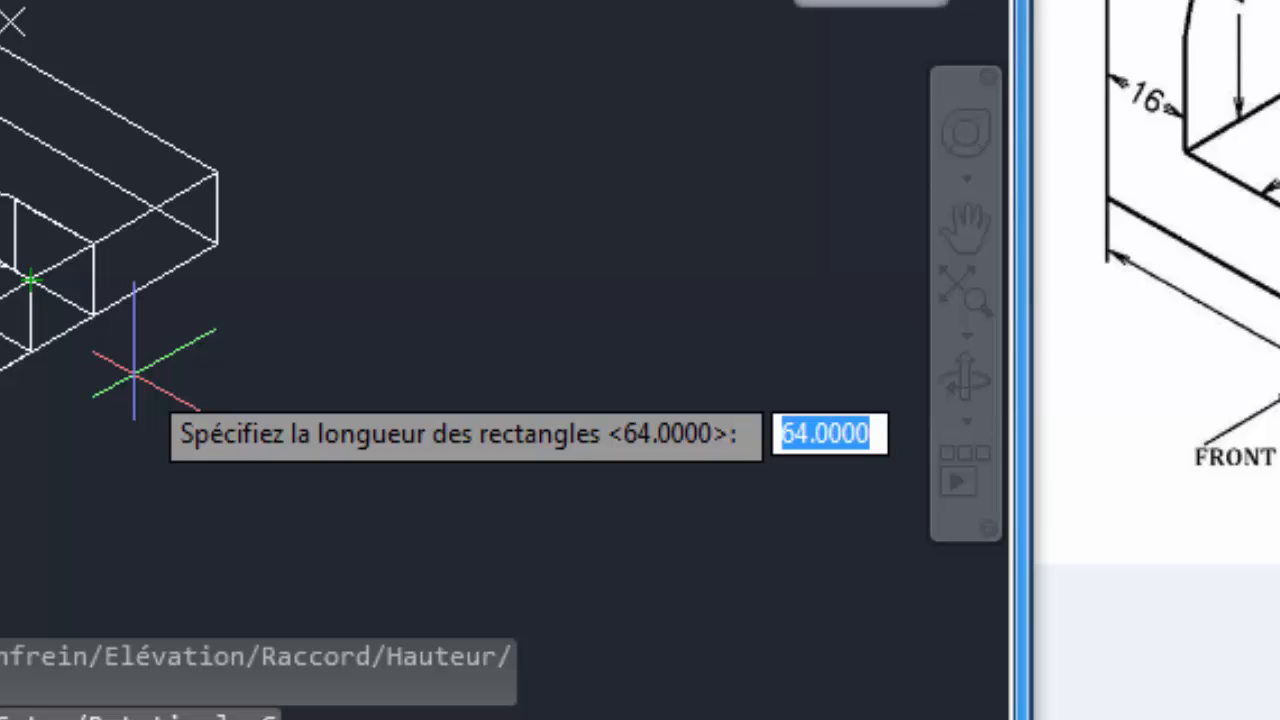
{"action": "type", "text": "40"}
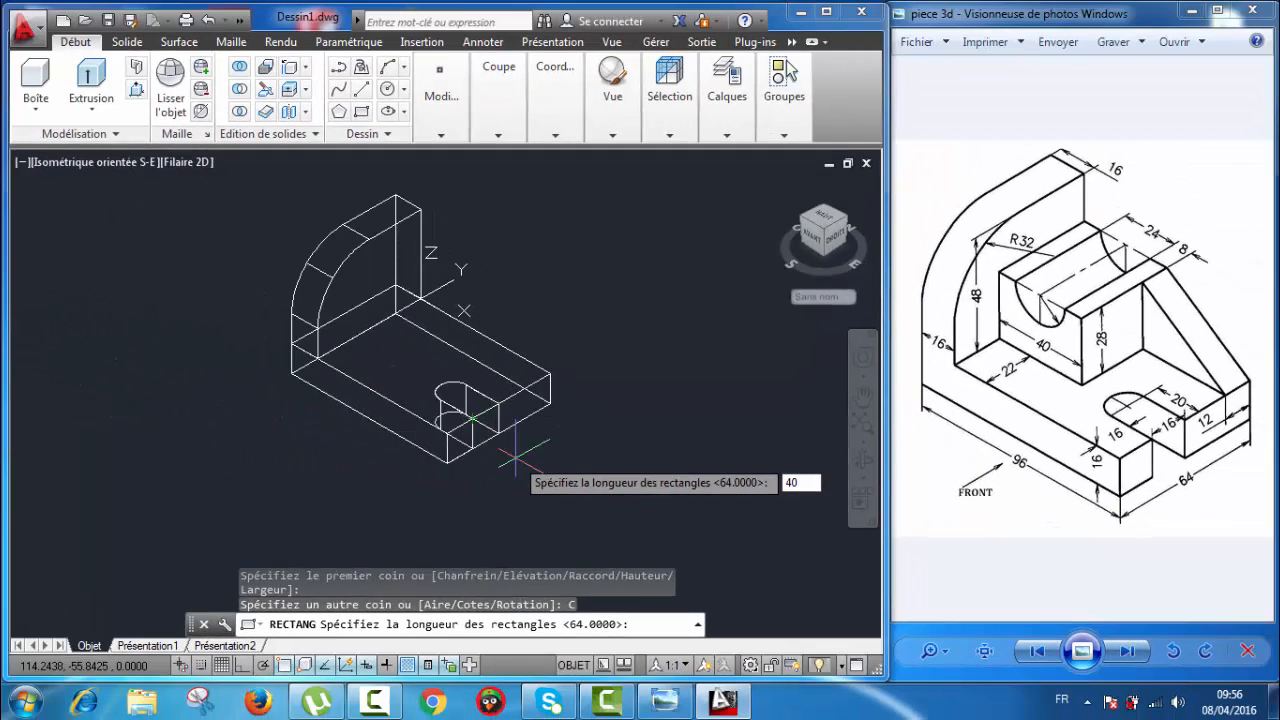
{"action": "key", "text": "Return"}
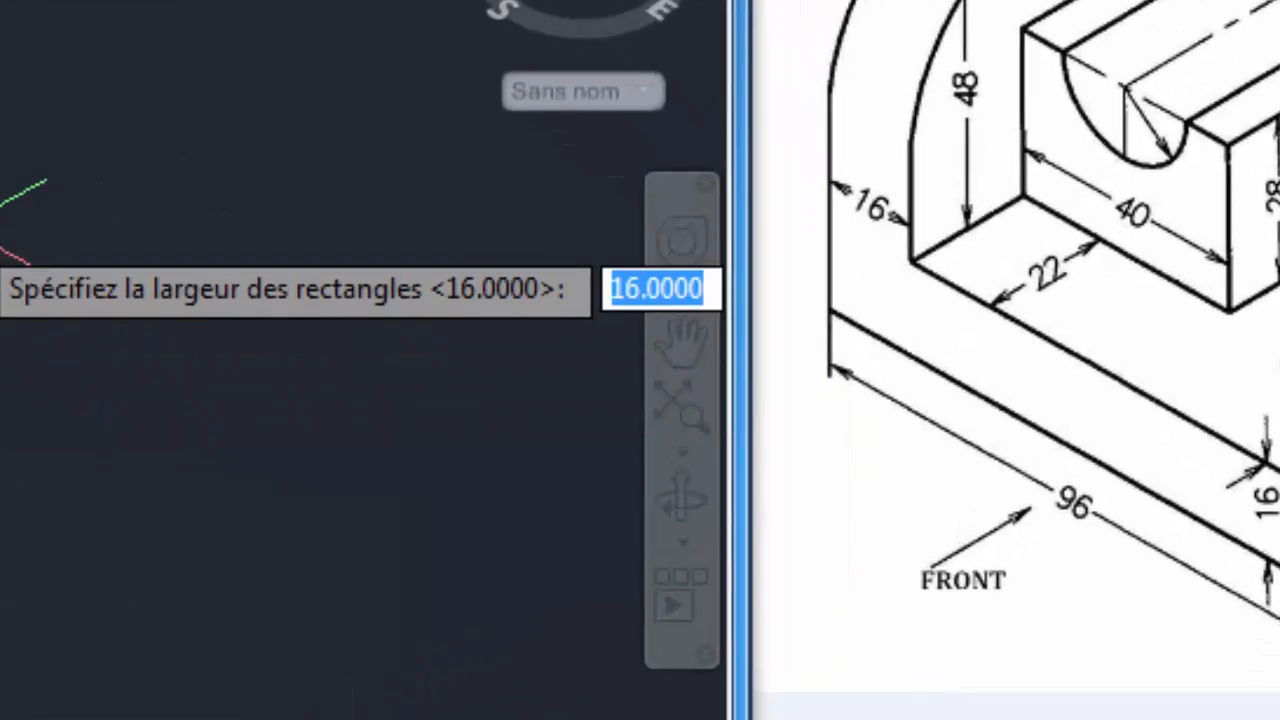
{"action": "type", "text": "42"}
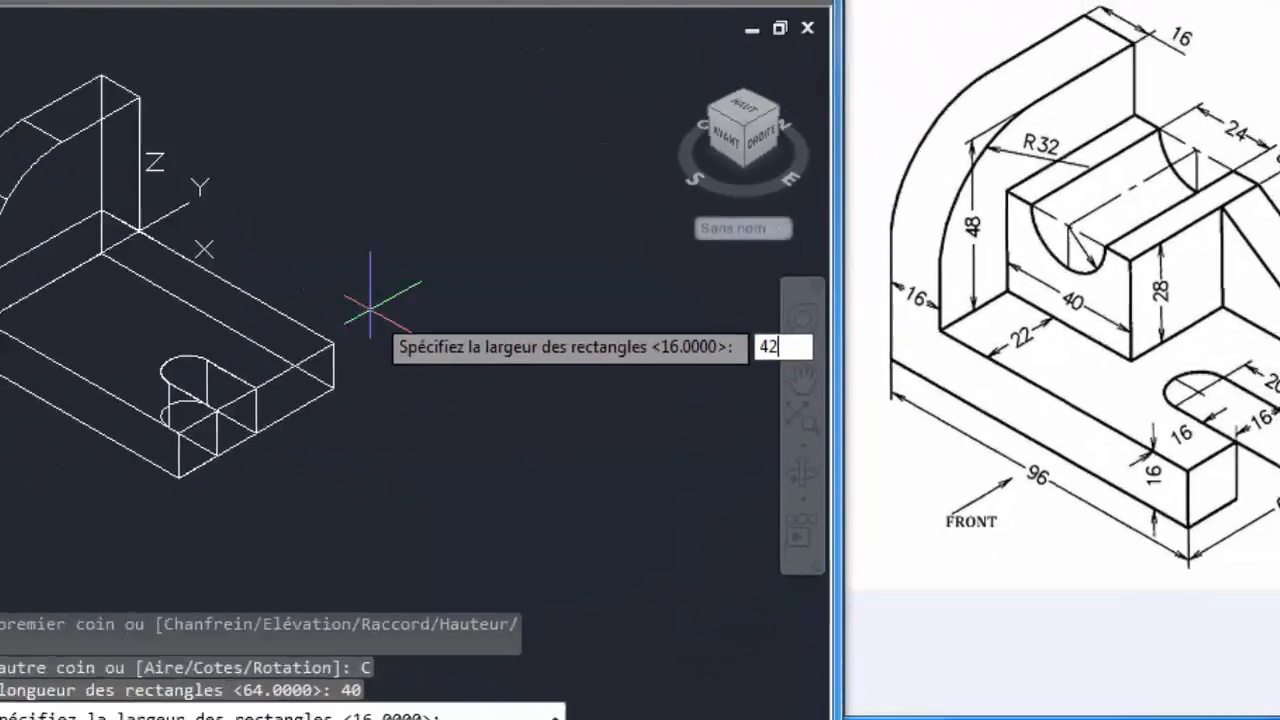
{"action": "key", "text": "Return"}
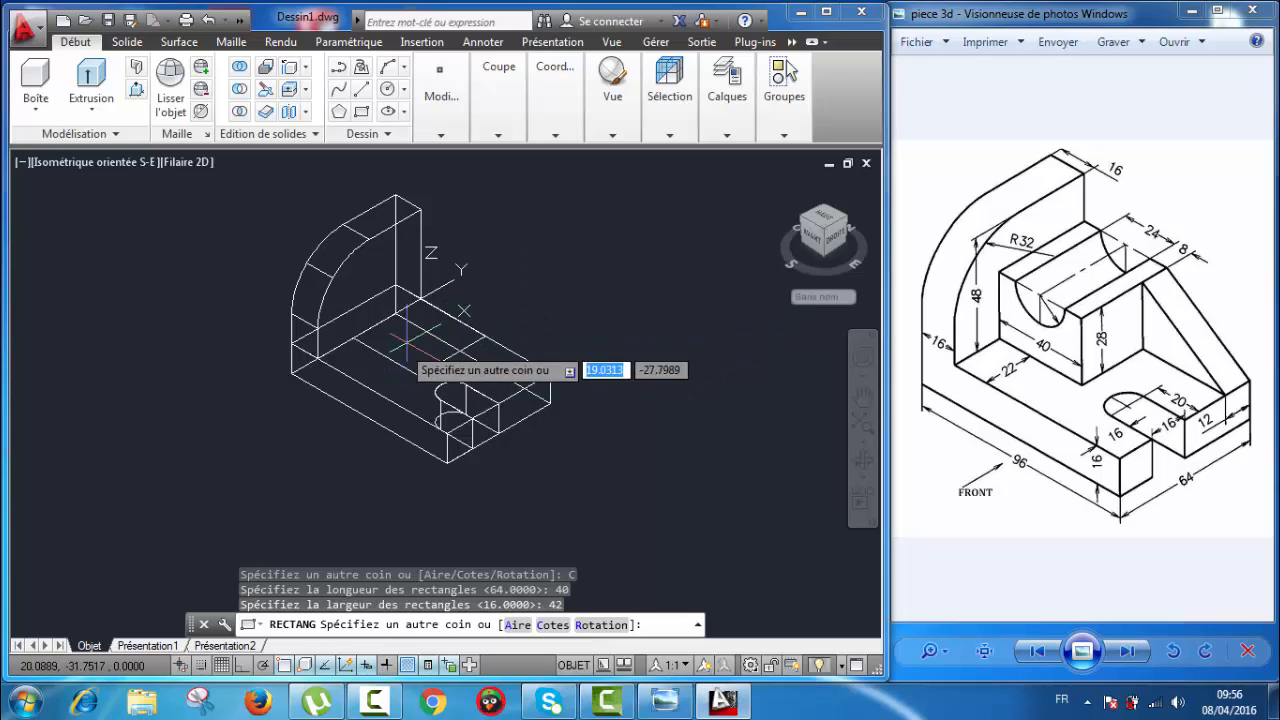
{"action": "left_click", "coordinate": [402, 343]}
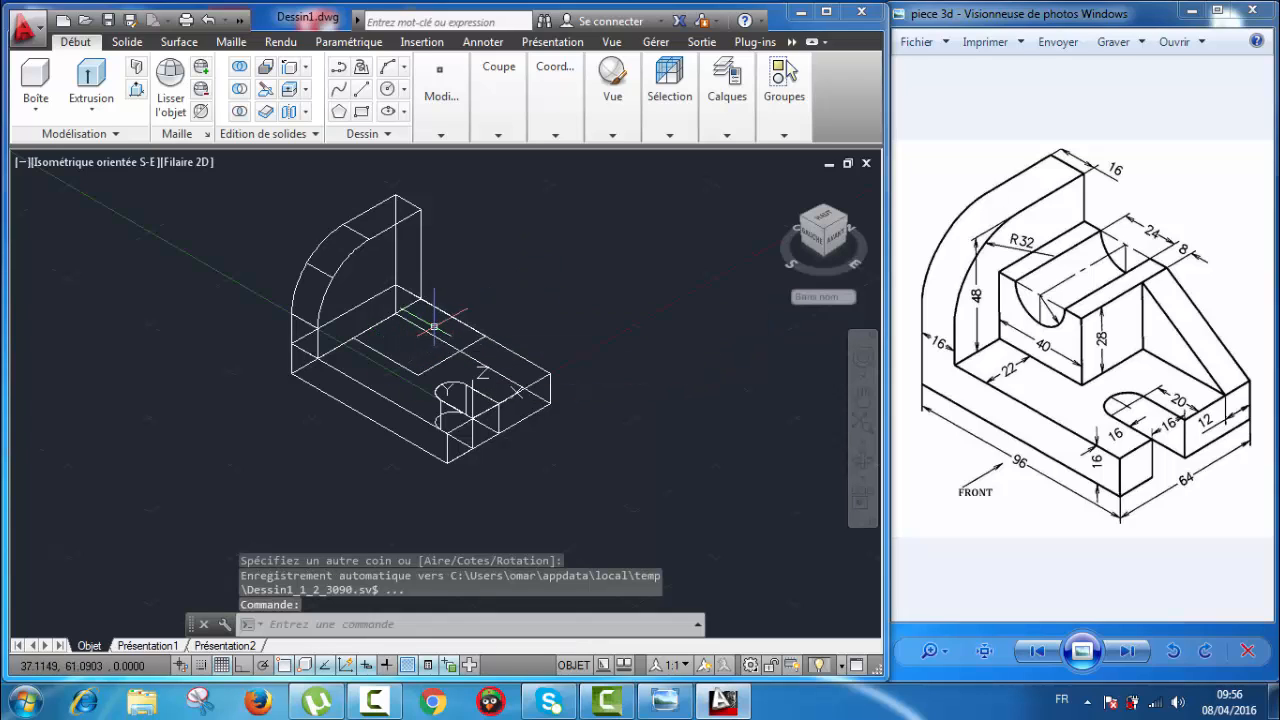
- Press/pull the 40 by 42 rectangle 28 upward to form the block beside the upright plate
{"action": "scroll", "coordinate": [480, 317], "scroll_direction": "up", "scroll_amount": 3}
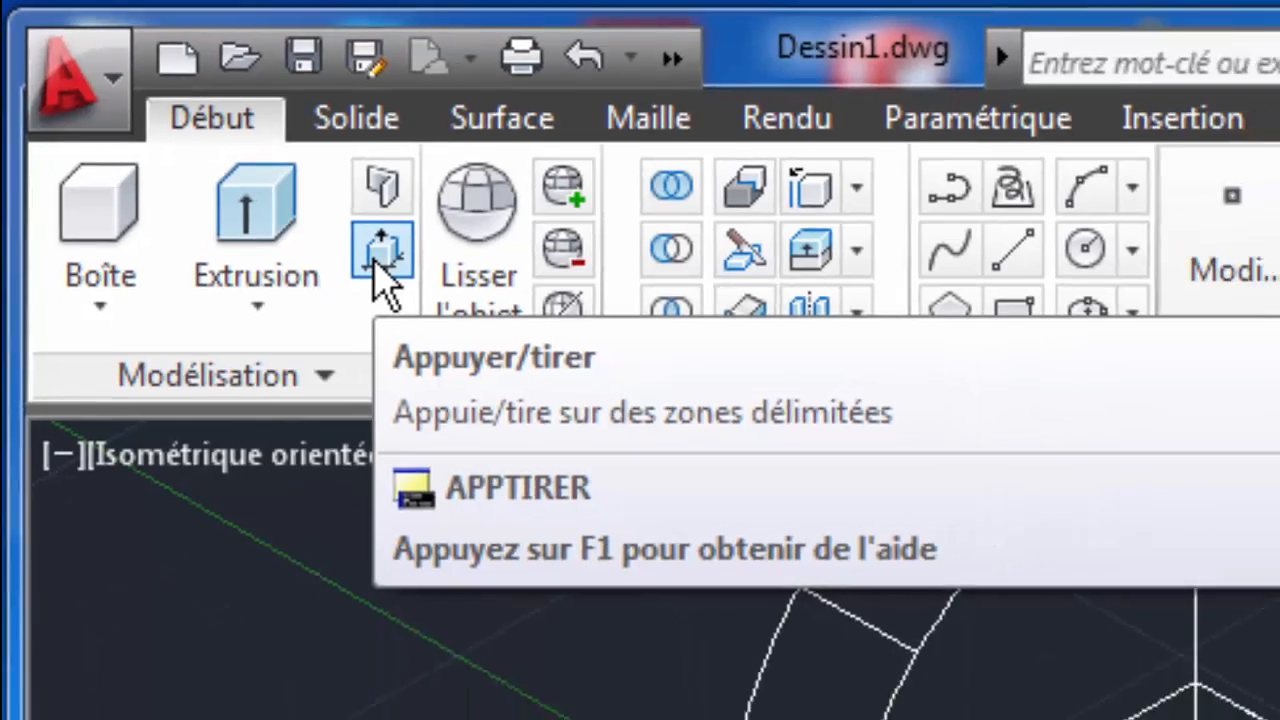
{"action": "left_click", "coordinate": [434, 302]}
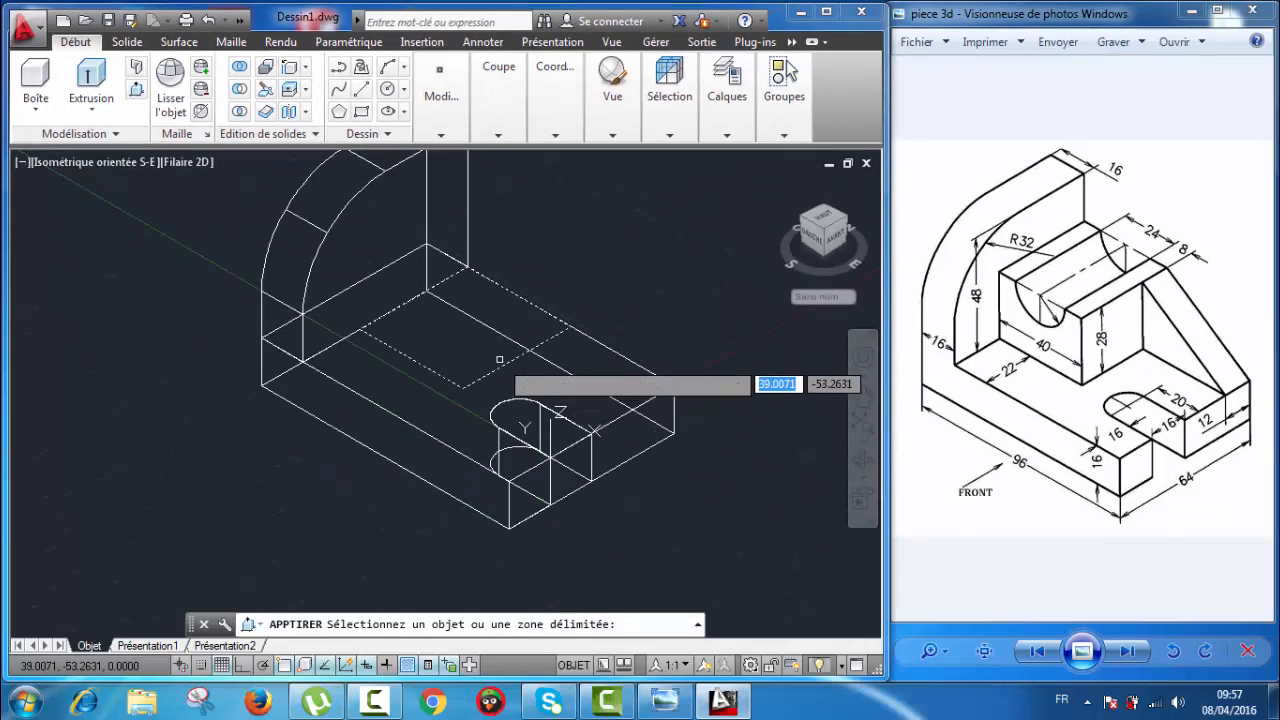
{"action": "left_click", "coordinate": [499, 359]}
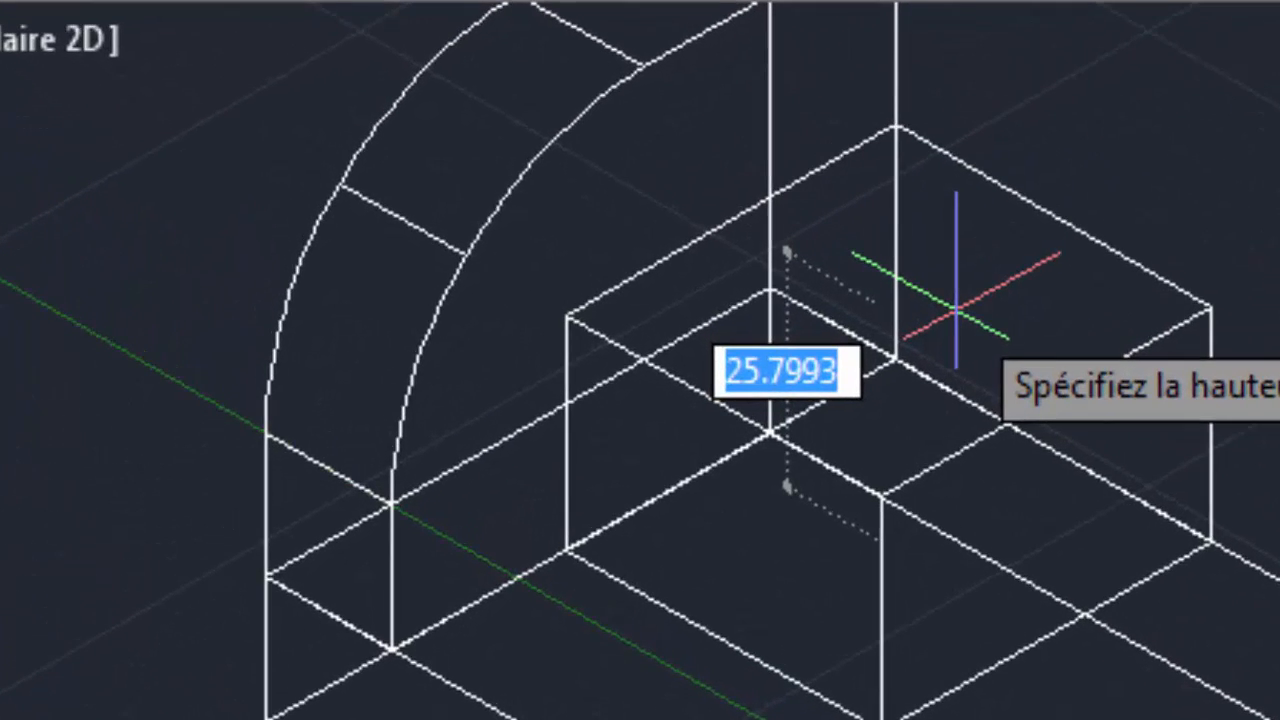
{"action": "type", "text": "28"}
{"action": "key", "text": "Return"}
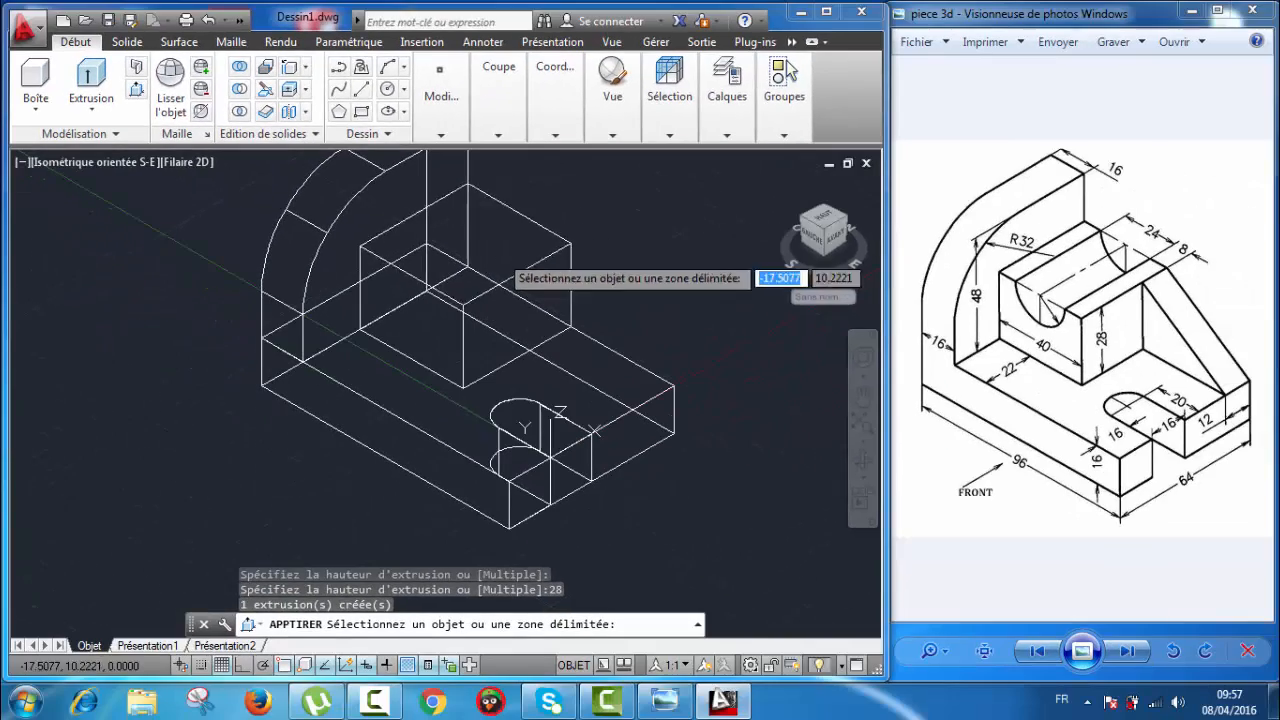
{"action": "scroll", "coordinate": [615, 263], "scroll_direction": "down", "scroll_amount": 2}
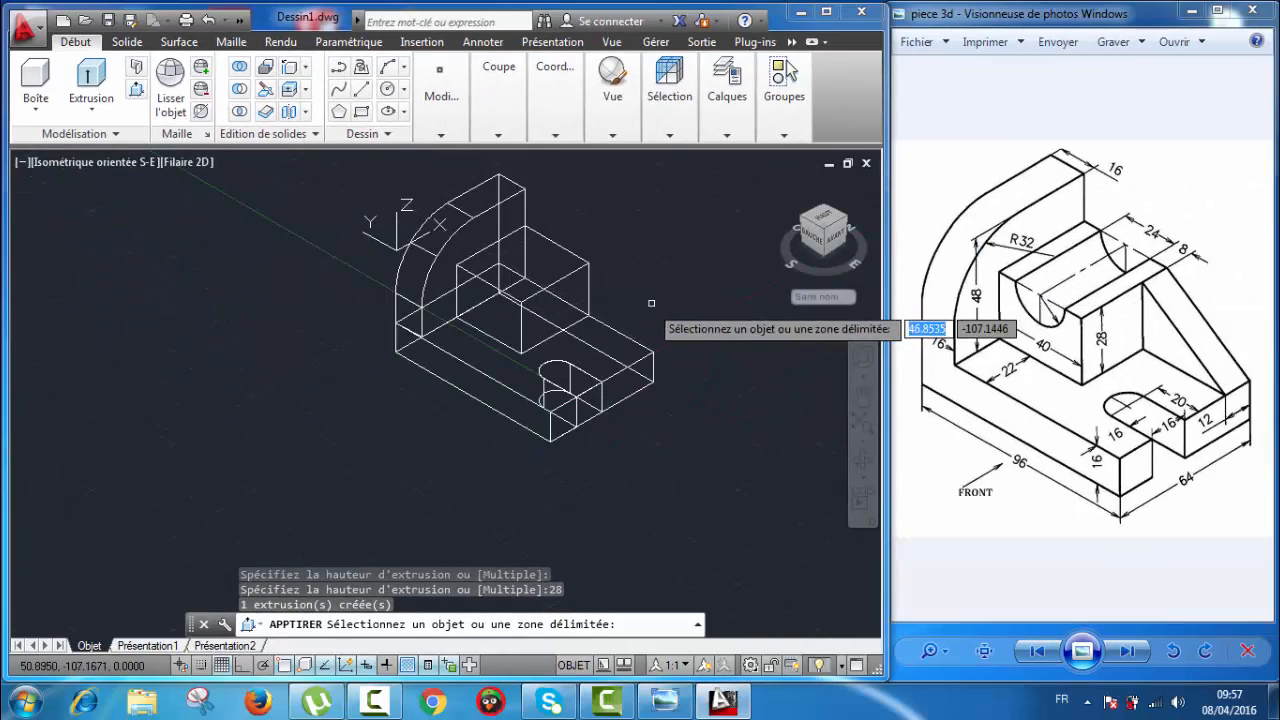
{"action": "scroll", "coordinate": [558, 300], "scroll_direction": "up", "scroll_amount": 3}
{"action": "scroll", "coordinate": [549, 286], "scroll_direction": "down", "scroll_amount": 4}
{"action": "scroll", "coordinate": [555, 282], "scroll_direction": "up", "scroll_amount": 3}
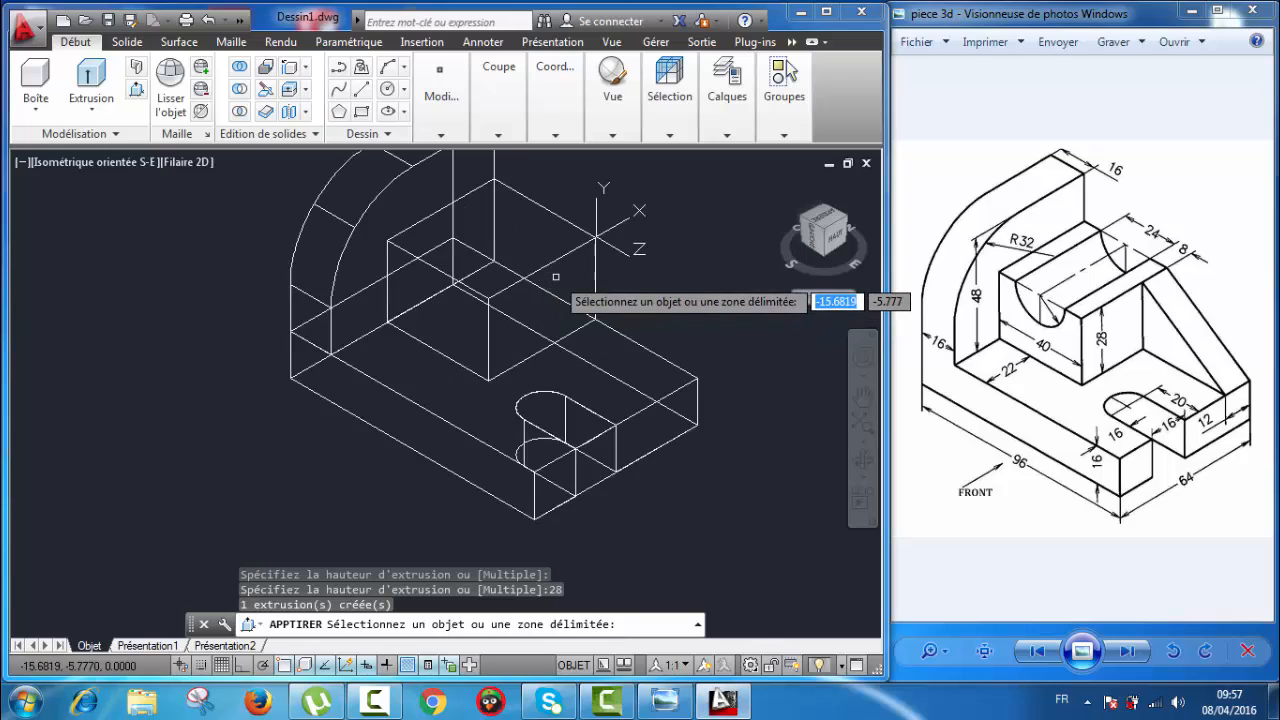
{"action": "scroll", "coordinate": [555, 276], "scroll_direction": "down", "scroll_amount": 2}
{"action": "scroll", "coordinate": [626, 279], "scroll_direction": "up", "scroll_amount": 2}
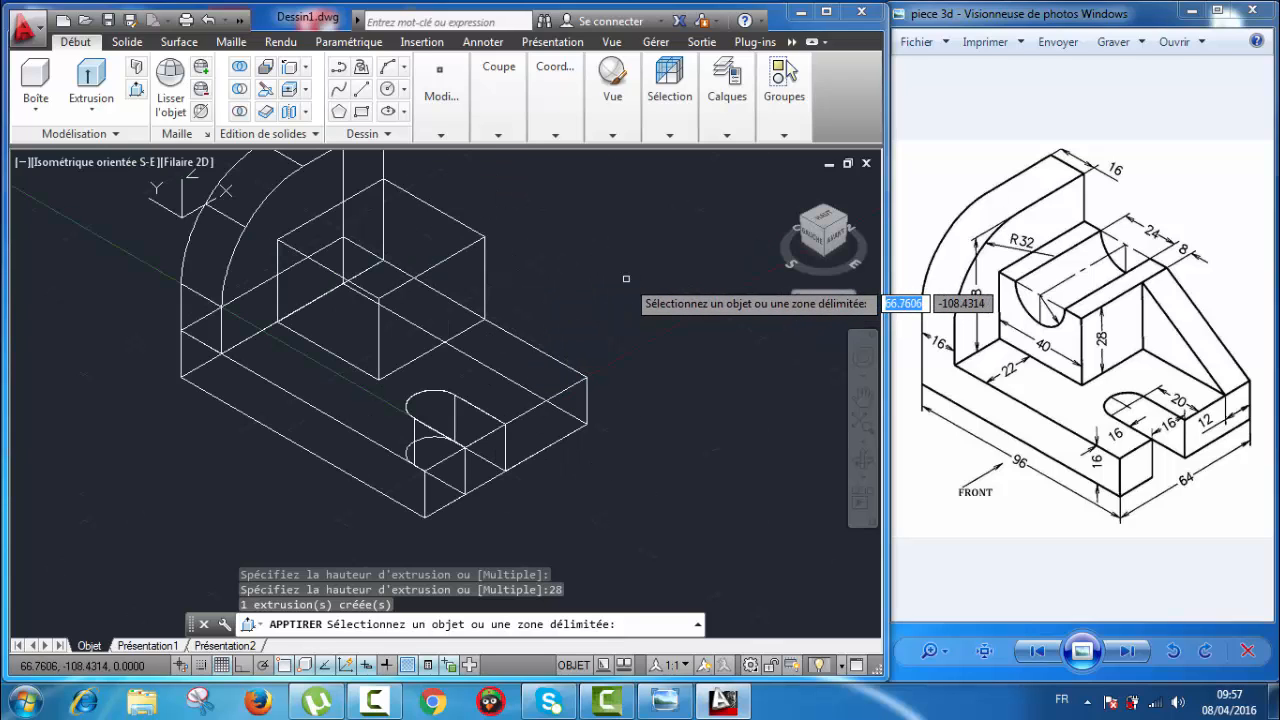
{"action": "key", "text": "Escape"}
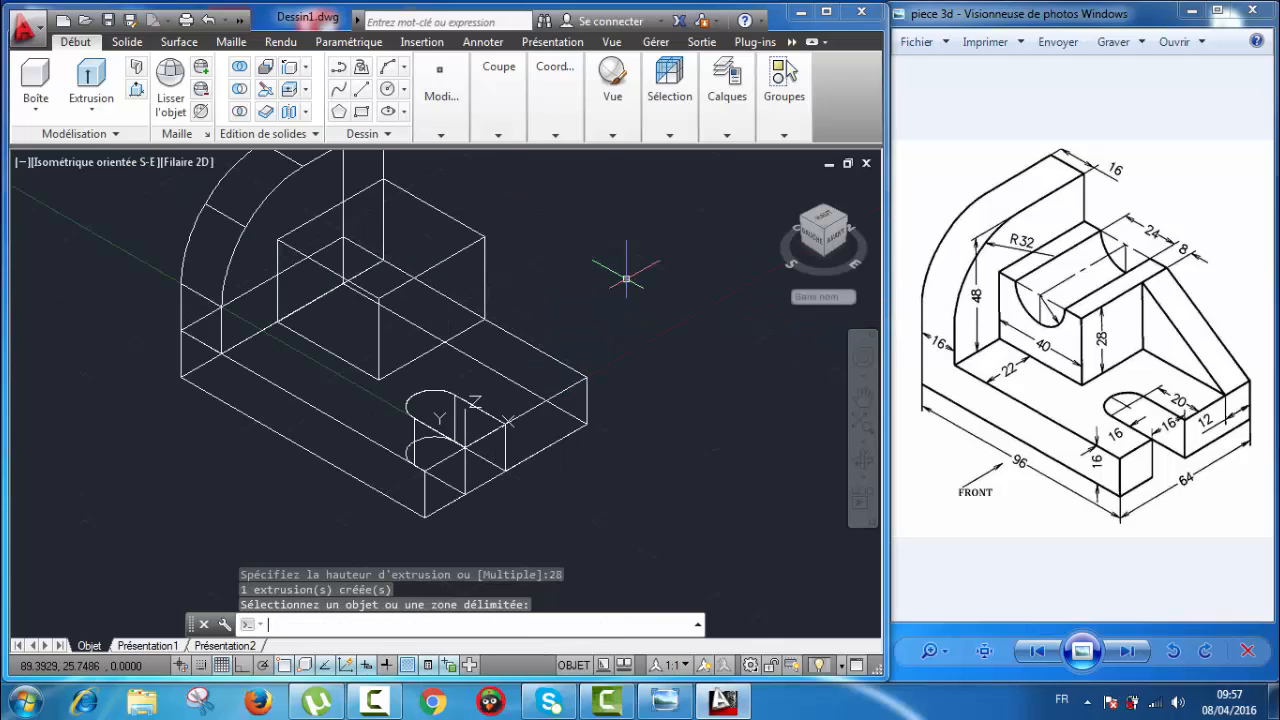
- Dismiss the Windows color scheme prompt without choosing any of its options
{"action": "scroll", "coordinate": [614, 272], "scroll_direction": "down", "scroll_amount": 2}
{"action": "scroll", "coordinate": [606, 287], "scroll_direction": "up", "scroll_amount": 2}
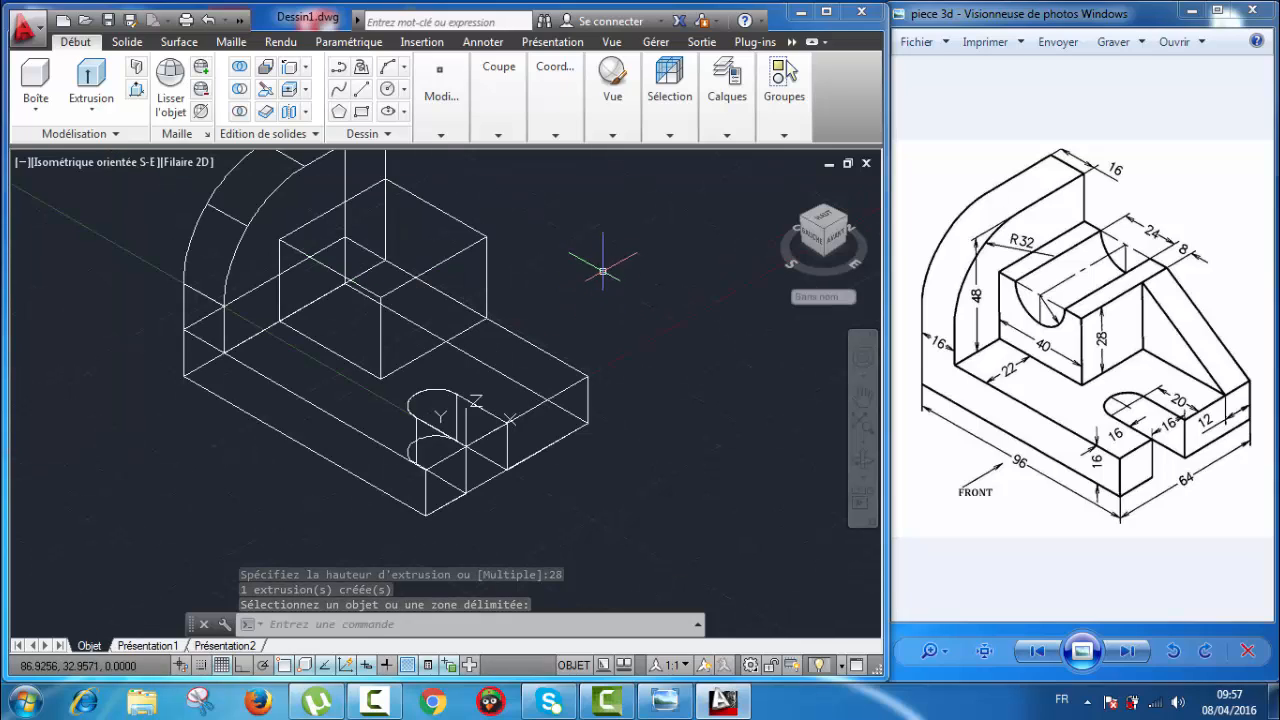
{"action": "middle_click_drag", "start_coordinate": [602, 266], "coordinate": [600, 258]}
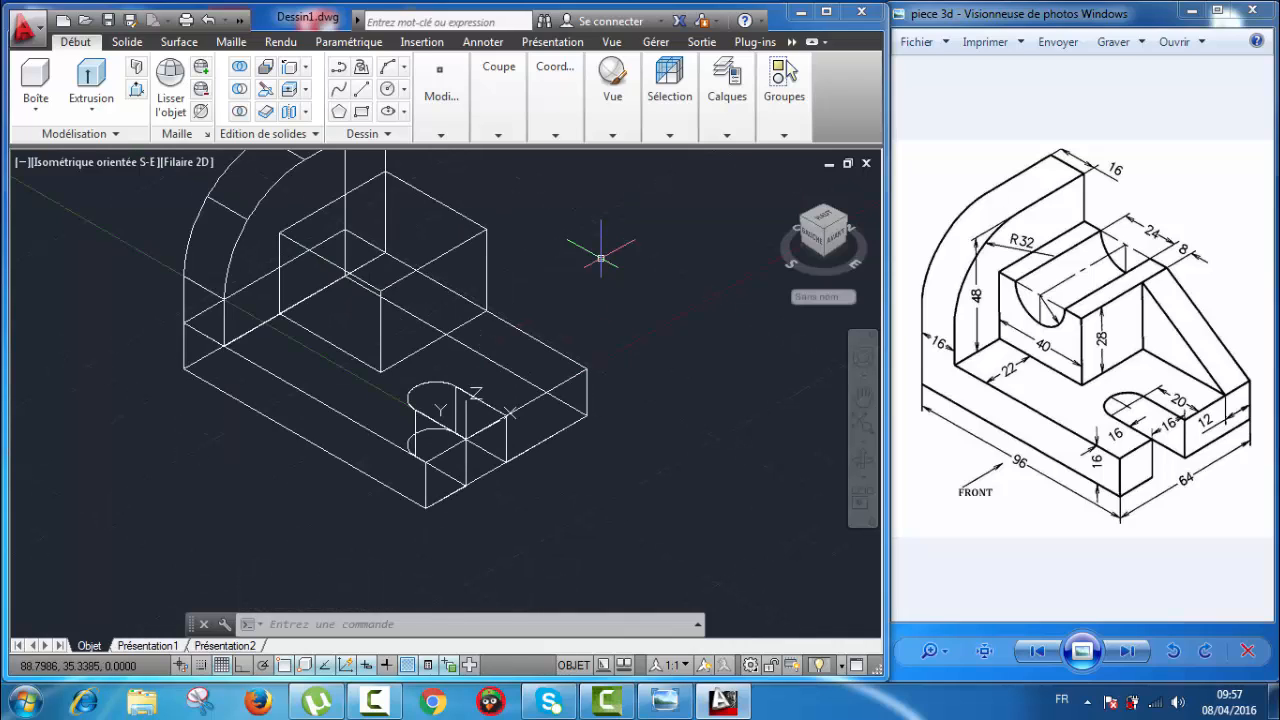
{"action": "scroll", "coordinate": [455, 277], "scroll_direction": "up", "scroll_amount": 3}
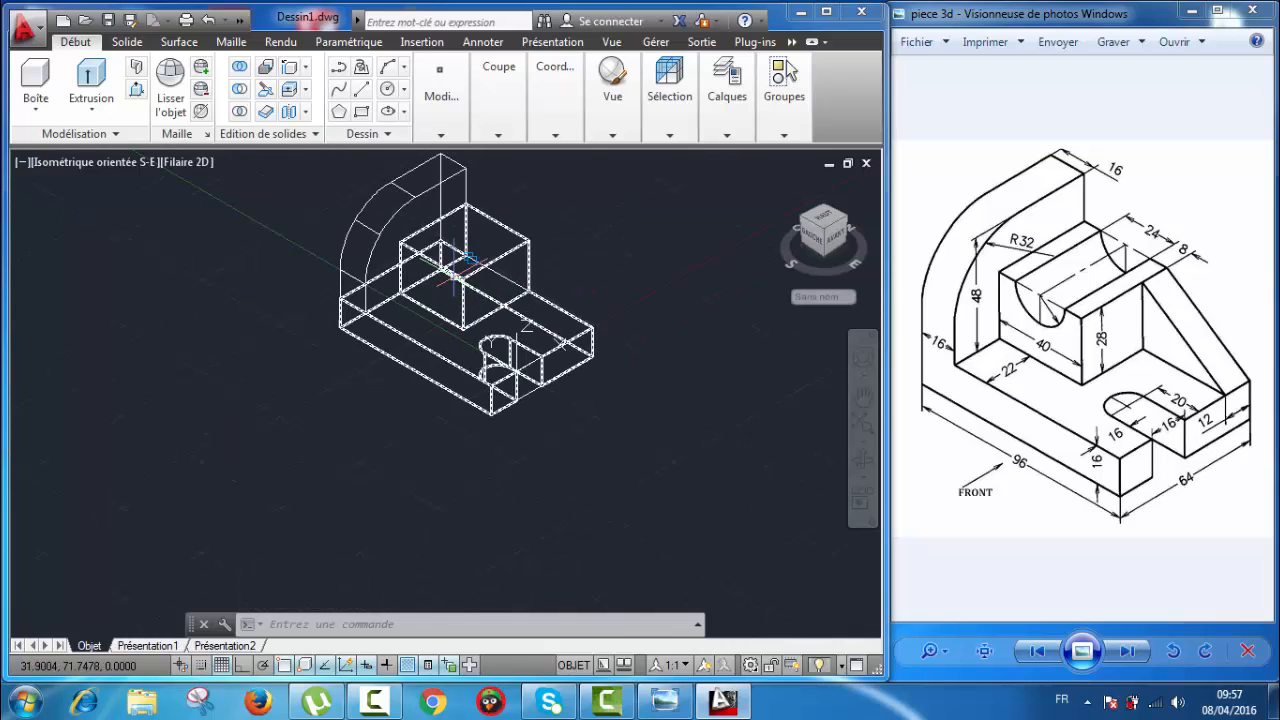
{"action": "scroll", "coordinate": [454, 277], "scroll_direction": "down", "scroll_amount": 3}
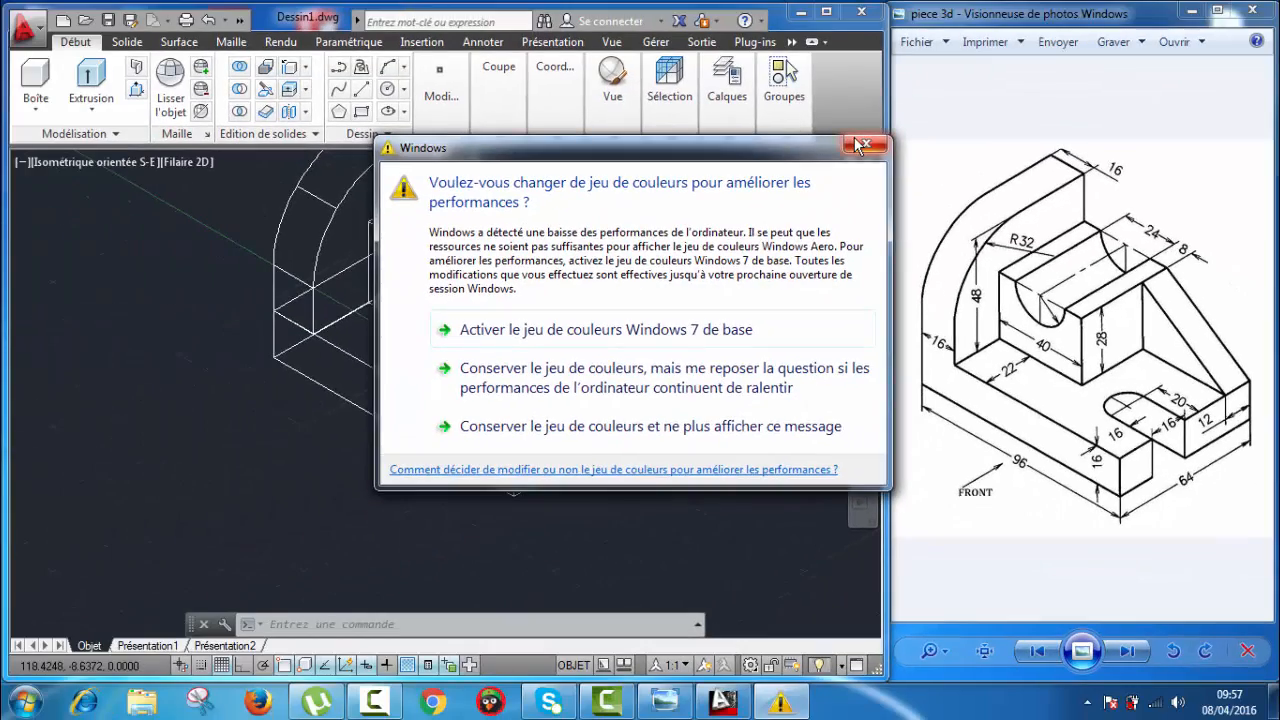
{"action": "left_click", "coordinate": [867, 144]}
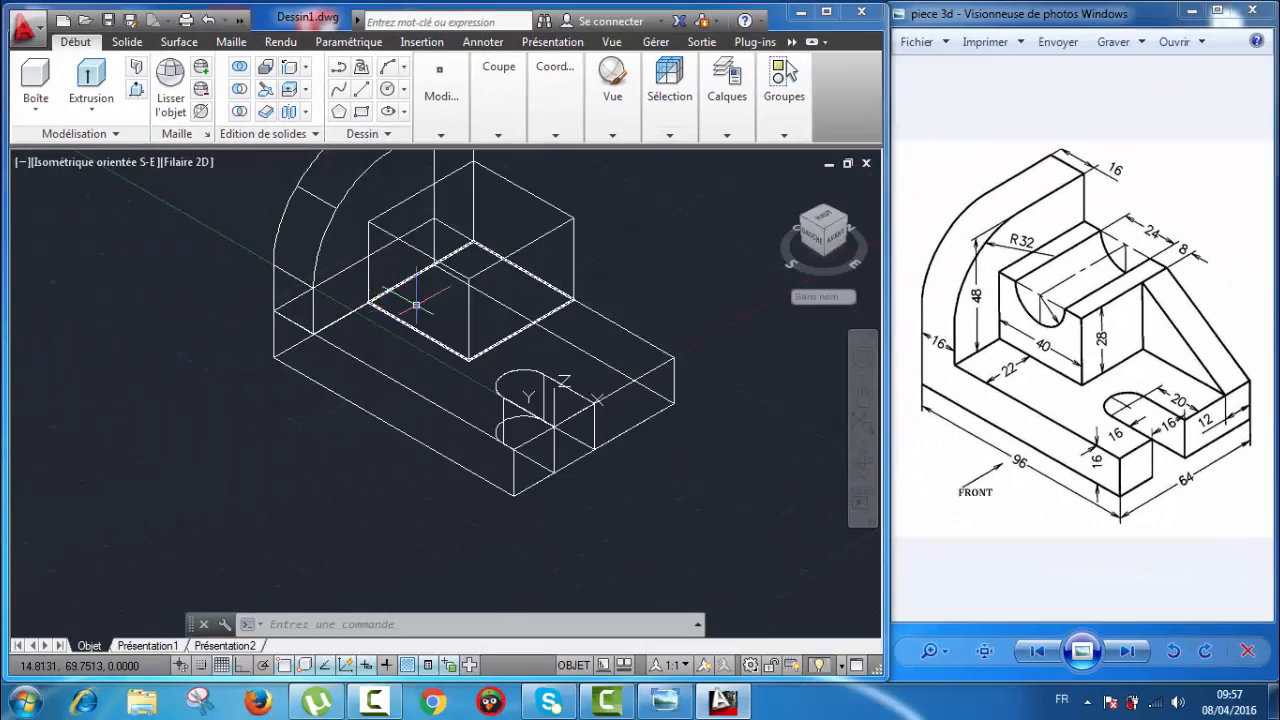
- Define a three-point UCS on the block's front face, with X up the vertical edge nearest the upright plate and Y along the bottom edge
{"action": "scroll", "coordinate": [425, 300], "scroll_direction": "up", "scroll_amount": 3}
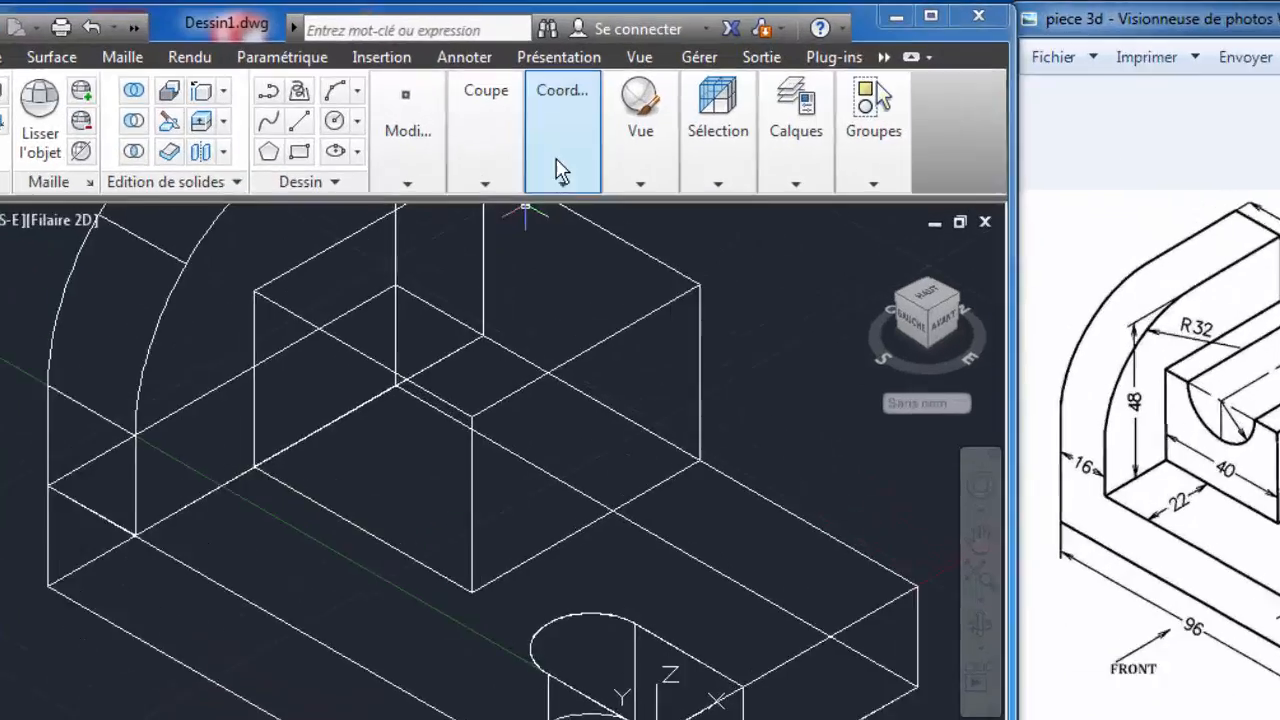
{"action": "left_click", "coordinate": [551, 116]}
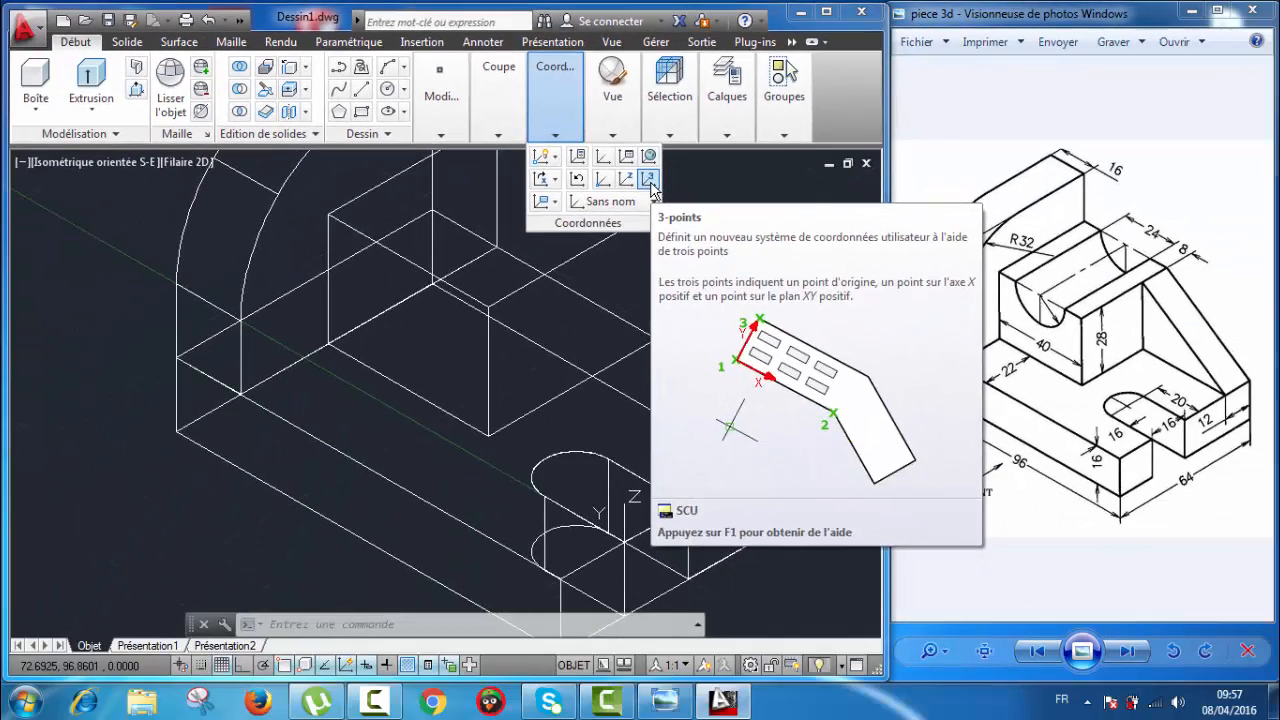
{"action": "left_click", "coordinate": [825, 458]}
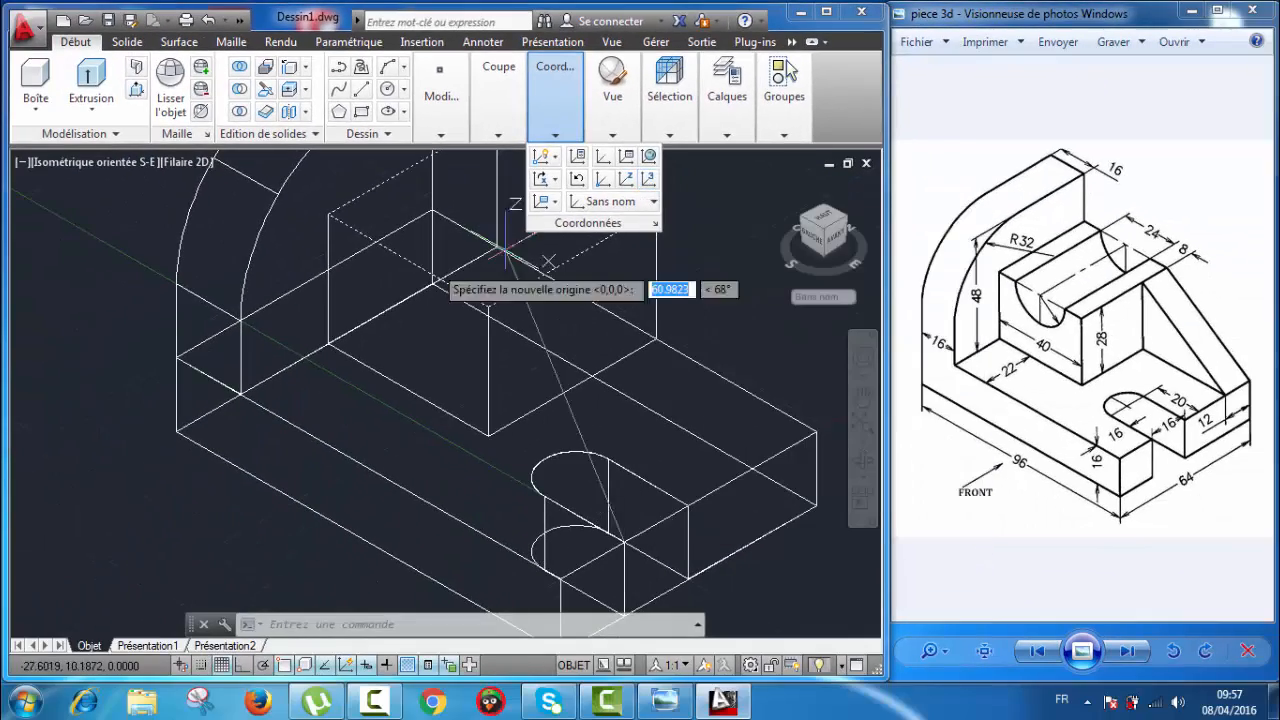
{"action": "left_click", "coordinate": [328, 344]}
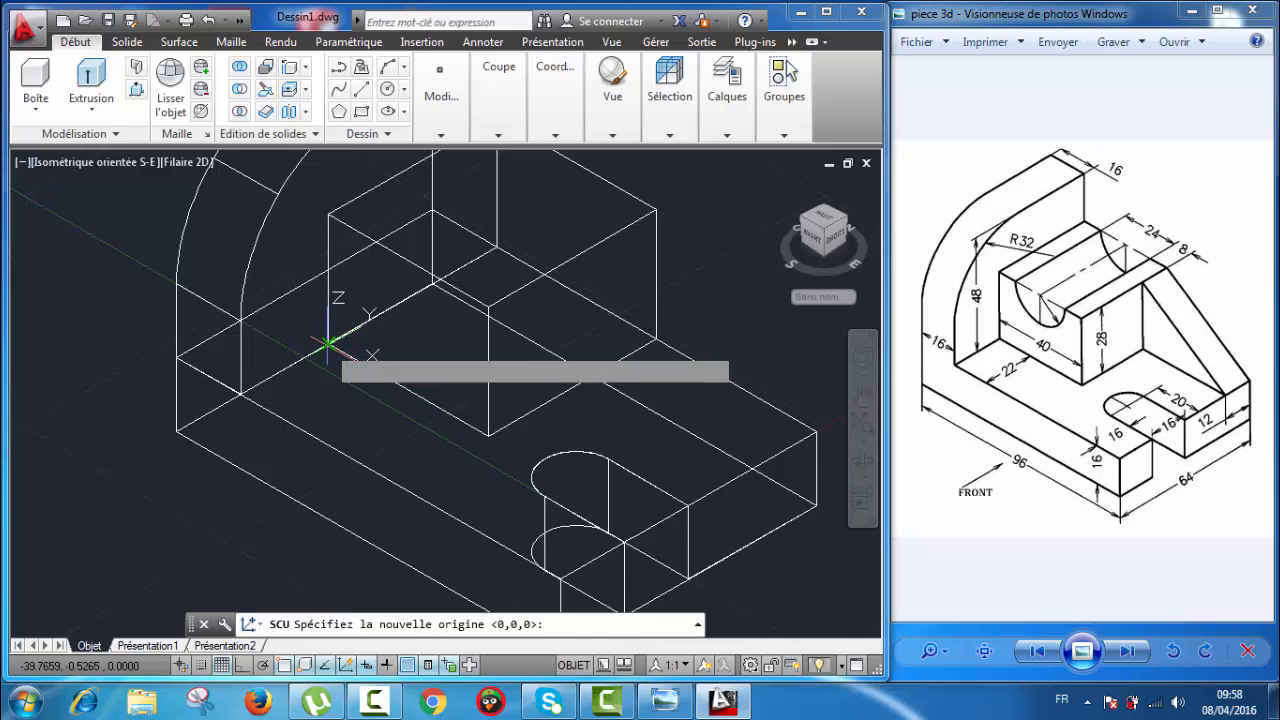
{"action": "left_click", "coordinate": [328, 213]}
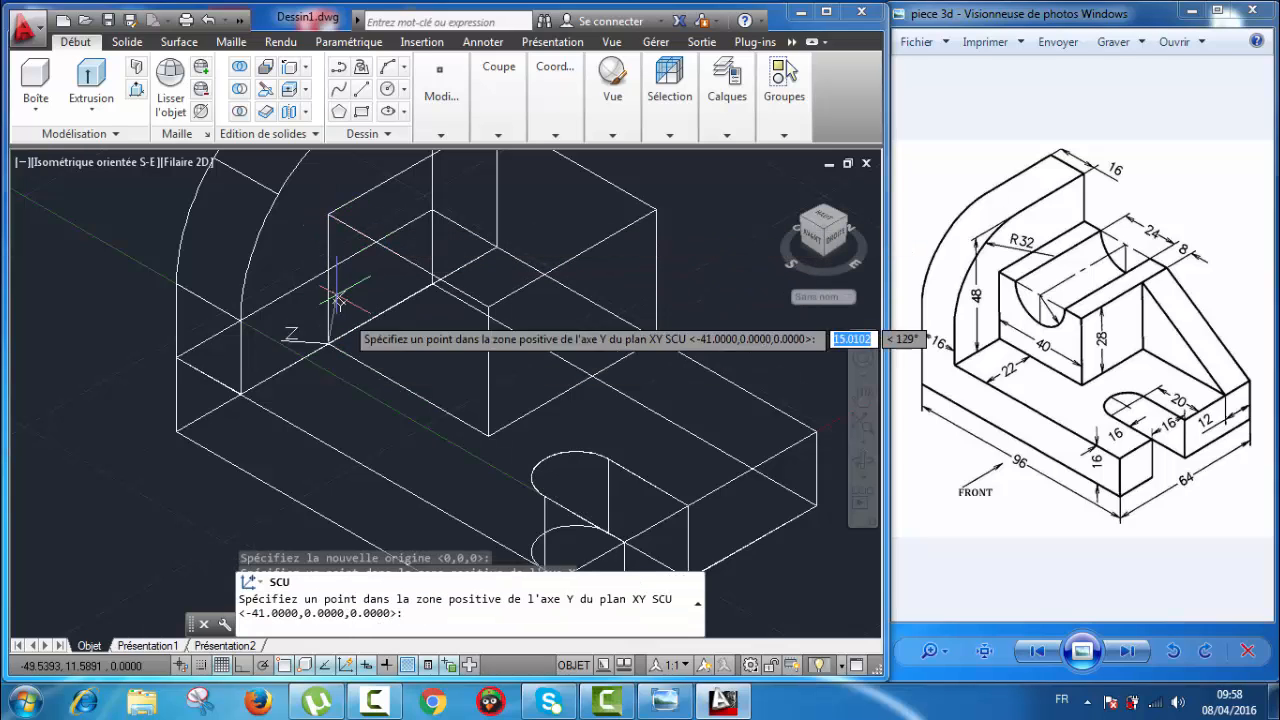
{"action": "left_click", "coordinate": [489, 437]}
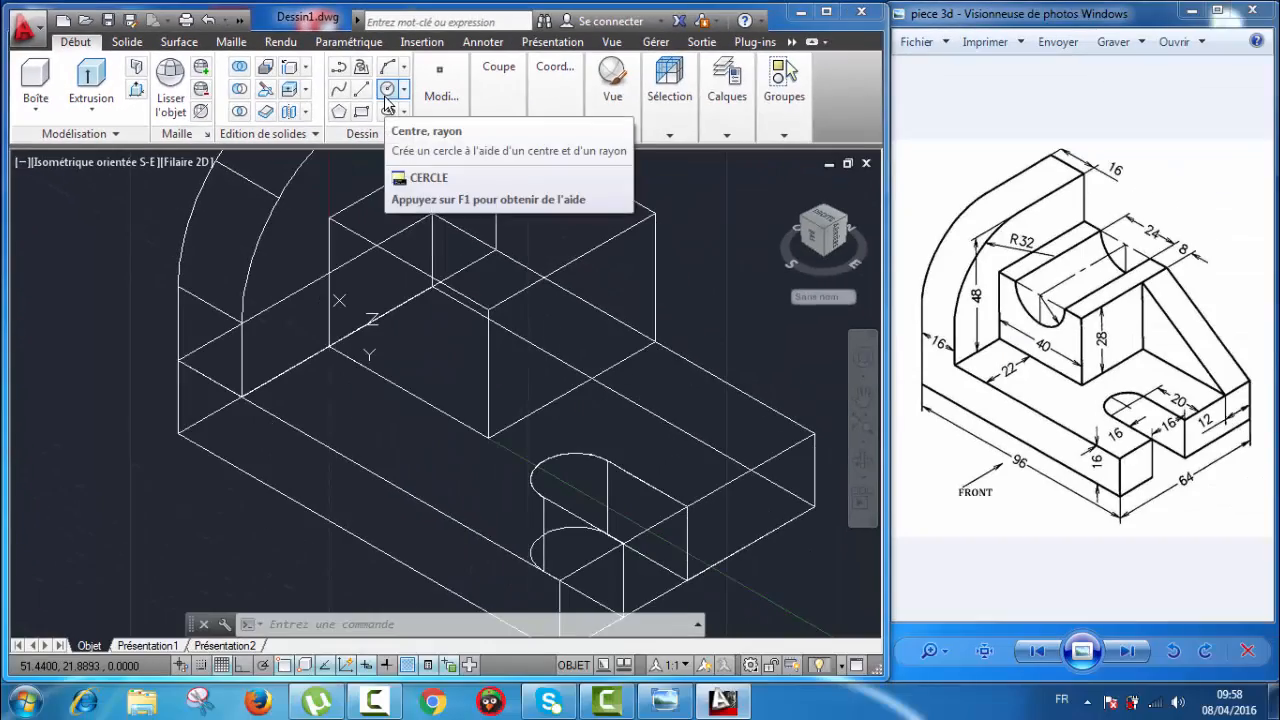
- Draw a circle of radius 12 centred on the midpoint of the block's bottom front edge
{"action": "left_click", "coordinate": [386, 95]}
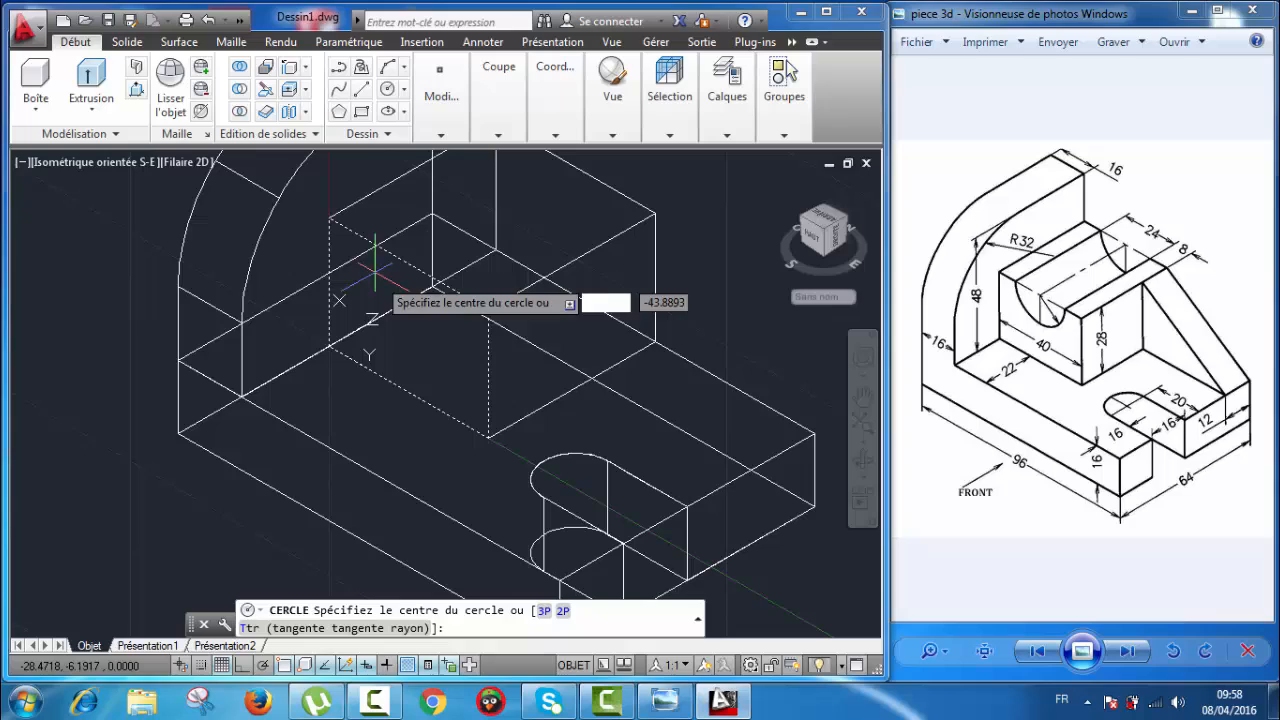
{"action": "left_click", "coordinate": [409, 394]}
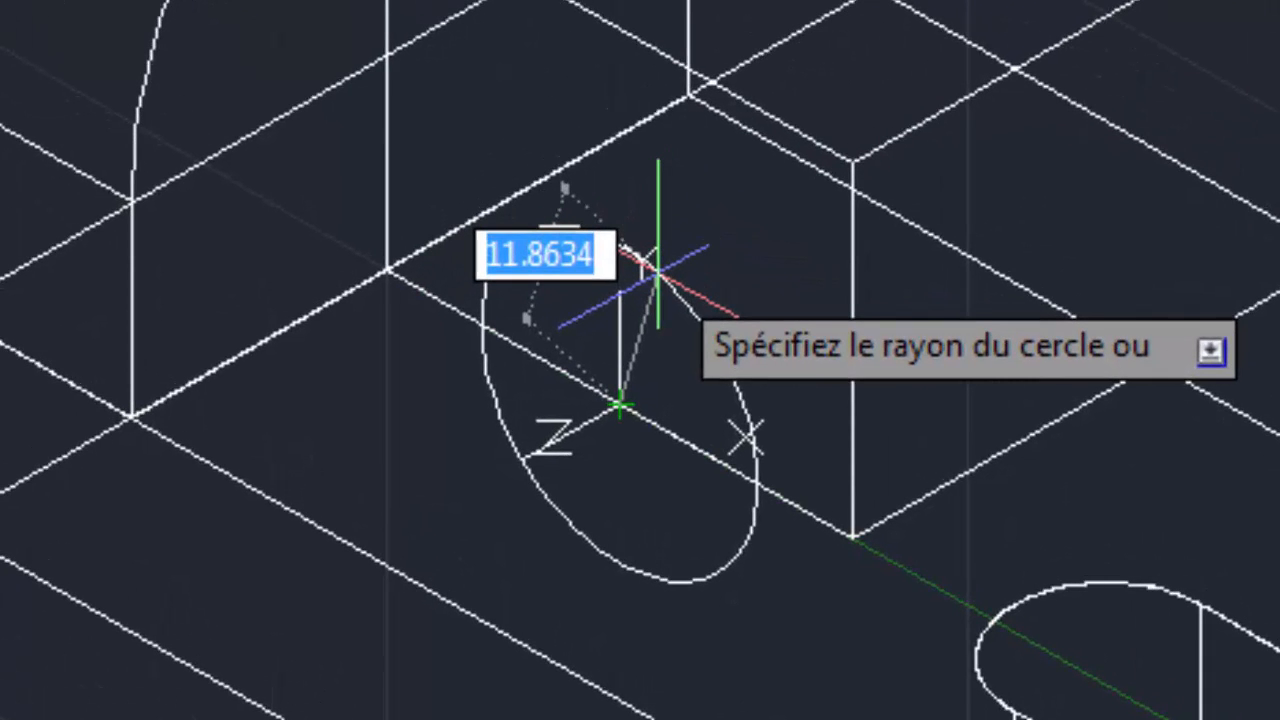
{"action": "type", "text": "12"}
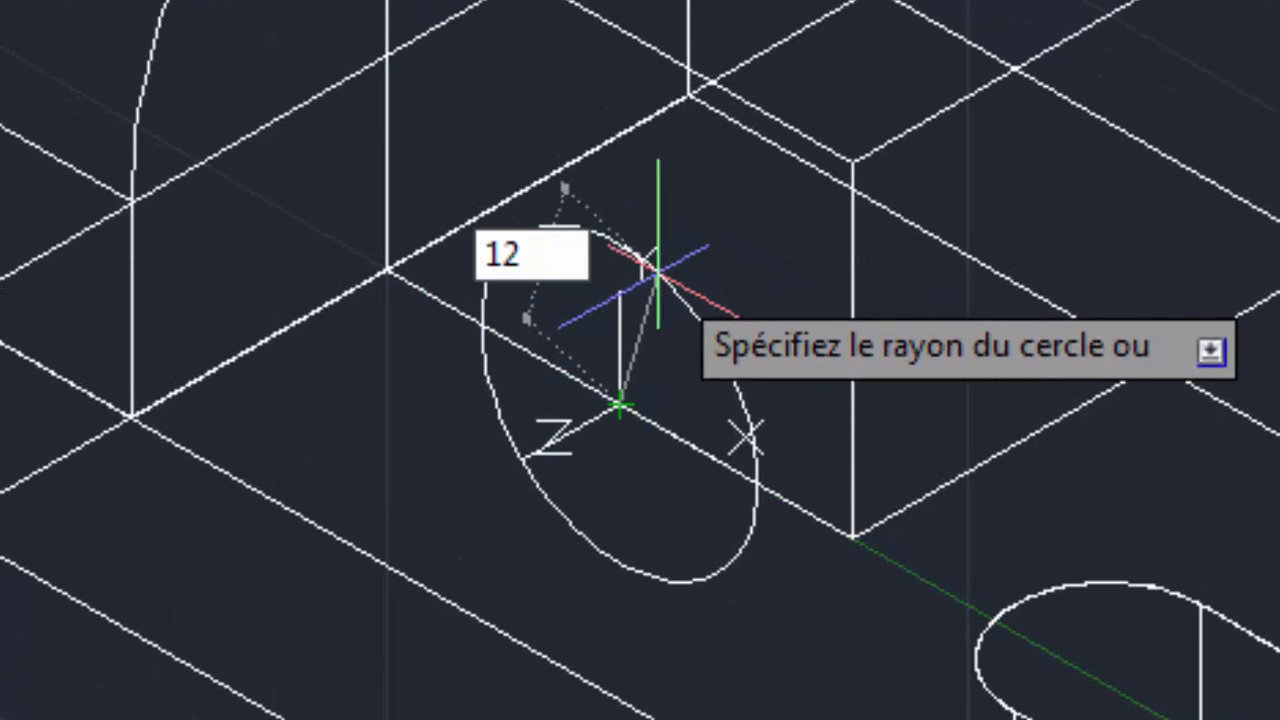
{"action": "key", "text": "Return"}
- Copy the circle from its centre perpendicularly up to the block's top front edge
{"action": "left_click", "coordinate": [660, 278]}
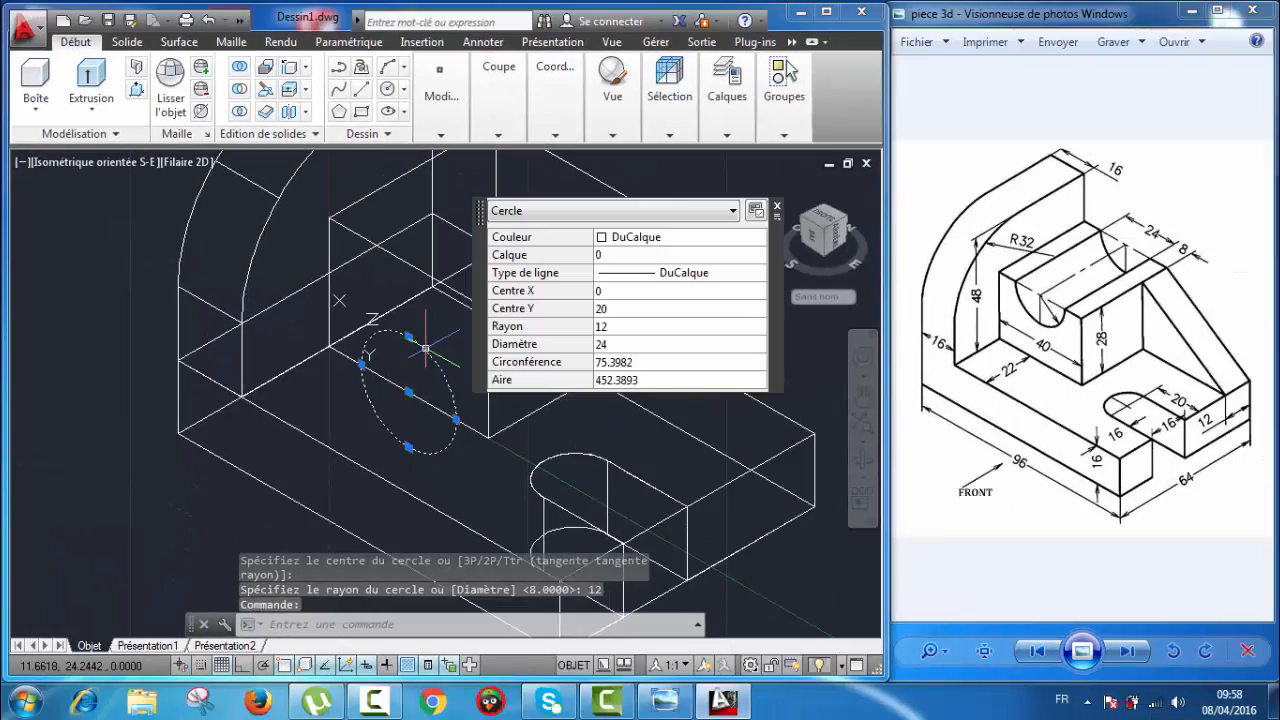
{"action": "right_click", "coordinate": [341, 416]}
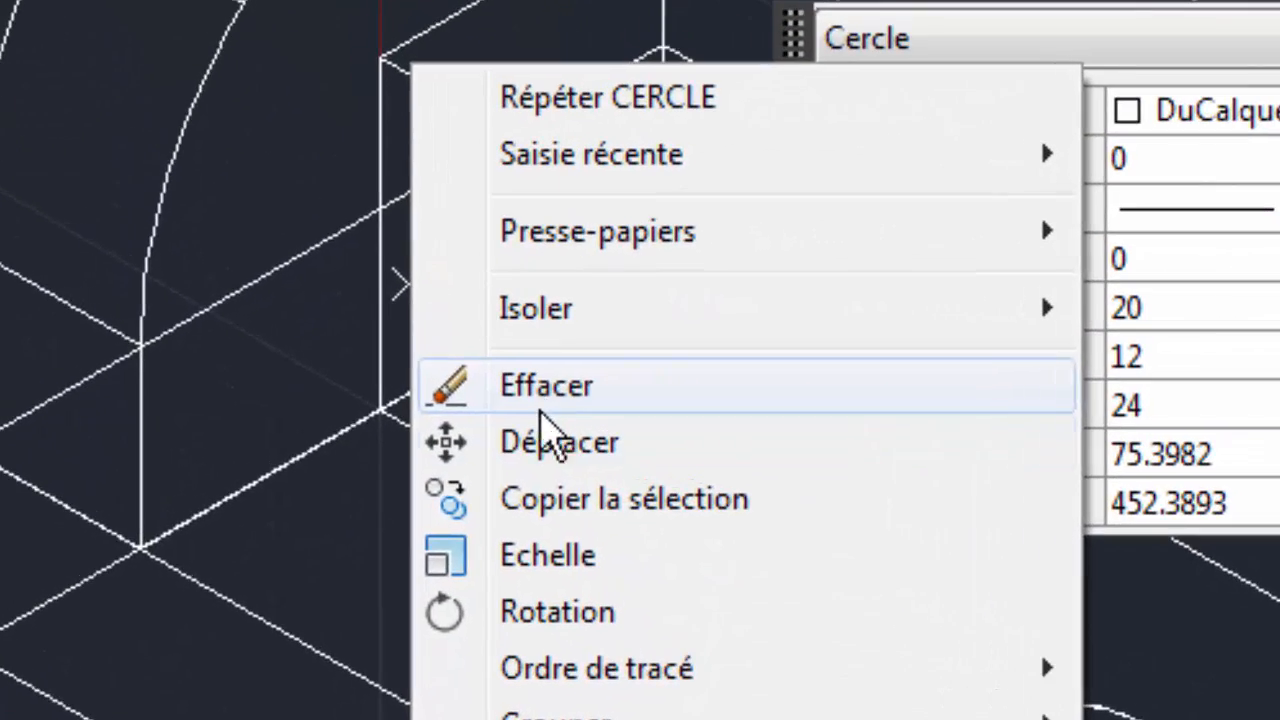
{"action": "left_click", "coordinate": [580, 505]}
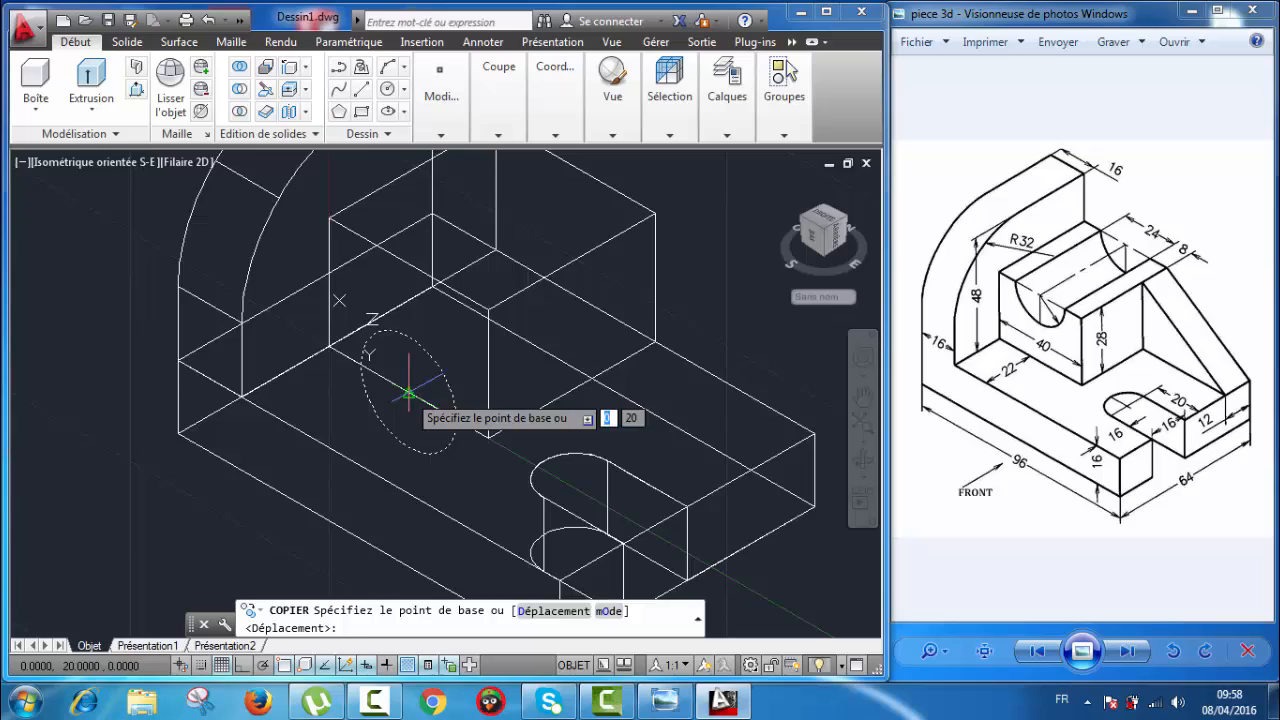
{"action": "left_click", "coordinate": [410, 395]}
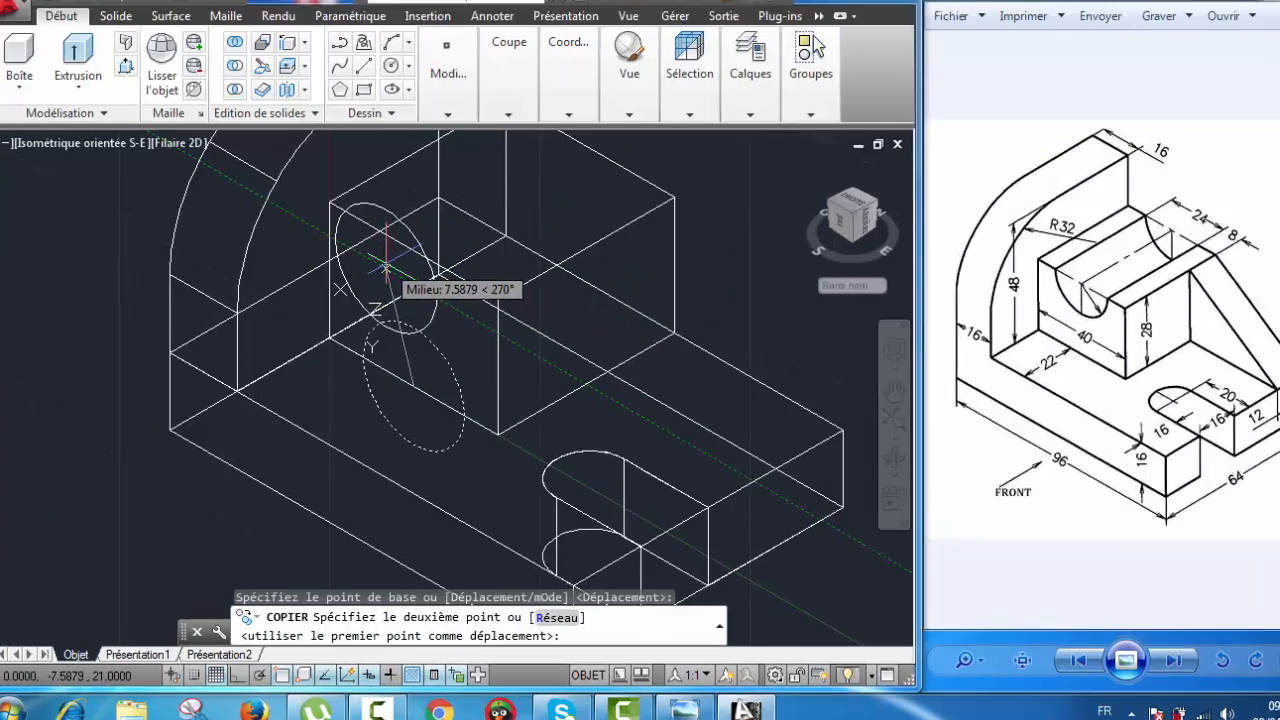
{"action": "right_click", "coordinate": [382, 280], "text": "shift"}
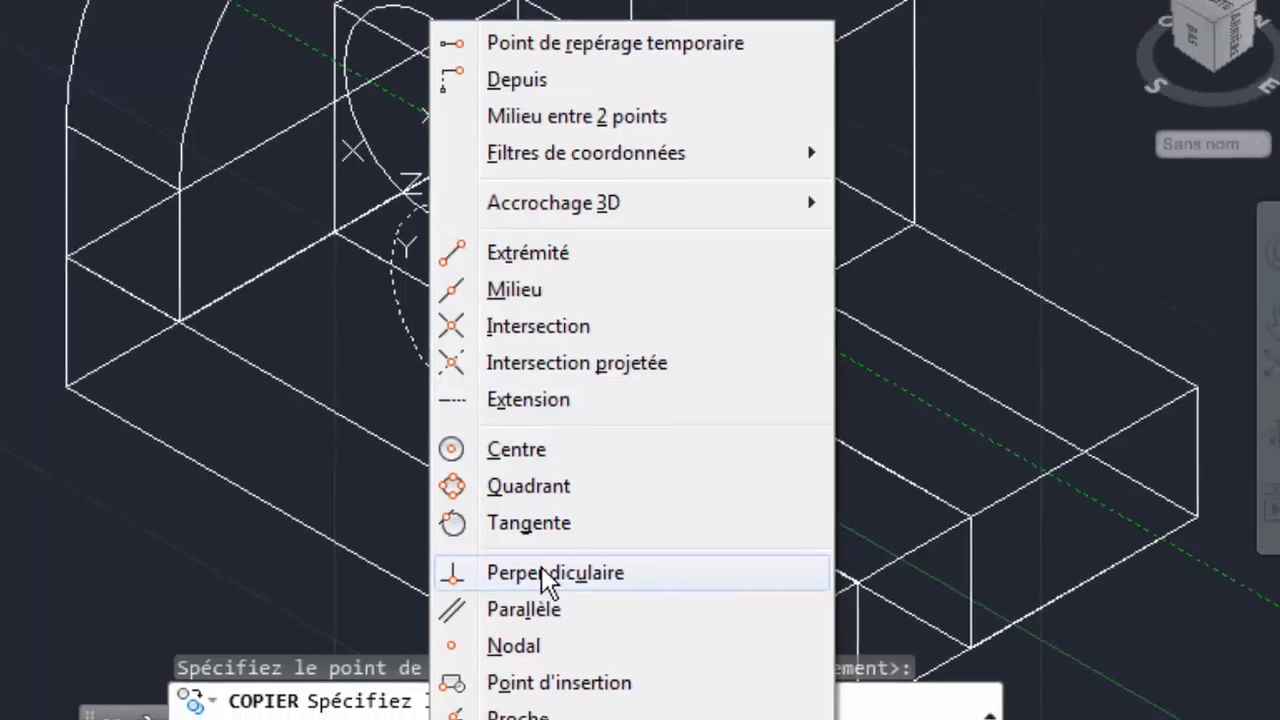
{"action": "left_click", "coordinate": [548, 574]}
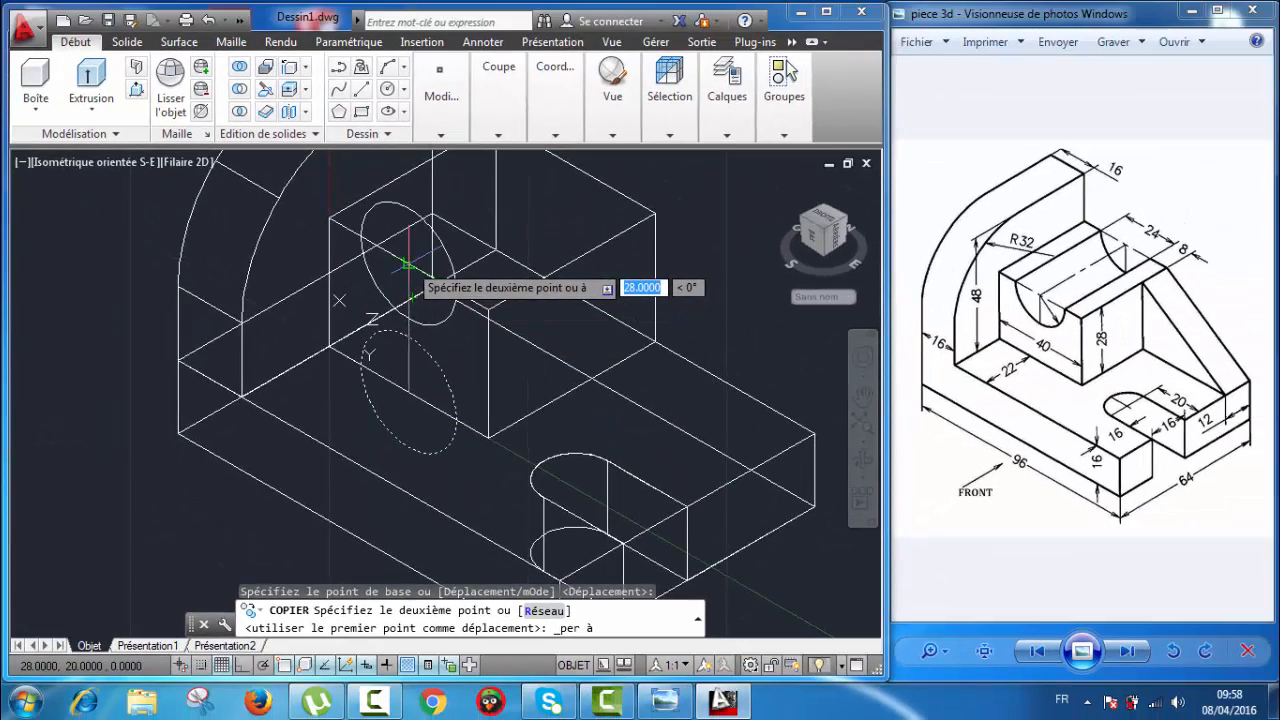
{"action": "left_click", "coordinate": [409, 264]}
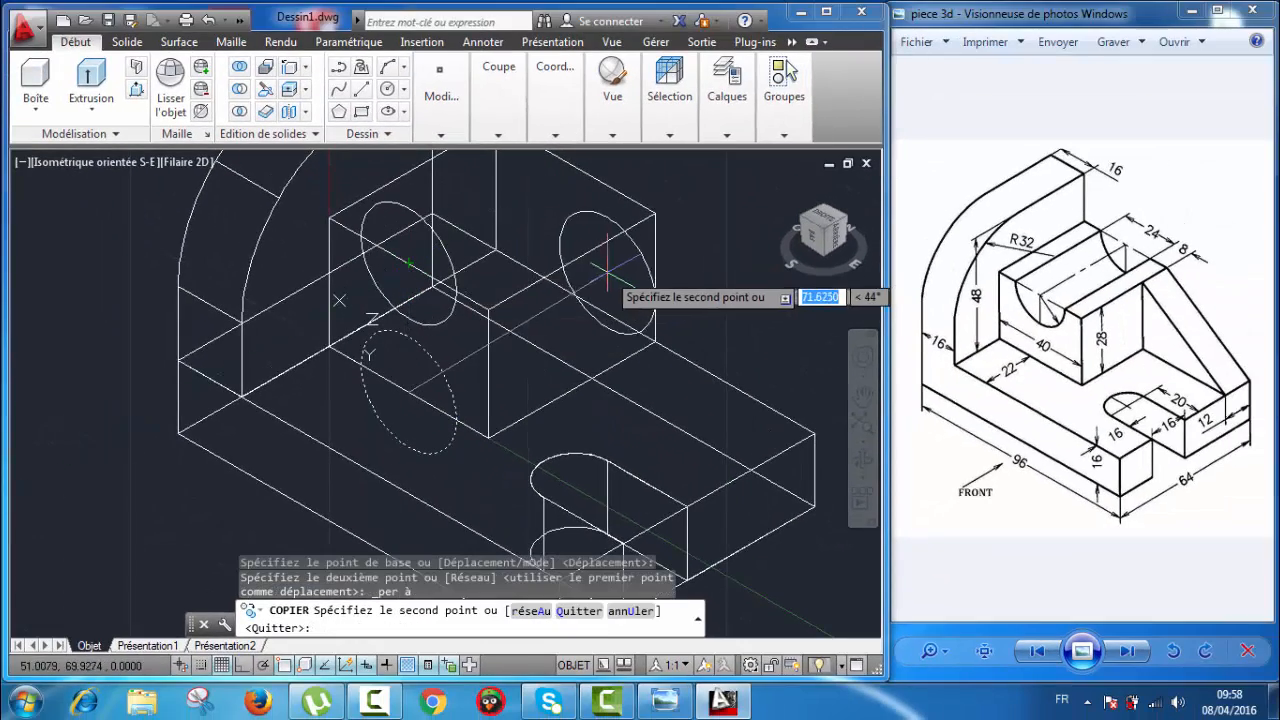
{"action": "key", "text": "Escape"}
- Delete the original circle on the block's bottom front edge
{"action": "scroll", "coordinate": [417, 350], "scroll_direction": "up", "scroll_amount": 4}
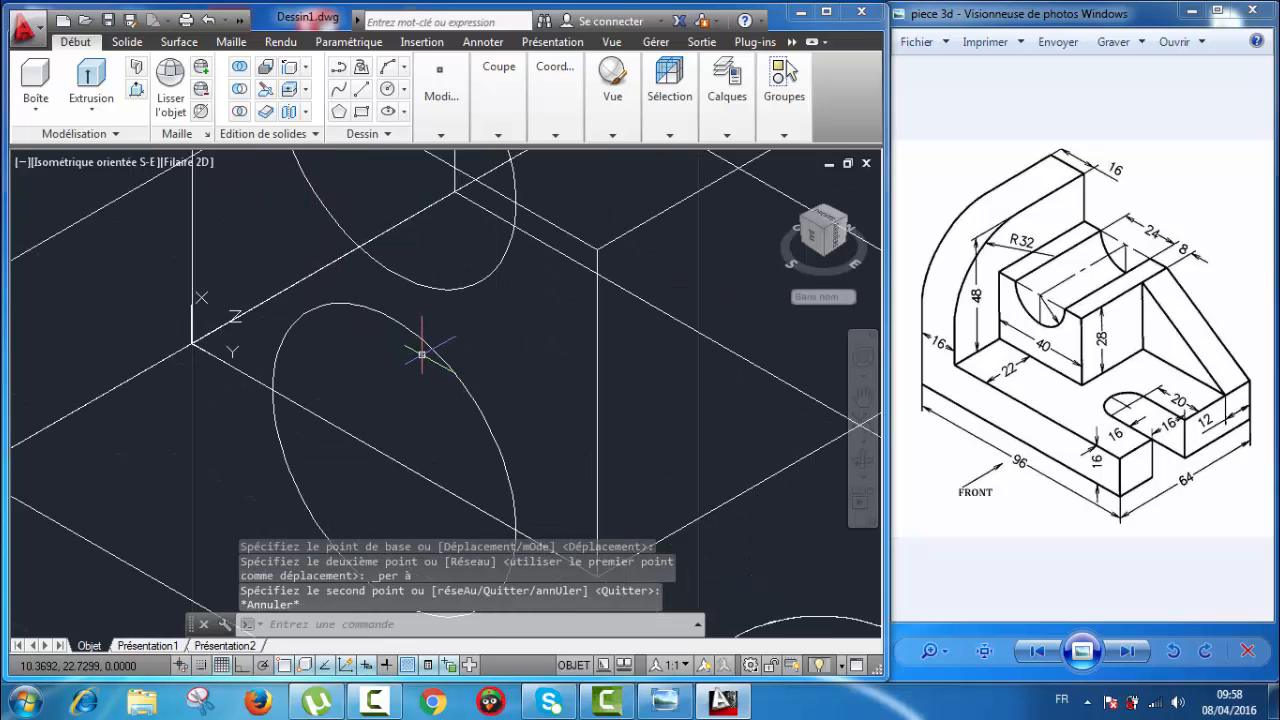
{"action": "scroll", "coordinate": [436, 356], "scroll_direction": "down", "scroll_amount": 4}
{"action": "key", "text": "Delete"}
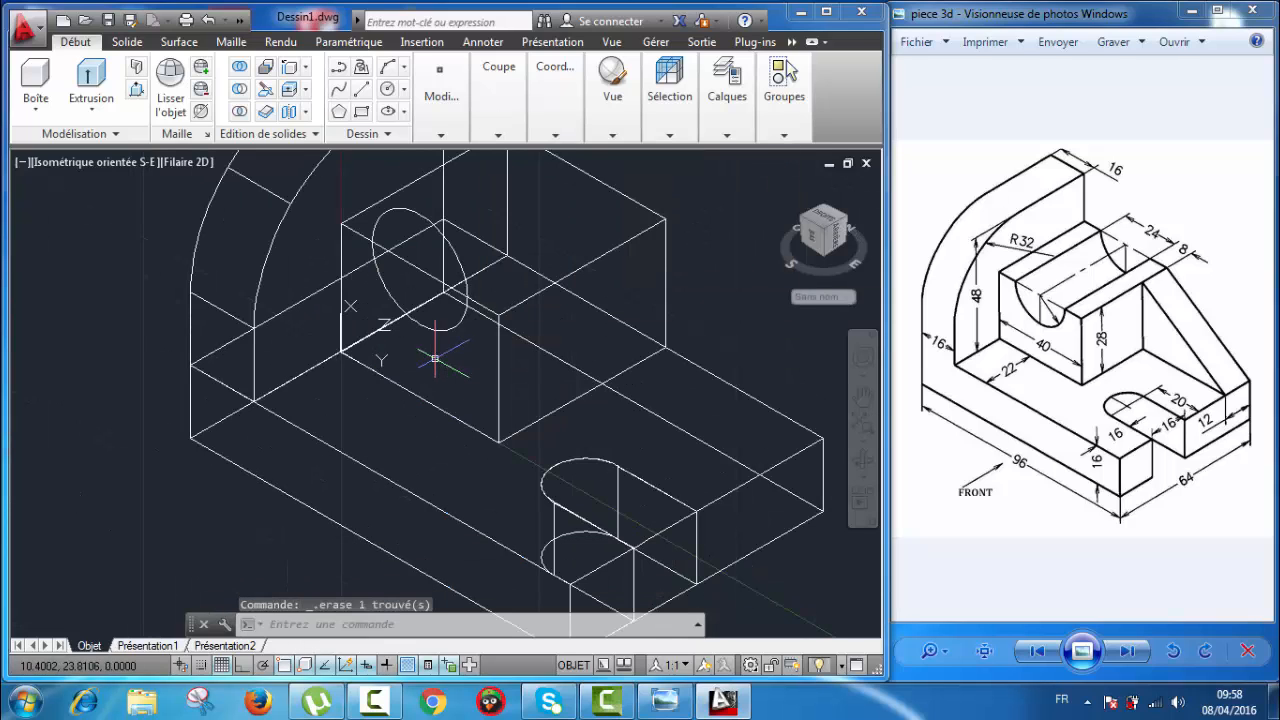
{"action": "scroll", "coordinate": [443, 308], "scroll_direction": "up", "scroll_amount": 3}
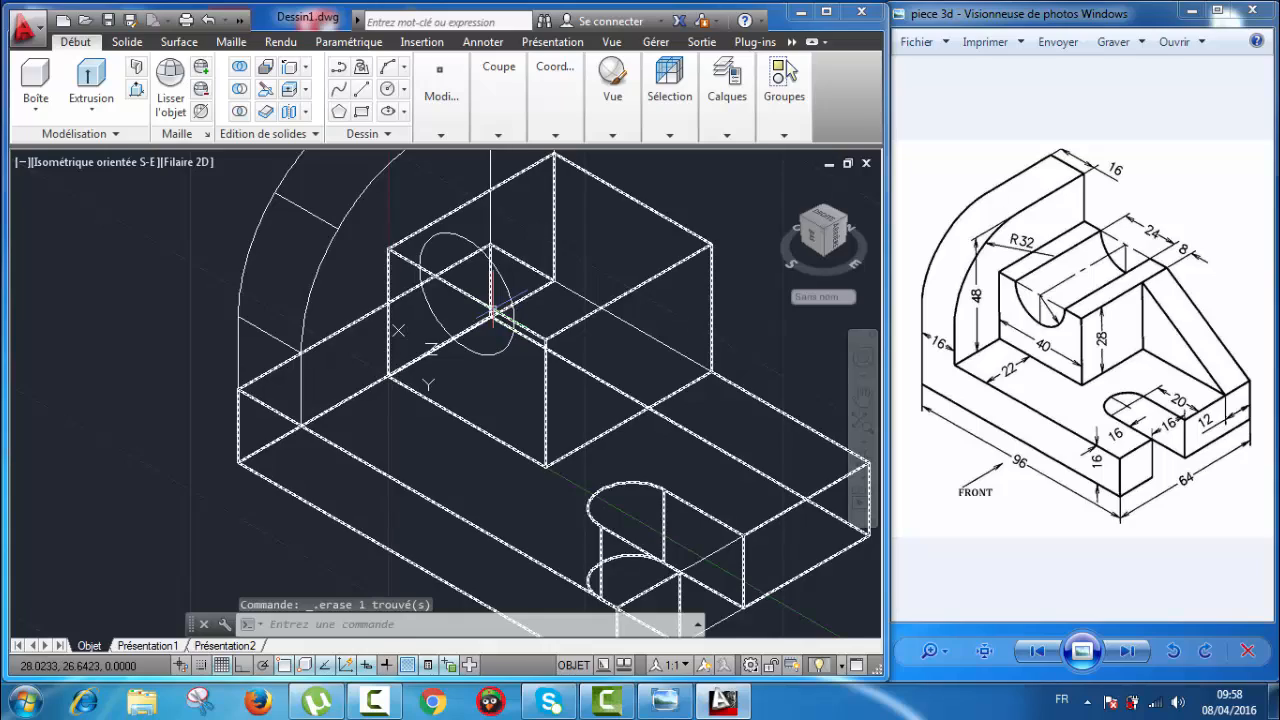
{"action": "scroll", "coordinate": [416, 246], "scroll_direction": "down", "scroll_amount": 2}
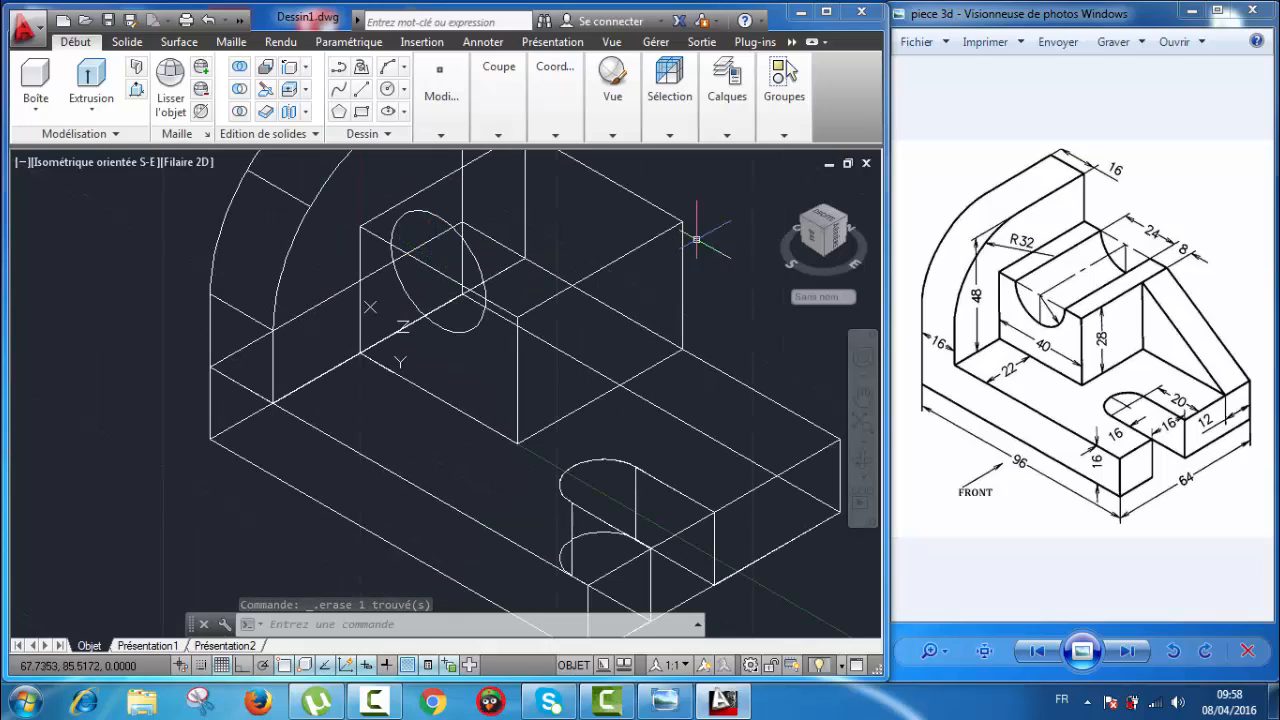
{"action": "type", "text": "J"}
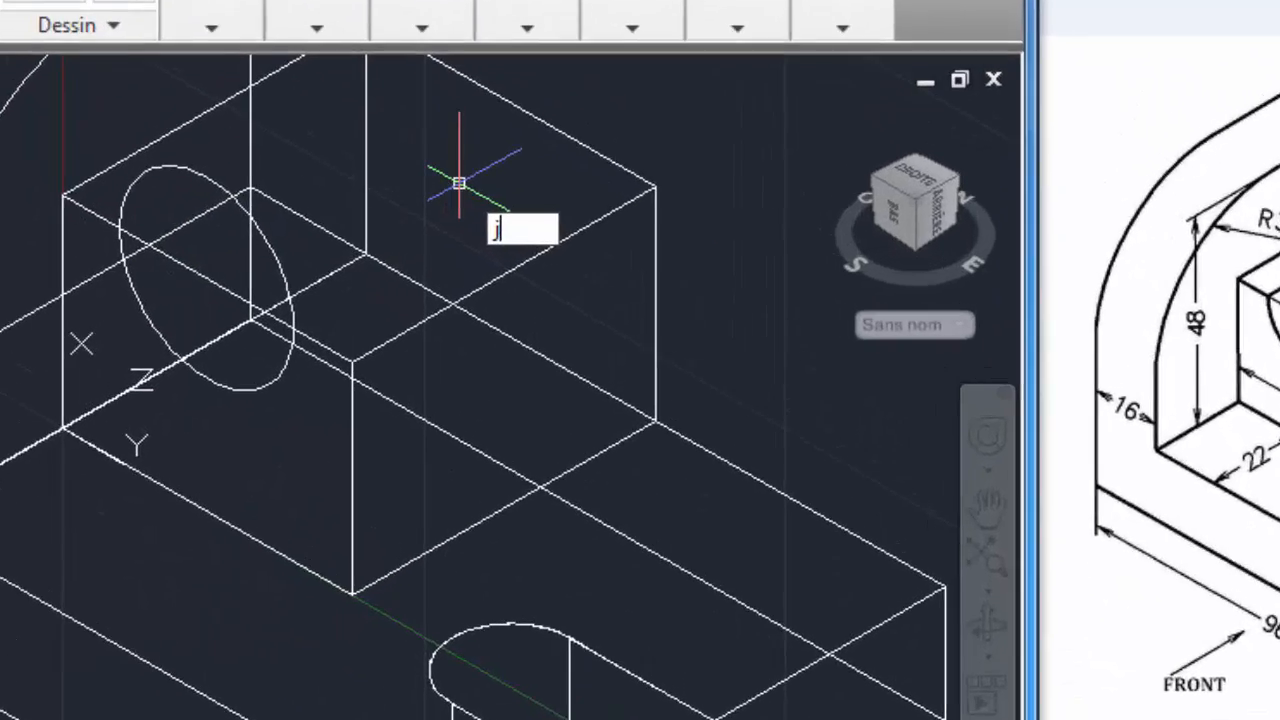
{"action": "key", "text": "Return"}
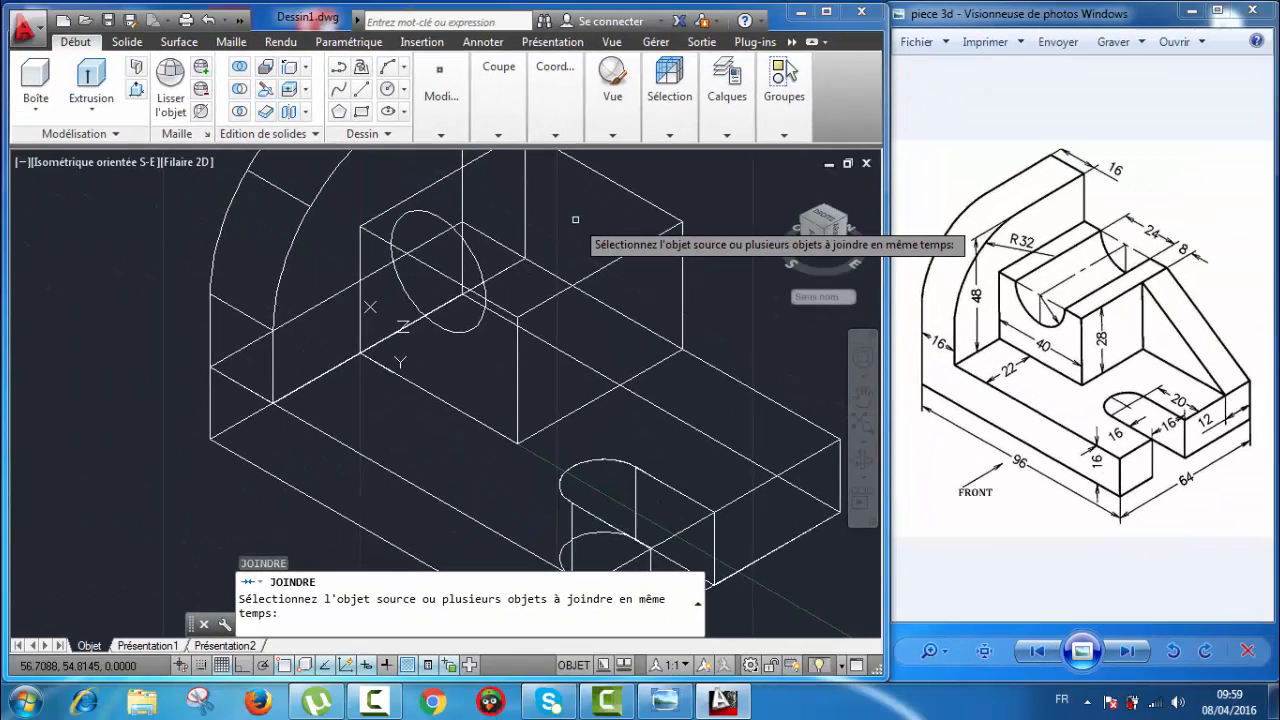
{"action": "key", "text": "Escape"}
- Try to trim the part of the circle above the block's top front edge, using all objects as cutting edges
{"action": "left_click", "coordinate": [442, 138]}
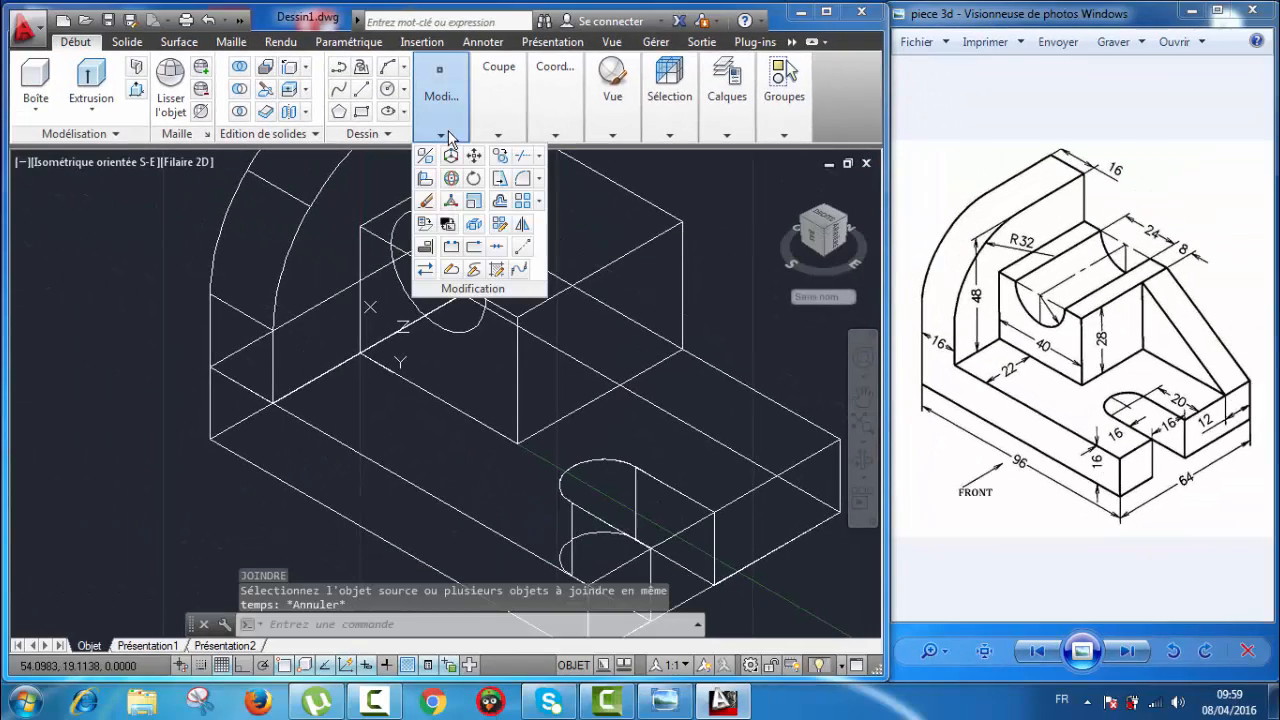
{"action": "left_click", "coordinate": [539, 158]}
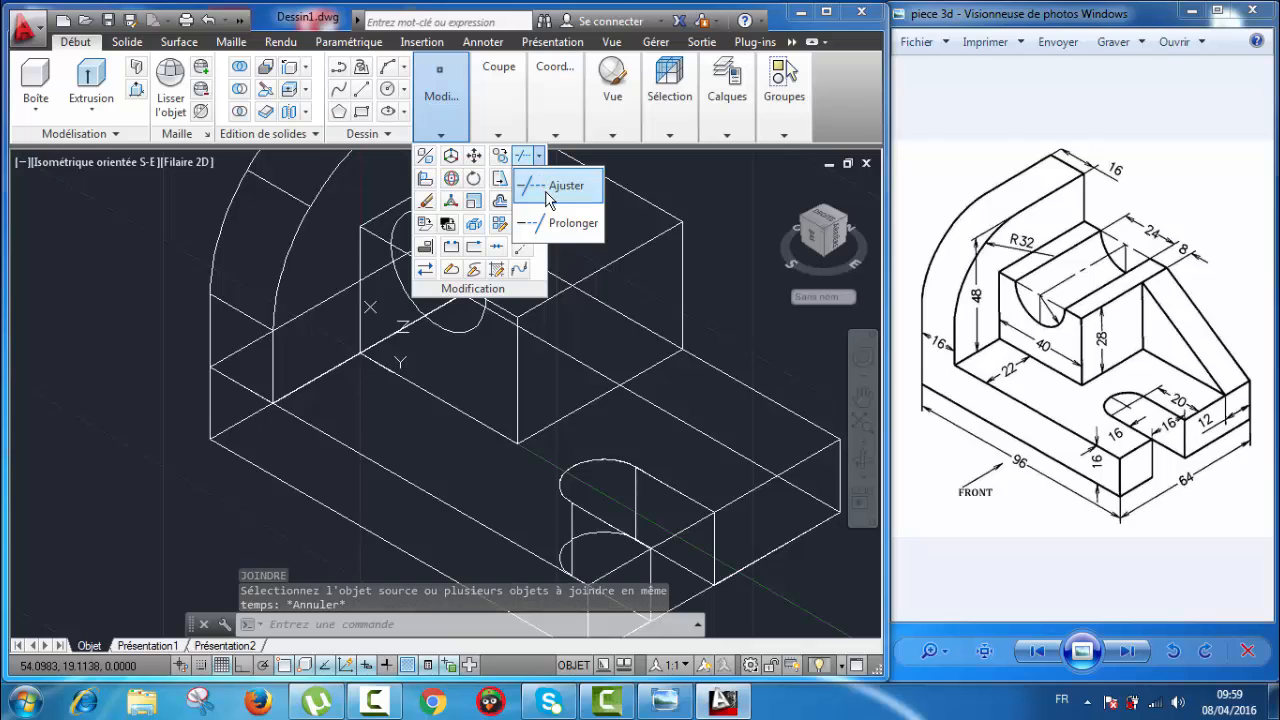
{"action": "left_click", "coordinate": [547, 200]}
{"action": "mouse_move", "coordinate": [474, 411]}
{"action": "middle_mouse_down"}
{"action": "mouse_move", "coordinate": [477, 439]}
{"action": "mouse_move", "coordinate": [535, 475]}
{"action": "middle_mouse_up"}
{"action": "scroll", "coordinate": [578, 443], "scroll_direction": "down", "scroll_amount": 2}
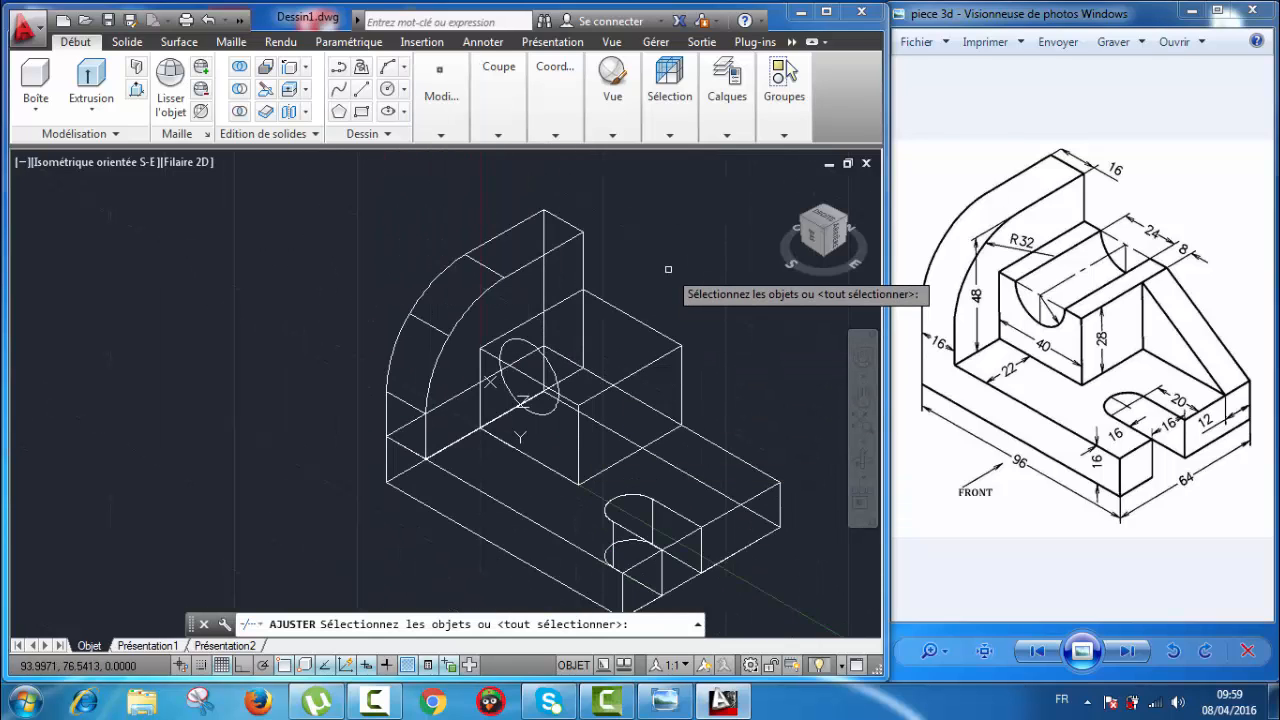
{"action": "key", "text": "Return"}
{"action": "scroll", "coordinate": [555, 376], "scroll_direction": "up", "scroll_amount": 4}
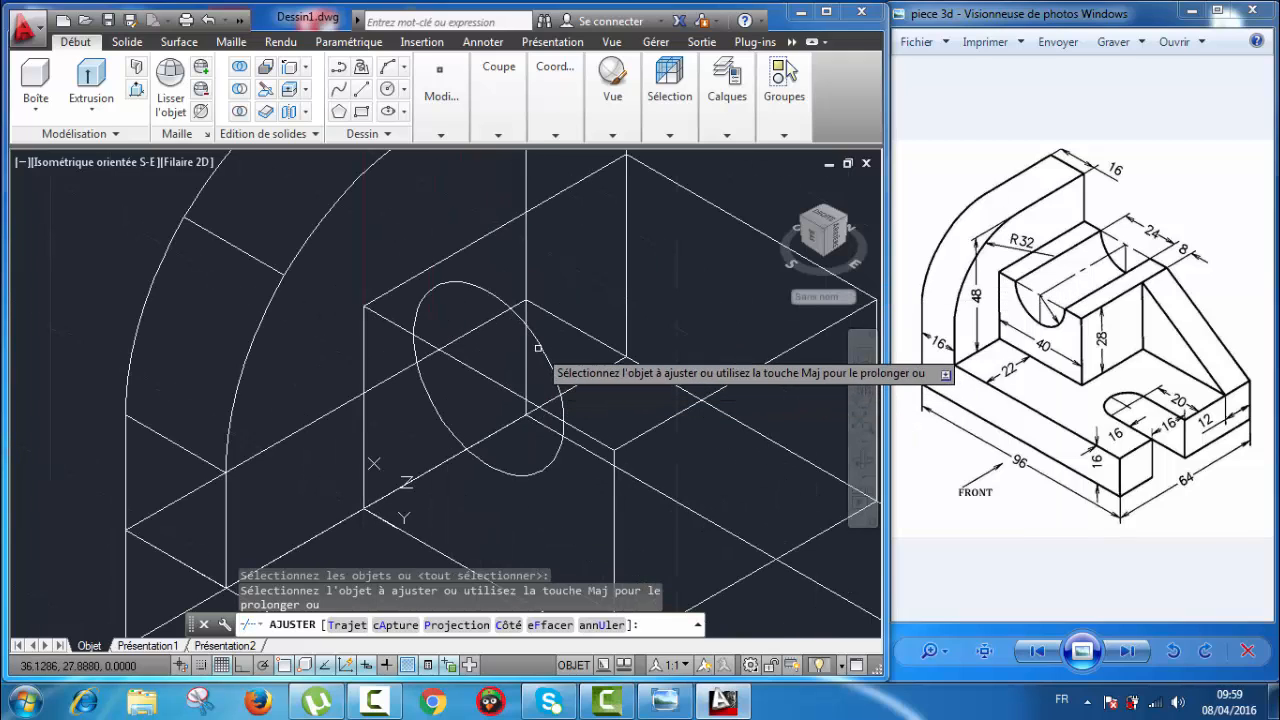
{"action": "left_click", "coordinate": [536, 342]}
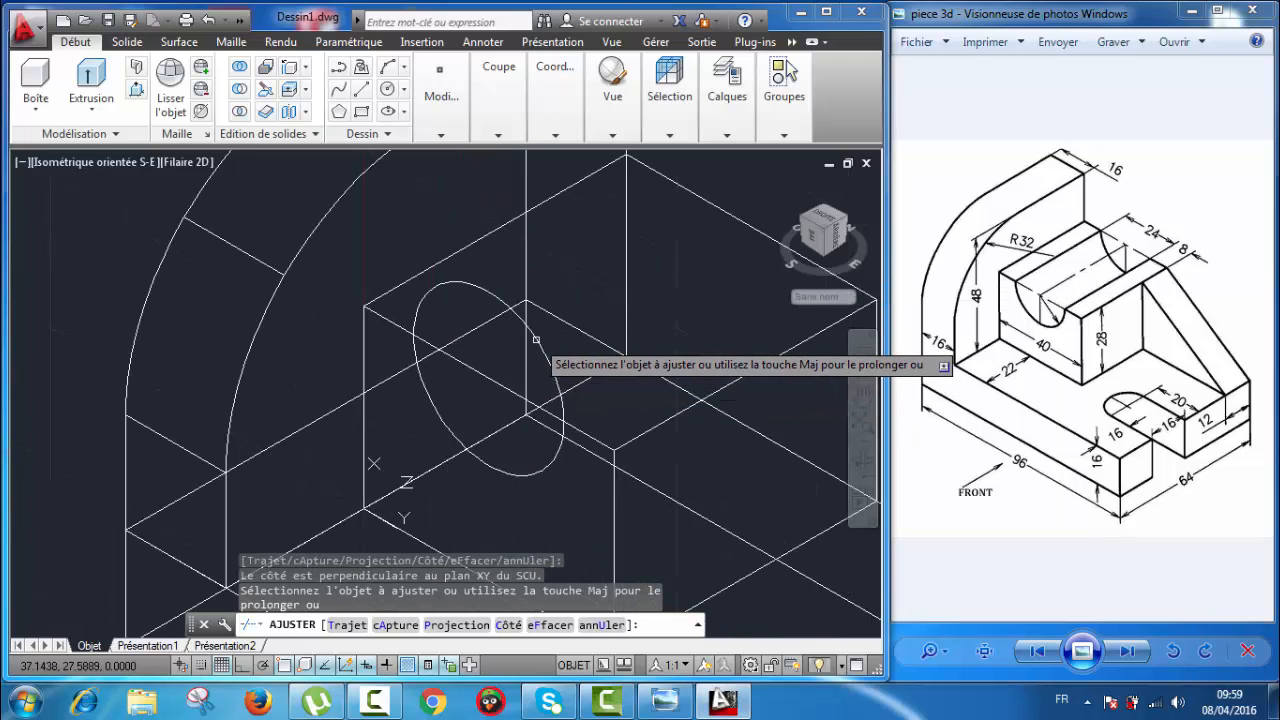
{"action": "scroll", "coordinate": [536, 341], "scroll_direction": "down", "scroll_amount": 3}
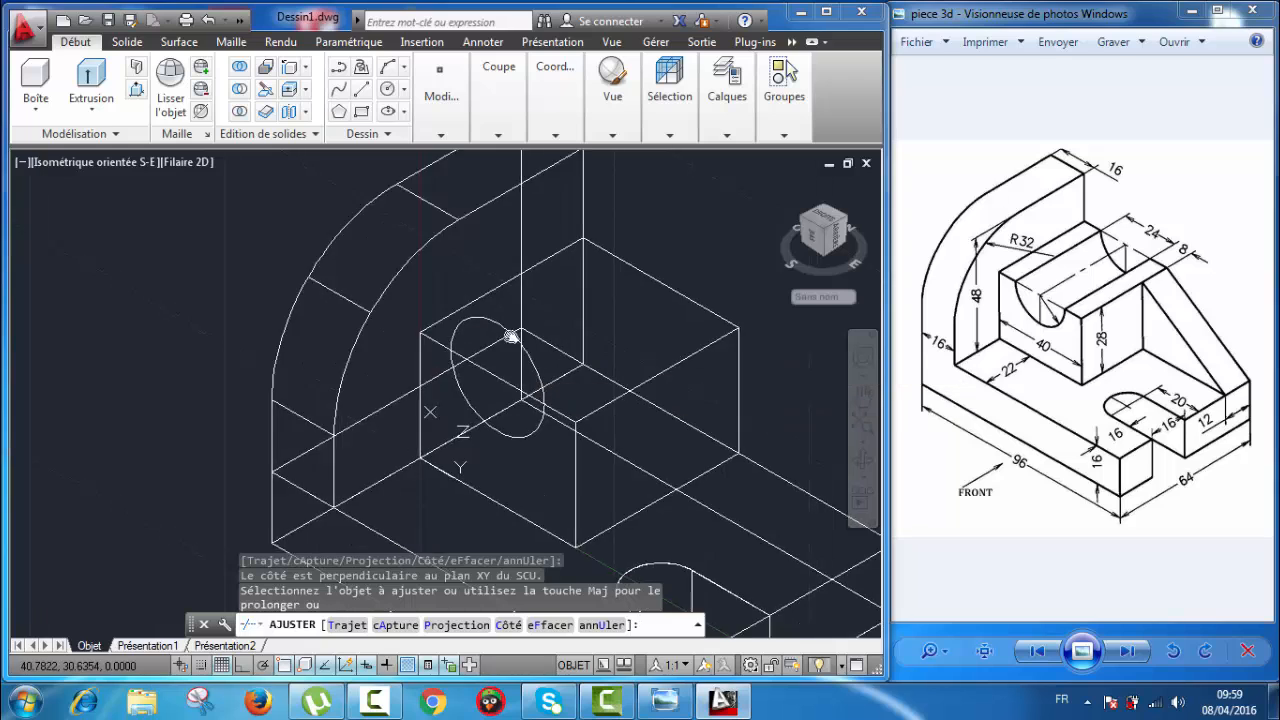
{"action": "middle_click_drag", "start_coordinate": [511, 337], "coordinate": [455, 325]}
{"action": "key", "text": "Escape"}
- Examine the circle's position and properties on the block's top front edge
{"action": "scroll", "coordinate": [453, 330], "scroll_direction": "down", "scroll_amount": 2}
{"action": "scroll", "coordinate": [446, 374], "scroll_direction": "up", "scroll_amount": 2}
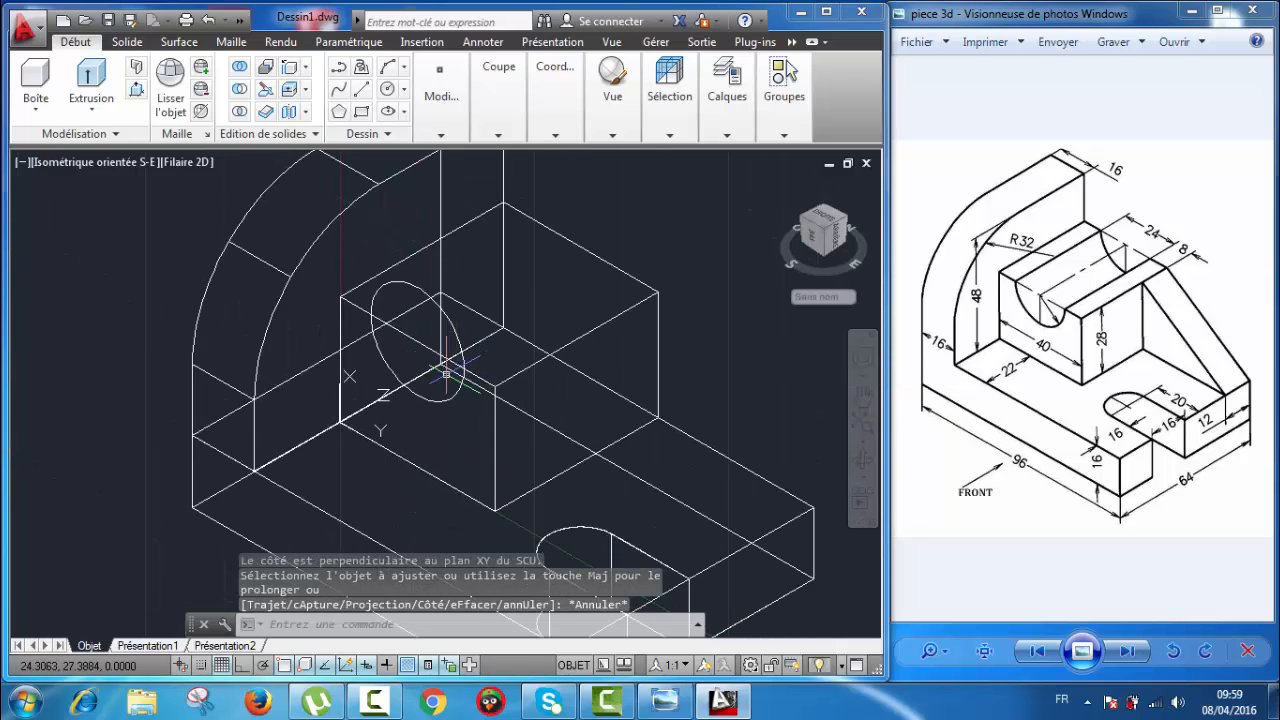
{"action": "scroll", "coordinate": [446, 374], "scroll_direction": "up", "scroll_amount": 4}
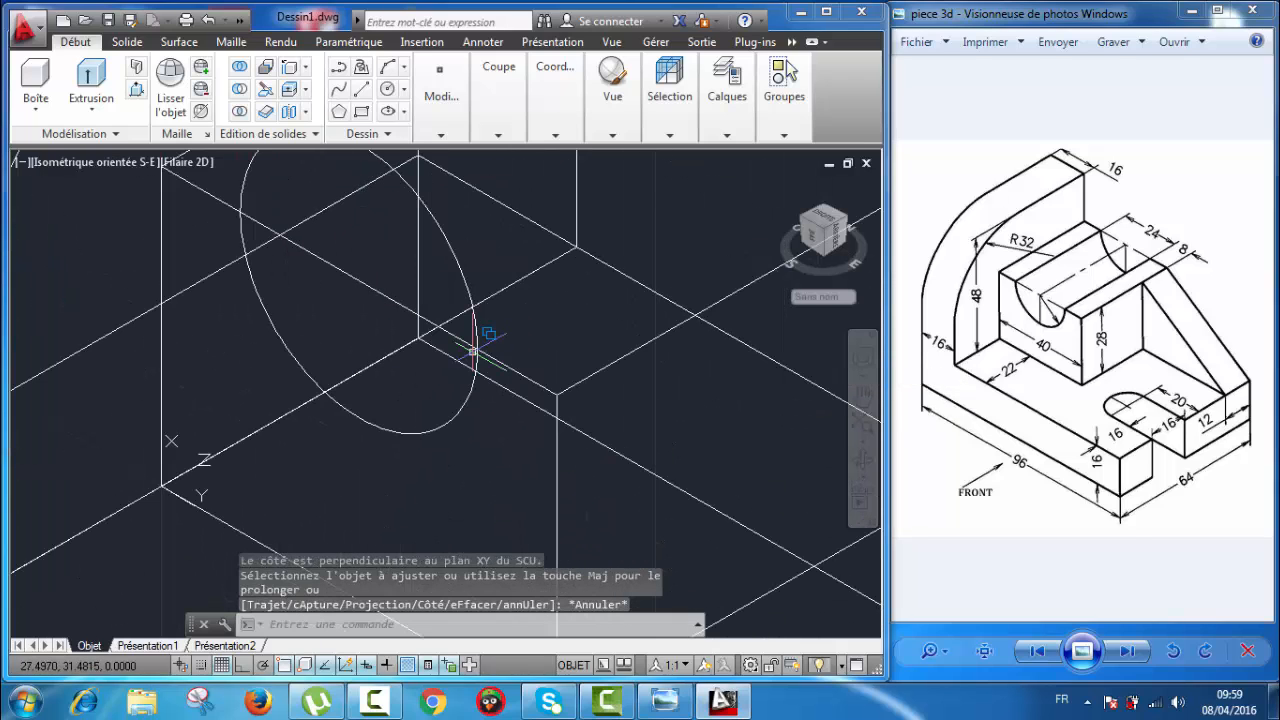
{"action": "left_click", "coordinate": [437, 222]}
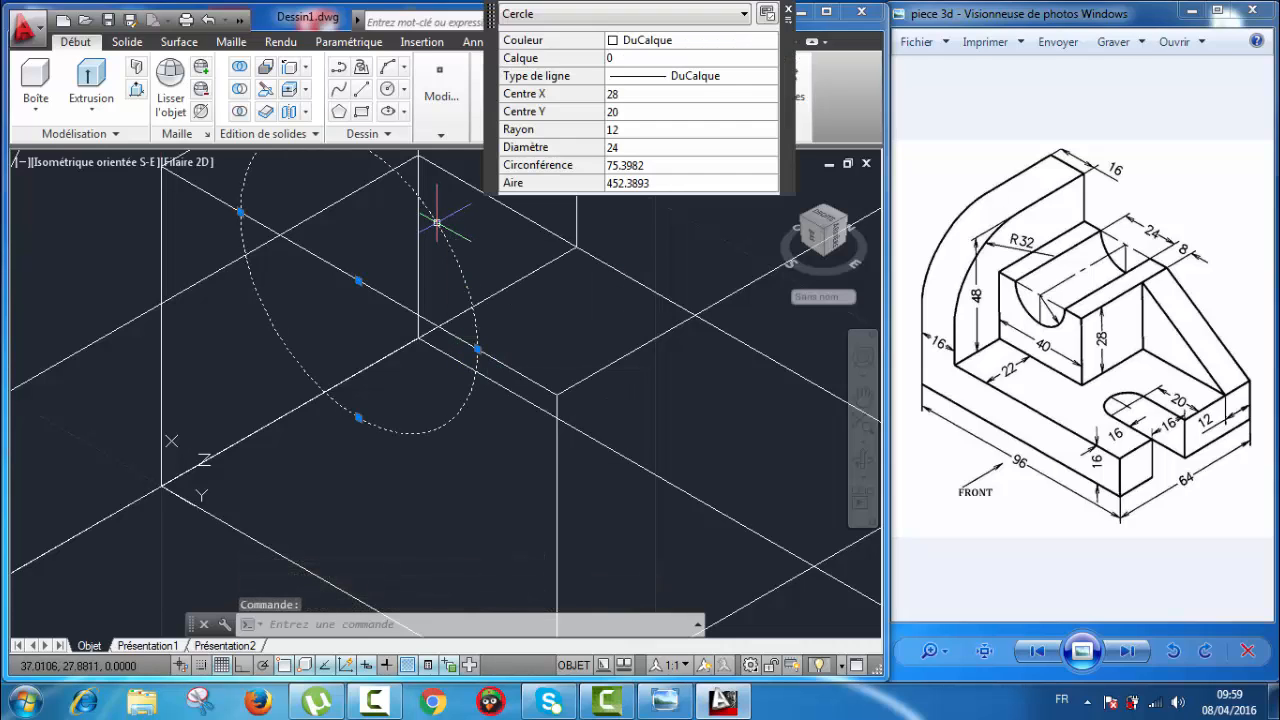
{"action": "key", "text": "Escape"}
{"action": "scroll", "coordinate": [435, 270], "scroll_direction": "down", "scroll_amount": 3}
{"action": "scroll", "coordinate": [431, 300], "scroll_direction": "up", "scroll_amount": 5}
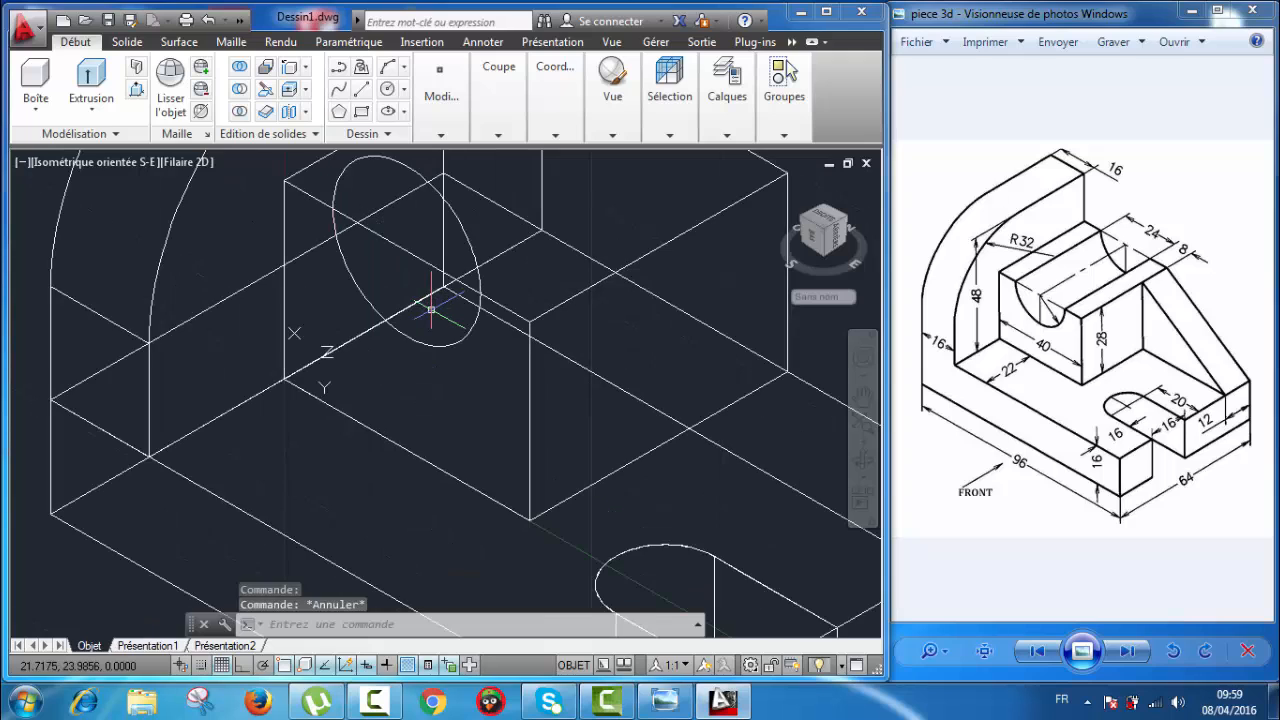
{"action": "scroll", "coordinate": [437, 310], "scroll_direction": "up", "scroll_amount": 2}
{"action": "mouse_move", "coordinate": [457, 311]}
{"action": "middle_mouse_down"}
{"action": "mouse_move", "coordinate": [487, 323]}
{"action": "mouse_move", "coordinate": [435, 310]}
{"action": "middle_mouse_up"}
{"action": "scroll", "coordinate": [487, 323], "scroll_direction": "down", "scroll_amount": 2}
- Presspull the circle on the block's top front edge into a cylinder reaching beyond the block's rear face
{"action": "scroll", "coordinate": [488, 316], "scroll_direction": "down", "scroll_amount": 2}
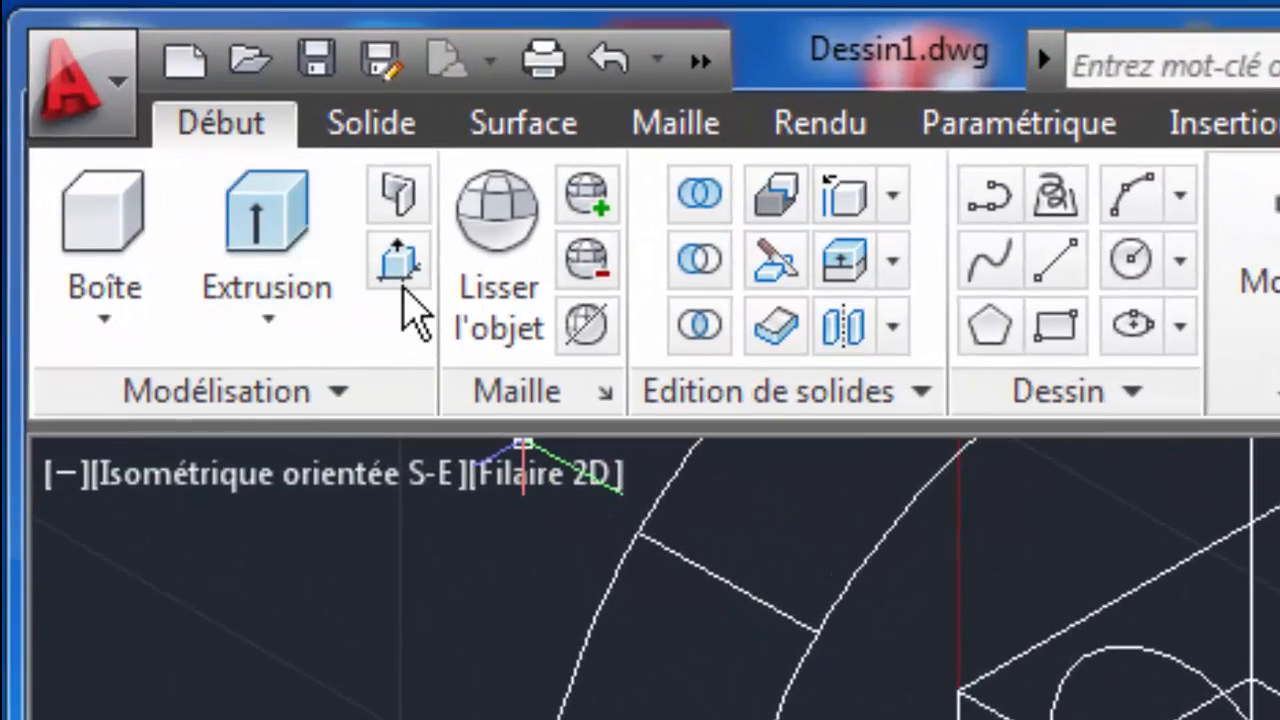
{"action": "left_click", "coordinate": [399, 259]}
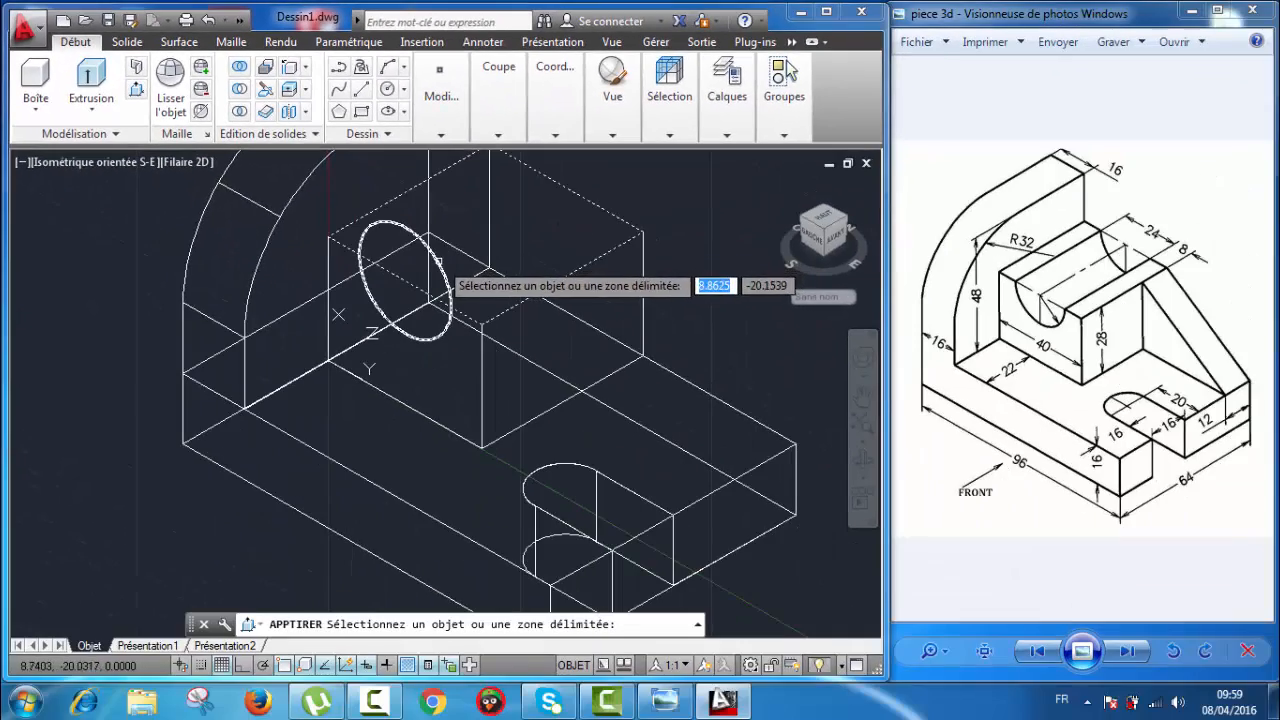
{"action": "left_click", "coordinate": [405, 280]}
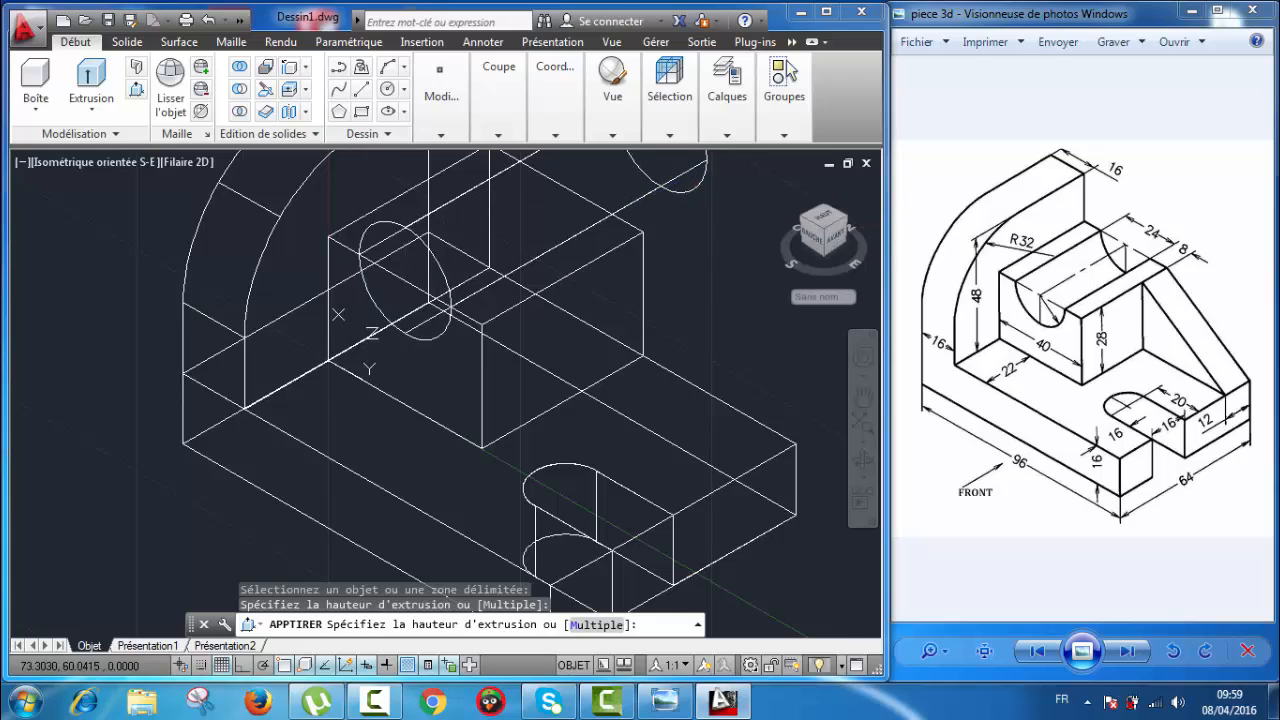
{"action": "left_click", "coordinate": [672, 182]}
{"action": "scroll", "coordinate": [635, 285], "scroll_direction": "down", "scroll_amount": 2}
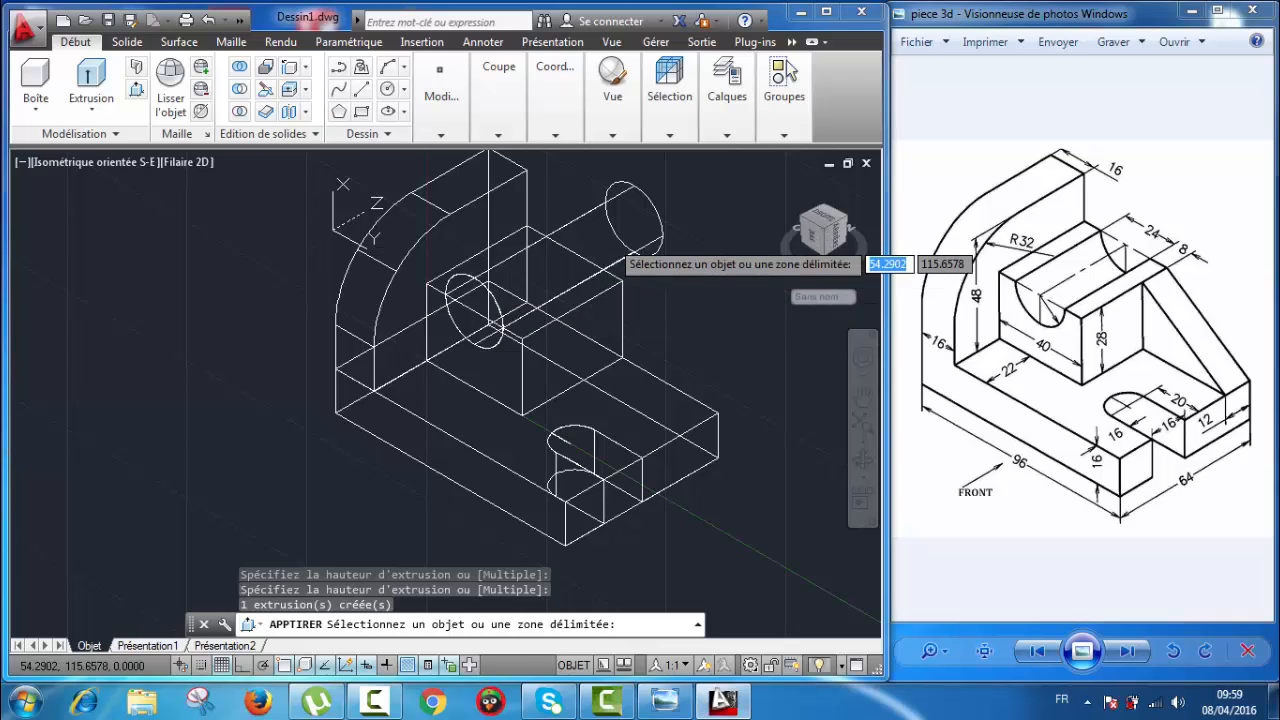
{"action": "key", "text": "Return"}
{"action": "middle_click_drag", "start_coordinate": [563, 350], "coordinate": [506, 350]}
{"action": "scroll", "coordinate": [451, 323], "scroll_direction": "up", "scroll_amount": 2}
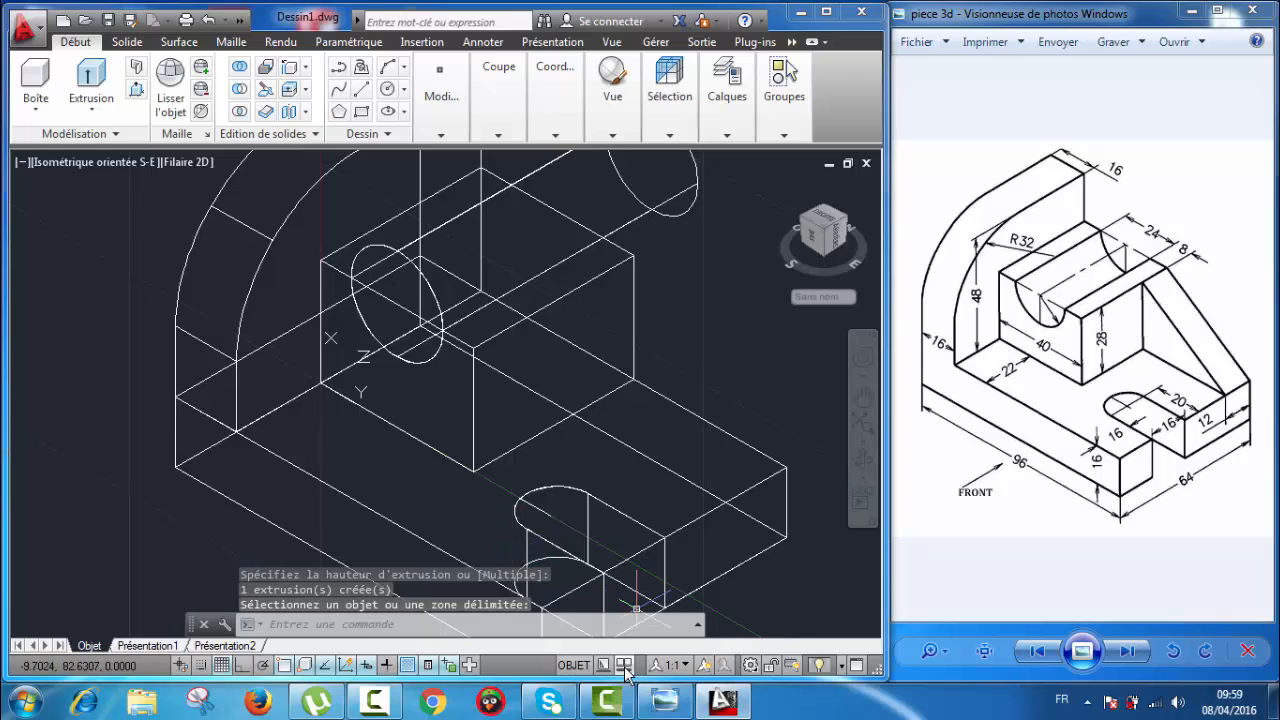
{"action": "left_click", "coordinate": [628, 710]}
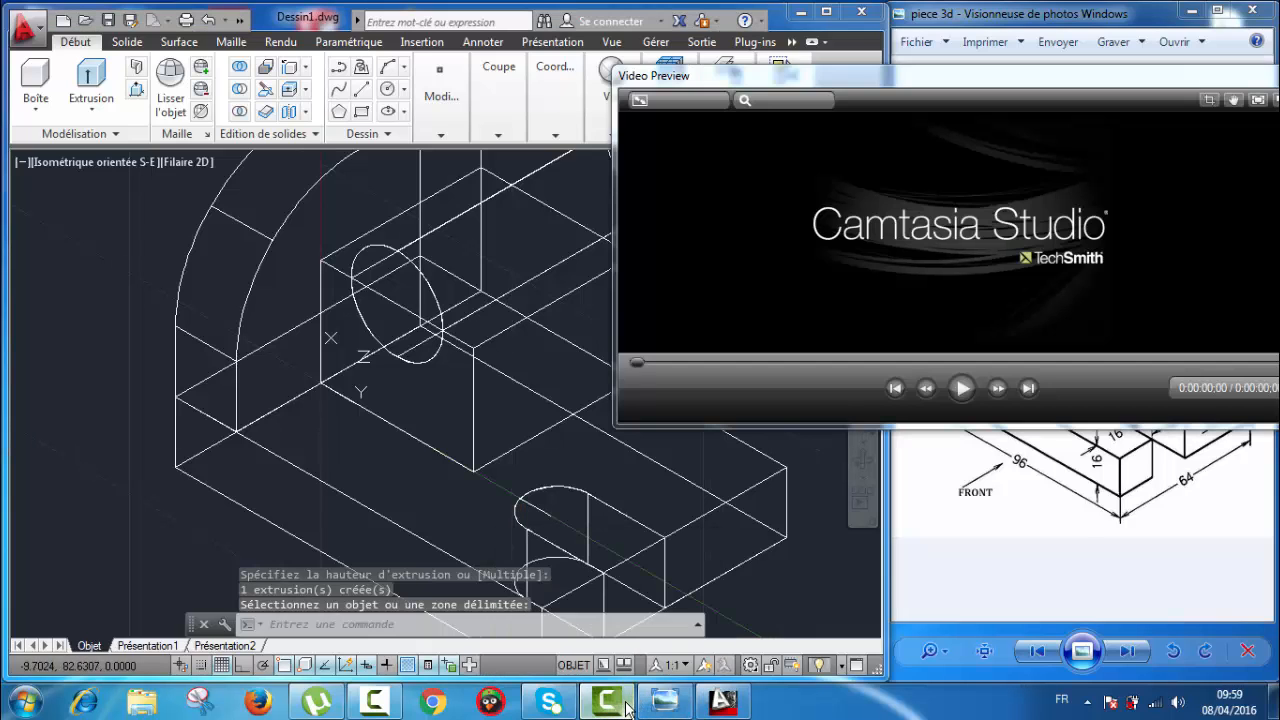
{"action": "left_click", "coordinate": [628, 710]}
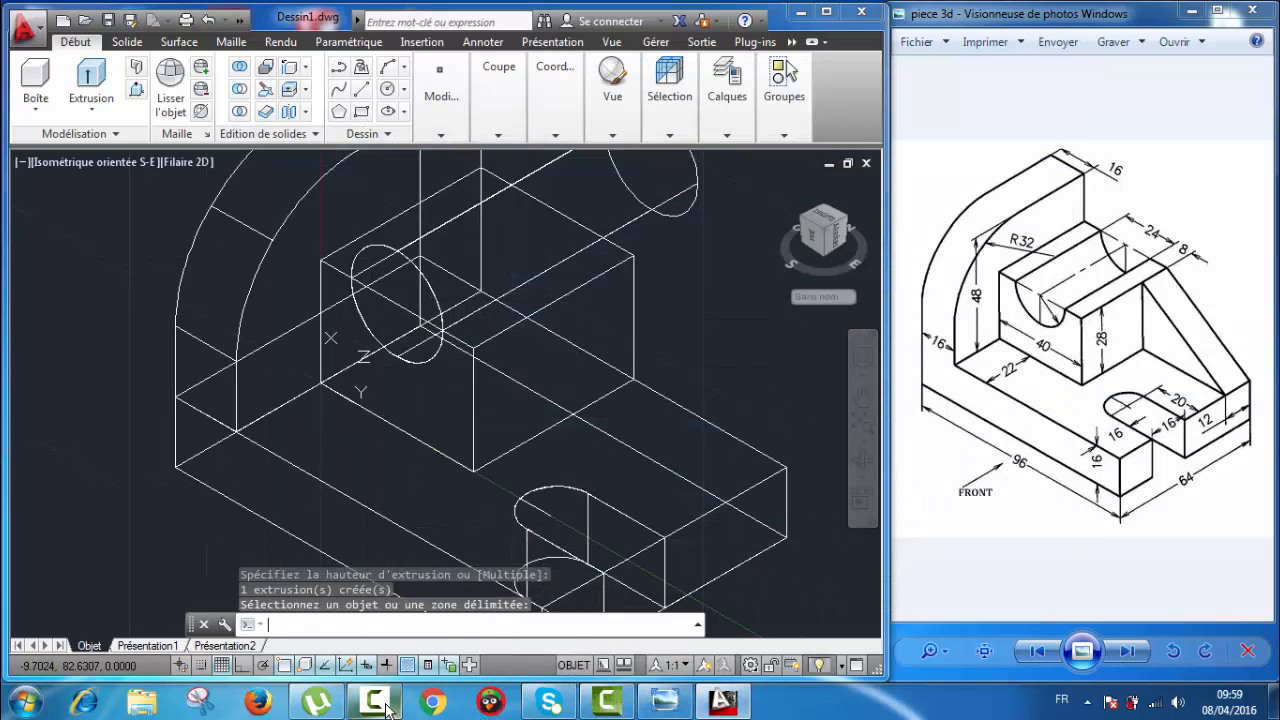
{"action": "left_click", "coordinate": [387, 708]}
{"action": "left_click", "coordinate": [1190, 628]}
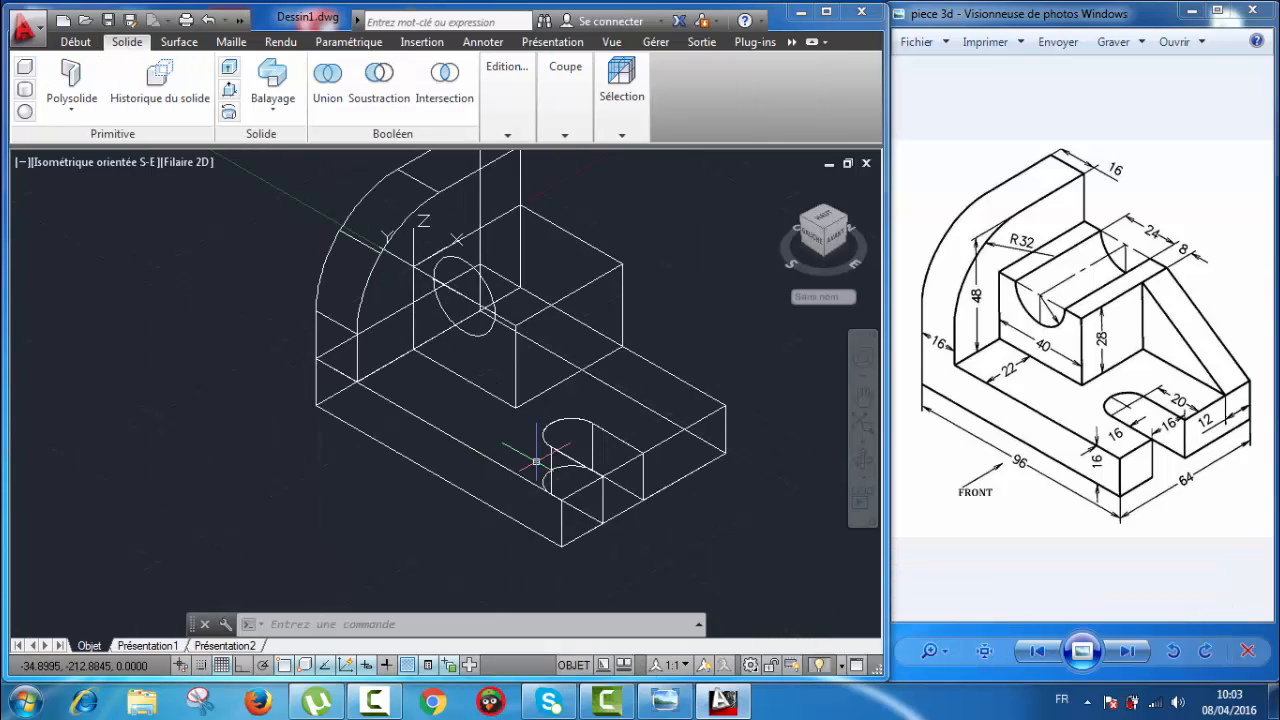
- Extrude the circle on the block's top front edge into a solid cylinder extending past the block's rear face
{"action": "middle_click_drag", "start_coordinate": [631, 354], "coordinate": [585, 373]}
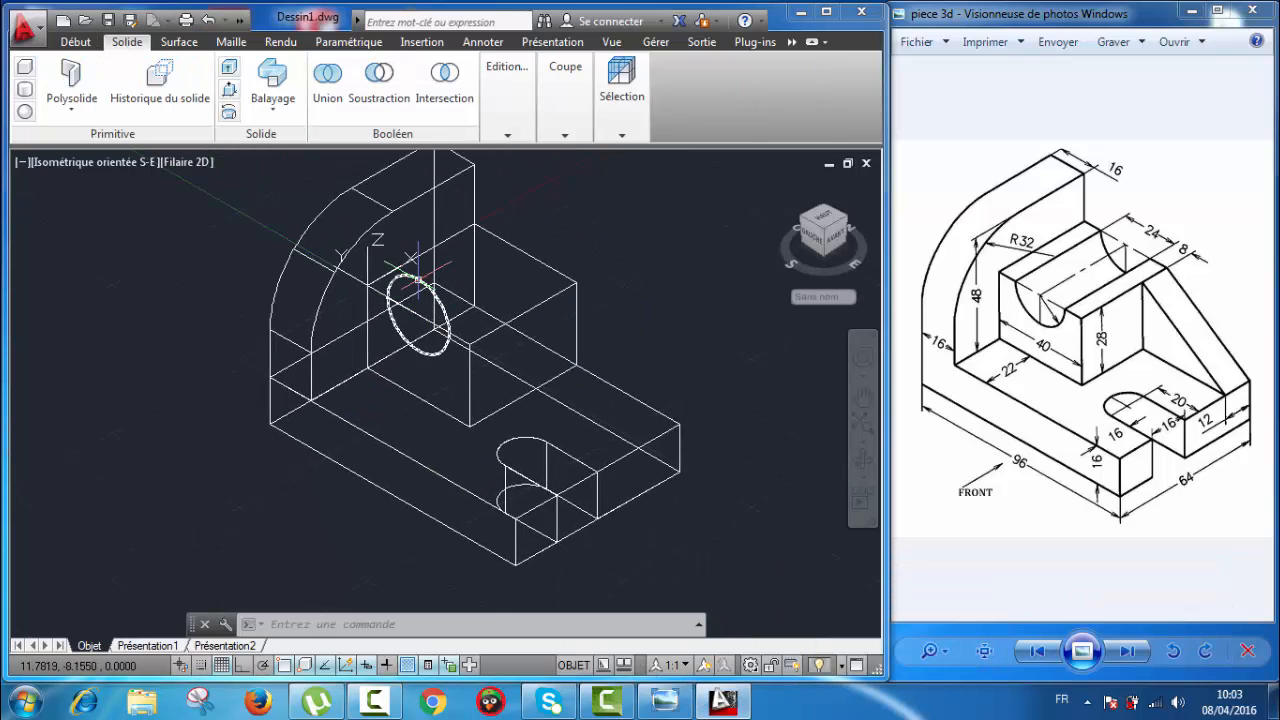
{"action": "scroll", "coordinate": [418, 281], "scroll_direction": "down", "scroll_amount": 2}
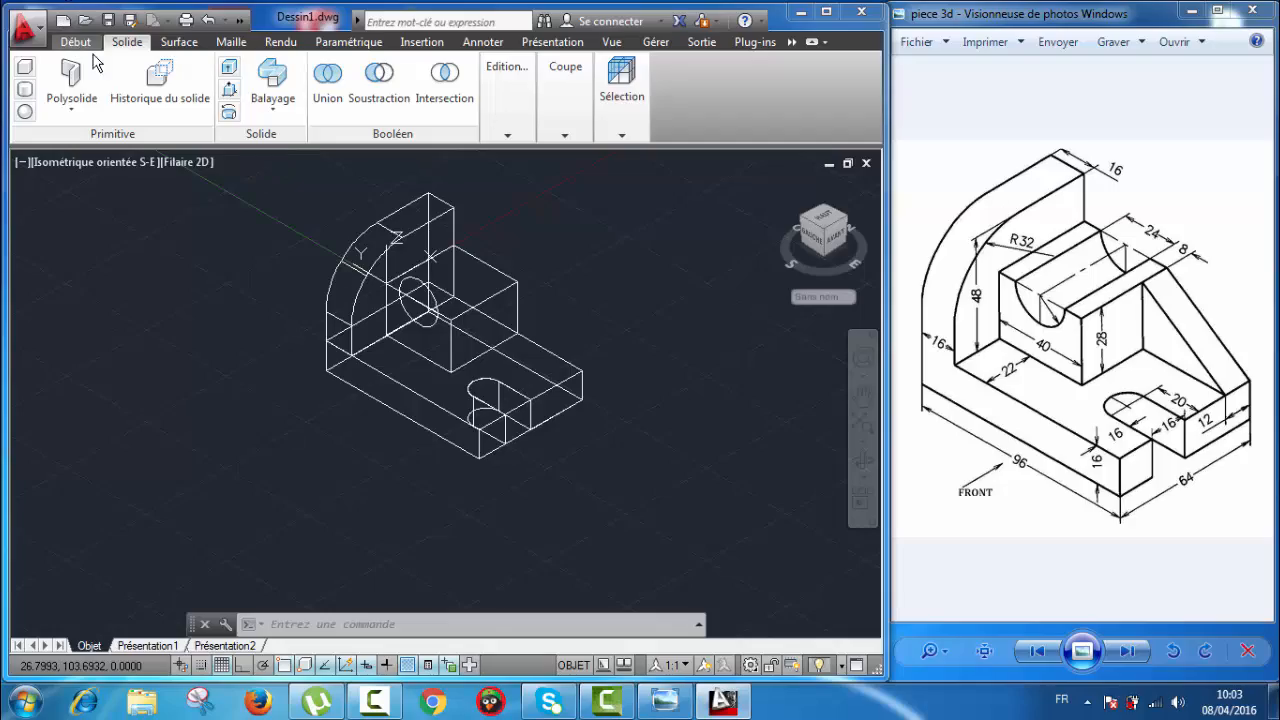
{"action": "left_click", "coordinate": [75, 41]}
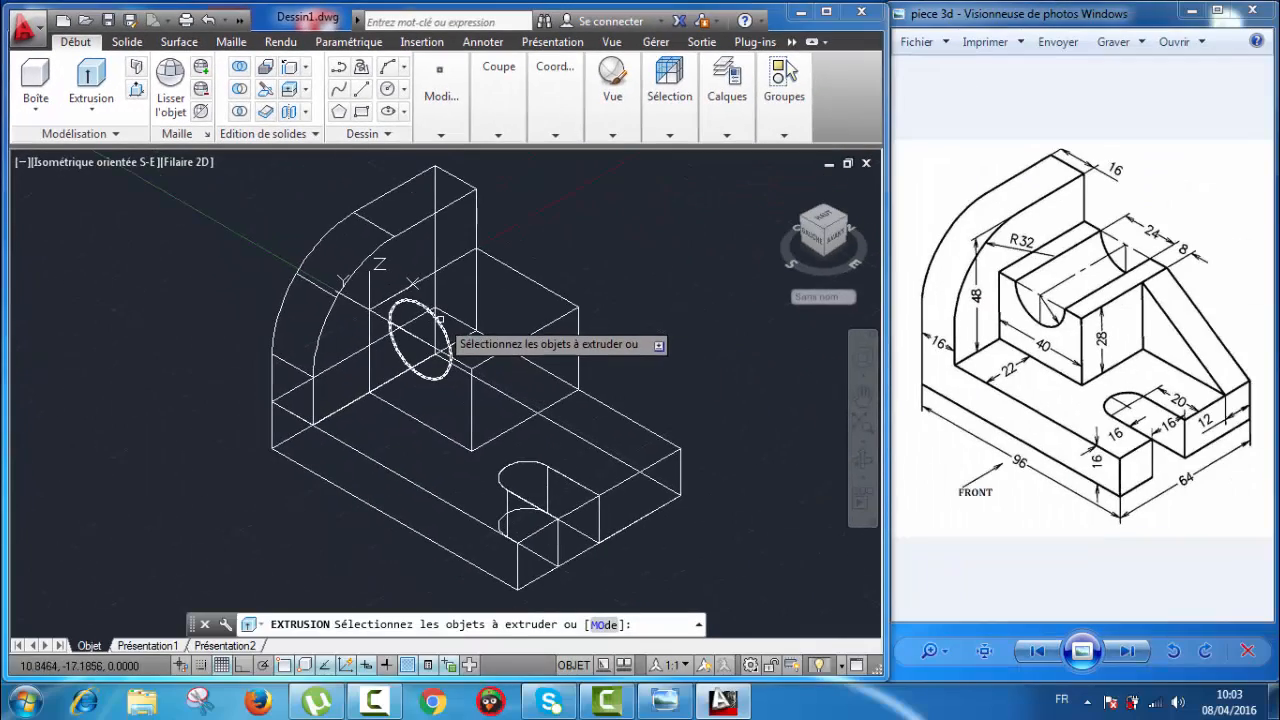
{"action": "left_click", "coordinate": [439, 319]}
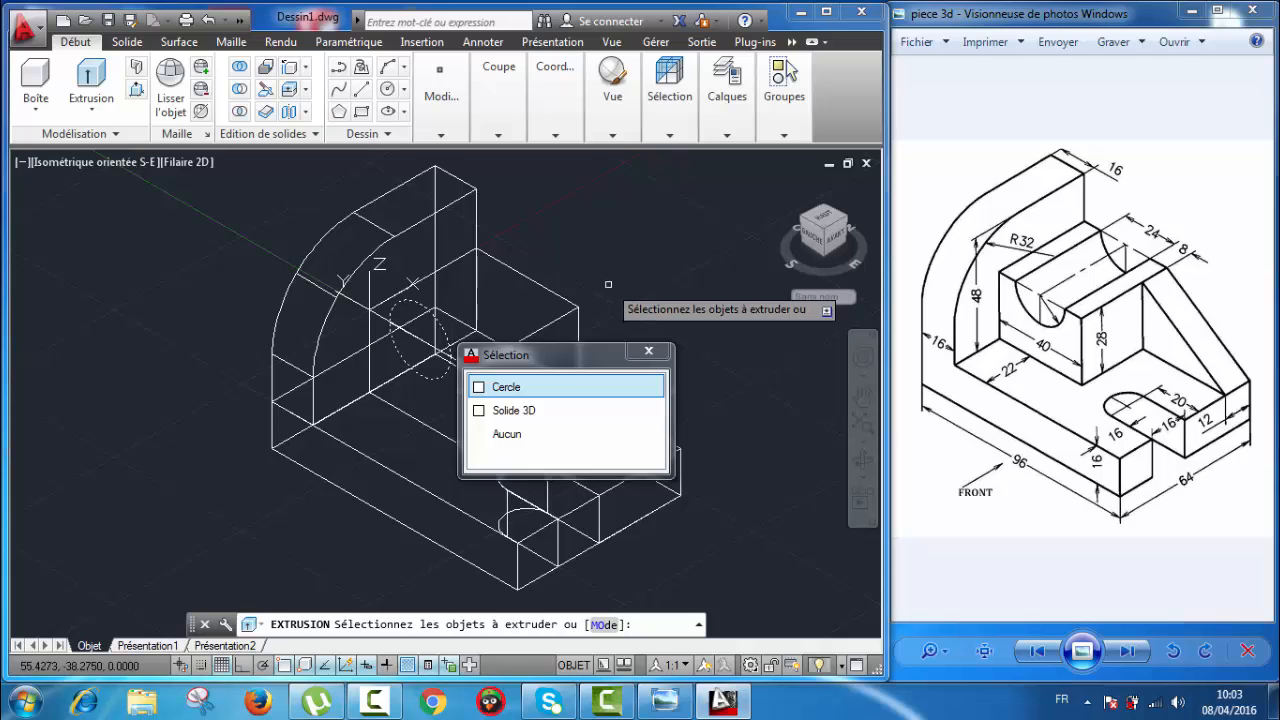
{"action": "key", "text": "Return"}
{"action": "key", "text": "Return"}
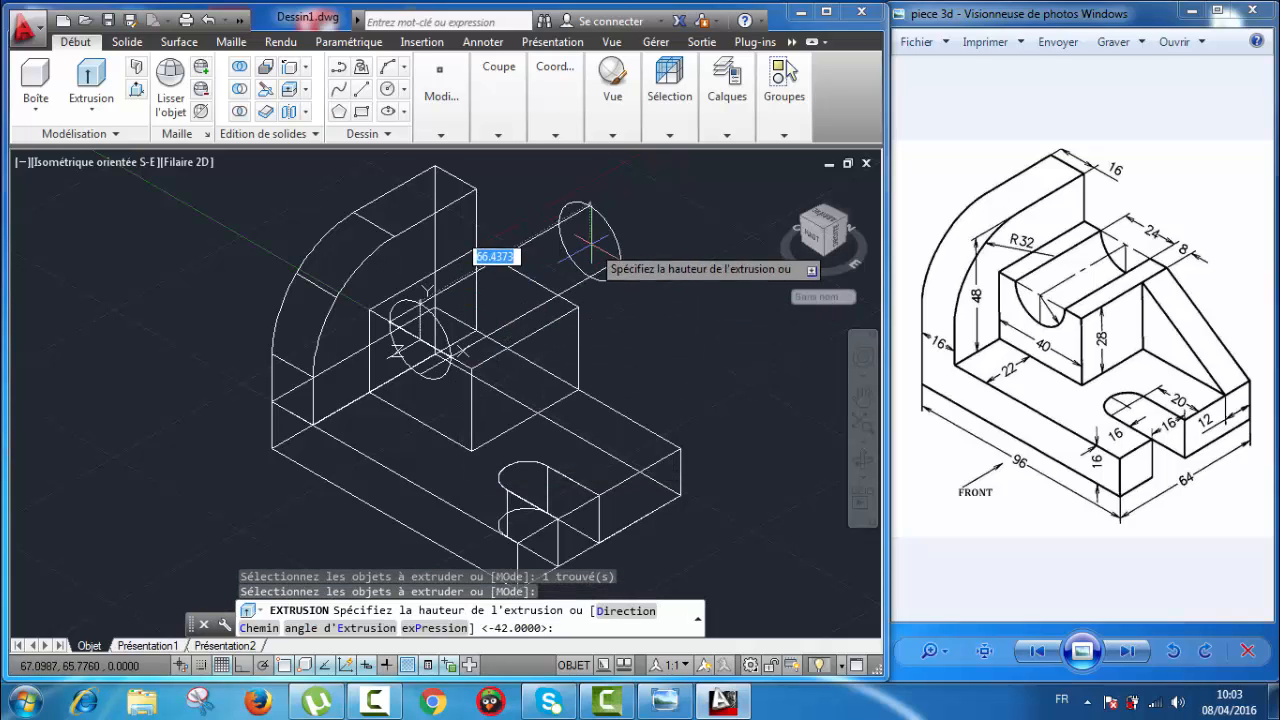
{"action": "left_click", "coordinate": [641, 242]}
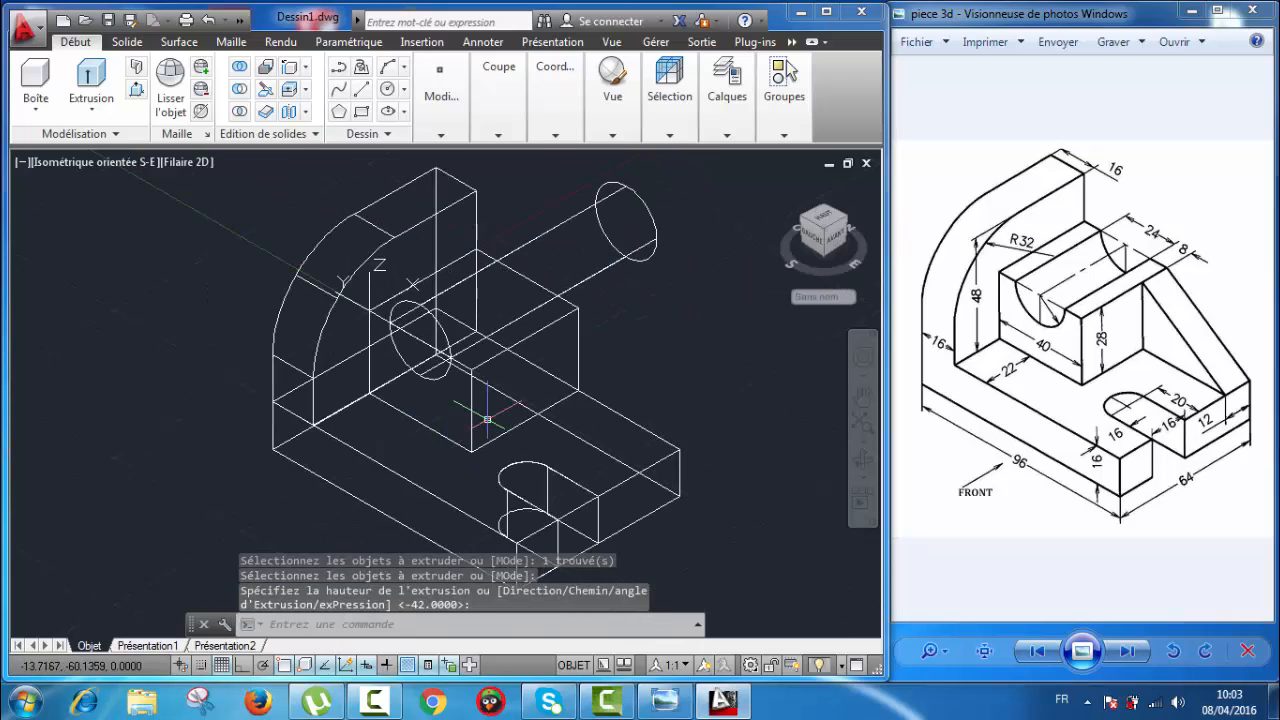
- Set the visual style to Conceptuel and inspect the cylinder passing through the top of the block
{"action": "left_click", "coordinate": [616, 133]}
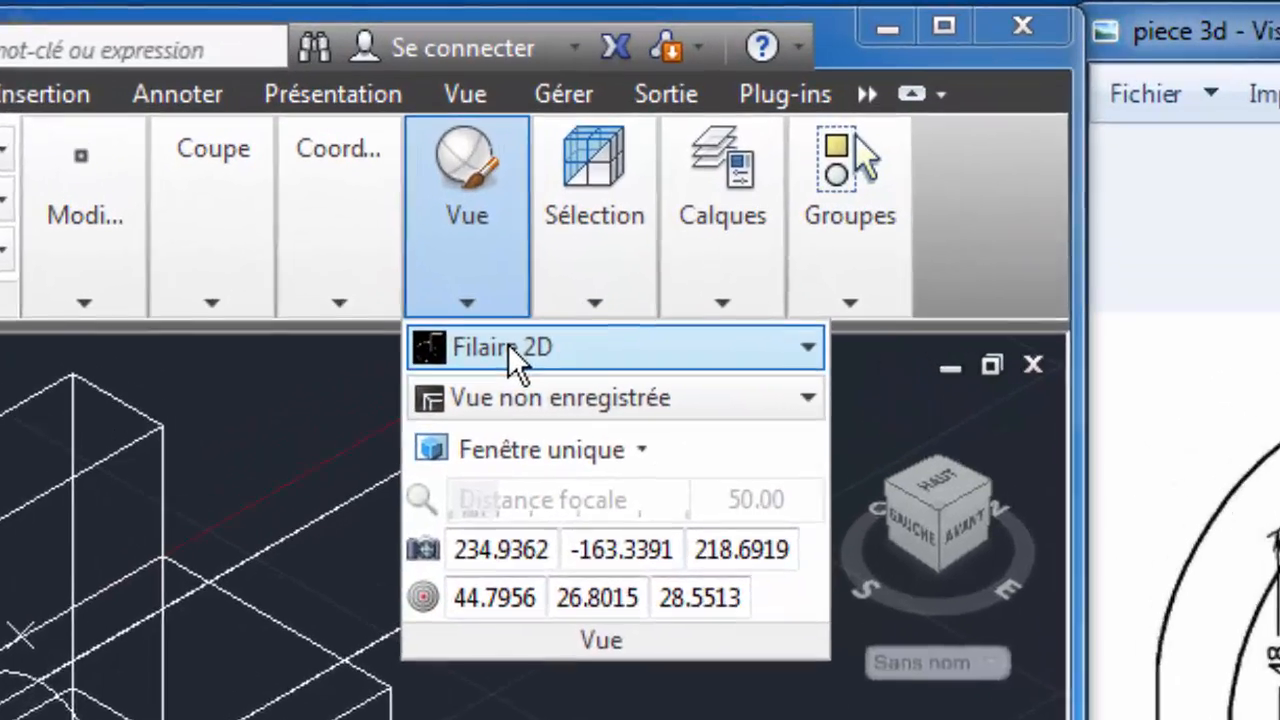
{"action": "left_click", "coordinate": [508, 346]}
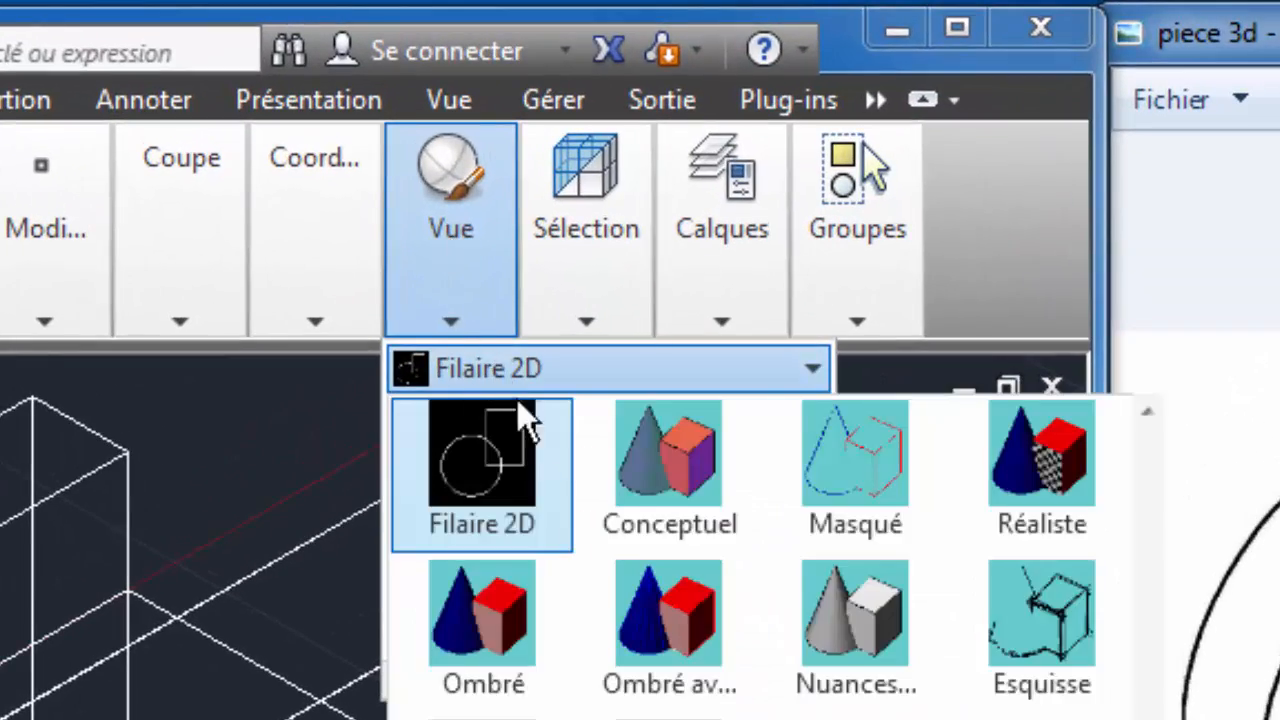
{"action": "left_click", "coordinate": [666, 473]}
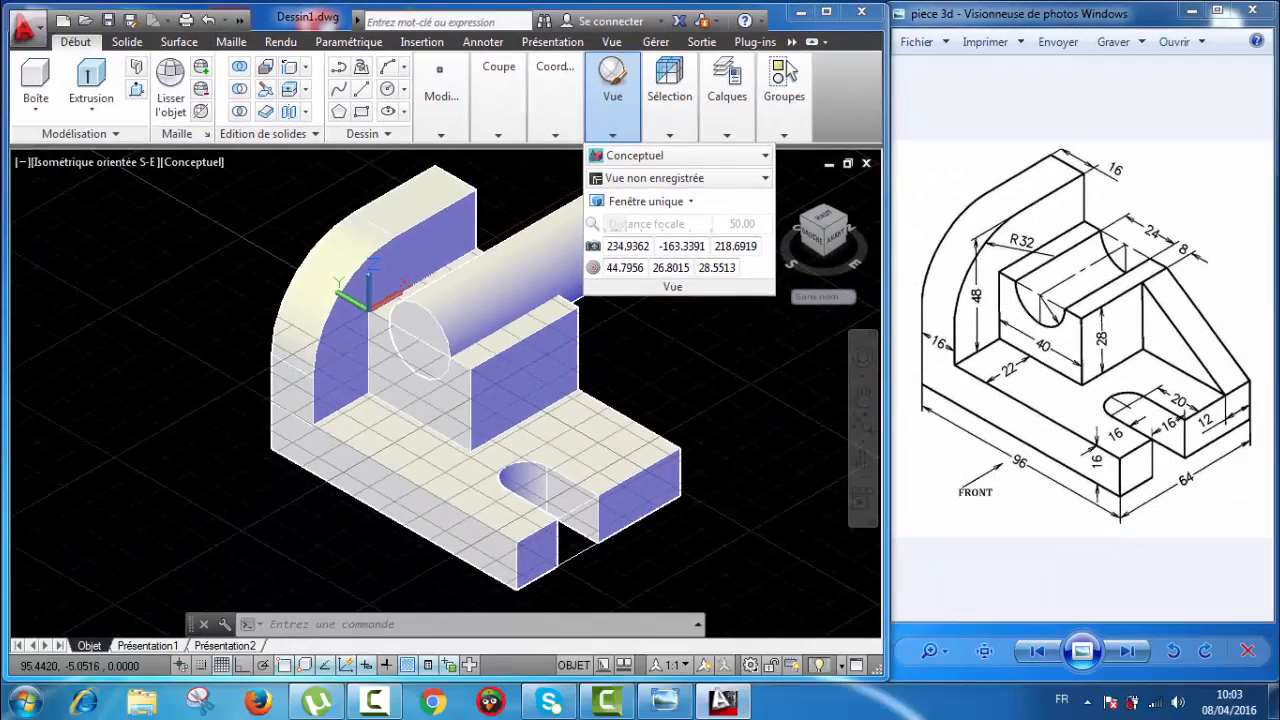
{"action": "scroll", "coordinate": [686, 330], "scroll_direction": "down", "scroll_amount": 2}
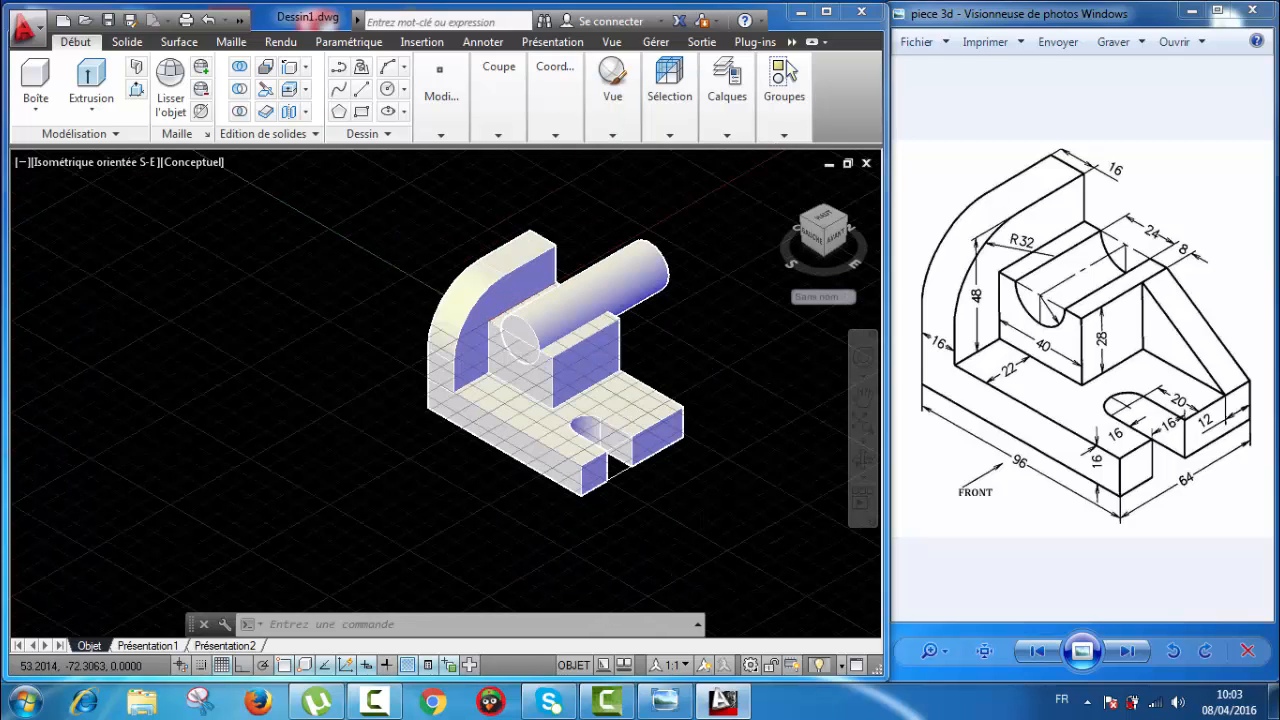
{"action": "scroll", "coordinate": [684, 341], "scroll_direction": "up", "scroll_amount": 5}
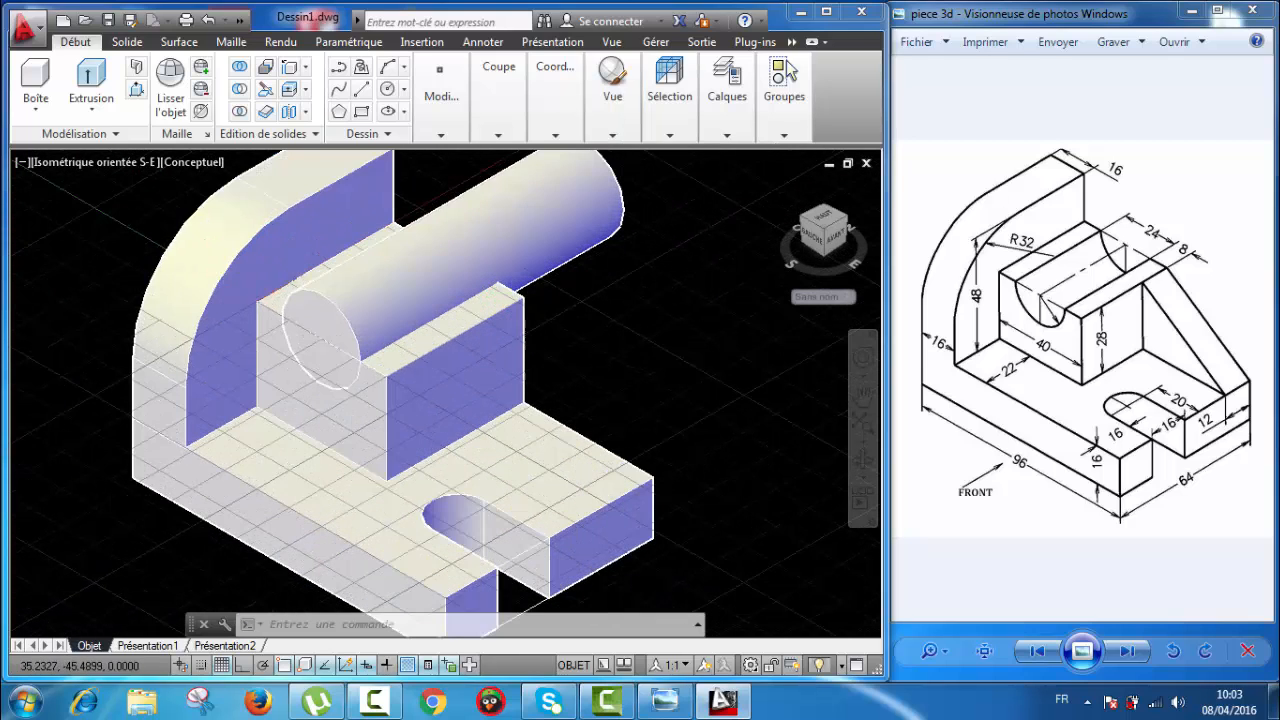
{"action": "scroll", "coordinate": [604, 336], "scroll_direction": "down", "scroll_amount": 3}
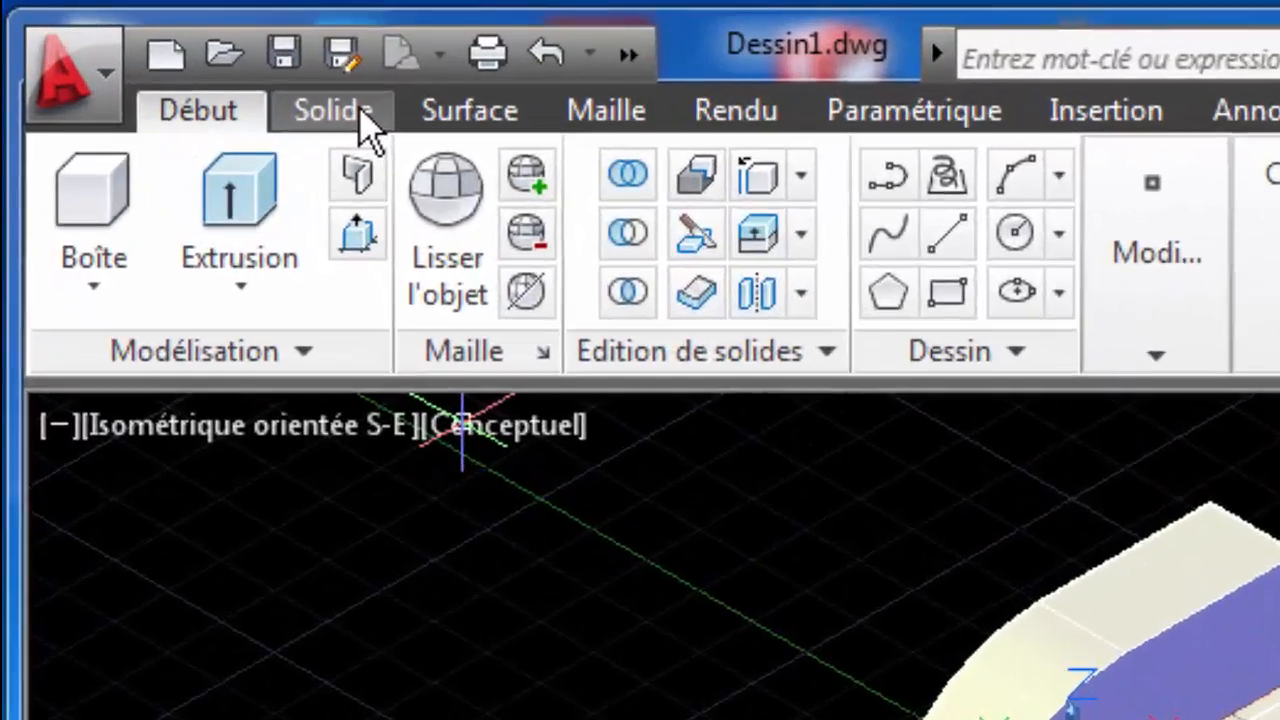
- Subtract the cylinder from the joined block and base solid to cut the semicircular groove
{"action": "left_click", "coordinate": [135, 43]}
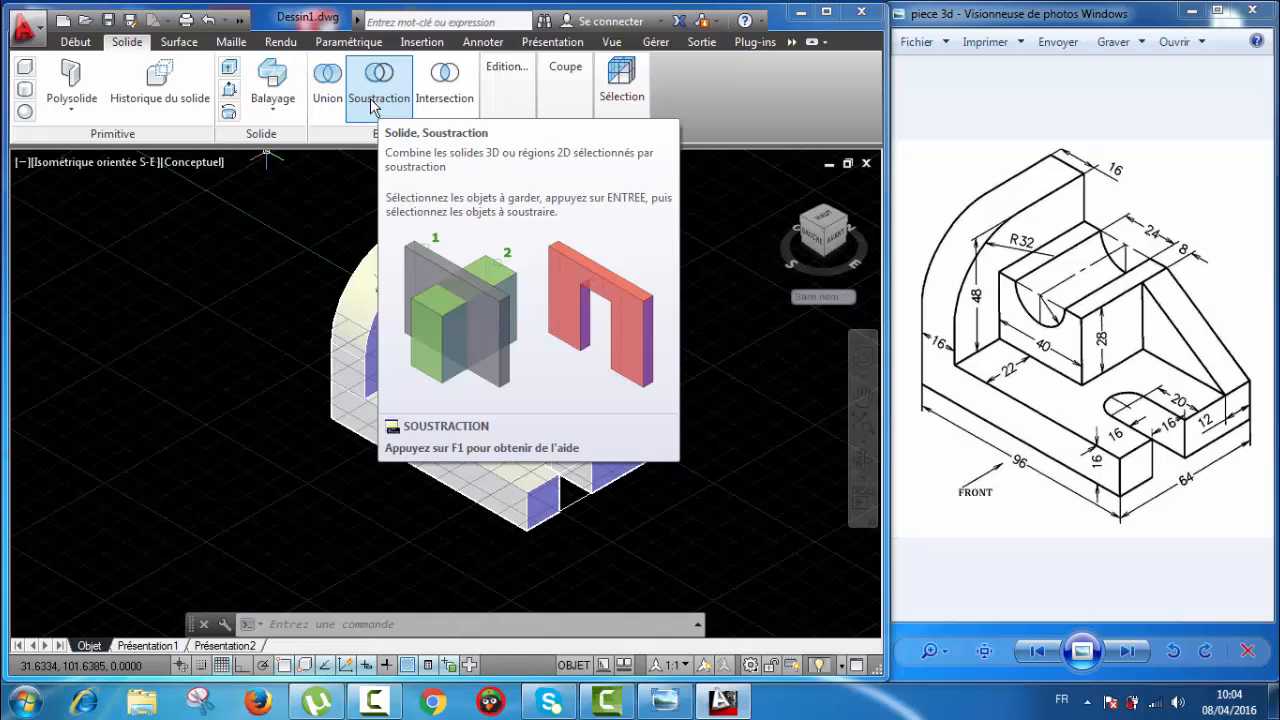
{"action": "left_click", "coordinate": [373, 100]}
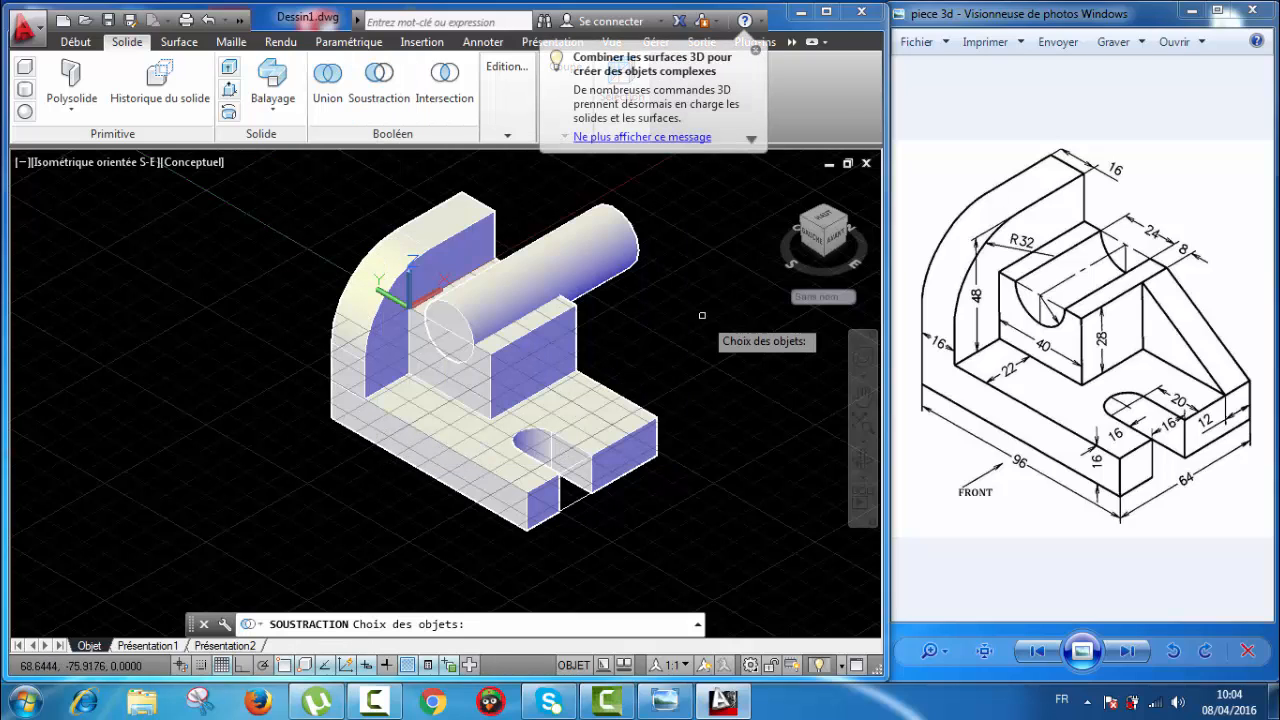
{"action": "left_click", "coordinate": [573, 330]}
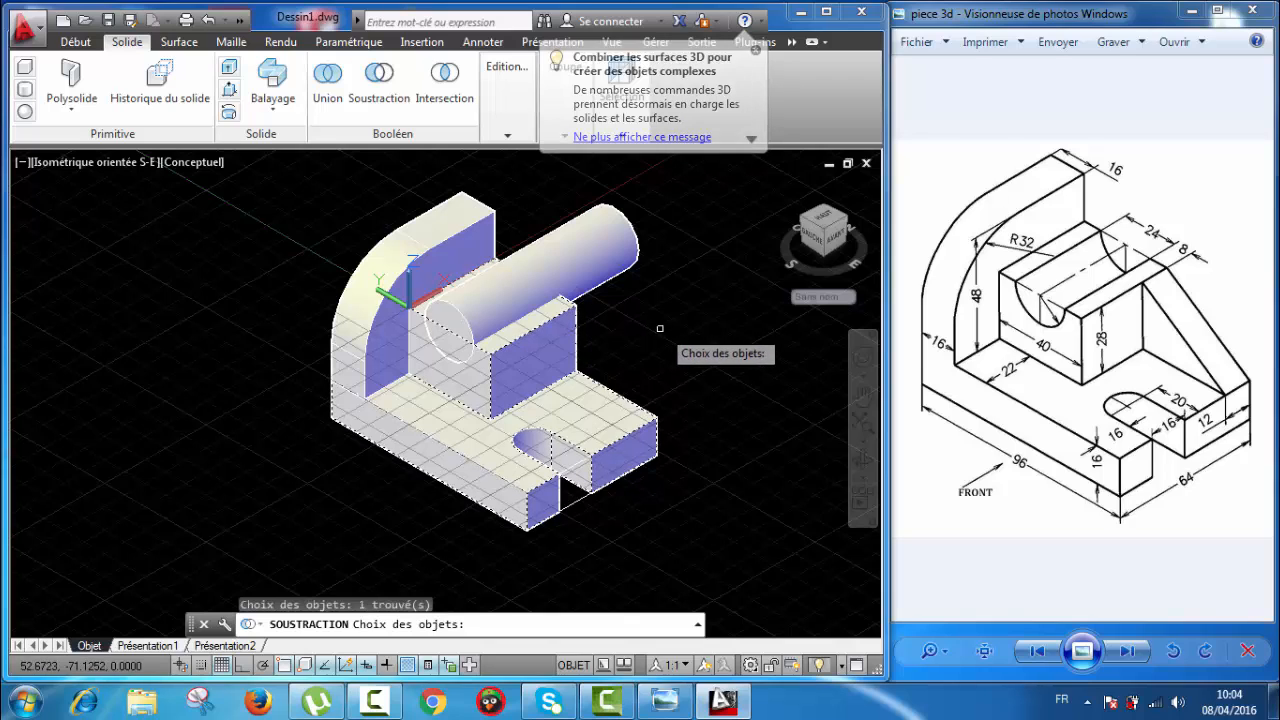
{"action": "scroll", "coordinate": [618, 340], "scroll_direction": "up", "scroll_amount": 2}
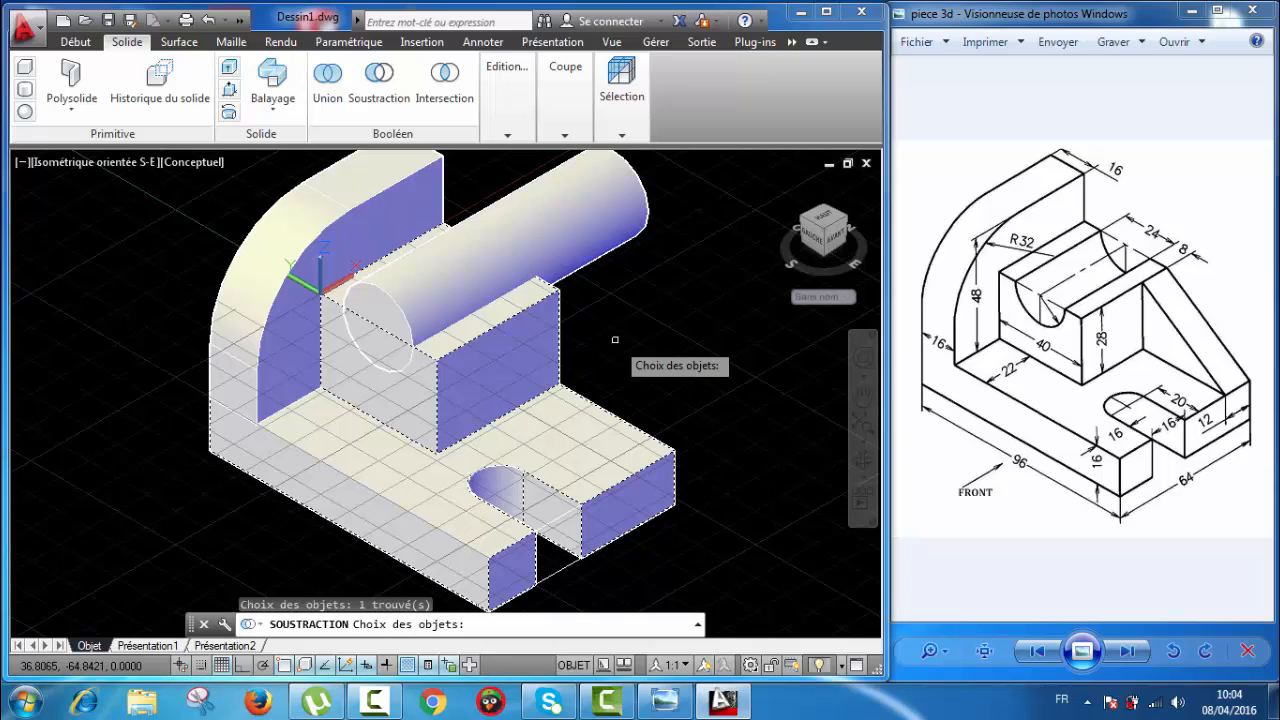
{"action": "key", "text": "Return"}
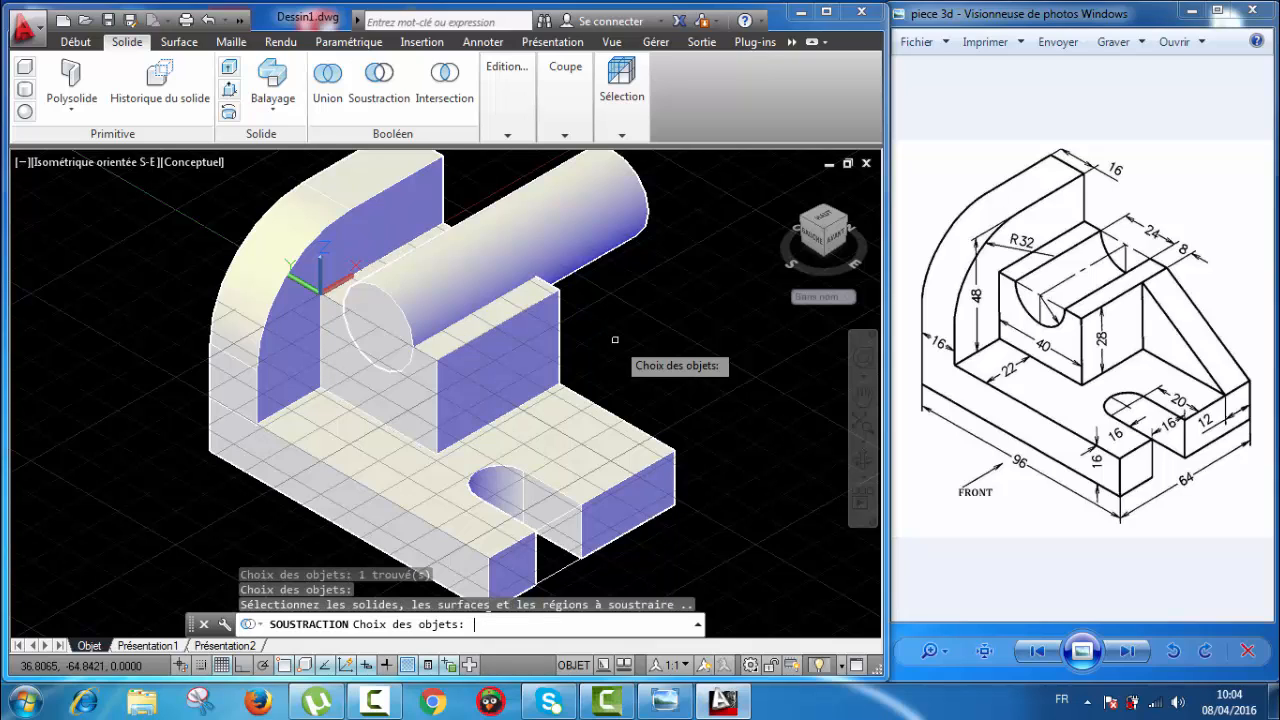
{"action": "left_click", "coordinate": [641, 211]}
{"action": "key", "text": "Return"}
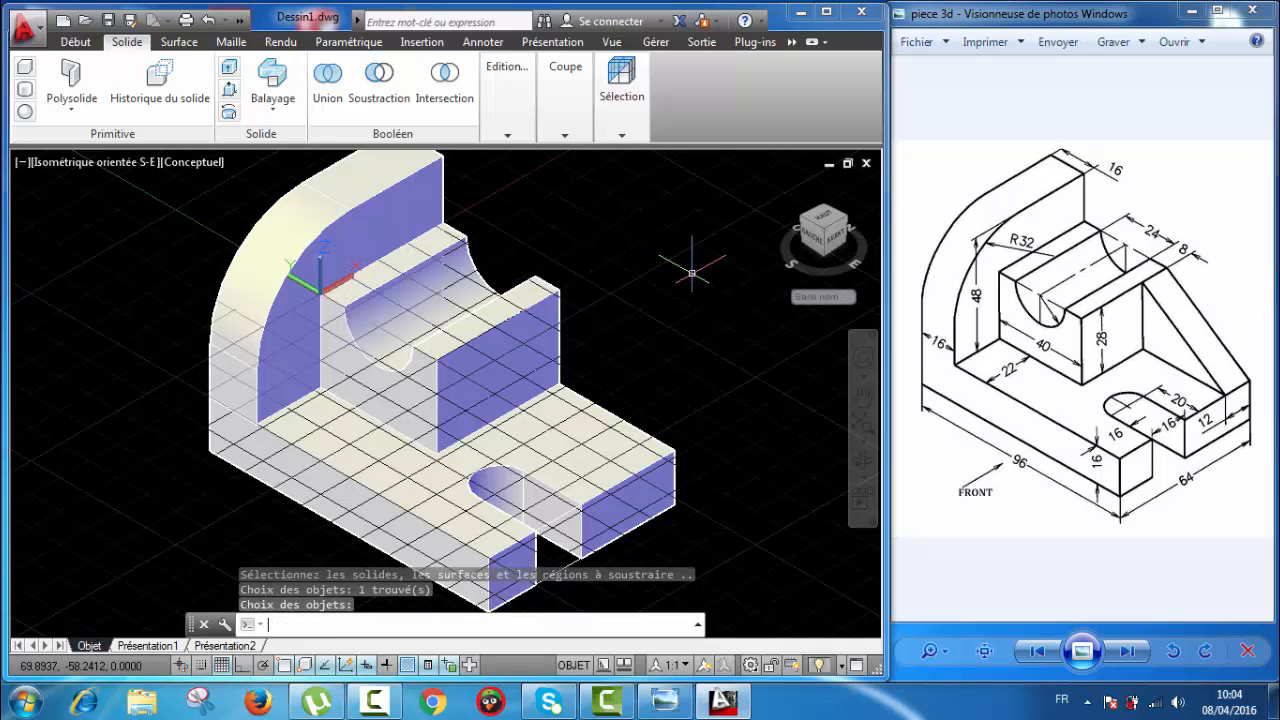
- Inspect the groove in the block and undo the subtraction of the cylinder
{"action": "scroll", "coordinate": [560, 300], "scroll_direction": "up", "scroll_amount": 3}
{"action": "scroll", "coordinate": [414, 338], "scroll_direction": "down", "scroll_amount": 4}
{"action": "scroll", "coordinate": [415, 338], "scroll_direction": "up", "scroll_amount": 3}
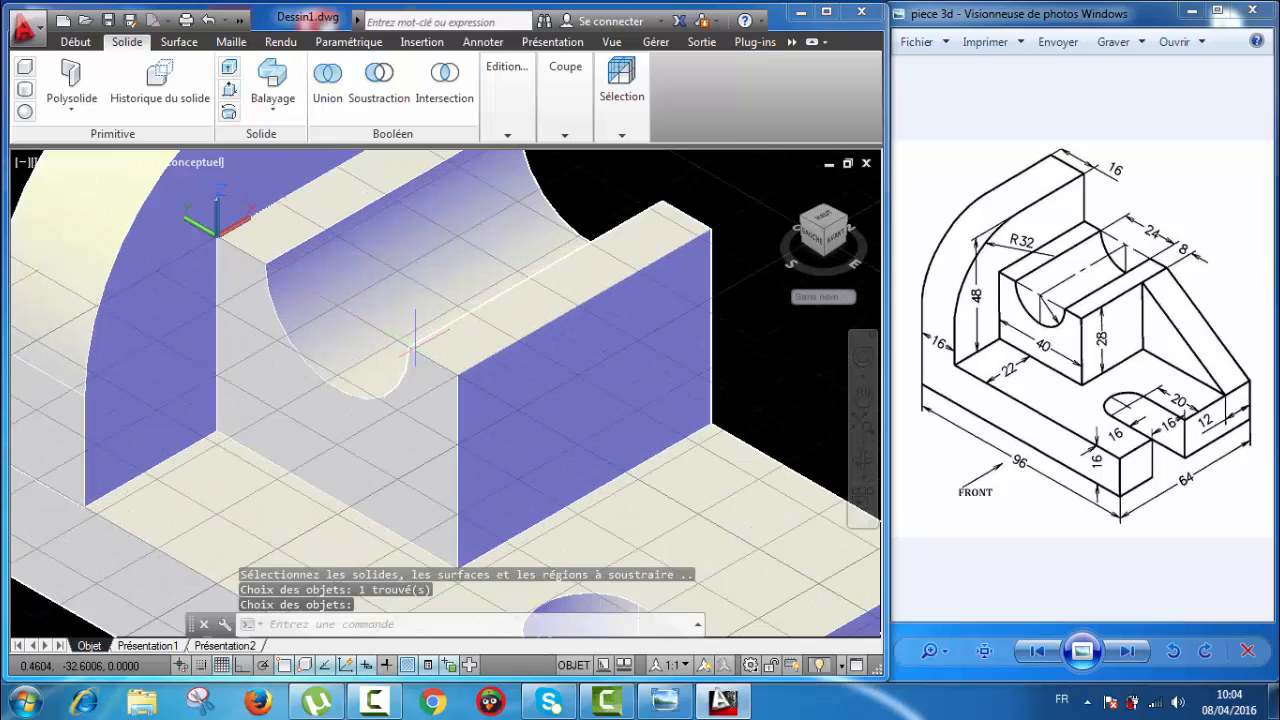
{"action": "scroll", "coordinate": [415, 338], "scroll_direction": "down", "scroll_amount": 4}
{"action": "key", "text": "ctrl+z"}
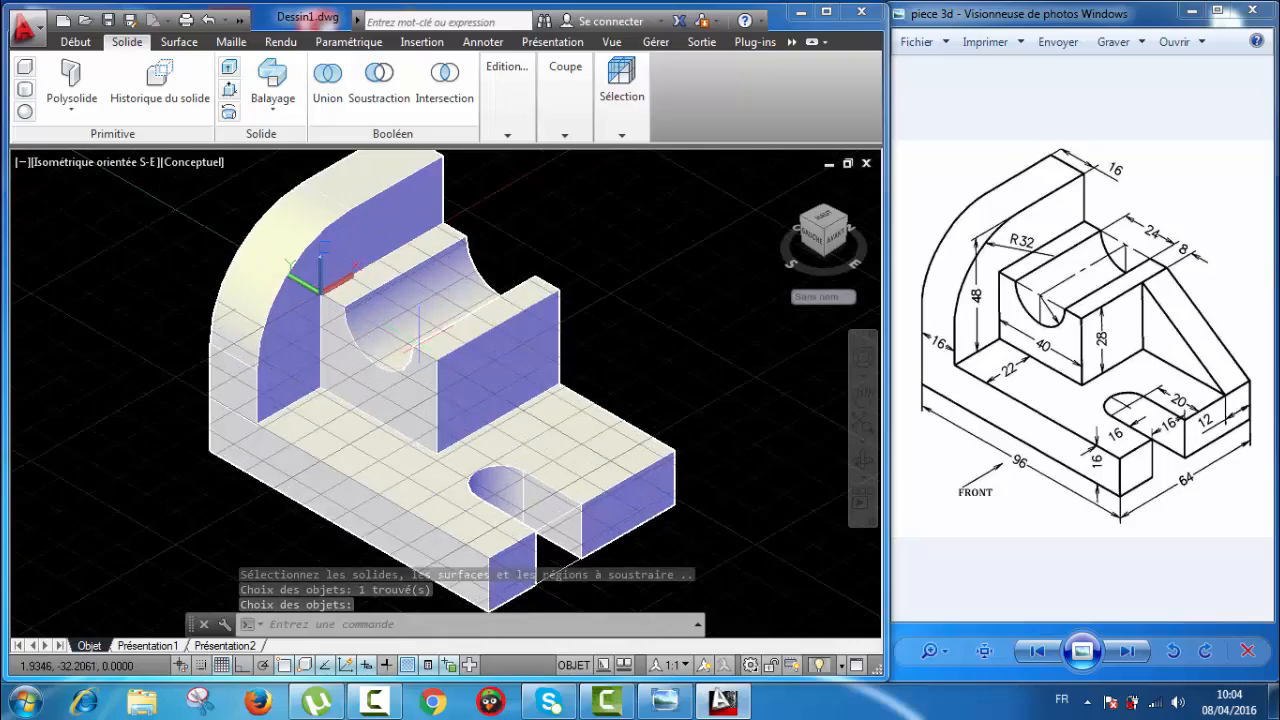
{"action": "key", "text": "ctrl+z"}
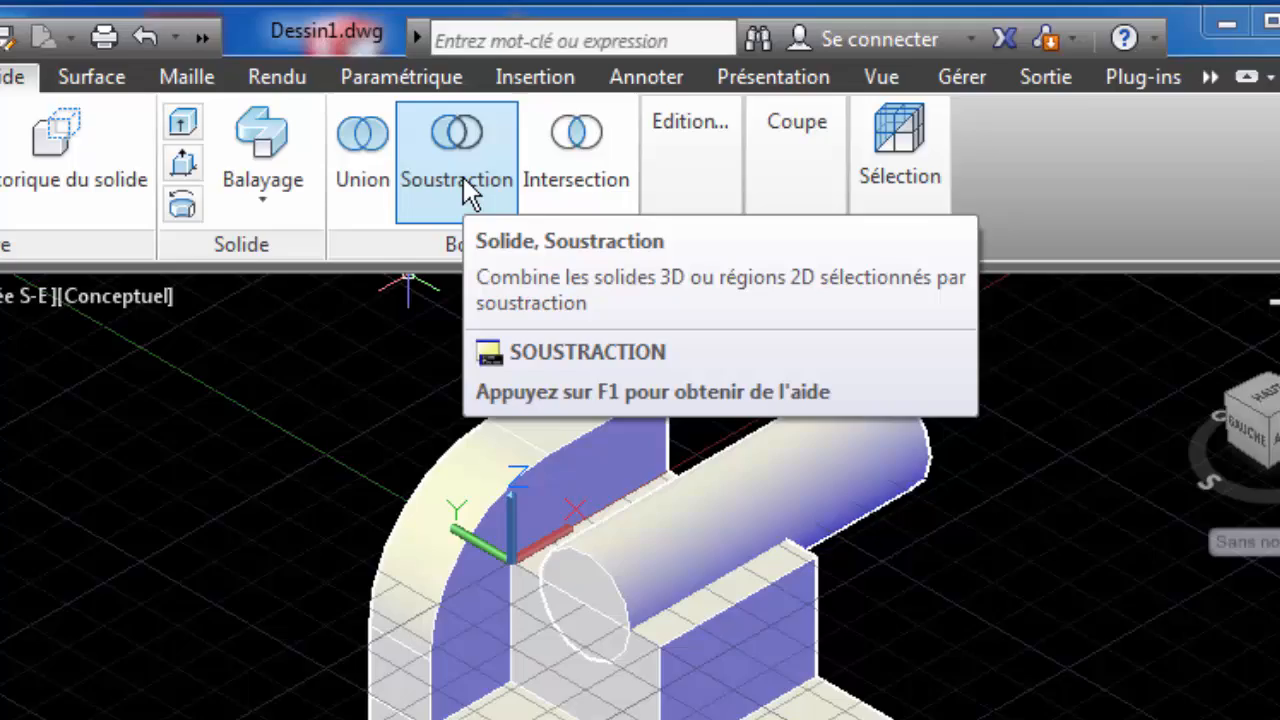
- Cut the semicircular groove again by subtracting the cylinder from the solid formed by the block and base
{"action": "left_click", "coordinate": [625, 340]}
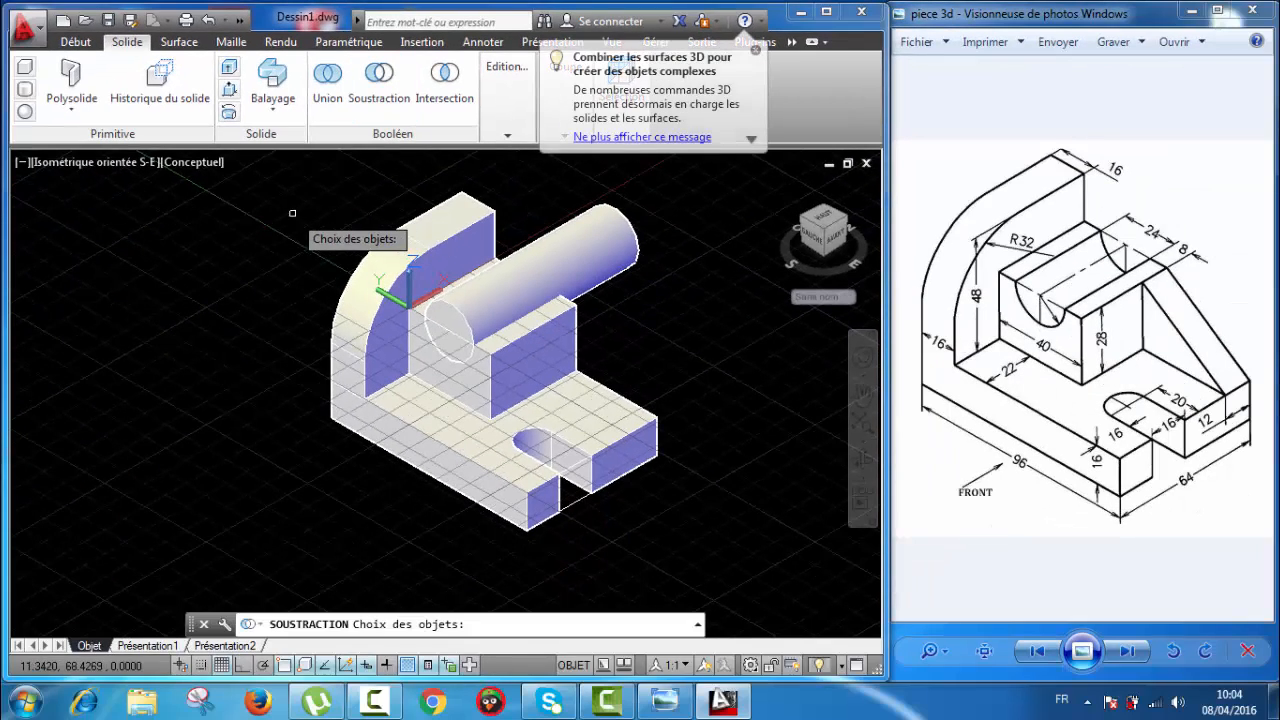
{"action": "left_click", "coordinate": [555, 347]}
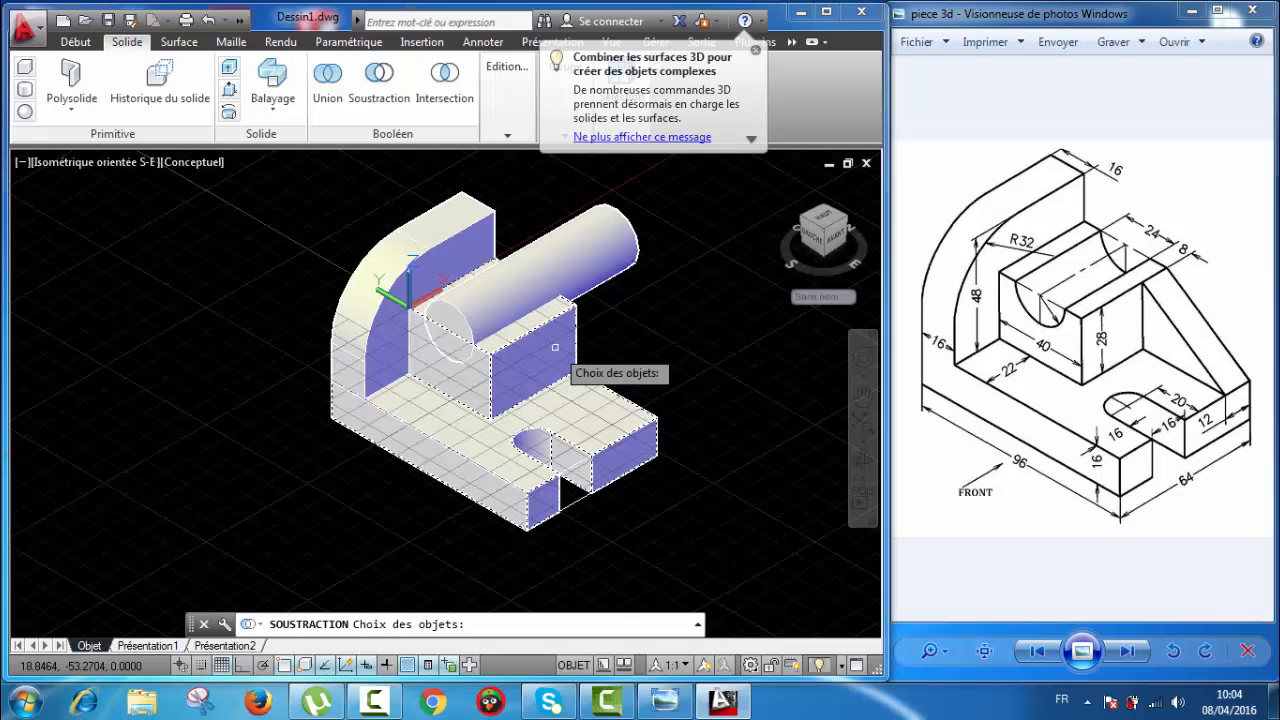
{"action": "left_click", "coordinate": [555, 347]}
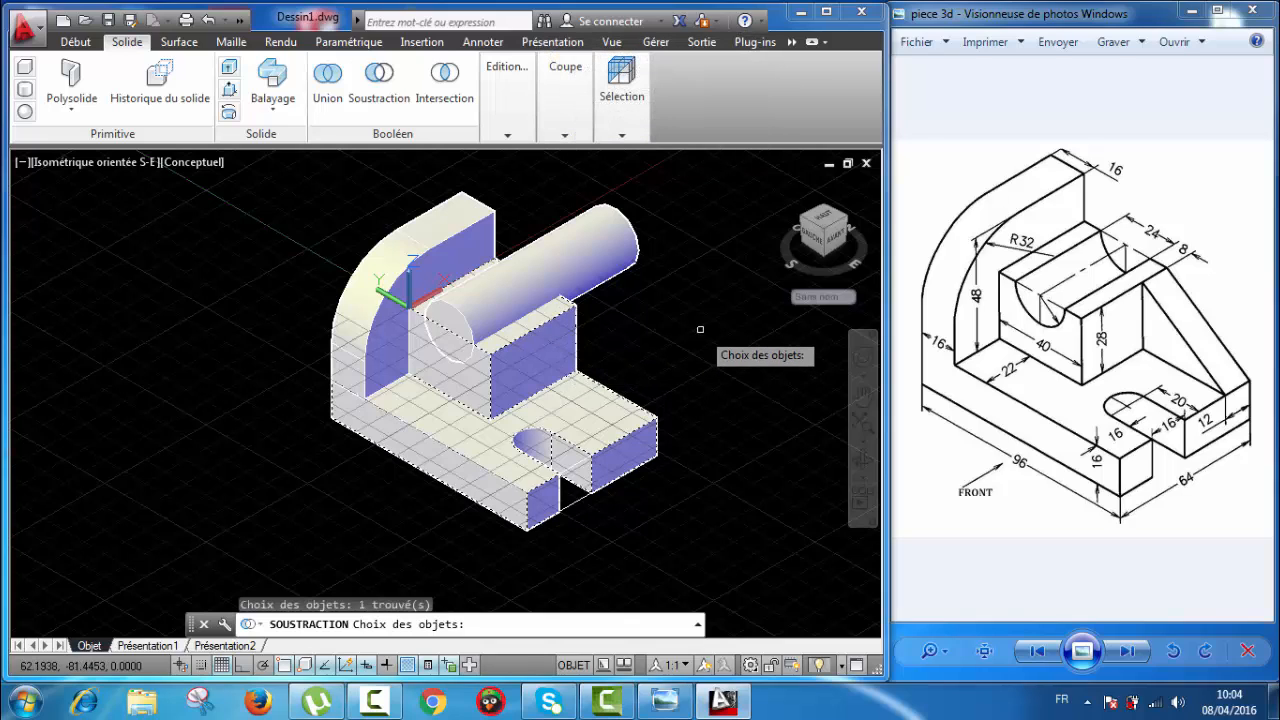
{"action": "key", "text": "Return"}
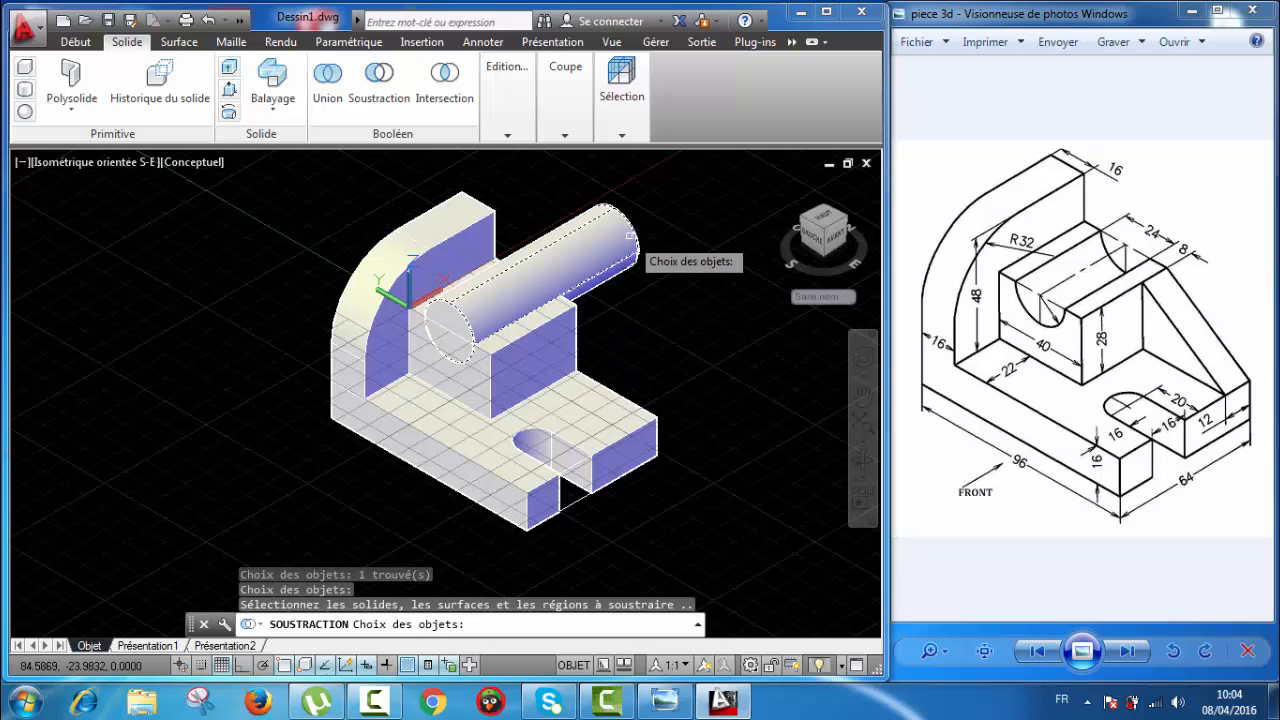
{"action": "left_click", "coordinate": [630, 236]}
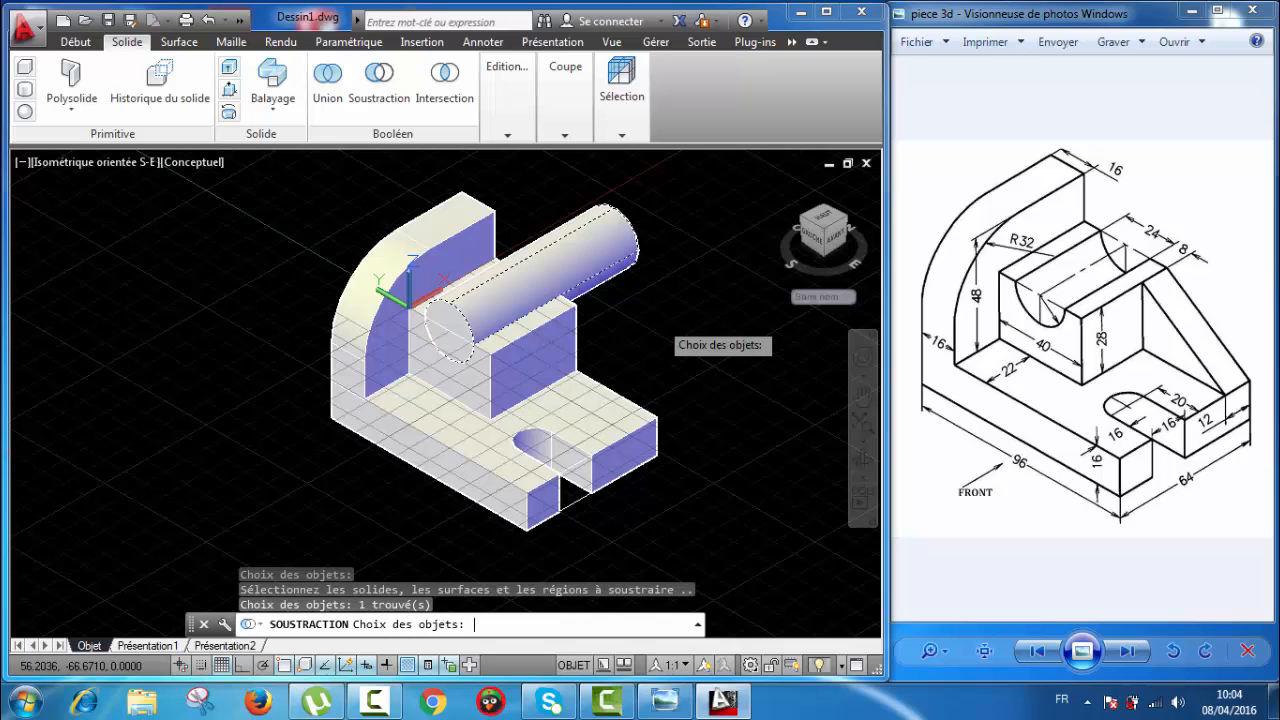
{"action": "key", "text": "Return"}
{"action": "scroll", "coordinate": [423, 300], "scroll_direction": "up", "scroll_amount": 4}
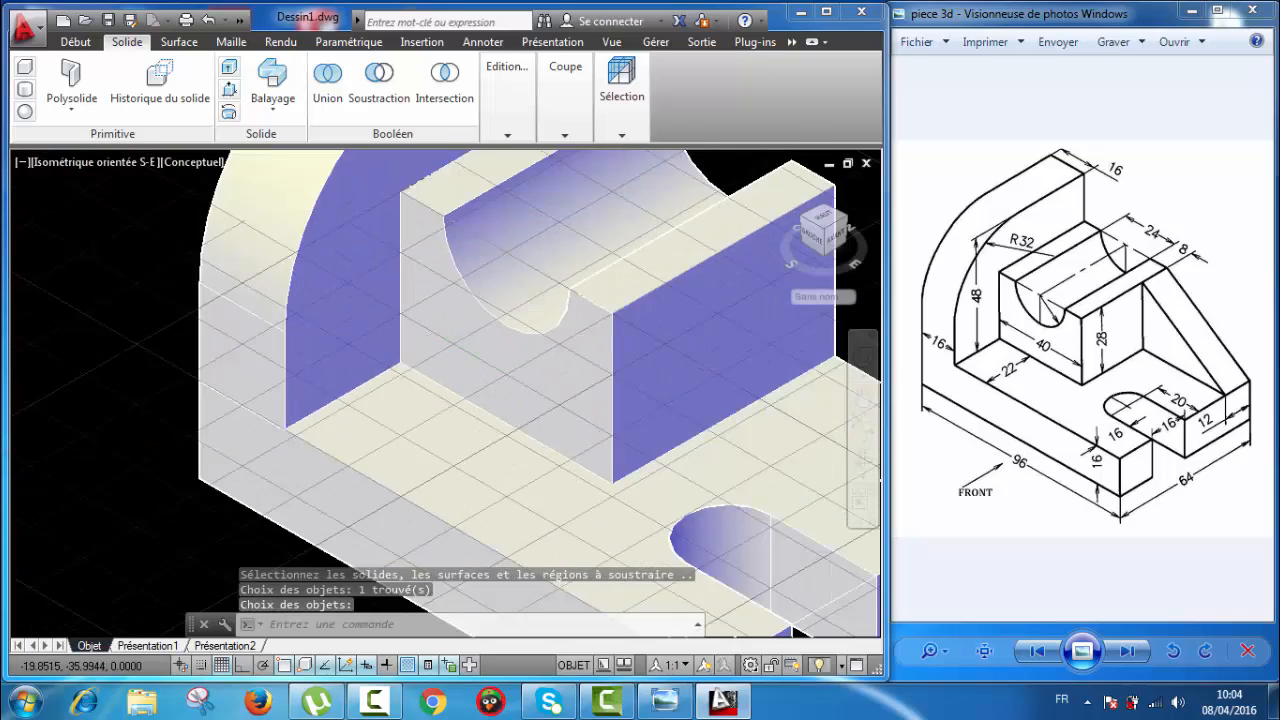
- Inspect the groove cut through the block and set the visual style to Filaire 2D
{"action": "scroll", "coordinate": [731, 327], "scroll_direction": "down", "scroll_amount": 5}
{"action": "scroll", "coordinate": [731, 327], "scroll_direction": "up", "scroll_amount": 5}
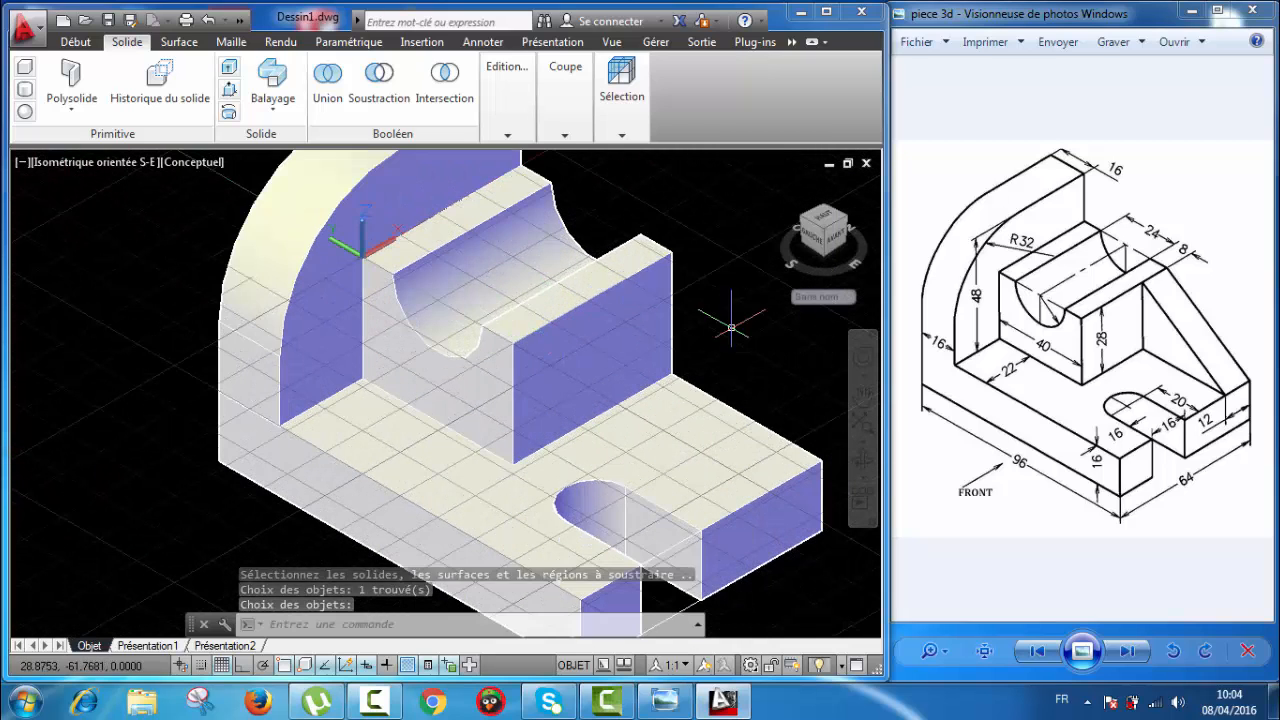
{"action": "scroll", "coordinate": [731, 327], "scroll_direction": "down", "scroll_amount": 4}
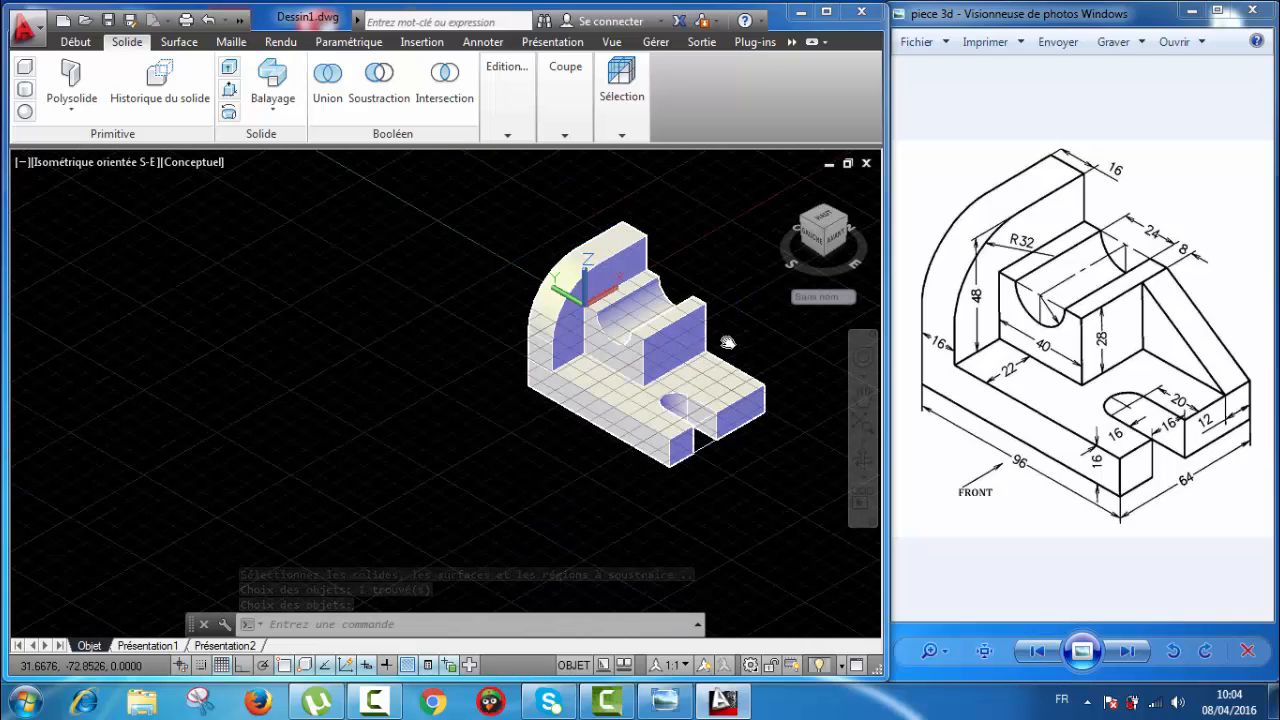
{"action": "middle_click_drag", "start_coordinate": [728, 343], "coordinate": [603, 345]}
{"action": "scroll", "coordinate": [558, 347], "scroll_direction": "up", "scroll_amount": 4}
{"action": "scroll", "coordinate": [560, 343], "scroll_direction": "down", "scroll_amount": 3}
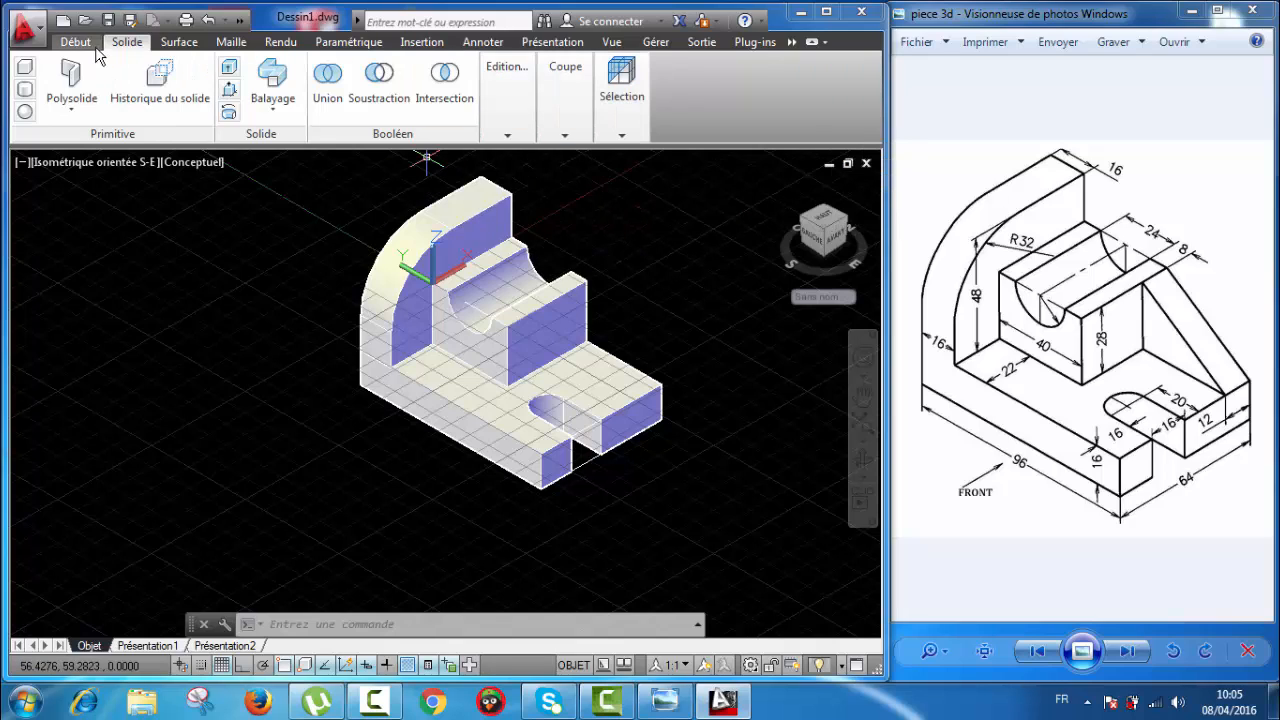
{"action": "left_click", "coordinate": [76, 42]}
{"action": "mouse_move", "coordinate": [597, 135]}
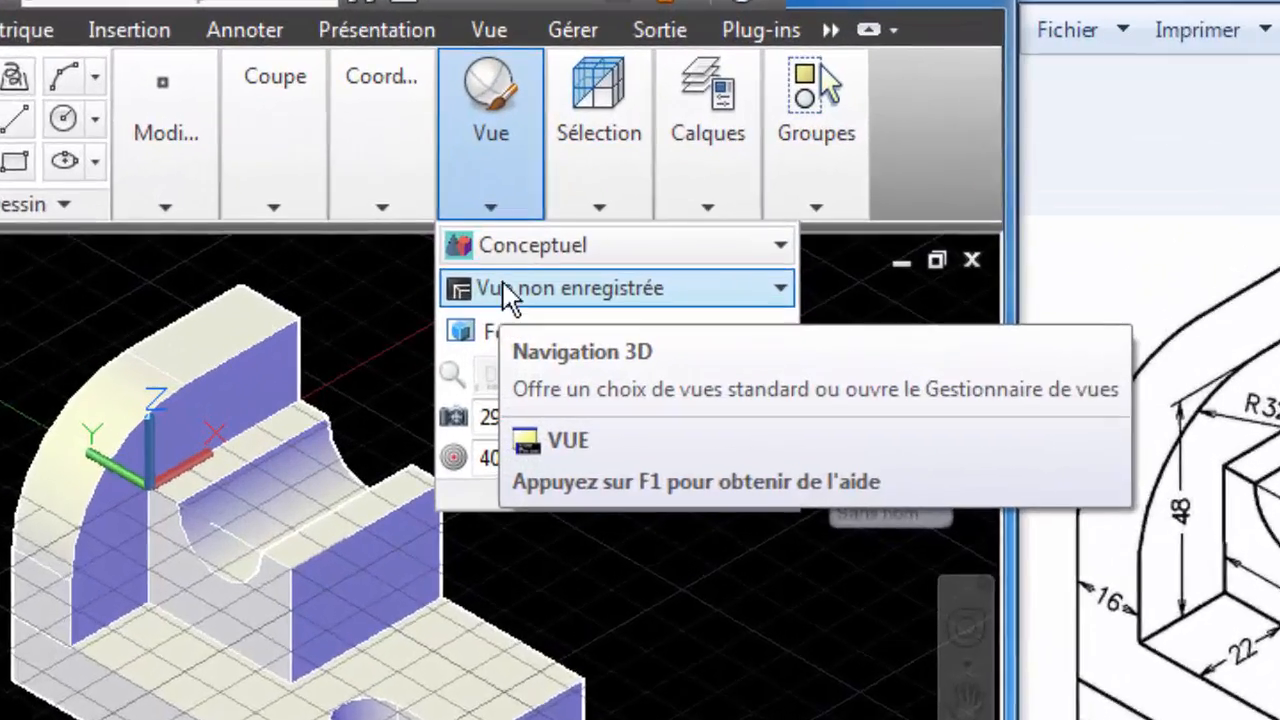
{"action": "left_click", "coordinate": [501, 251]}
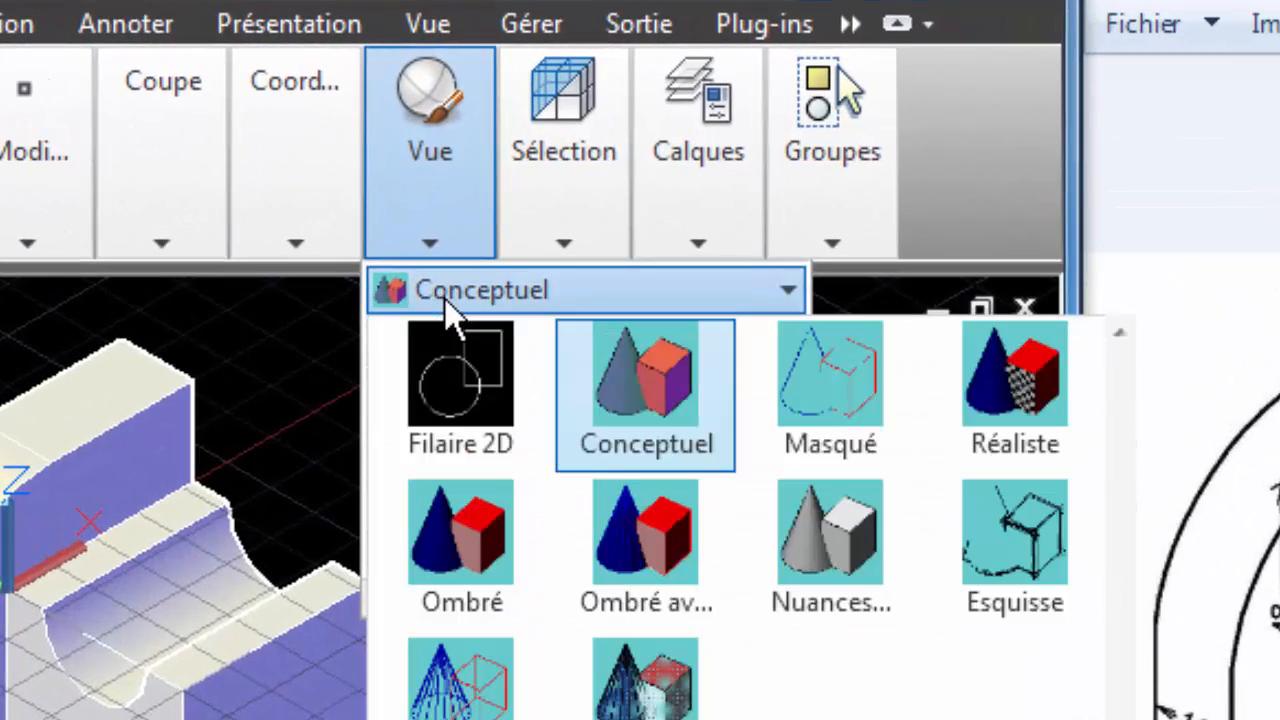
{"action": "left_click", "coordinate": [451, 386]}
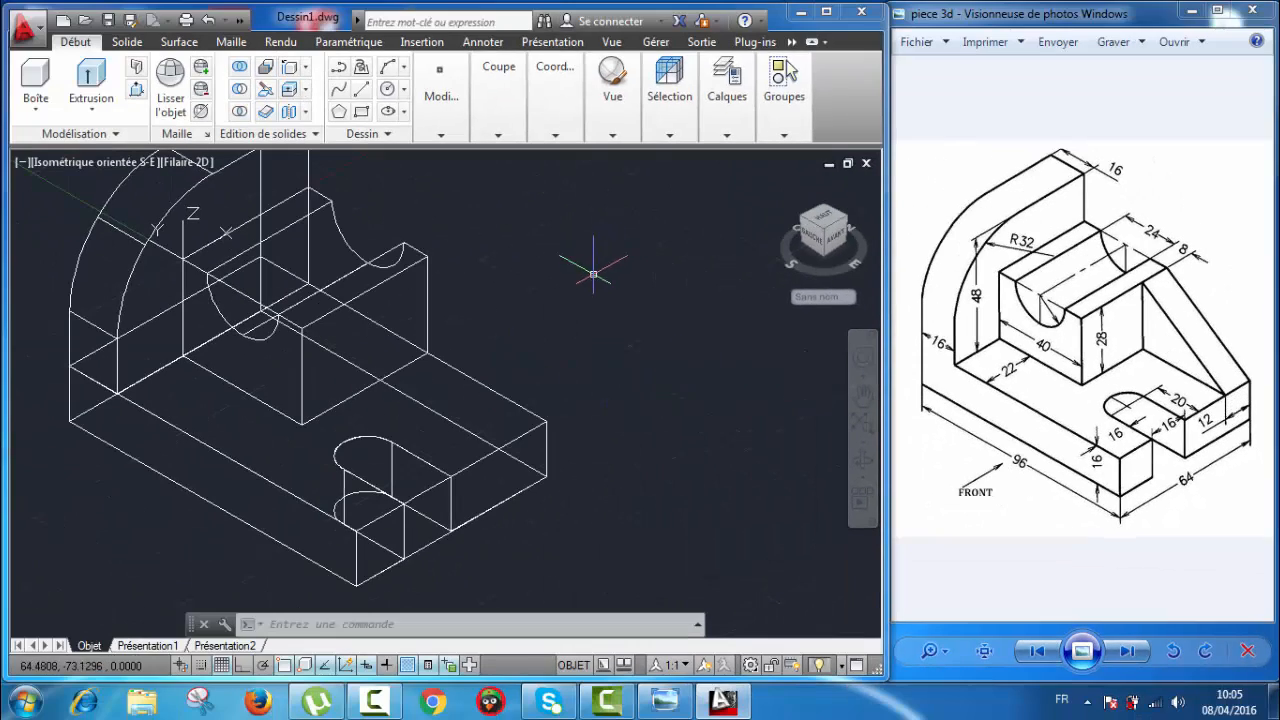
- Try to draw a rectangle from the block's lower back corner with 12 as the other corner's value, and erase it
{"action": "scroll", "coordinate": [582, 290], "scroll_direction": "down", "scroll_amount": 2}
{"action": "scroll", "coordinate": [582, 290], "scroll_direction": "up", "scroll_amount": 2}
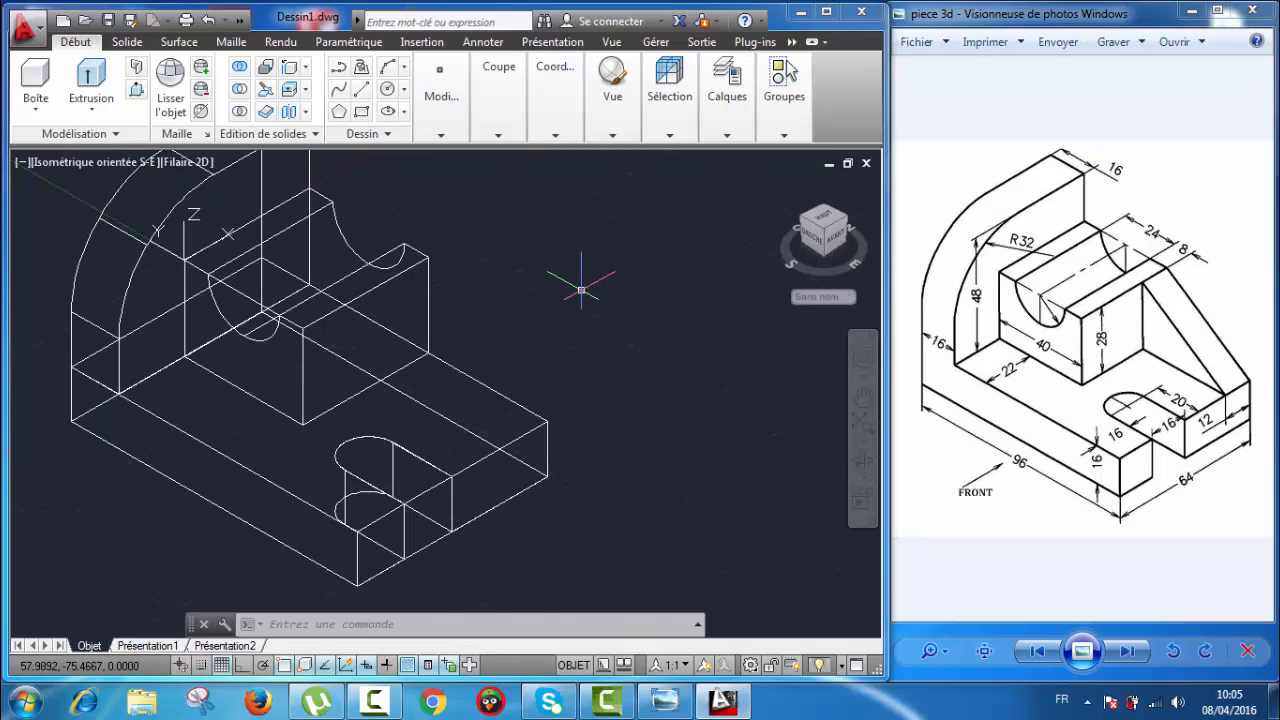
{"action": "scroll", "coordinate": [581, 290], "scroll_direction": "down", "scroll_amount": 1}
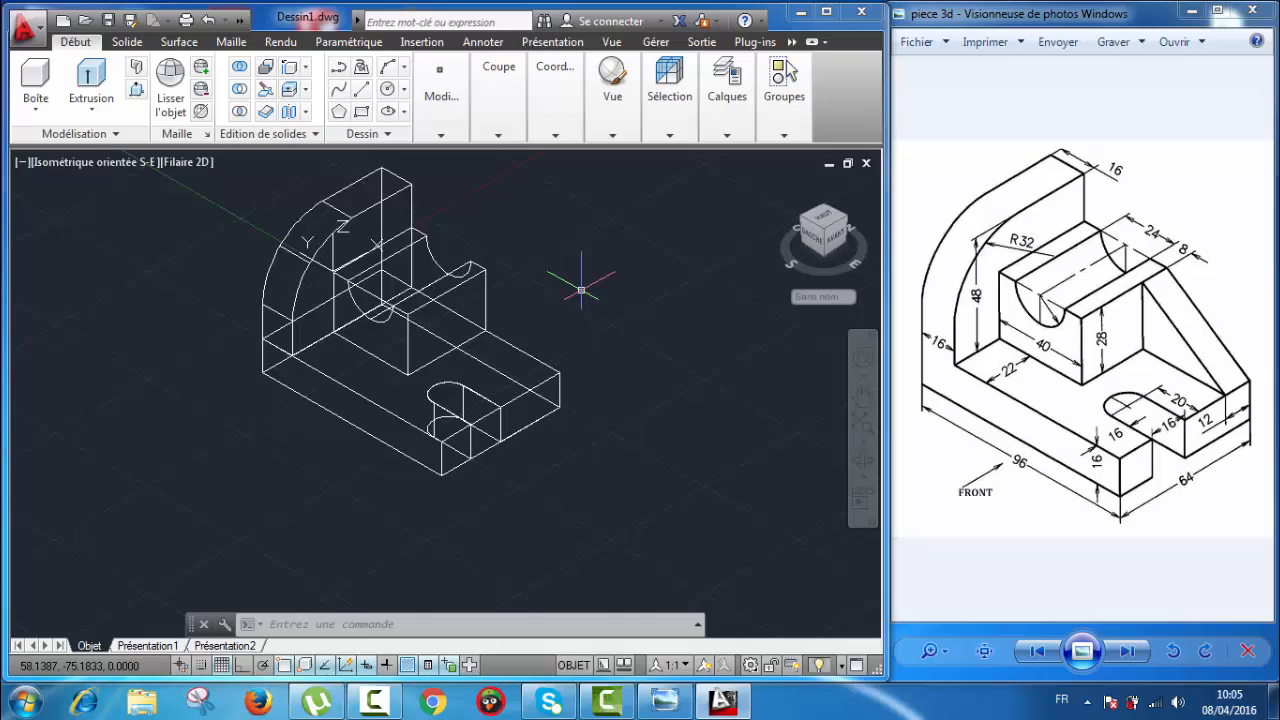
{"action": "scroll", "coordinate": [560, 286], "scroll_direction": "up", "scroll_amount": 1}
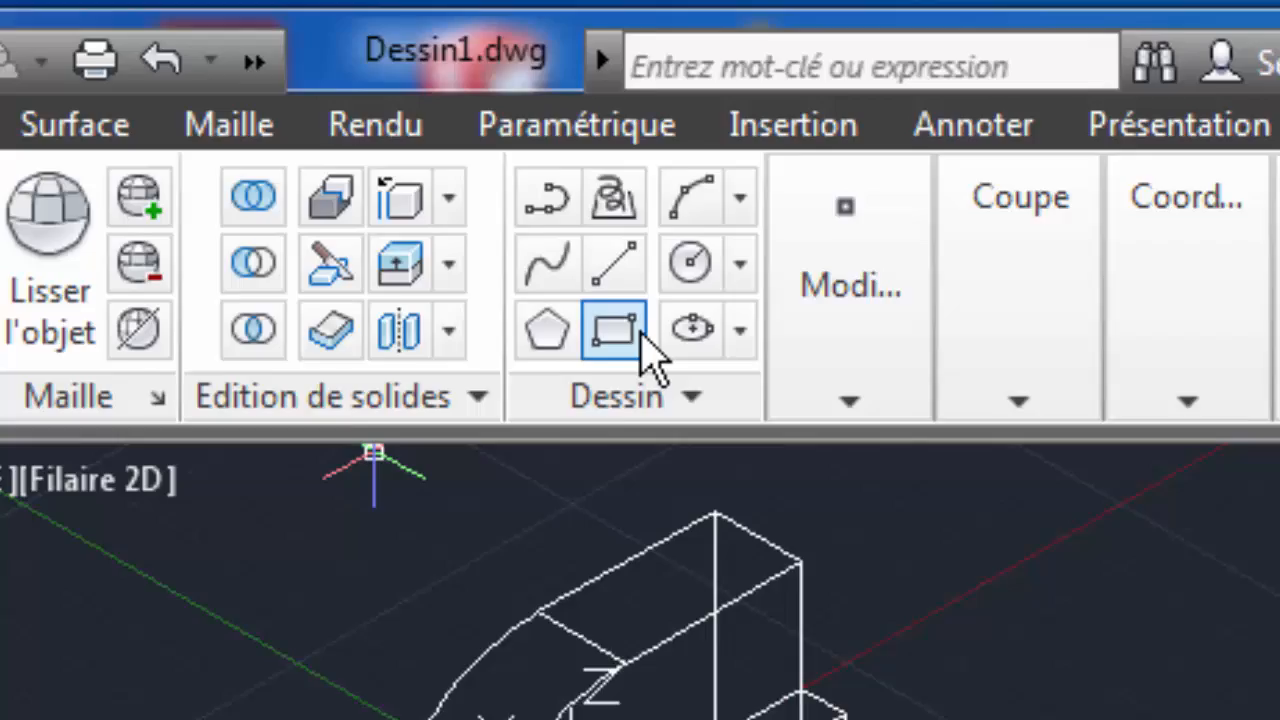
{"action": "left_click", "coordinate": [638, 335]}
{"action": "scroll", "coordinate": [515, 340], "scroll_direction": "up", "scroll_amount": 2}
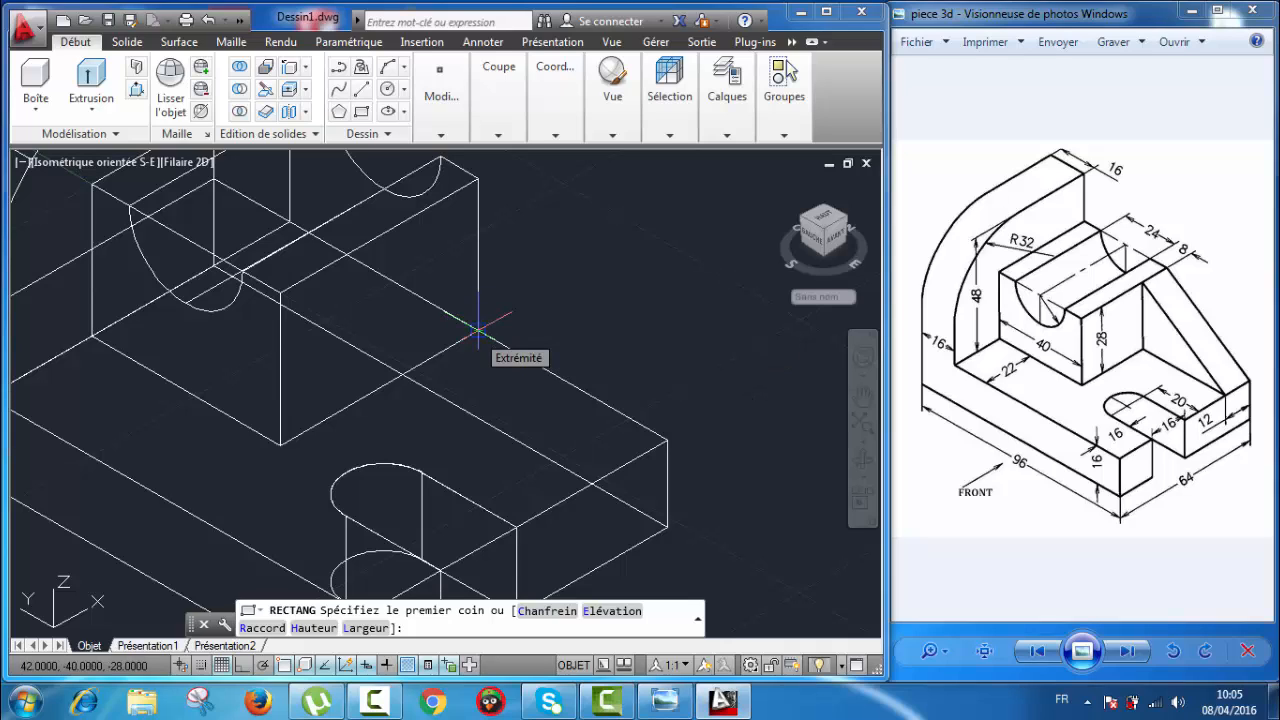
{"action": "left_click", "coordinate": [478, 330]}
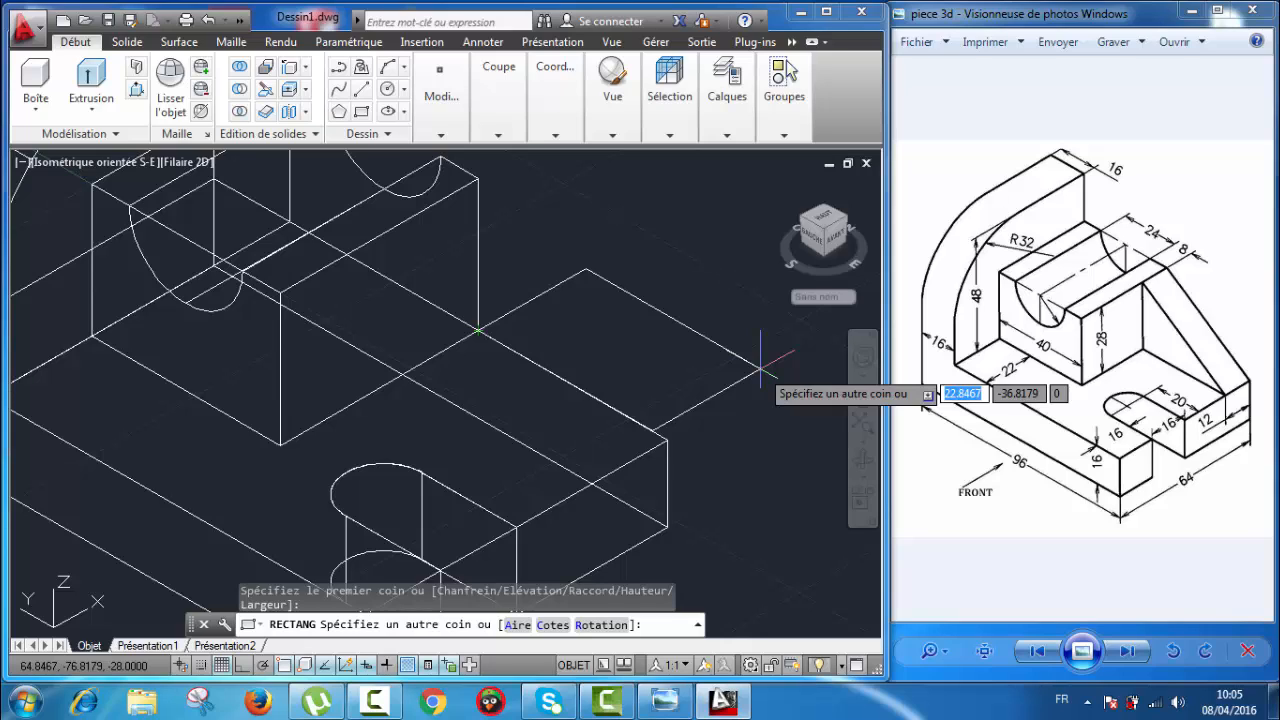
{"action": "type", "text": "2"}
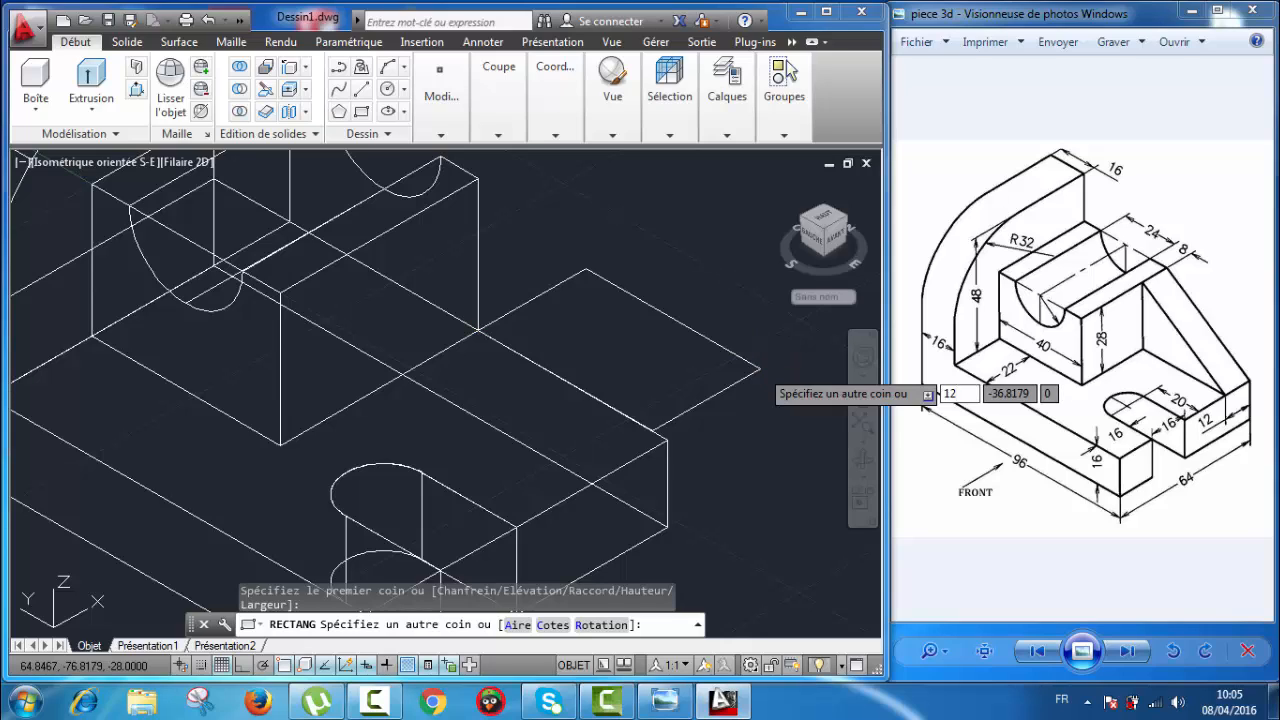
{"action": "key", "text": "Return"}
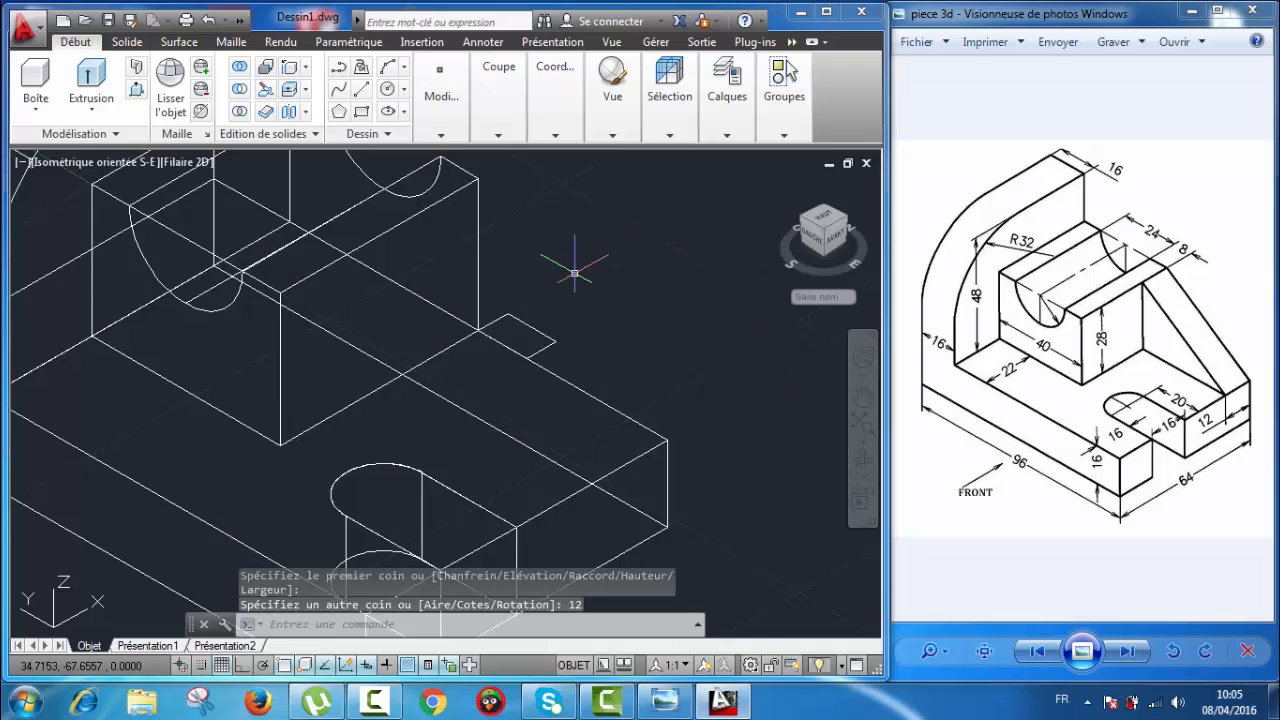
{"action": "key", "text": "Escape"}
{"action": "left_click", "coordinate": [545, 342]}
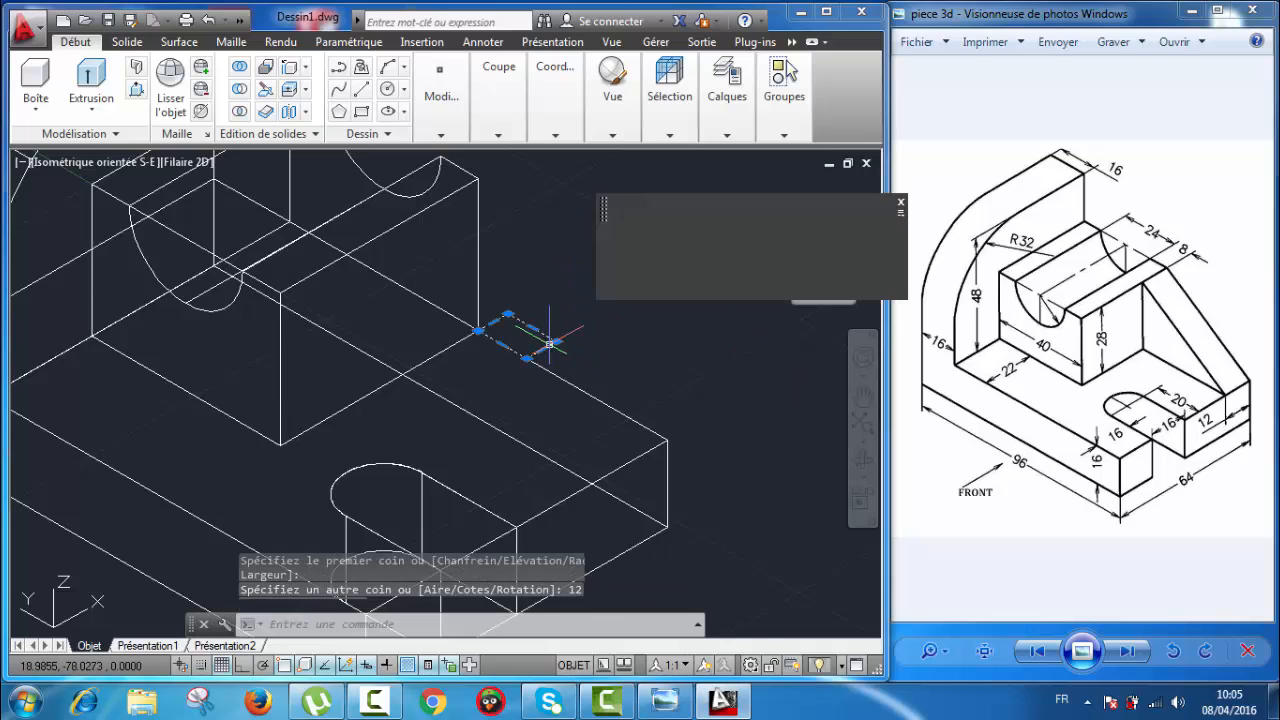
{"action": "key", "text": "Delete"}
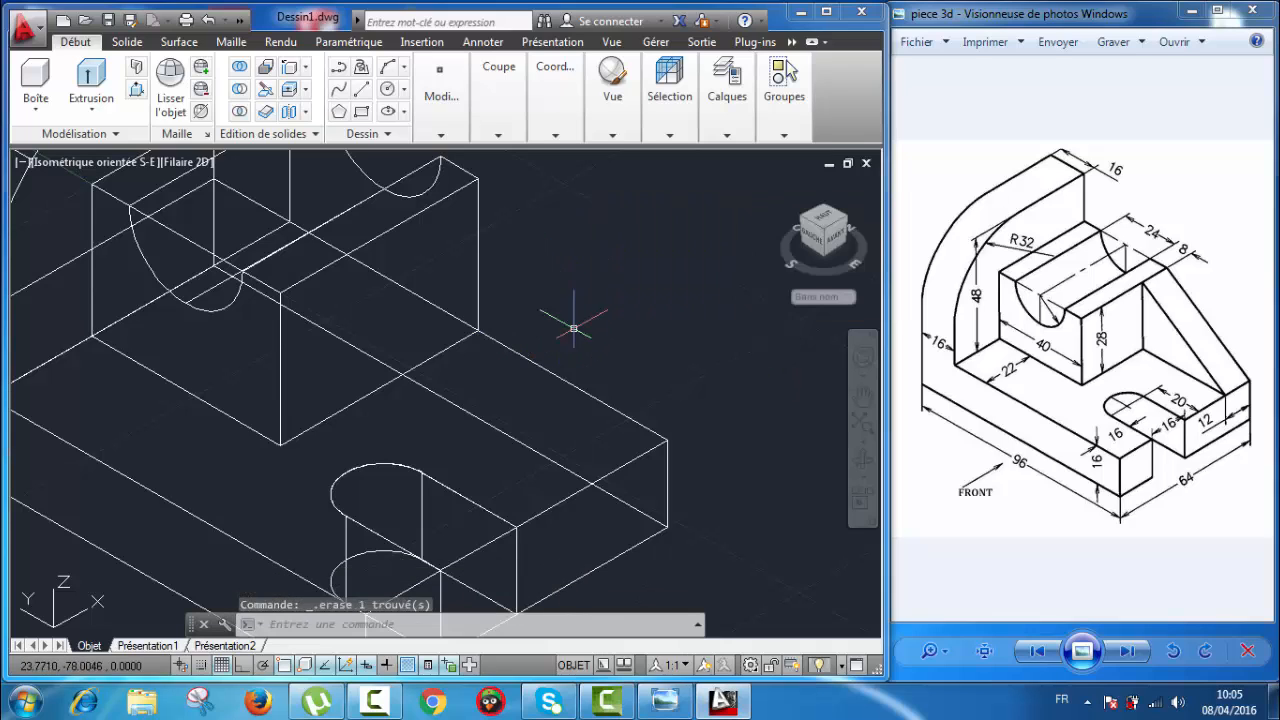
{"action": "left_click", "coordinate": [362, 115]}
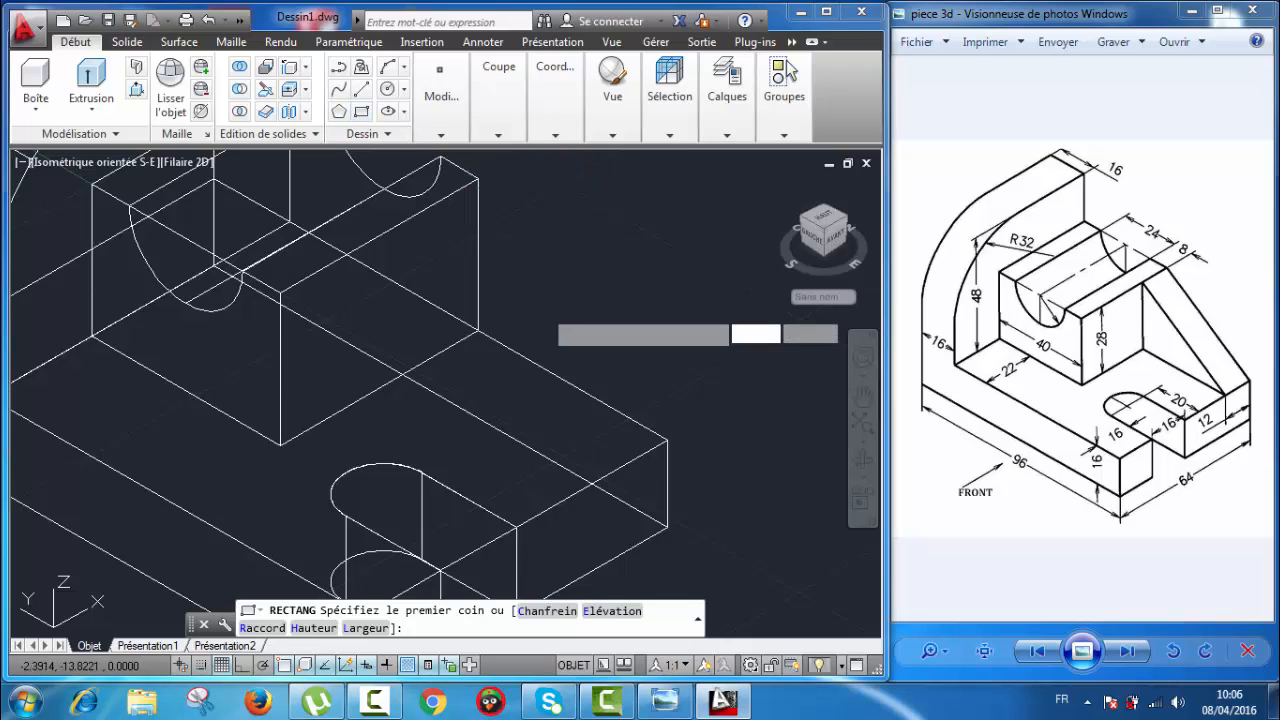
{"action": "left_click", "coordinate": [478, 330]}
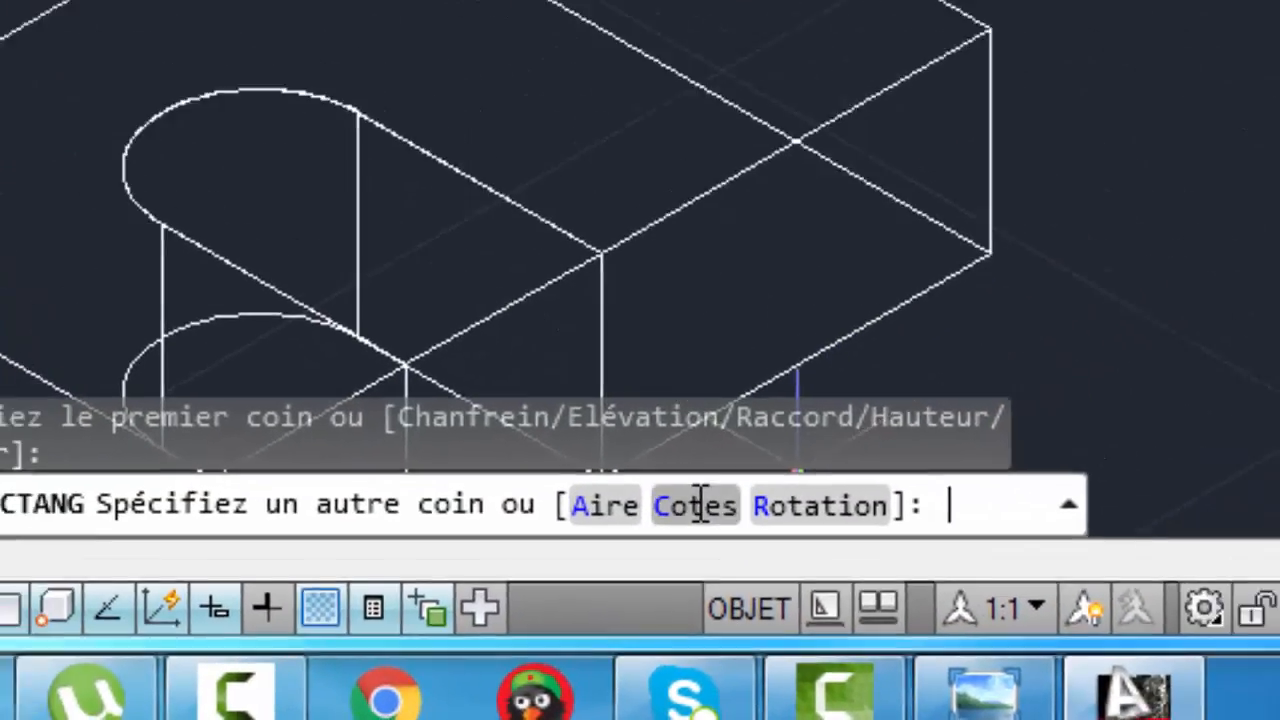
{"action": "left_click", "coordinate": [740, 481]}
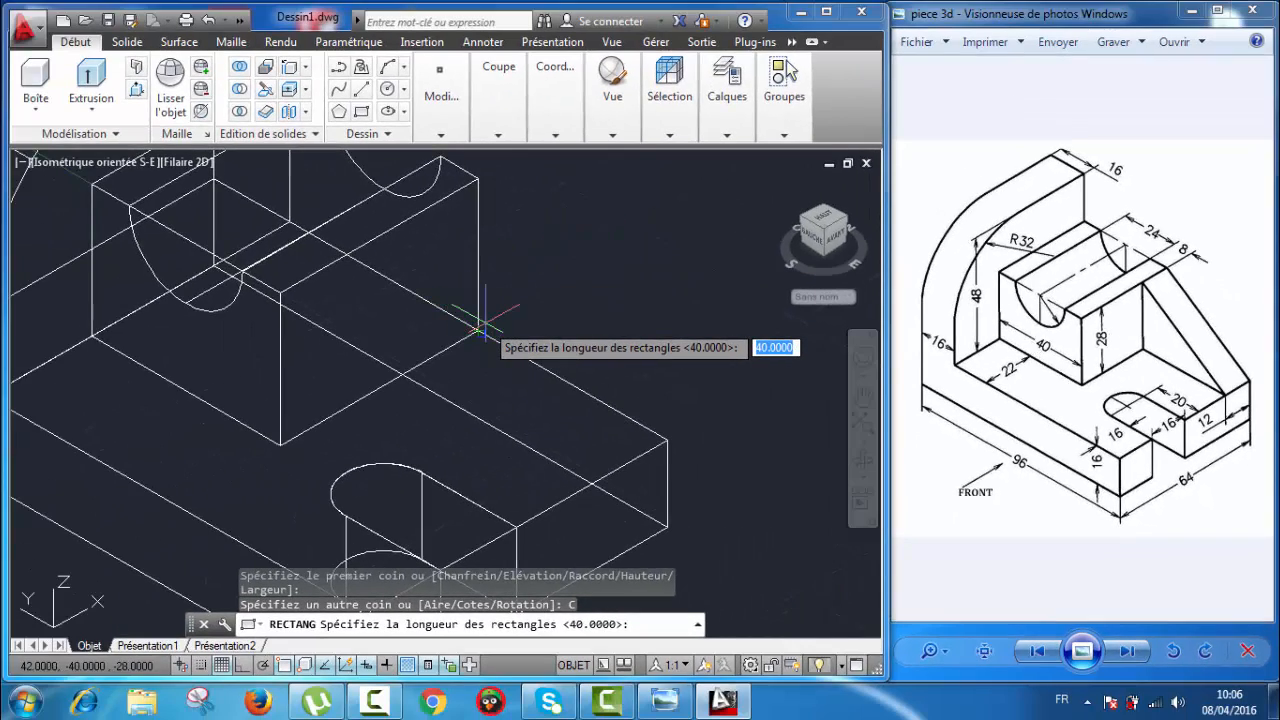
{"action": "type", "text": "40"}
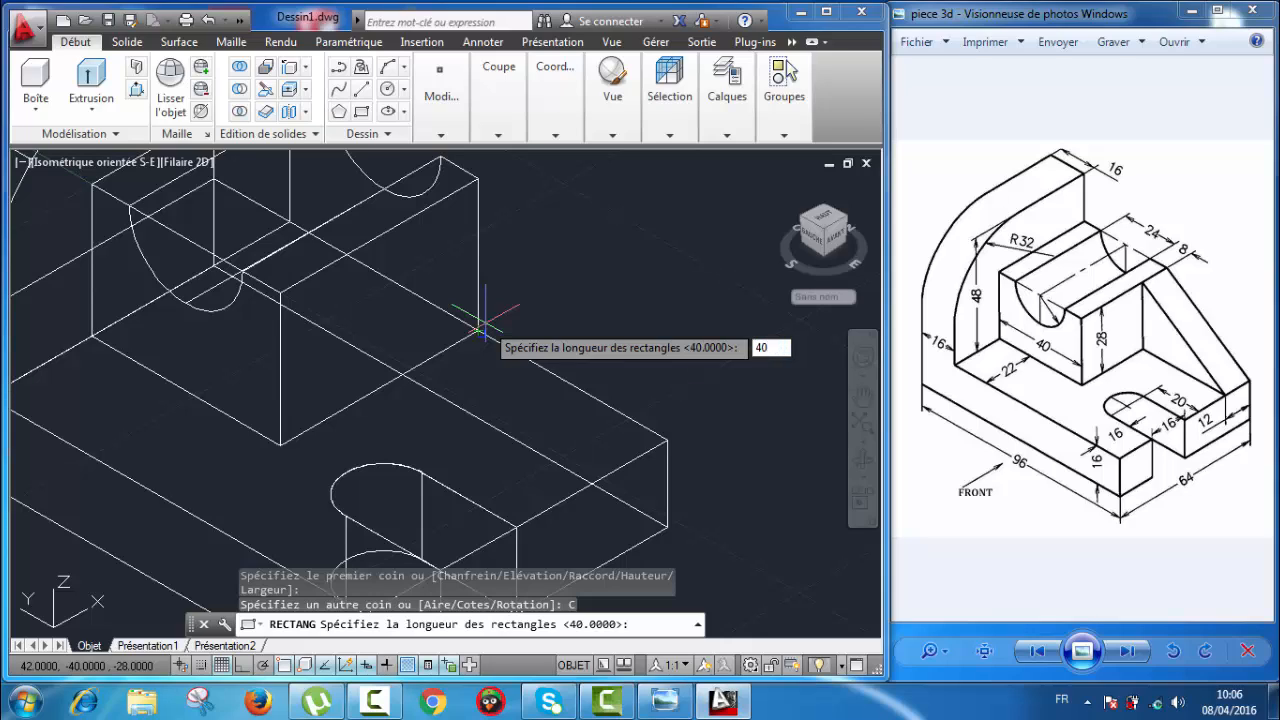
{"action": "key", "text": "Return"}
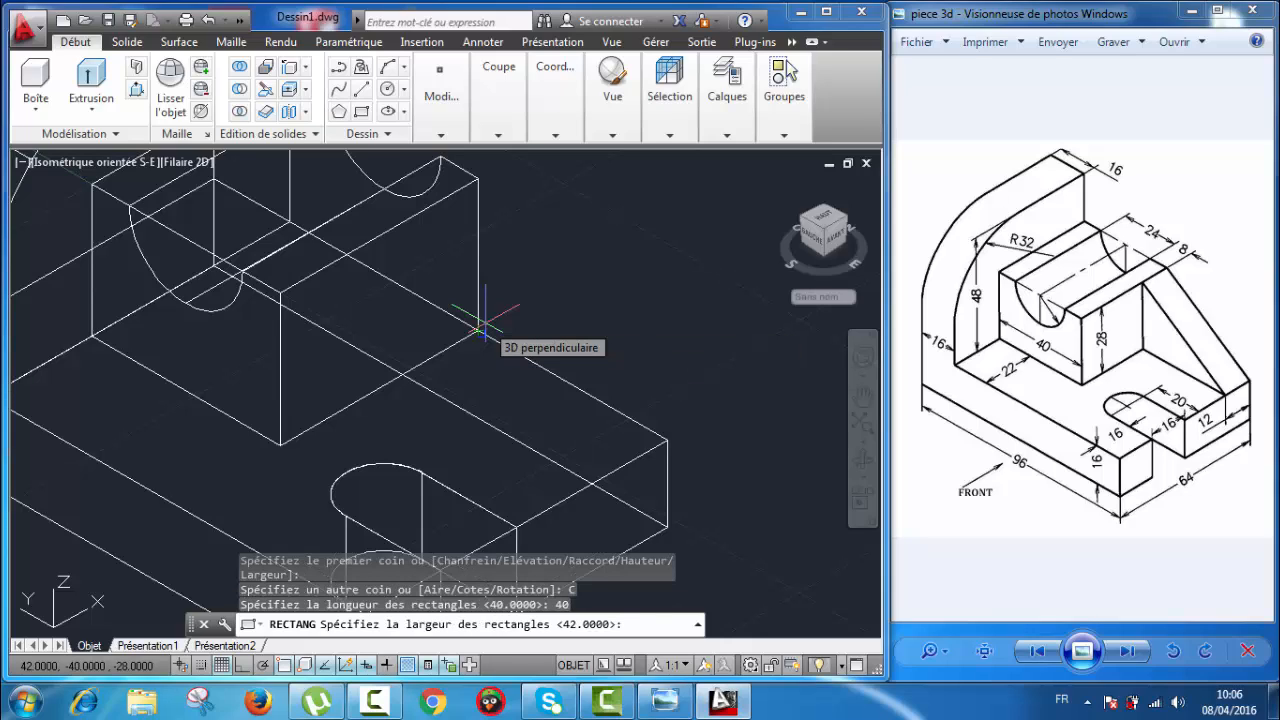
{"action": "type", "text": "1"}
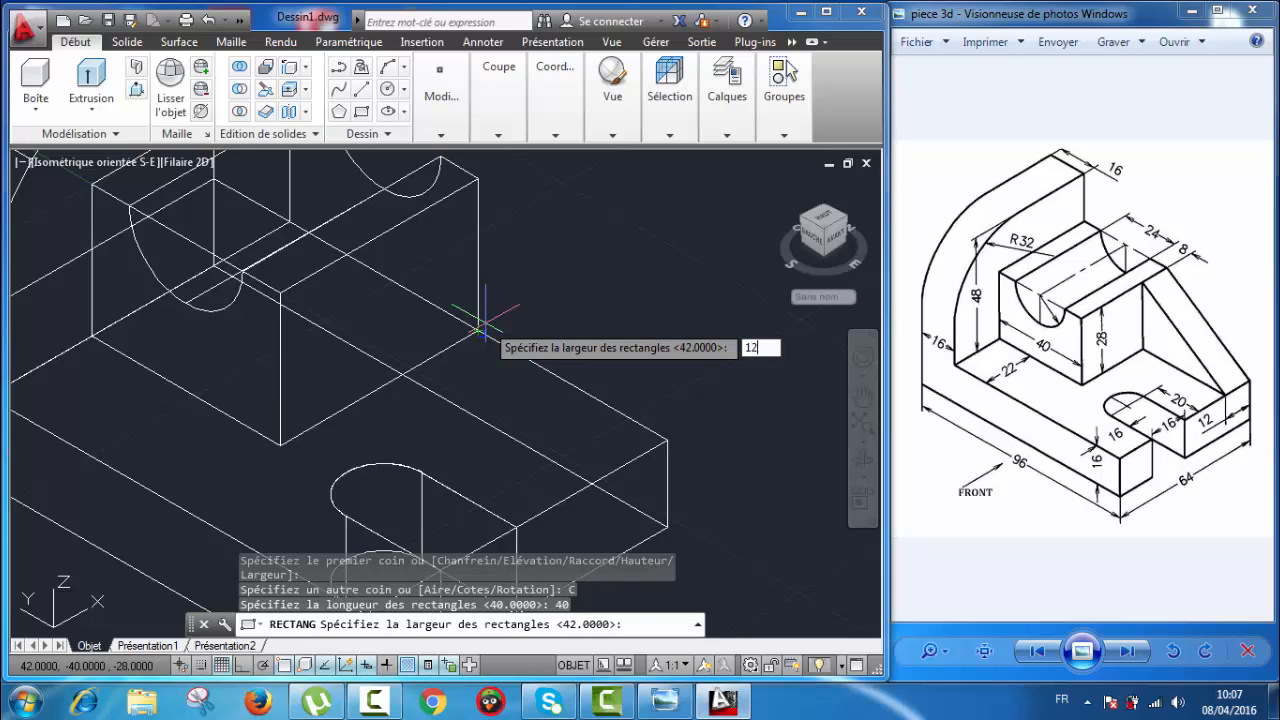
{"action": "type", "text": "2"}
{"action": "key", "text": "Return"}
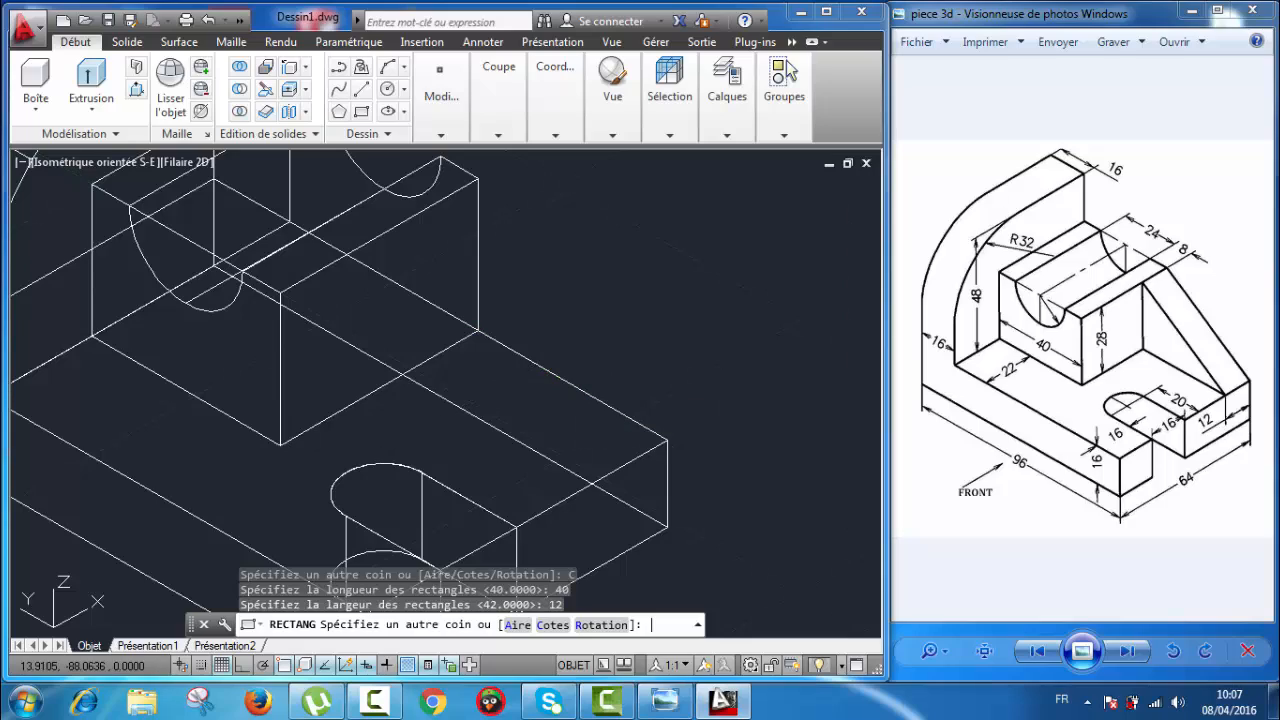
{"action": "key", "text": "Escape"}
- Draw a rectangle 12 long and 40 wide on the base's top face, from the block's lower back corner along the base's back edge
{"action": "scroll", "coordinate": [547, 300], "scroll_direction": "down", "scroll_amount": 2}
{"action": "scroll", "coordinate": [566, 317], "scroll_direction": "up", "scroll_amount": 2}
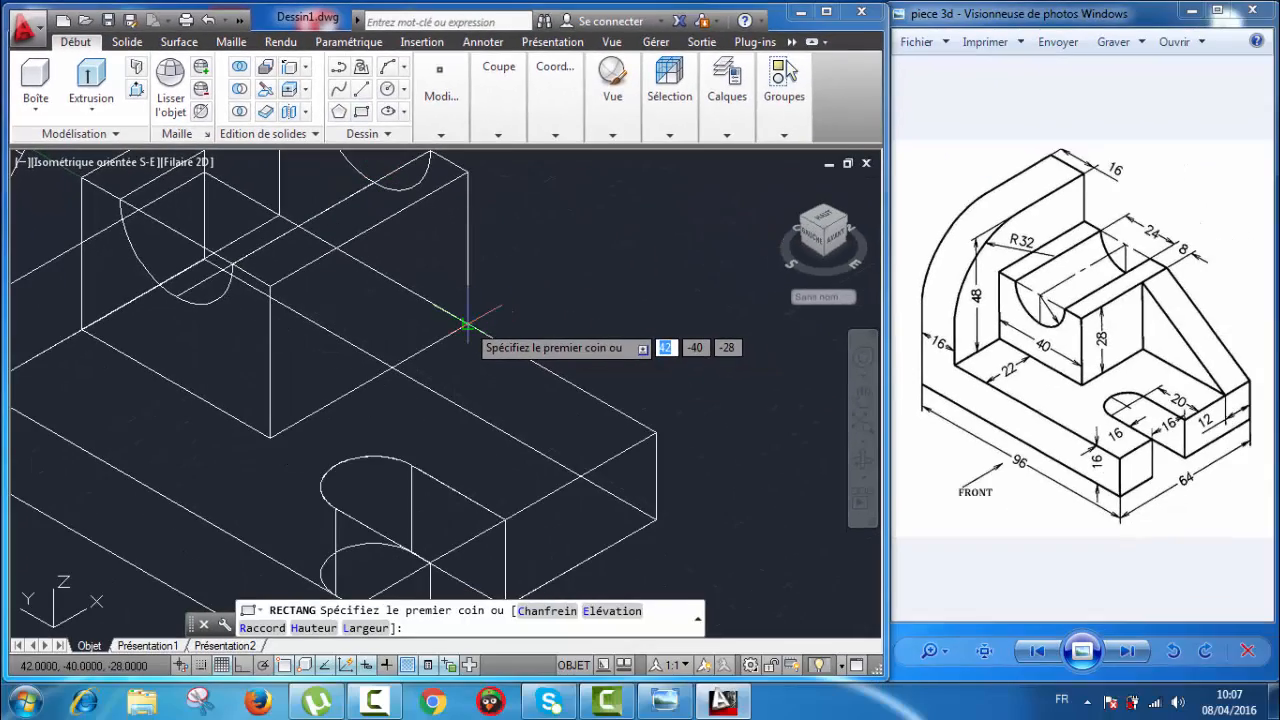
{"action": "left_click", "coordinate": [466, 326]}
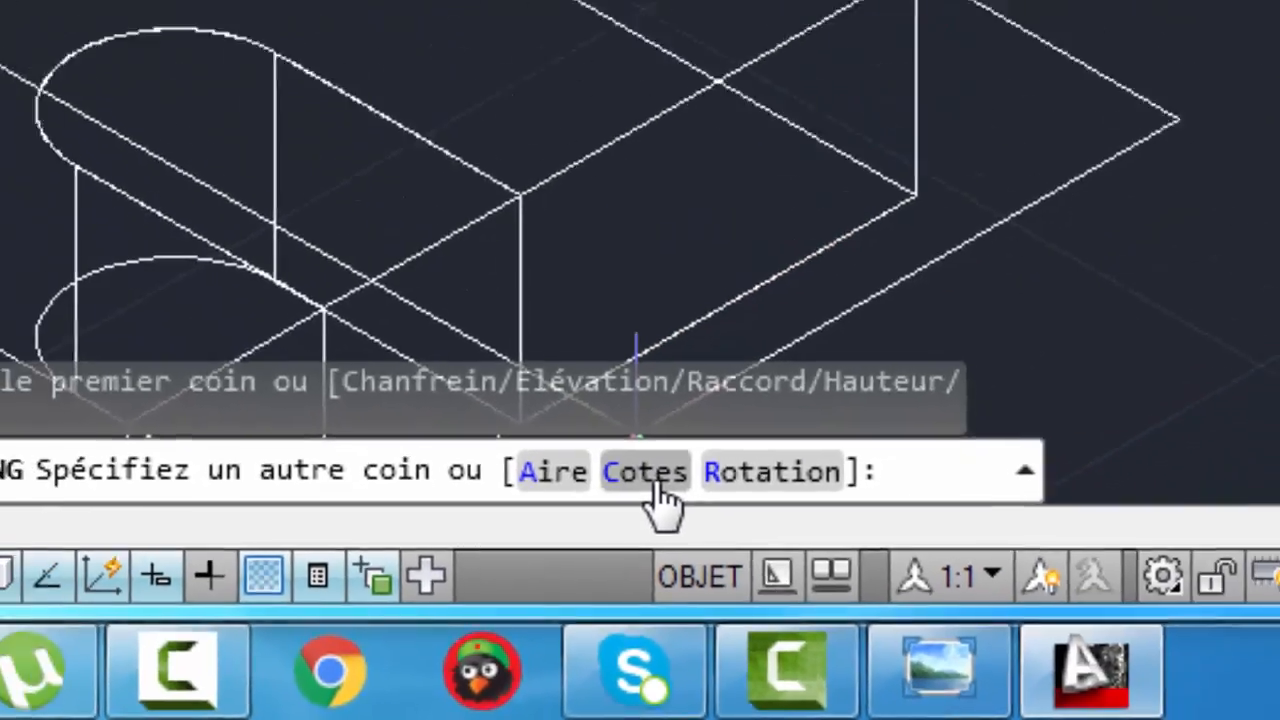
{"action": "left_click", "coordinate": [645, 472]}
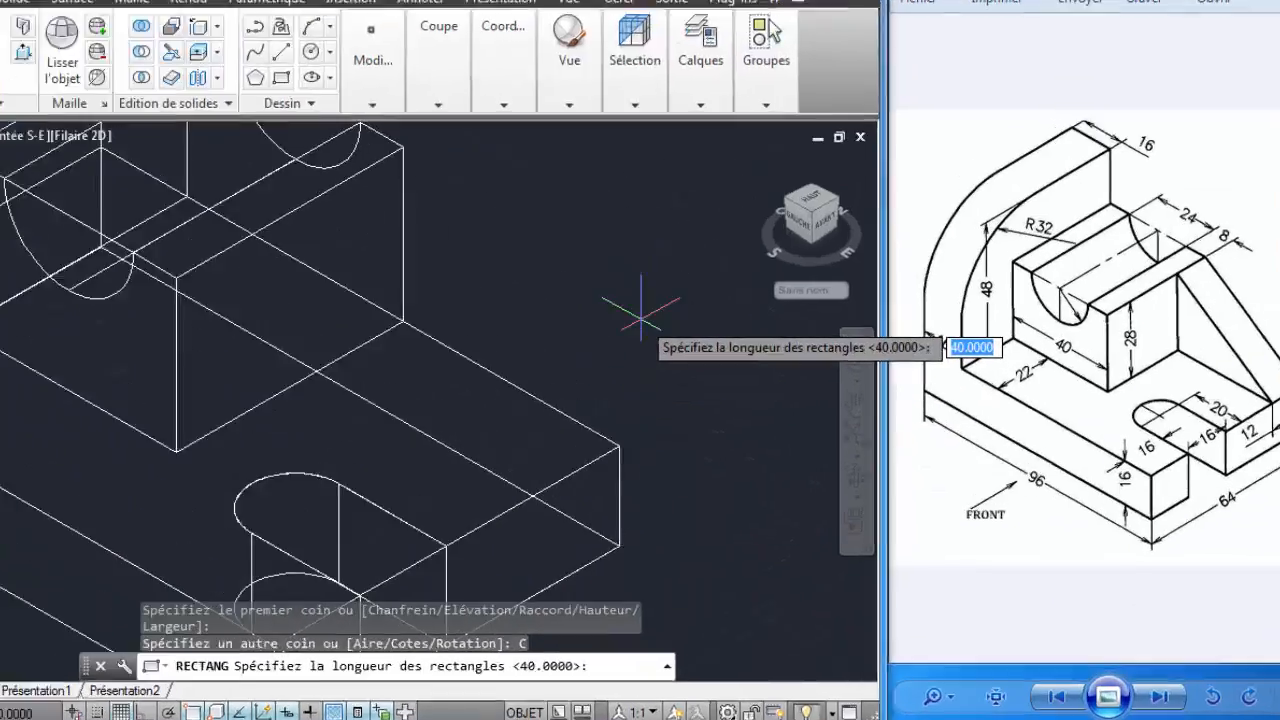
{"action": "type", "text": "12"}
{"action": "key", "text": "Return"}
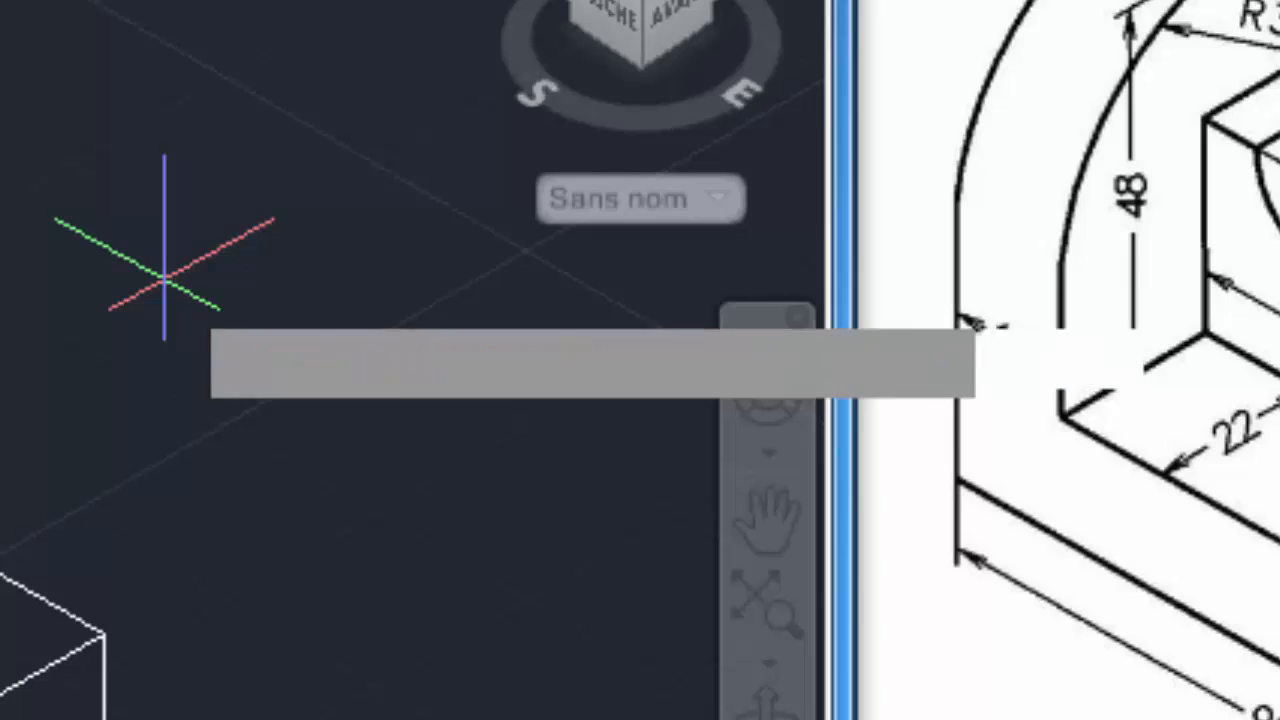
{"action": "type", "text": "40"}
{"action": "key", "text": "Return"}
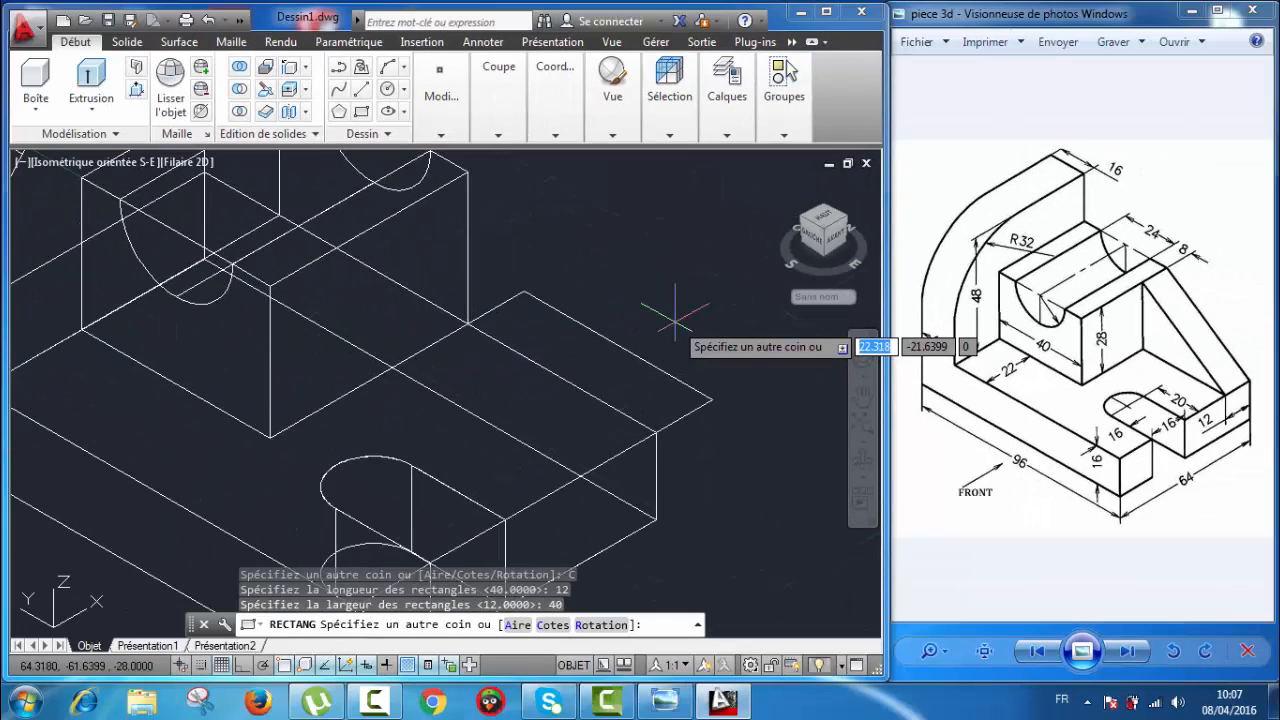
{"action": "left_click", "coordinate": [490, 438]}
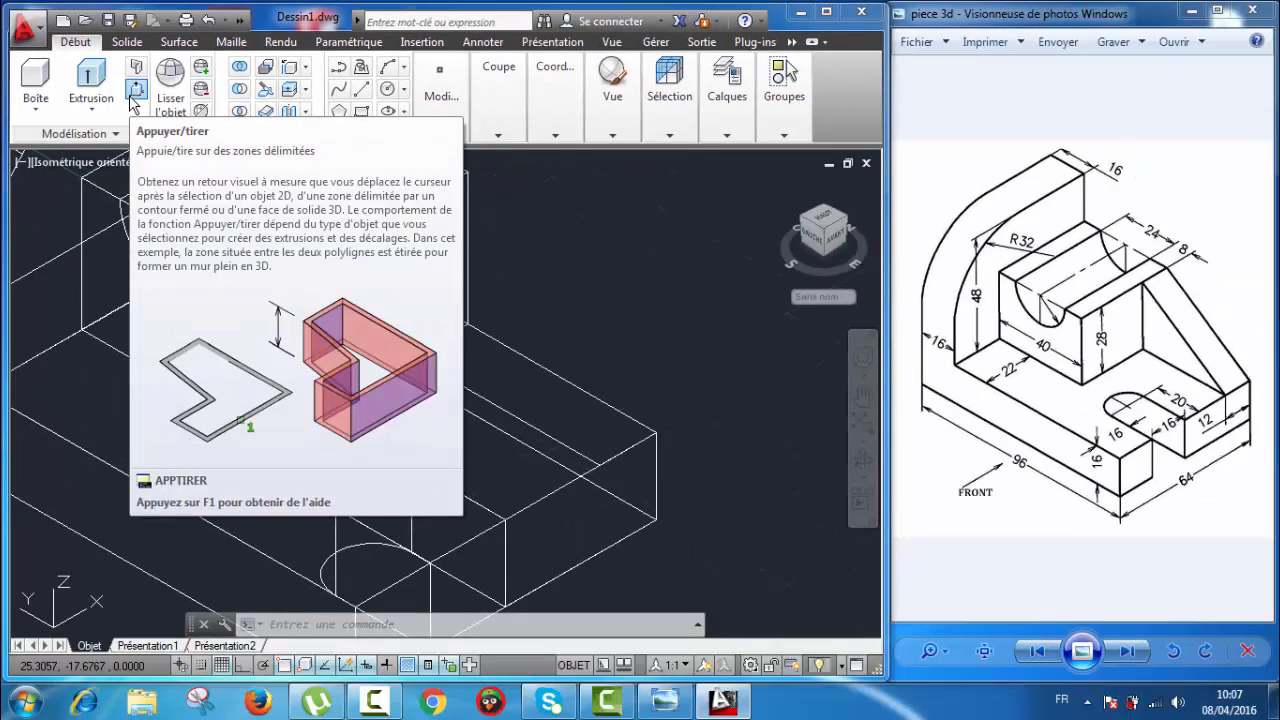
- Presspull the 12 by 40 rectangle beside the block upward by 28
{"action": "left_click", "coordinate": [134, 90]}
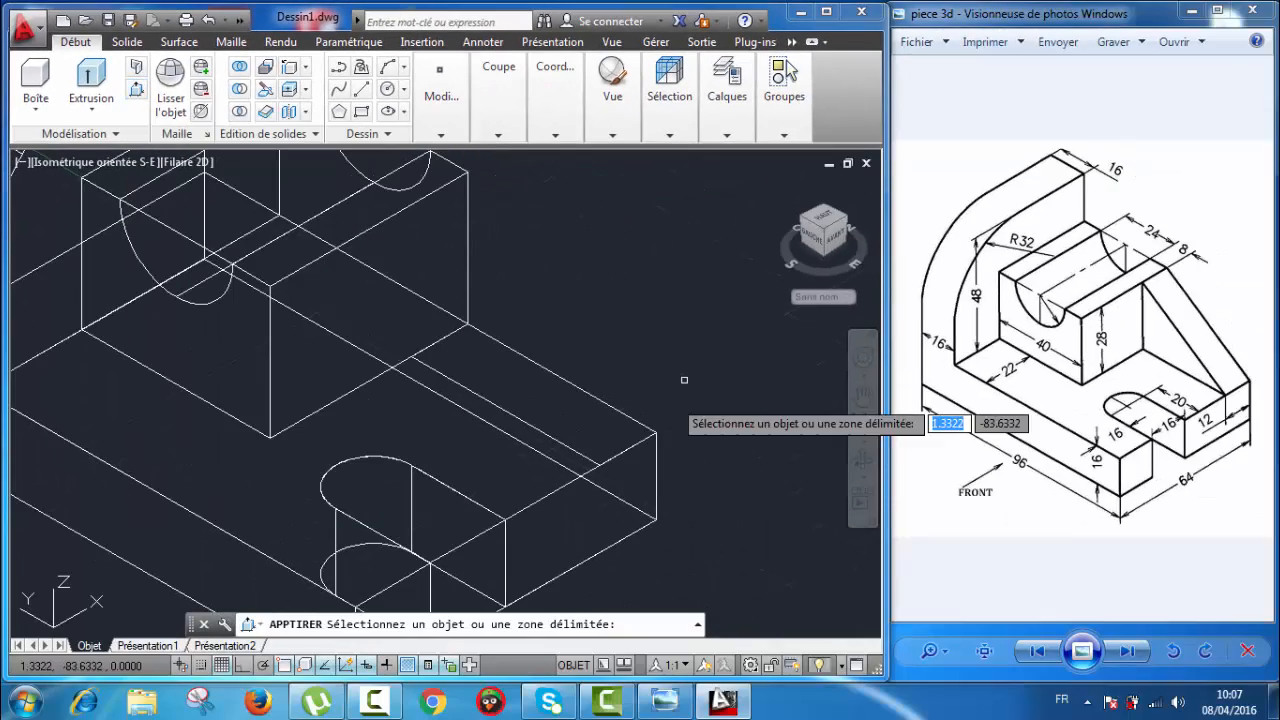
{"action": "left_click", "coordinate": [565, 440]}
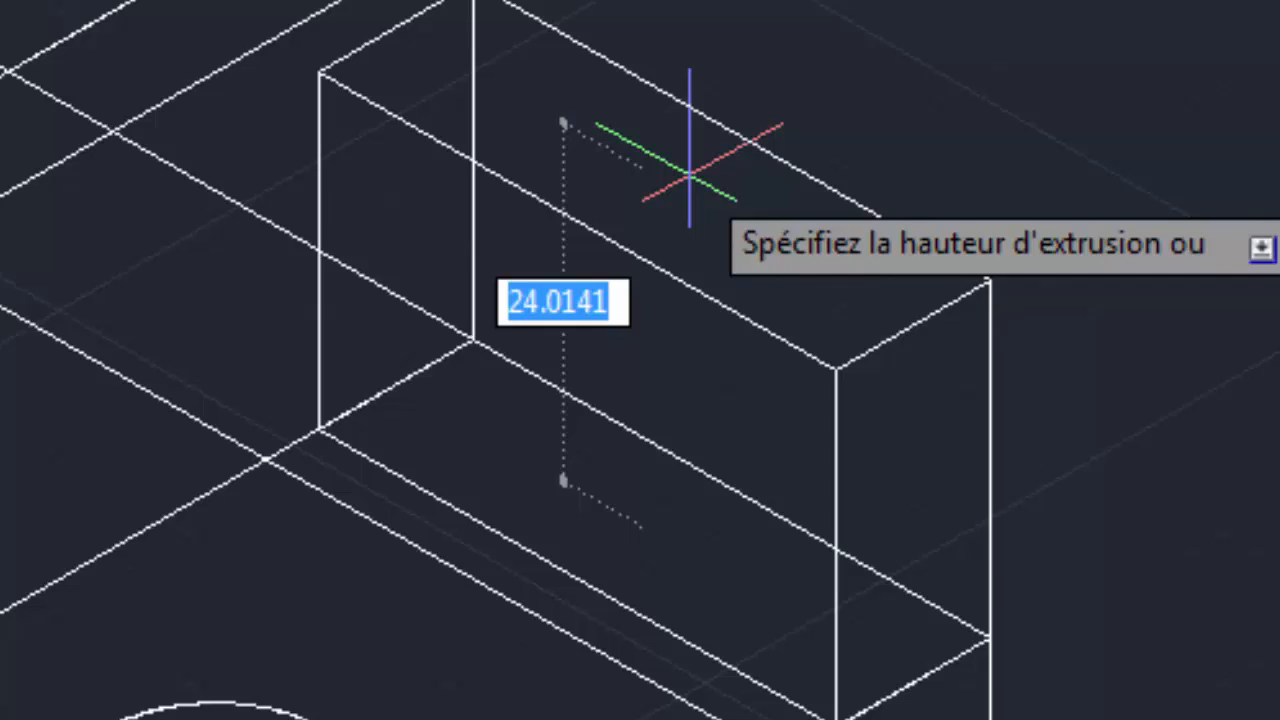
{"action": "type", "text": "28"}
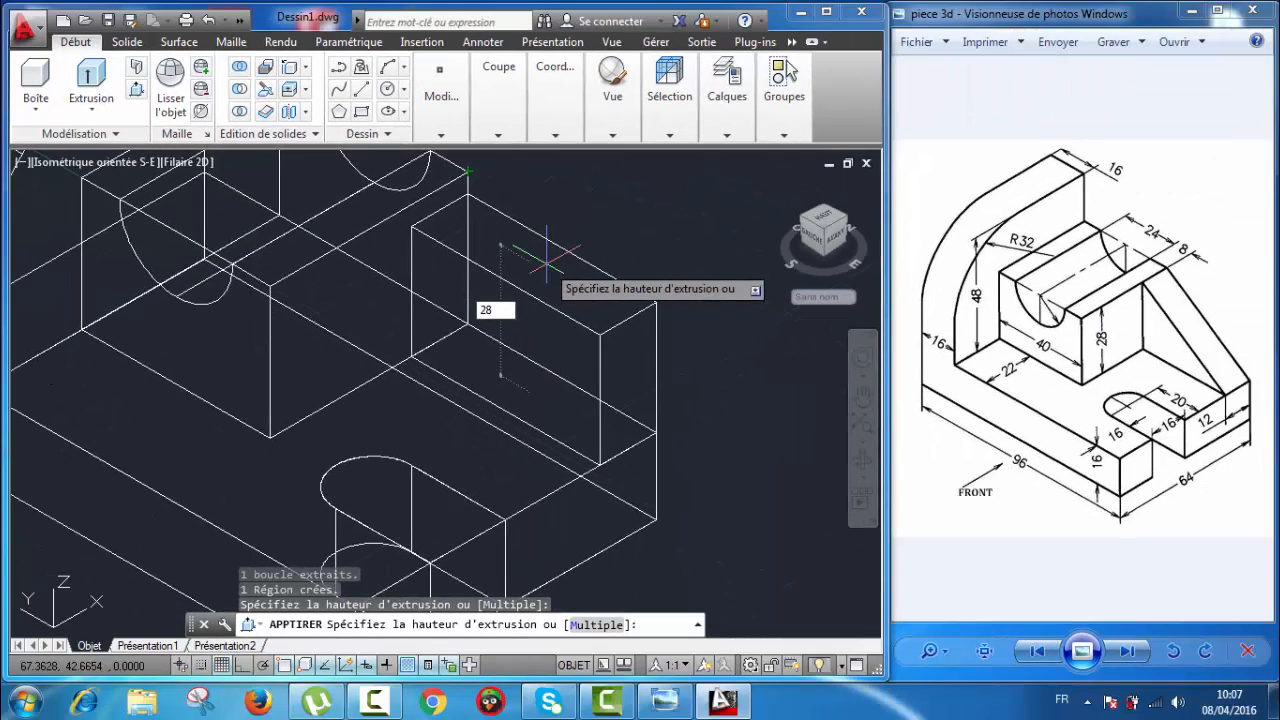
{"action": "key", "text": "Return"}
{"action": "scroll", "coordinate": [640, 451], "scroll_direction": "down", "scroll_amount": 3}
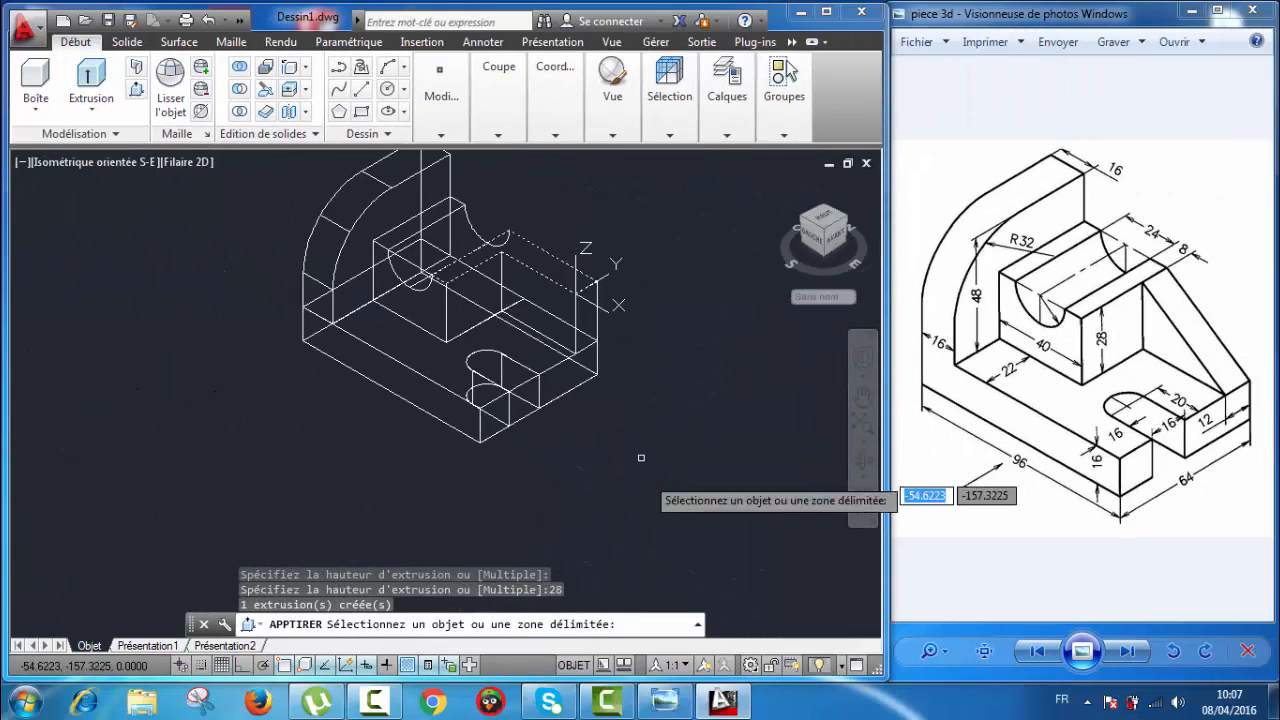
{"action": "scroll", "coordinate": [592, 270], "scroll_direction": "up", "scroll_amount": 2}
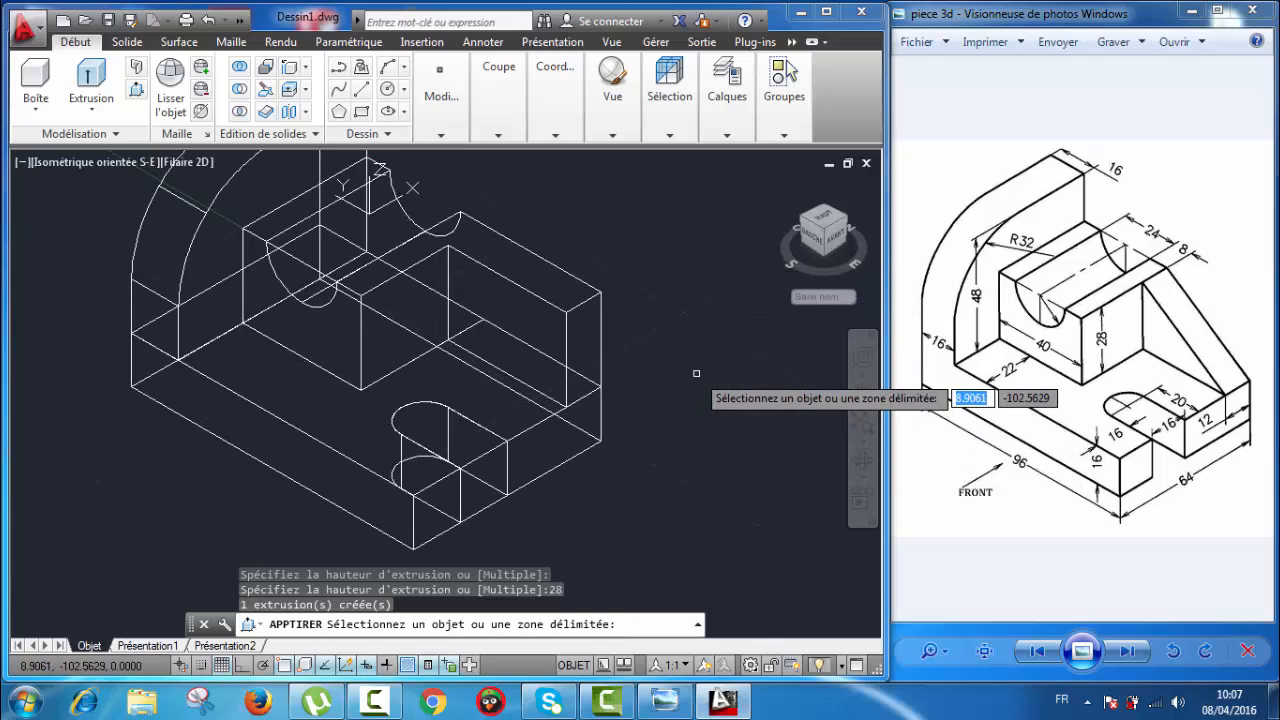
{"action": "key", "text": "Return"}
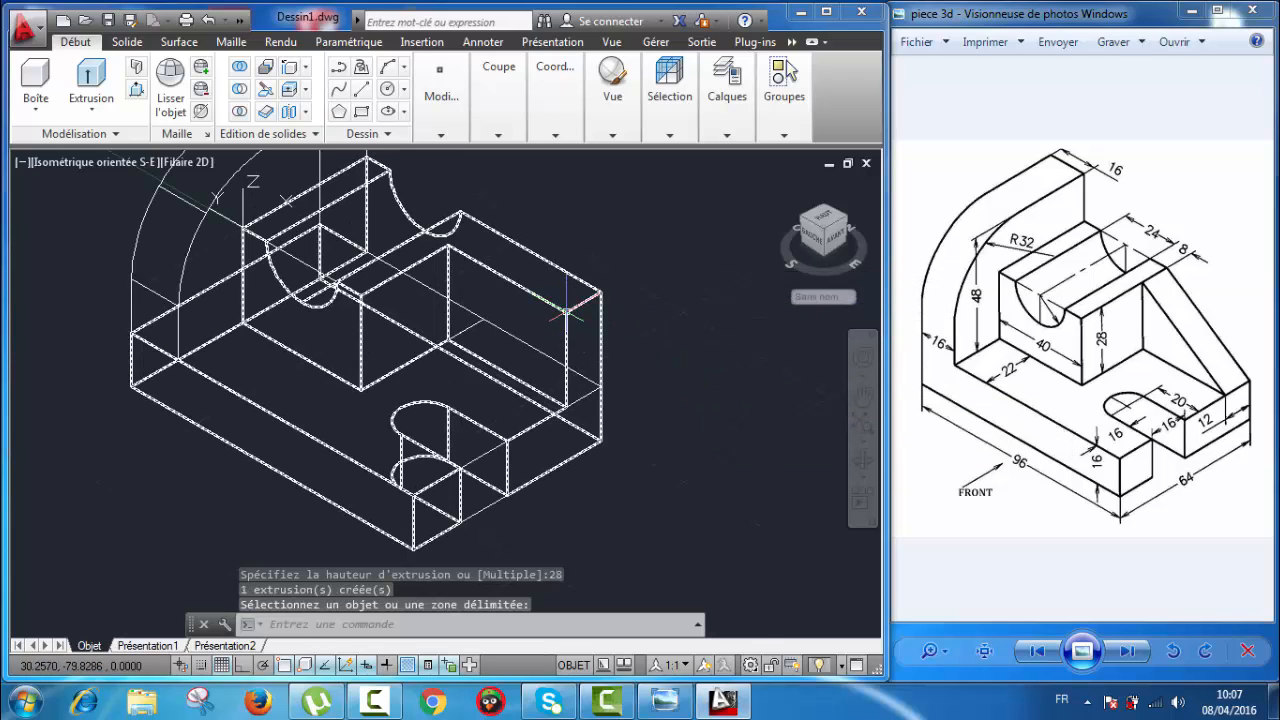
{"action": "scroll", "coordinate": [761, 427], "scroll_direction": "down", "scroll_amount": 2}
{"action": "middle_click_drag", "start_coordinate": [753, 432], "coordinate": [706, 420]}
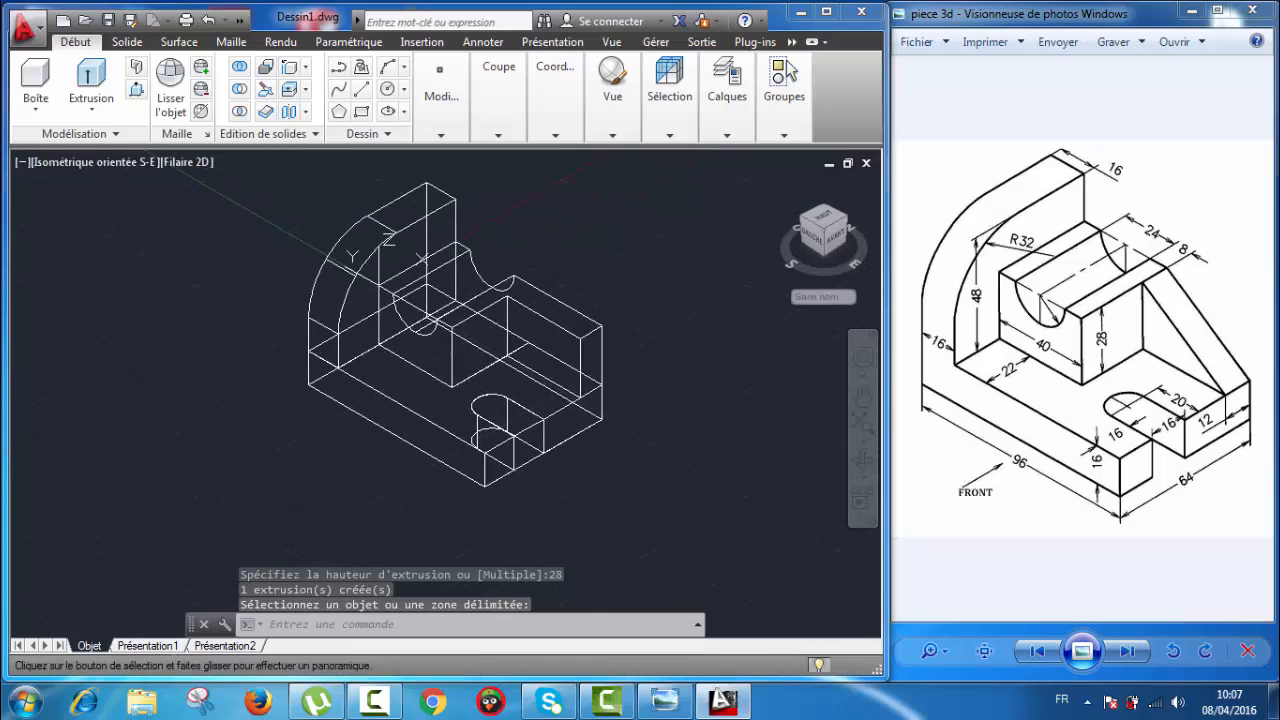
- Start a three-point UCS with its origin at the rib block's lower slot-side corner, where it meets the grooved block
{"action": "scroll", "coordinate": [600, 378], "scroll_direction": "up", "scroll_amount": 2}
{"action": "scroll", "coordinate": [601, 378], "scroll_direction": "up", "scroll_amount": 2}
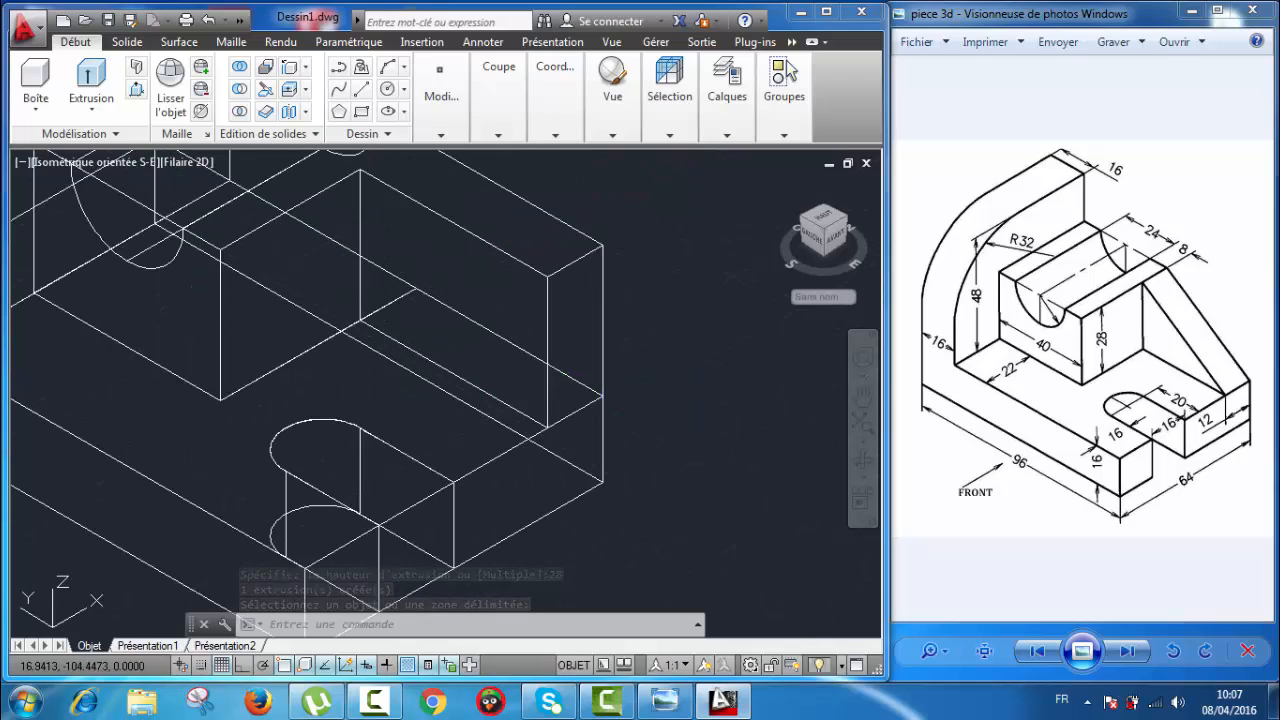
{"action": "scroll", "coordinate": [601, 378], "scroll_direction": "down", "scroll_amount": 2}
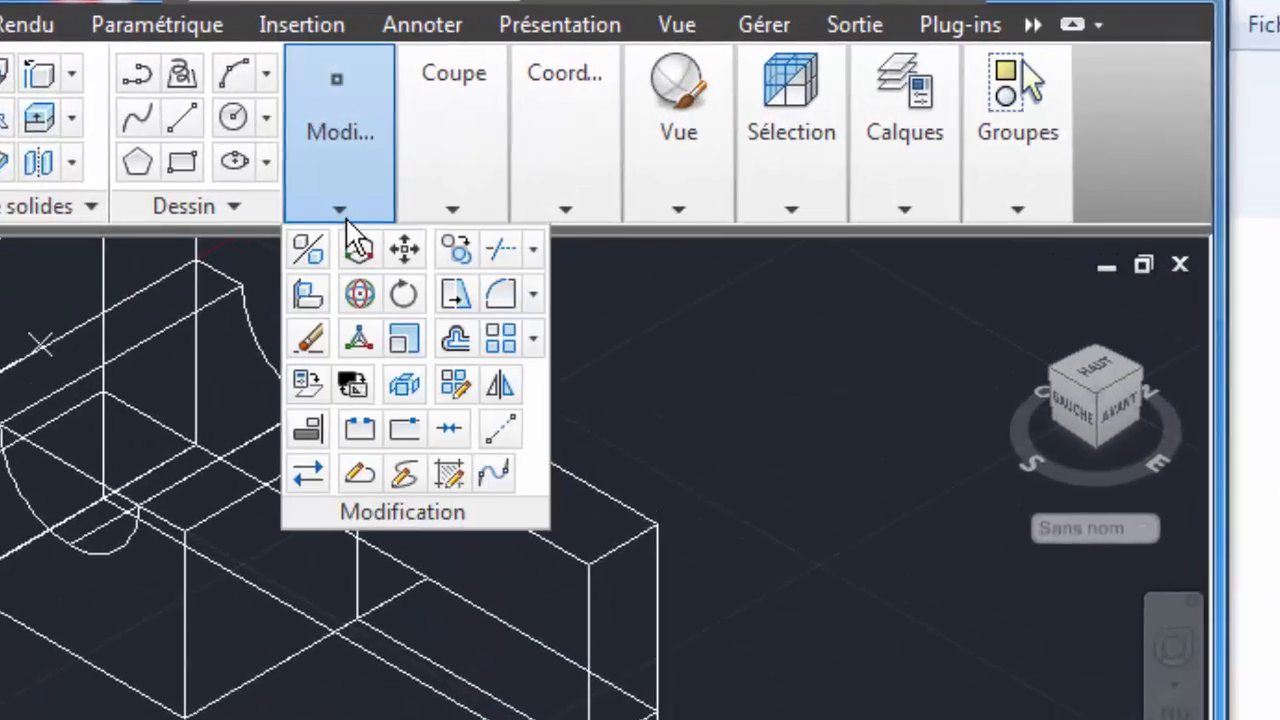
{"action": "mouse_move", "coordinate": [500, 120]}
{"action": "mouse_move", "coordinate": [610, 204]}
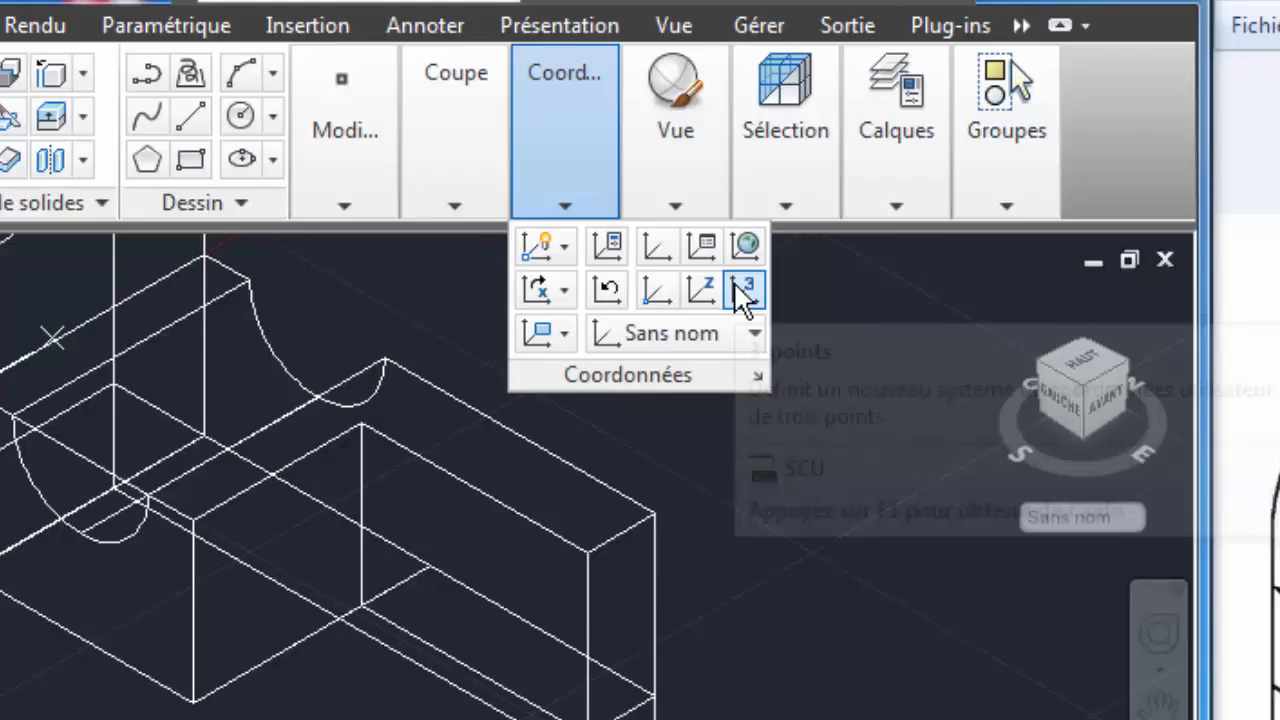
{"action": "left_click", "coordinate": [790, 346]}
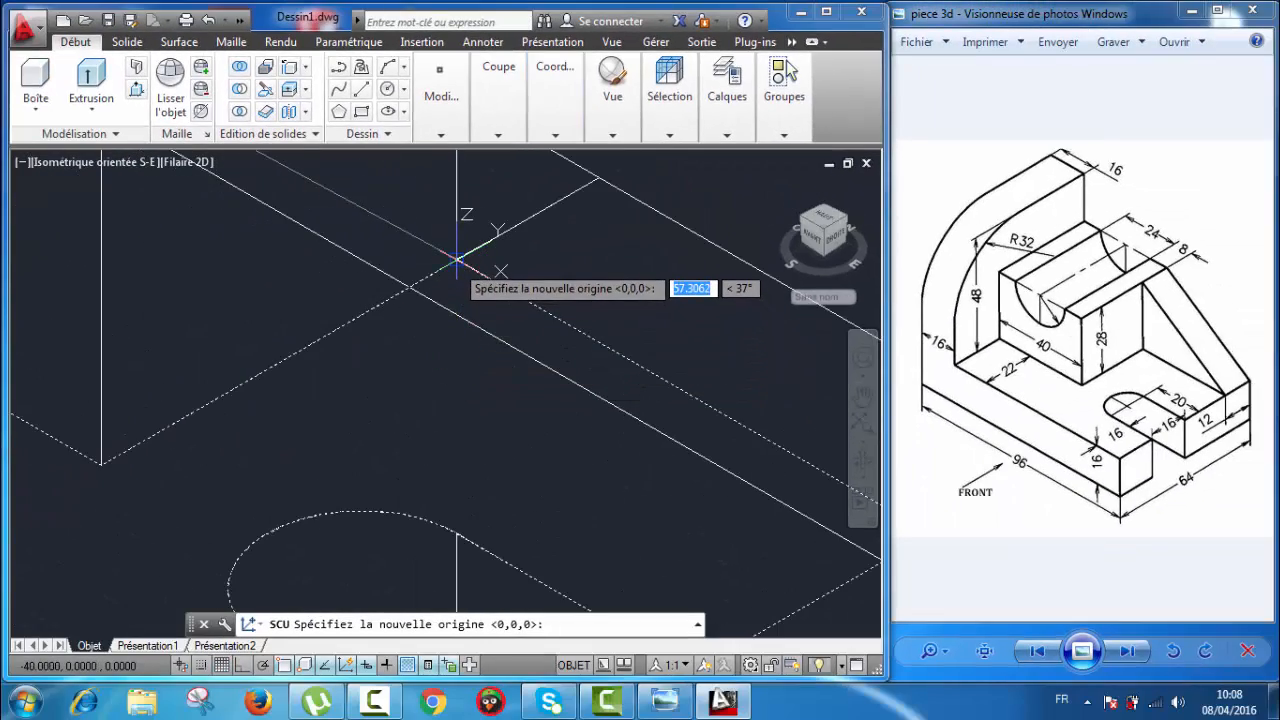
{"action": "left_click", "coordinate": [456, 260]}
- Direct the UCS X axis along the rib block's 40-long bottom edge and the Y axis up its vertical edge against the grooved block
{"action": "scroll", "coordinate": [466, 289], "scroll_direction": "down", "scroll_amount": 3}
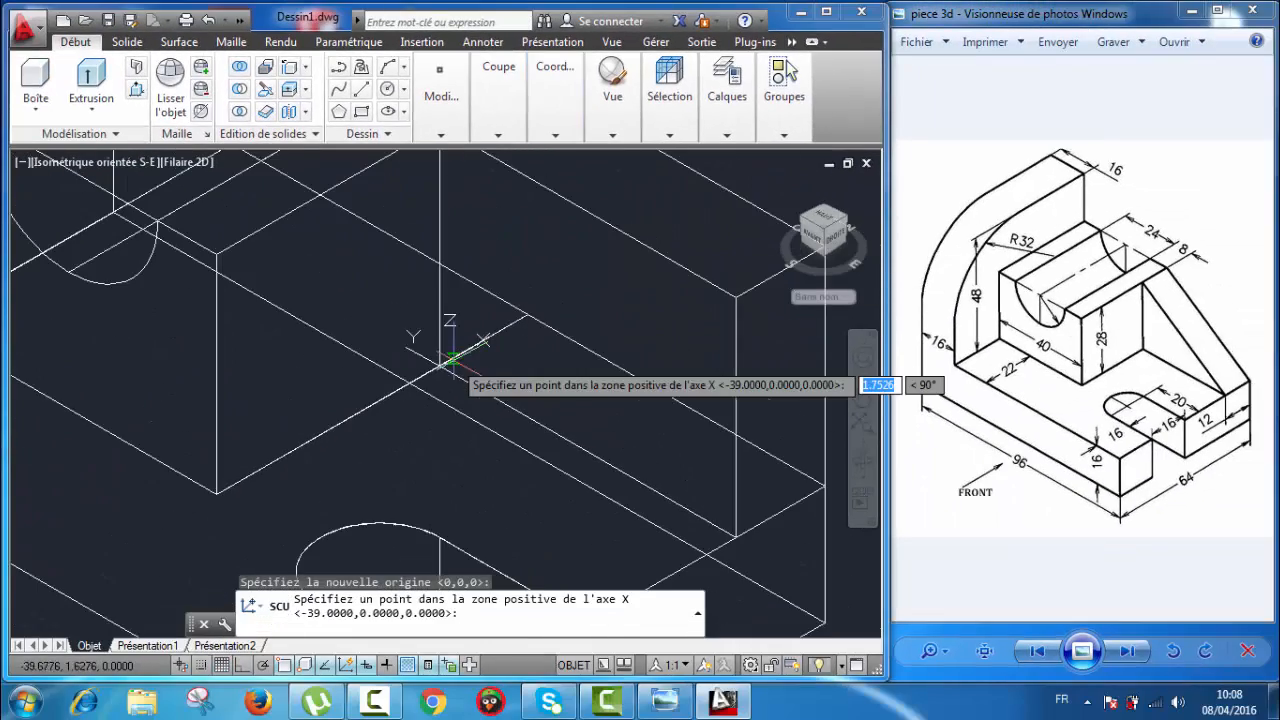
{"action": "scroll", "coordinate": [430, 320], "scroll_direction": "down", "scroll_amount": 2}
{"action": "scroll", "coordinate": [536, 378], "scroll_direction": "up", "scroll_amount": 2}
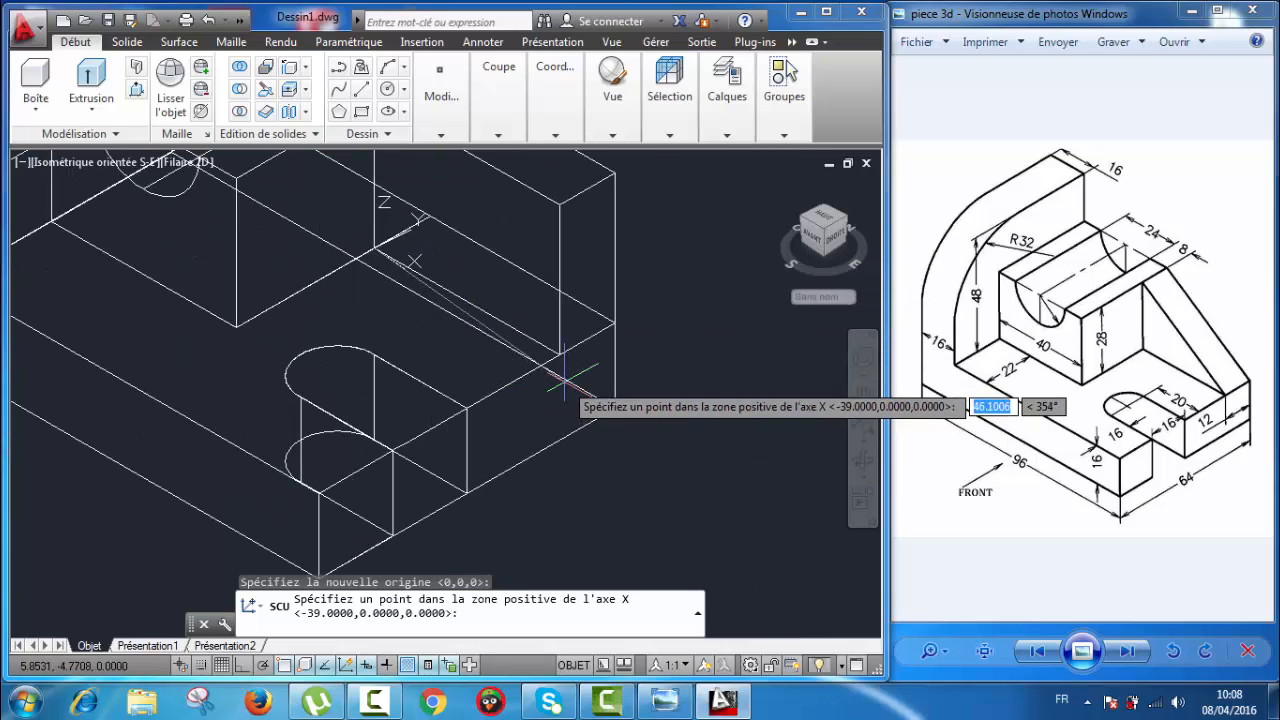
{"action": "scroll", "coordinate": [558, 355], "scroll_direction": "up", "scroll_amount": 2}
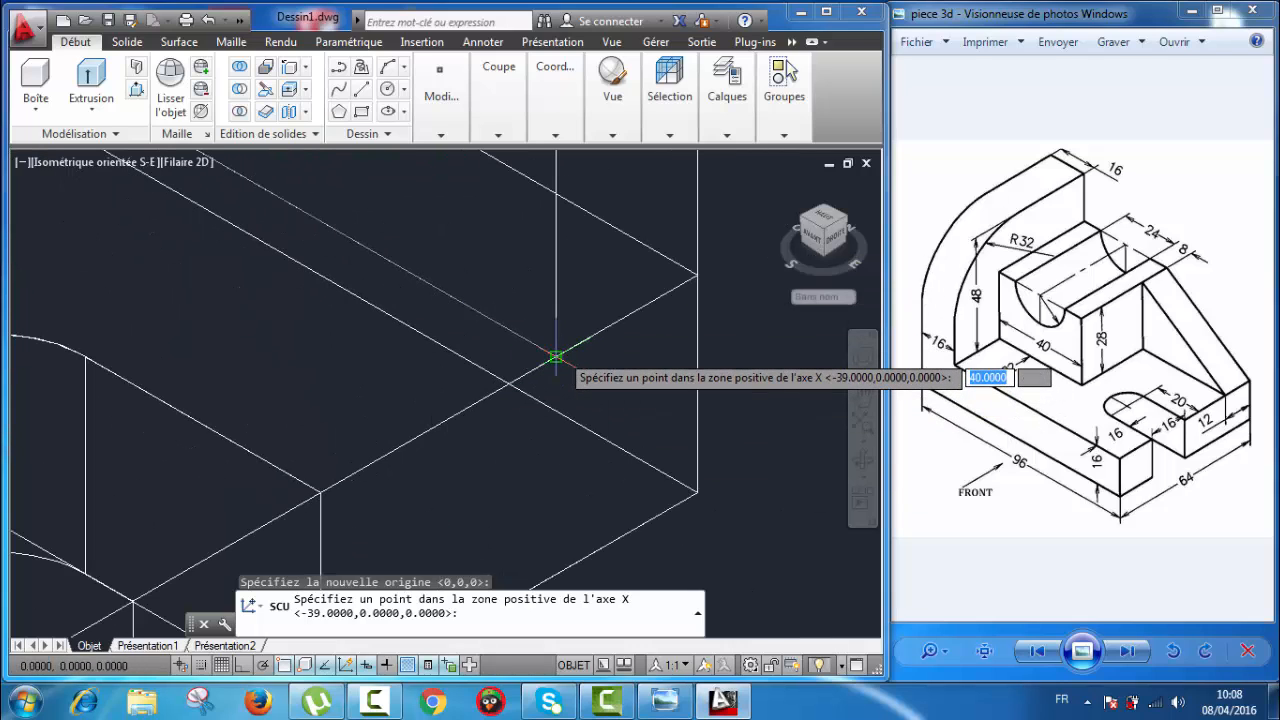
{"action": "left_click", "coordinate": [556, 356]}
{"action": "scroll", "coordinate": [543, 357], "scroll_direction": "down", "scroll_amount": 3}
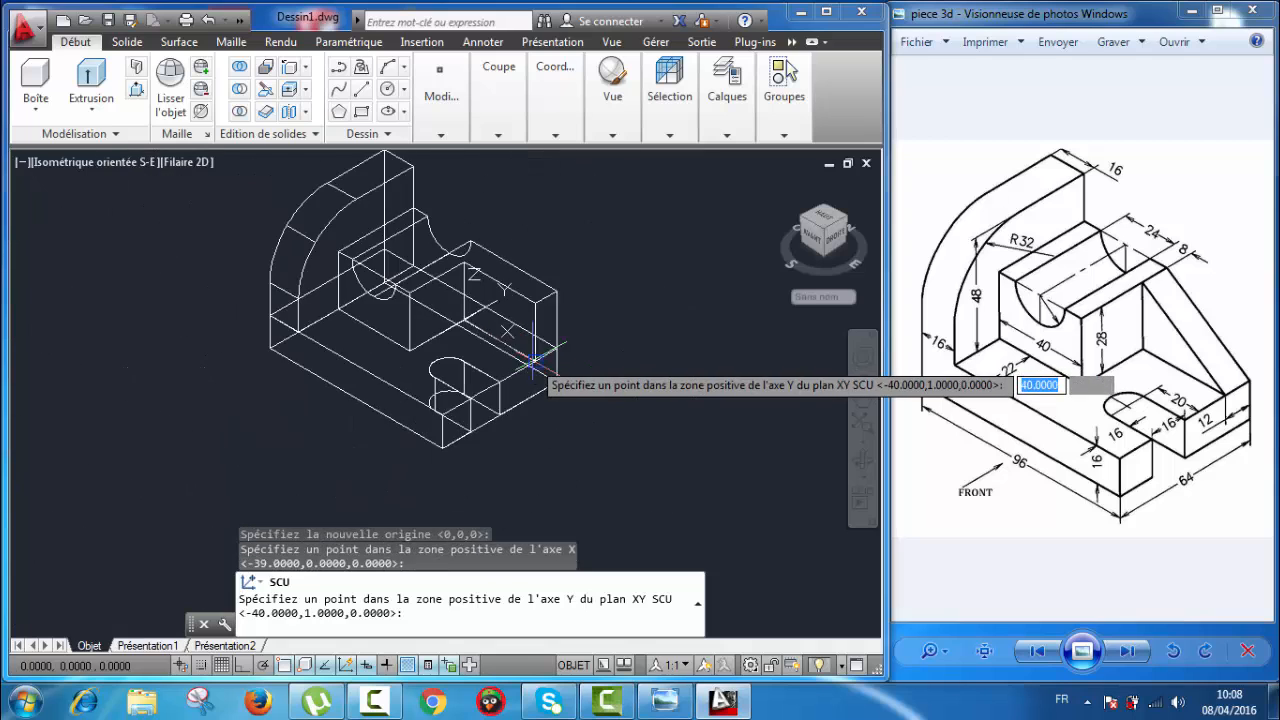
{"action": "scroll", "coordinate": [458, 269], "scroll_direction": "up", "scroll_amount": 3}
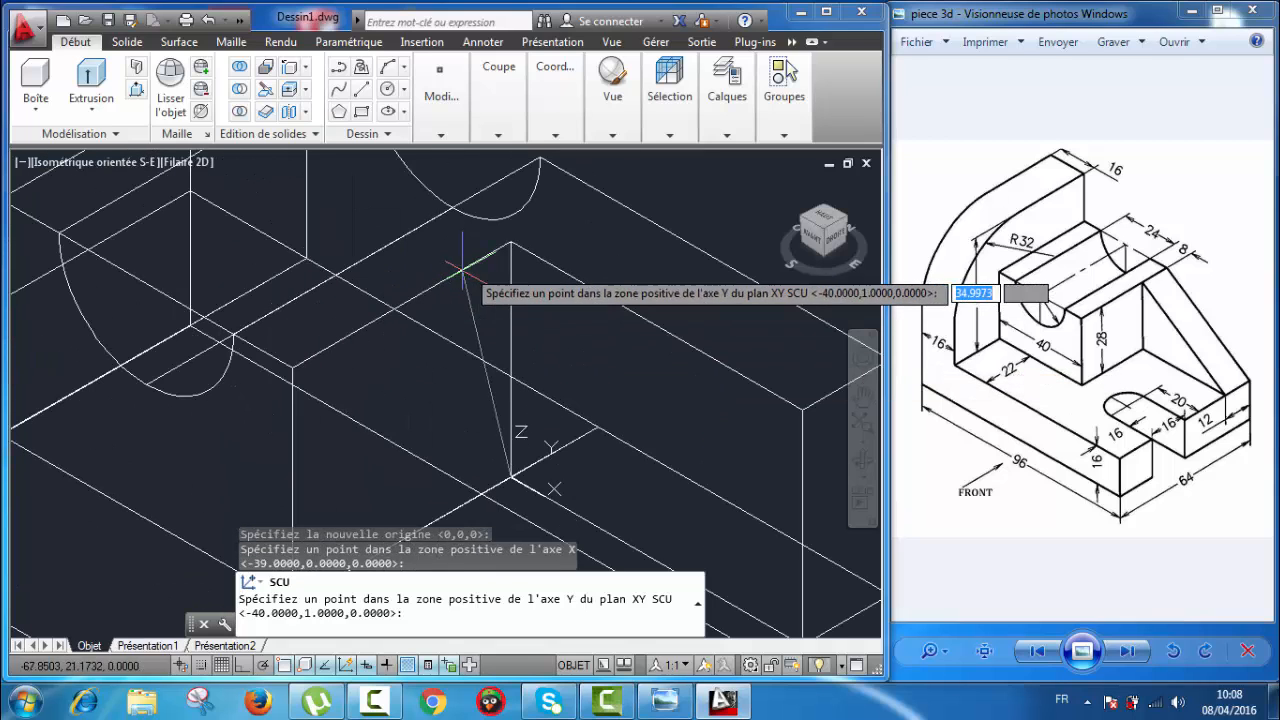
{"action": "left_click", "coordinate": [510, 243]}
{"action": "scroll", "coordinate": [520, 300], "scroll_direction": "down", "scroll_amount": 3}
{"action": "scroll", "coordinate": [553, 366], "scroll_direction": "up", "scroll_amount": 2}
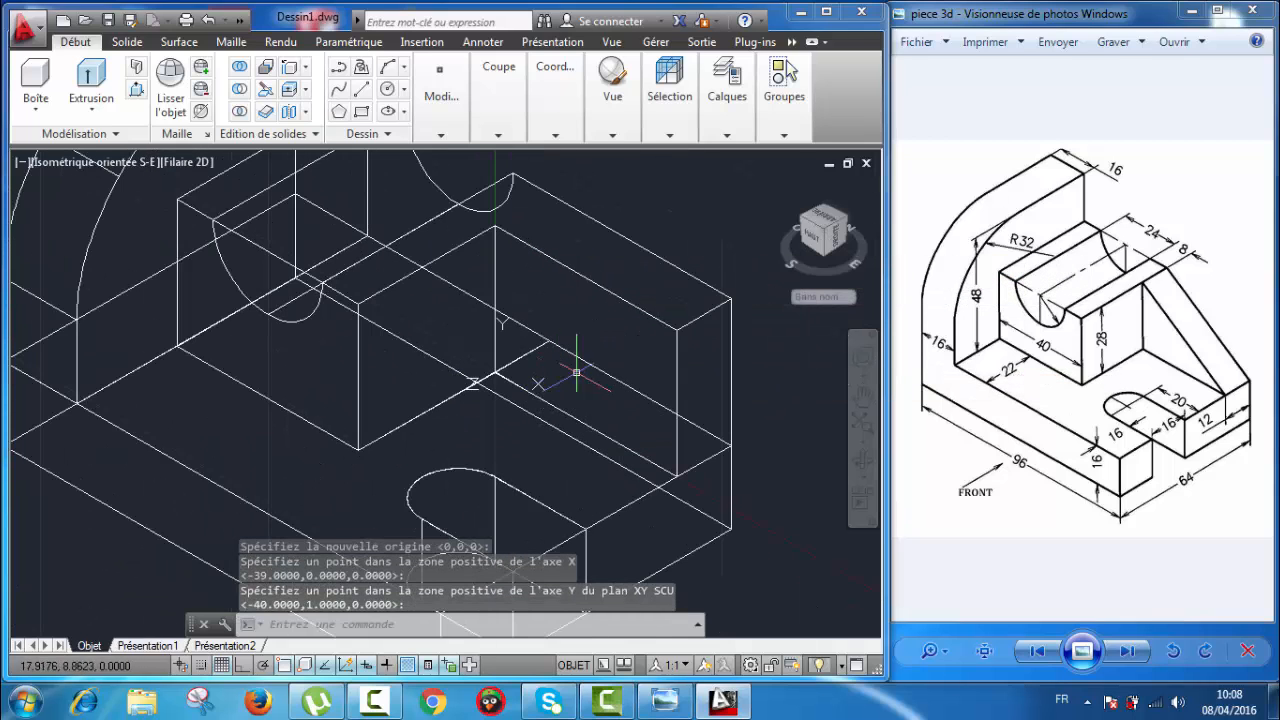
- Draw a closed line triangle on the rib block's slot-side face, through the inner top, outer bottom and outer top corners
{"action": "left_click", "coordinate": [436, 136]}
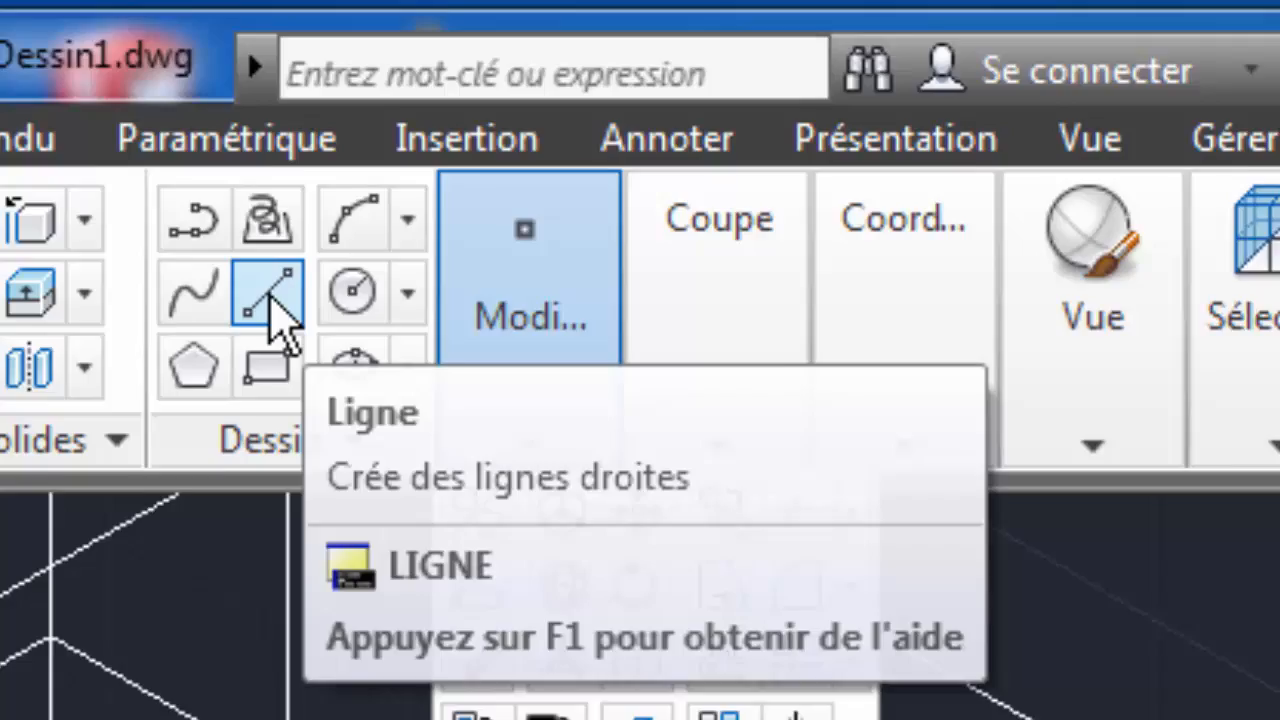
{"action": "left_click", "coordinate": [268, 294]}
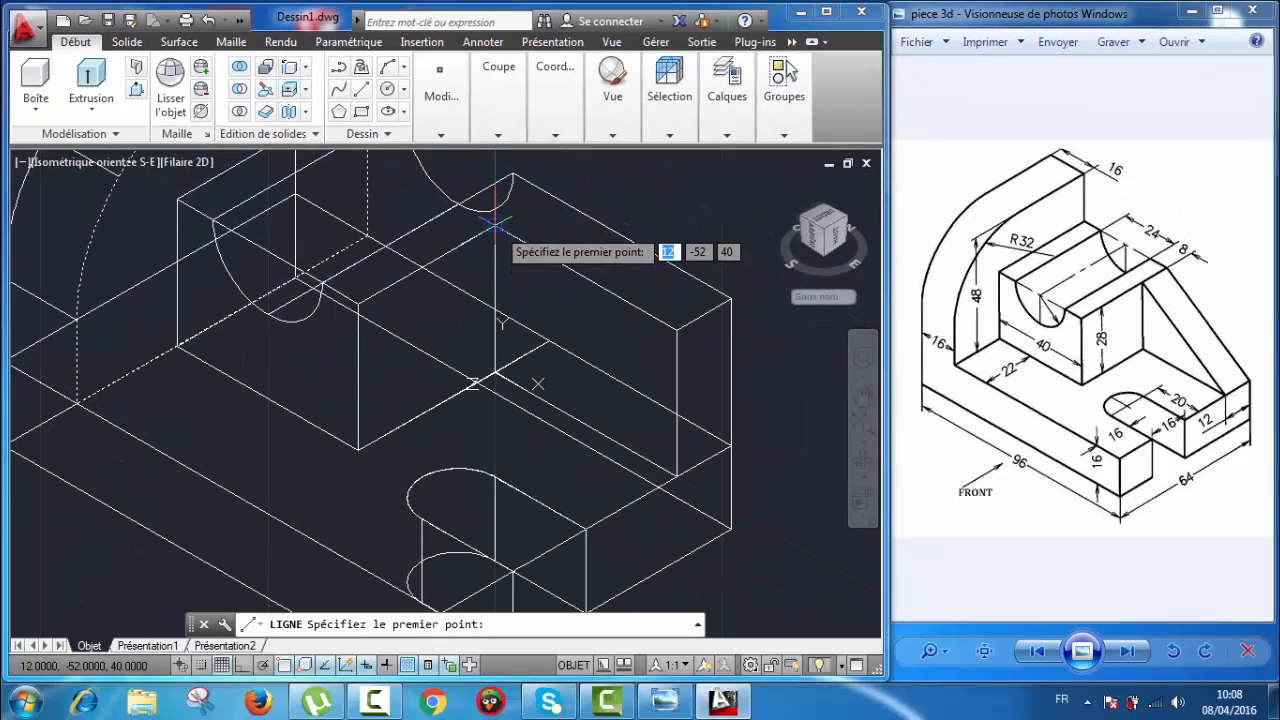
{"action": "scroll", "coordinate": [651, 460], "scroll_direction": "up", "scroll_amount": 2}
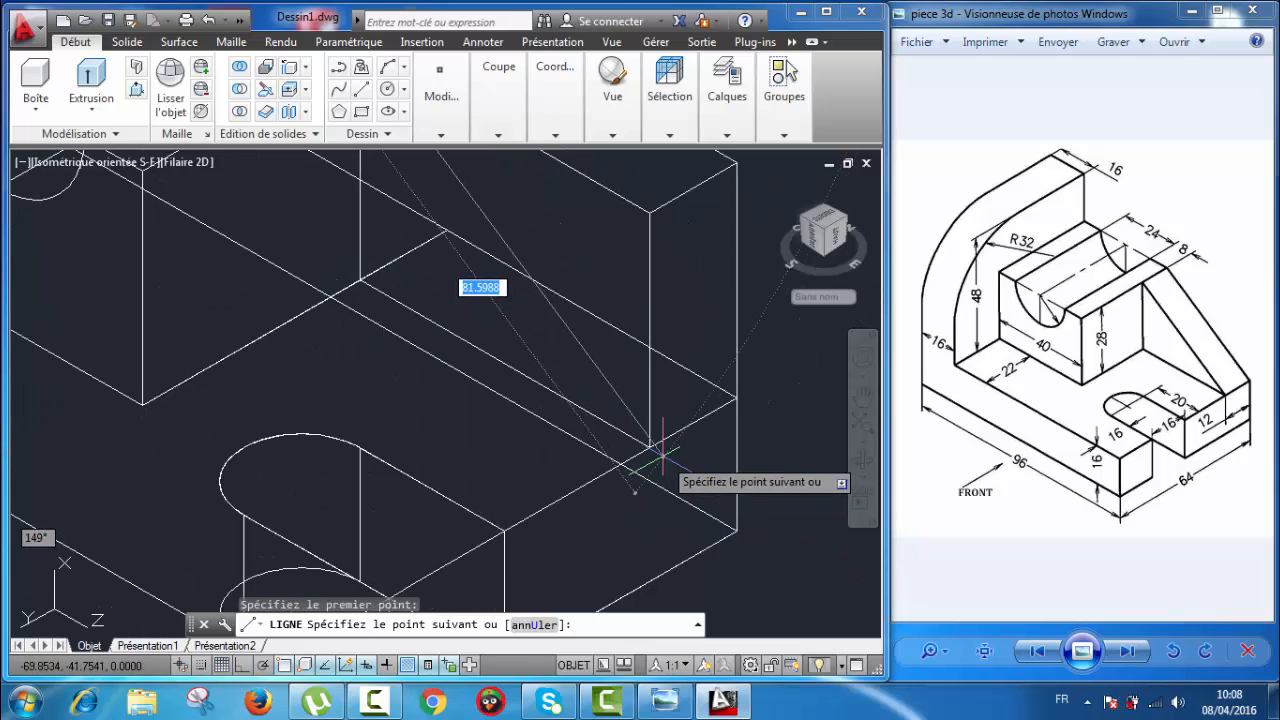
{"action": "scroll", "coordinate": [651, 447], "scroll_direction": "up", "scroll_amount": 2}
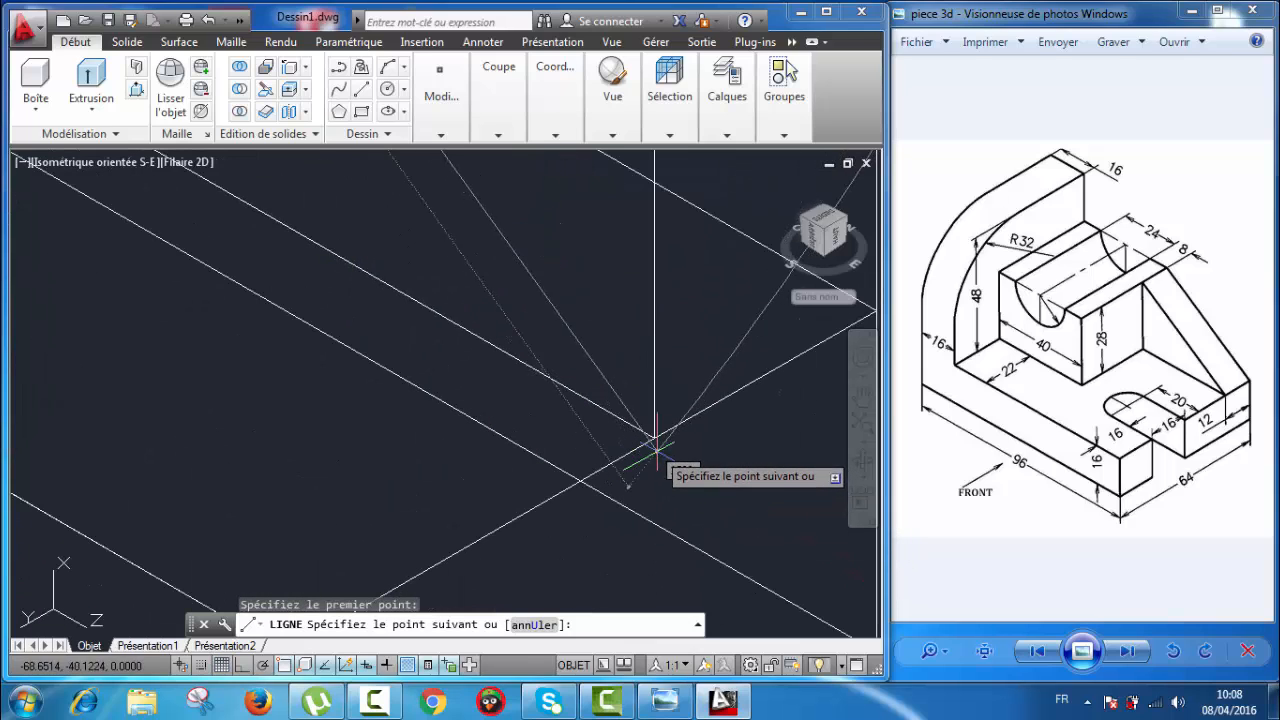
{"action": "left_click", "coordinate": [655, 440]}
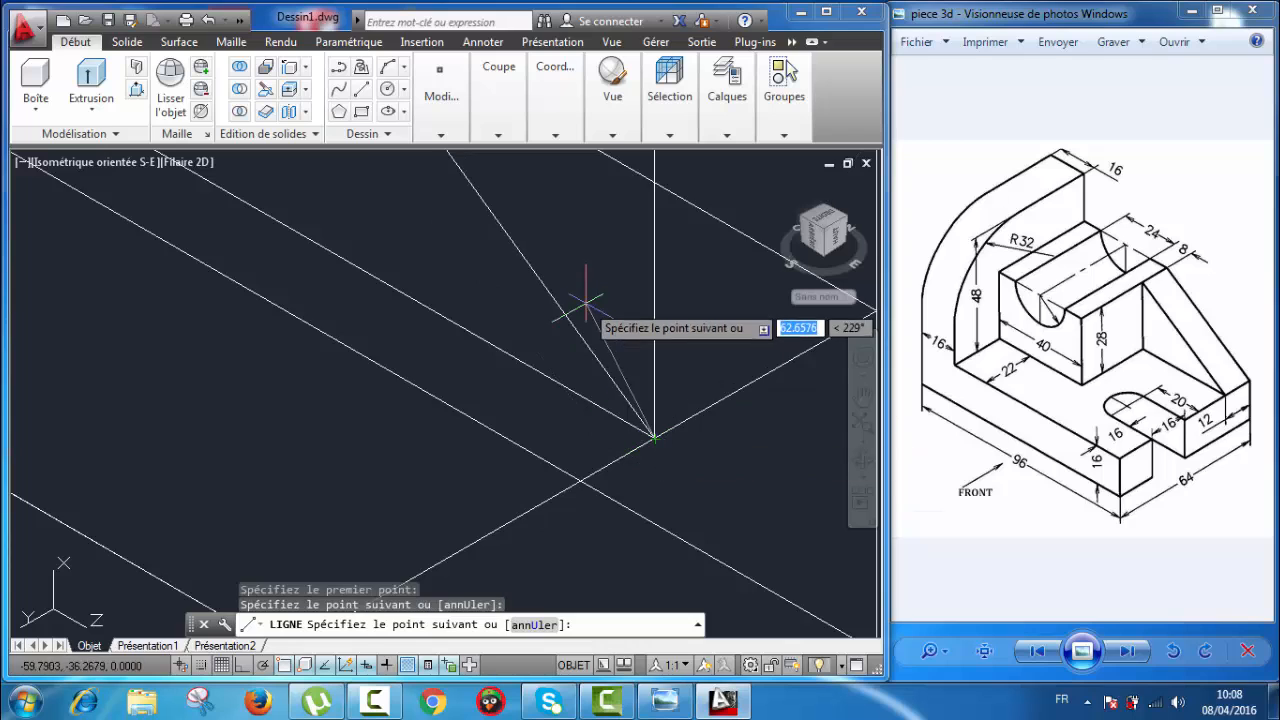
{"action": "scroll", "coordinate": [586, 286], "scroll_direction": "down", "scroll_amount": 4}
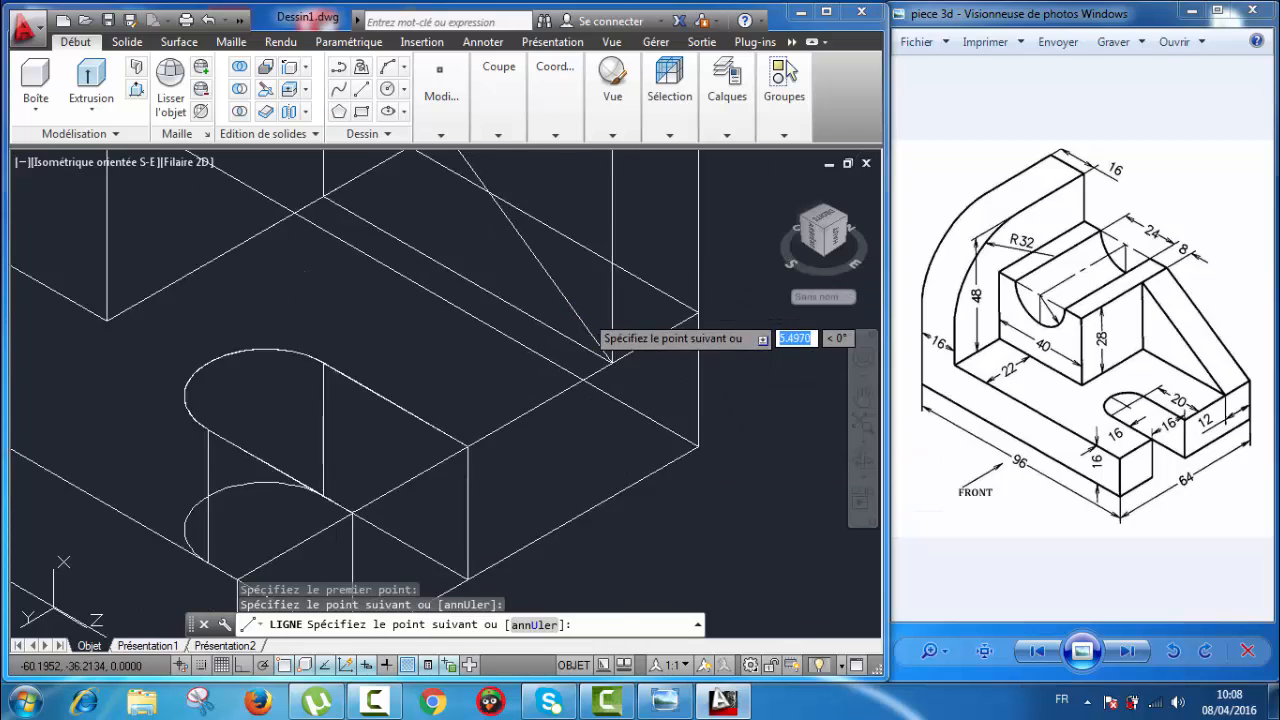
{"action": "left_click", "coordinate": [601, 199]}
{"action": "middle_click_drag", "start_coordinate": [549, 251], "coordinate": [580, 343]}
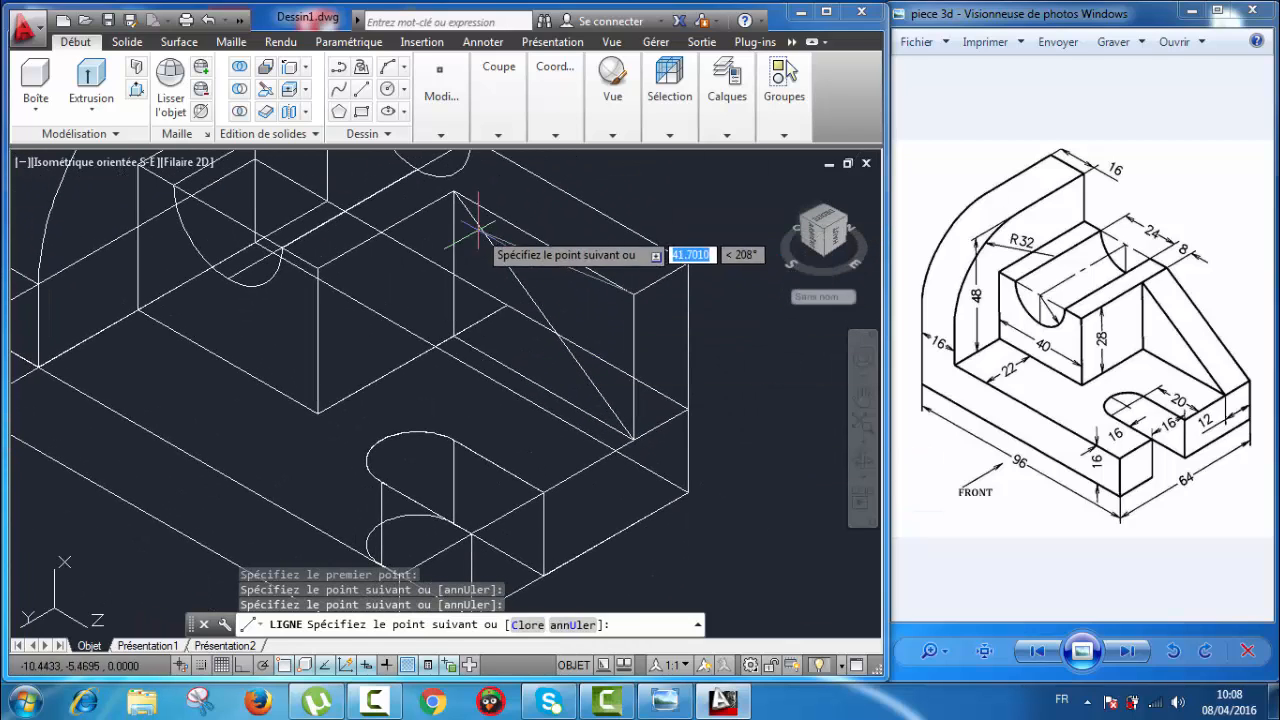
{"action": "scroll", "coordinate": [453, 188], "scroll_direction": "up", "scroll_amount": 6}
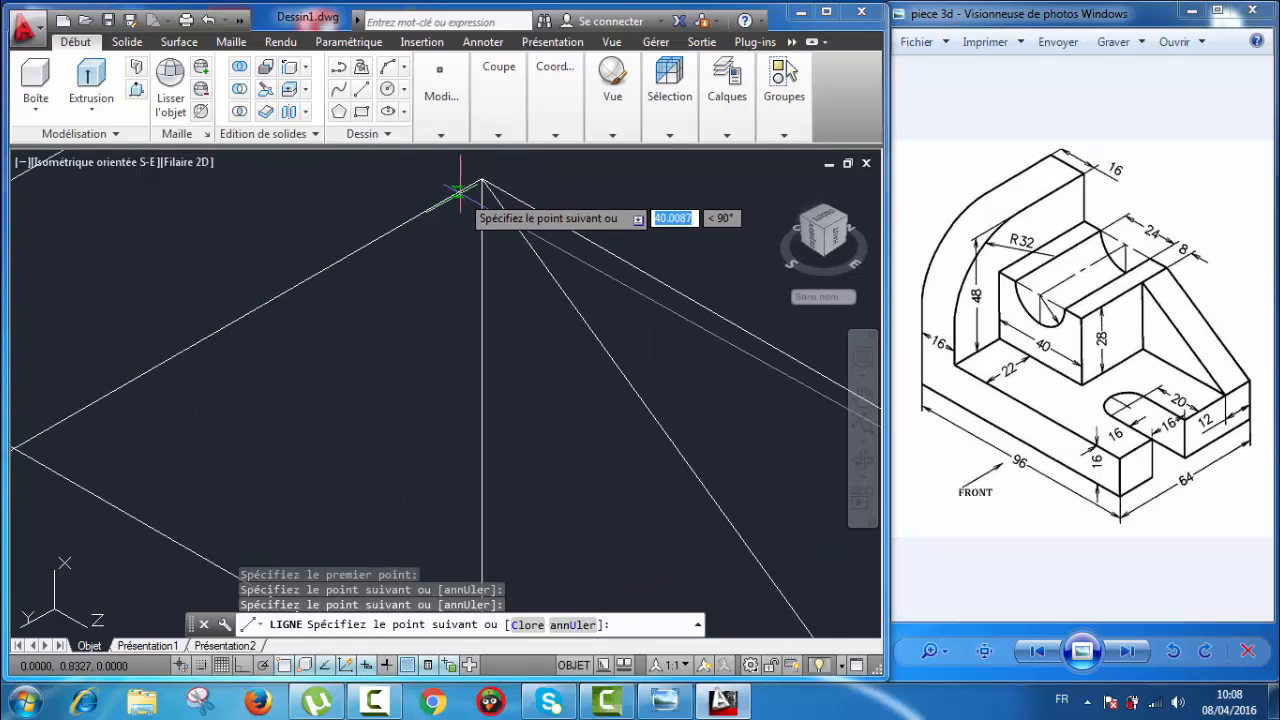
{"action": "scroll", "coordinate": [482, 178], "scroll_direction": "down", "scroll_amount": 5}
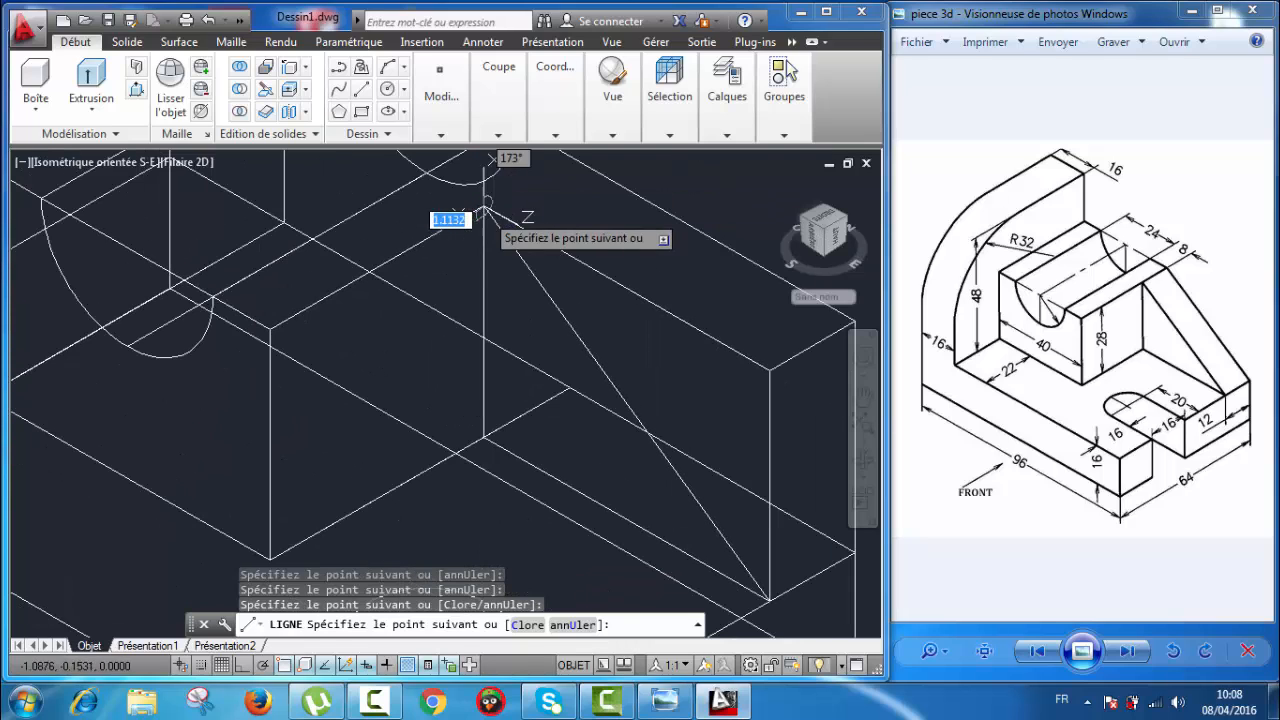
{"action": "key", "text": "Escape"}
{"action": "scroll", "coordinate": [534, 357], "scroll_direction": "down", "scroll_amount": 3}
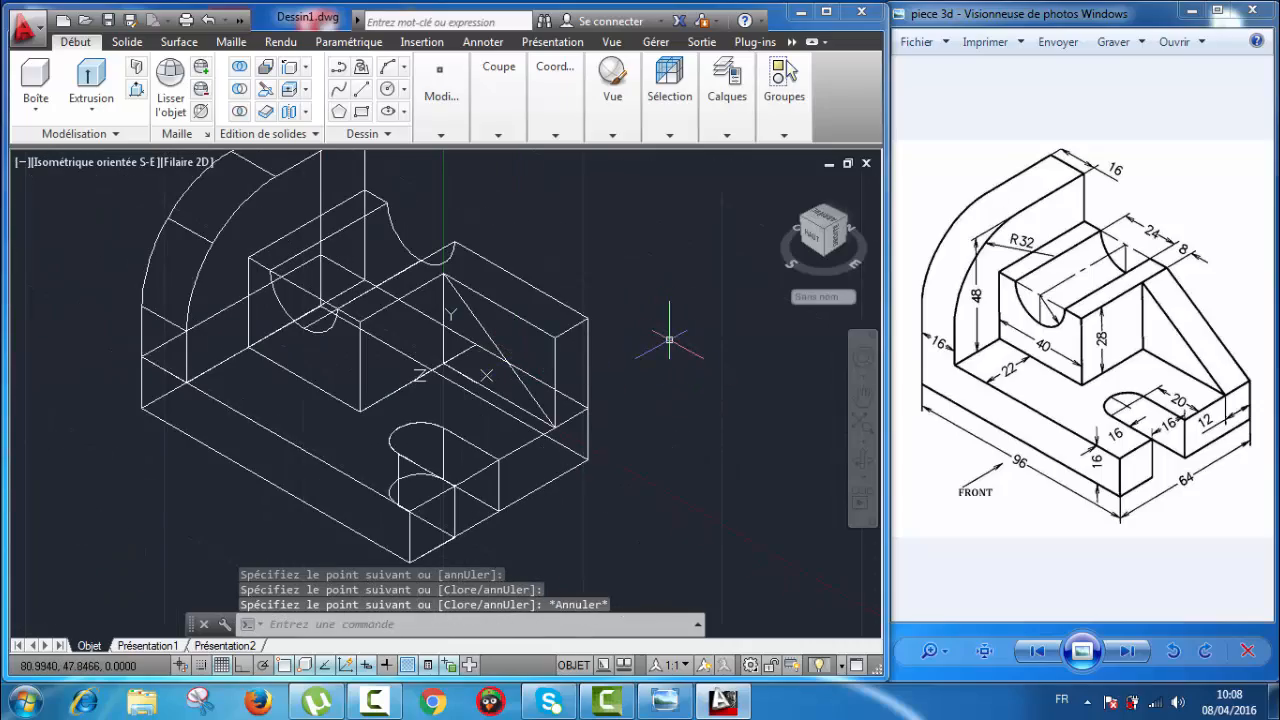
- Join the three triangle lines on the rib block's slot-side face into one object
{"action": "type", "text": "j"}
{"action": "key", "text": "Return"}
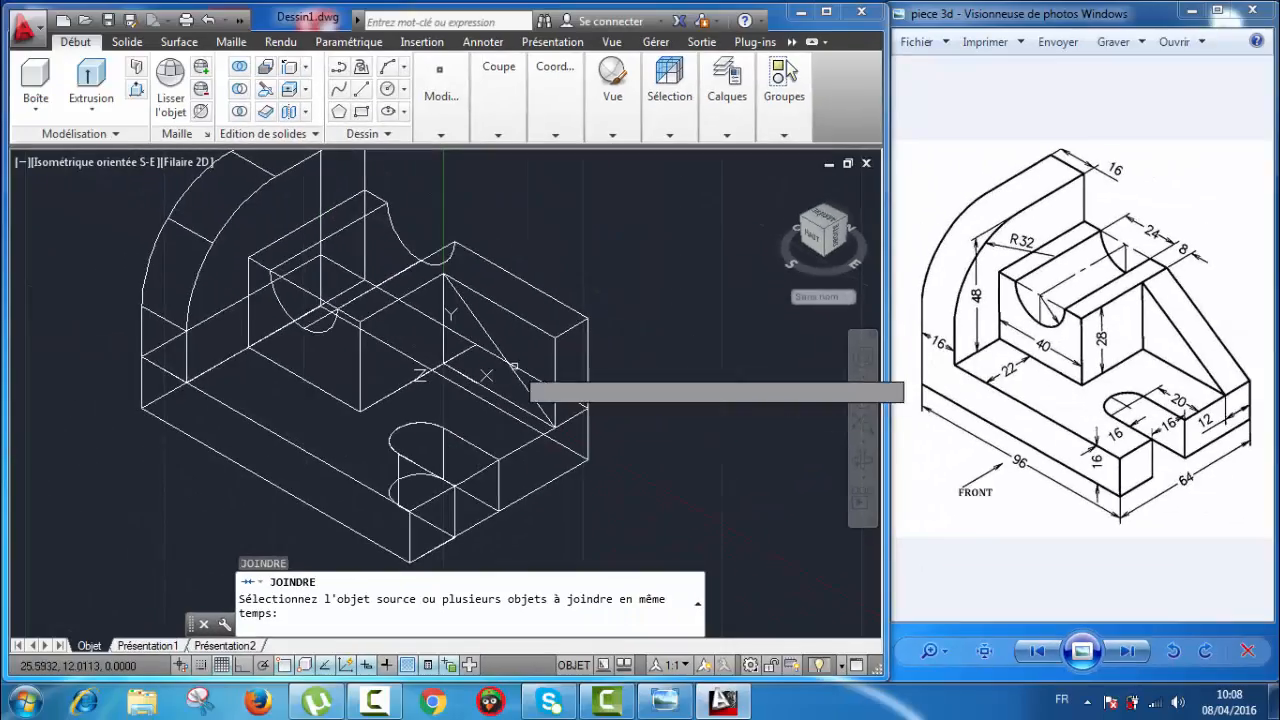
{"action": "left_click", "coordinate": [491, 340]}
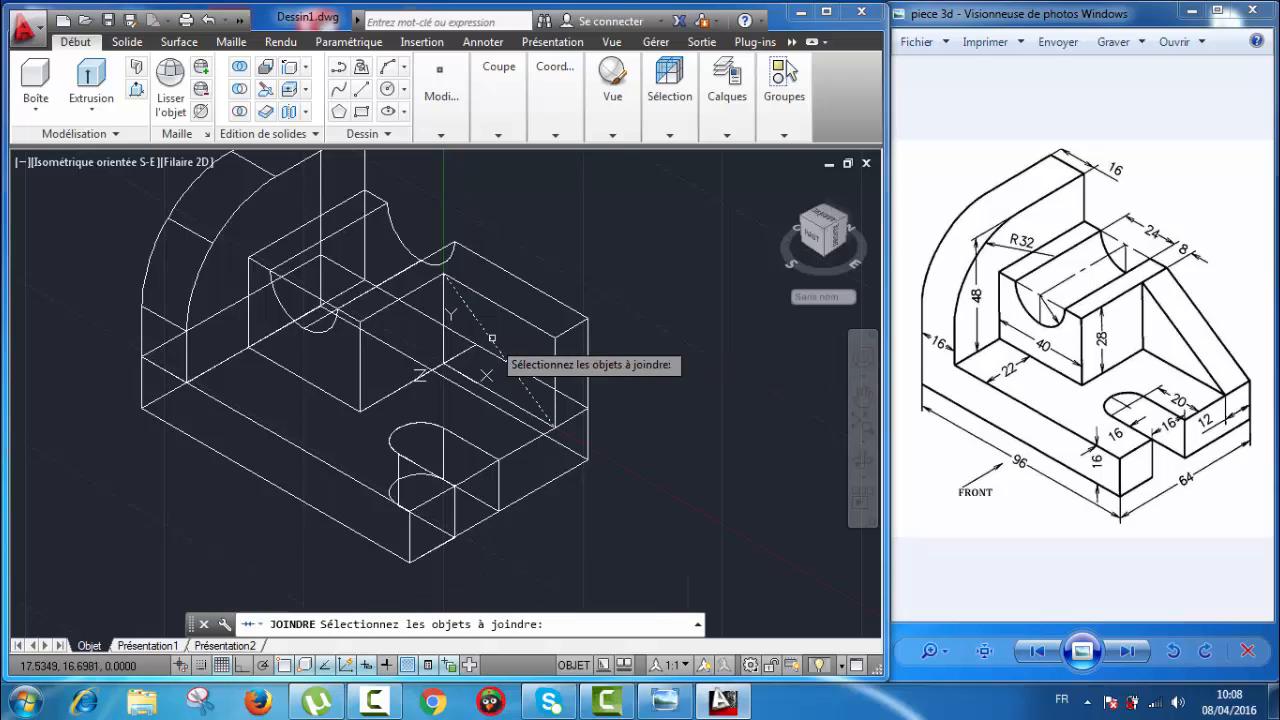
{"action": "left_click", "coordinate": [528, 294]}
{"action": "key", "text": "Escape"}
{"action": "middle_click_drag", "start_coordinate": [463, 363], "coordinate": [393, 337]}
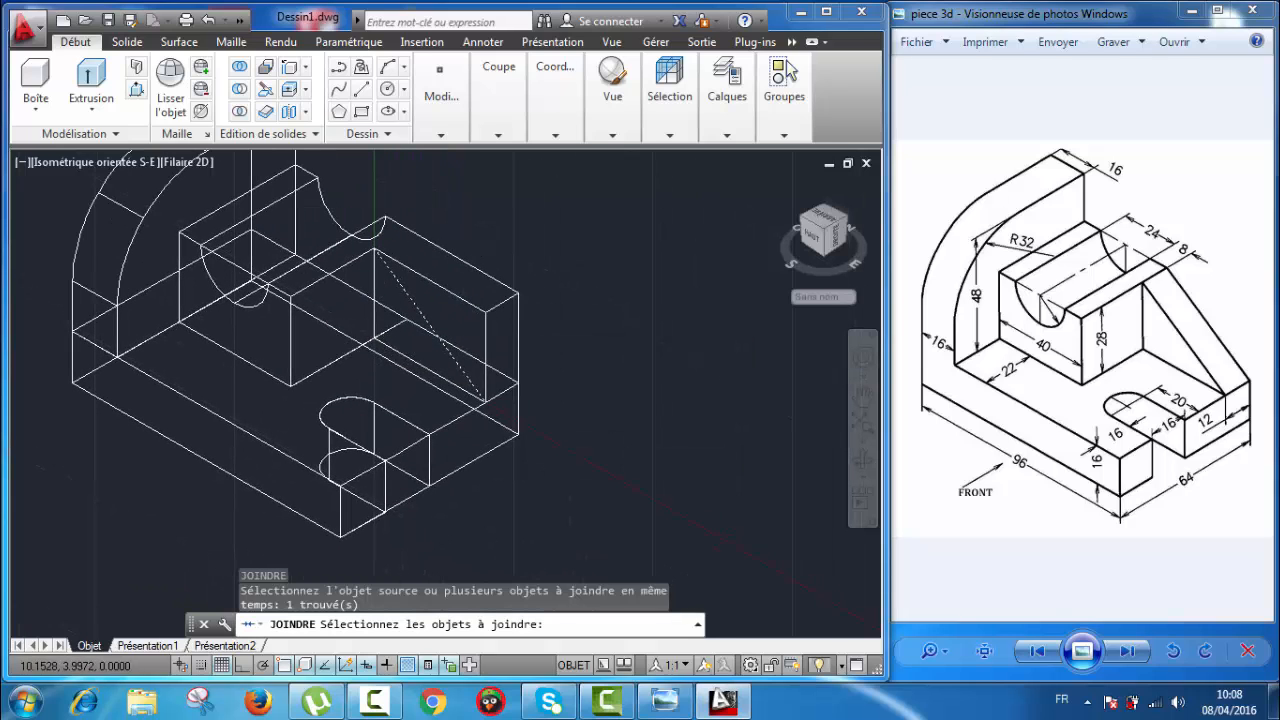
{"action": "left_click", "coordinate": [485, 338]}
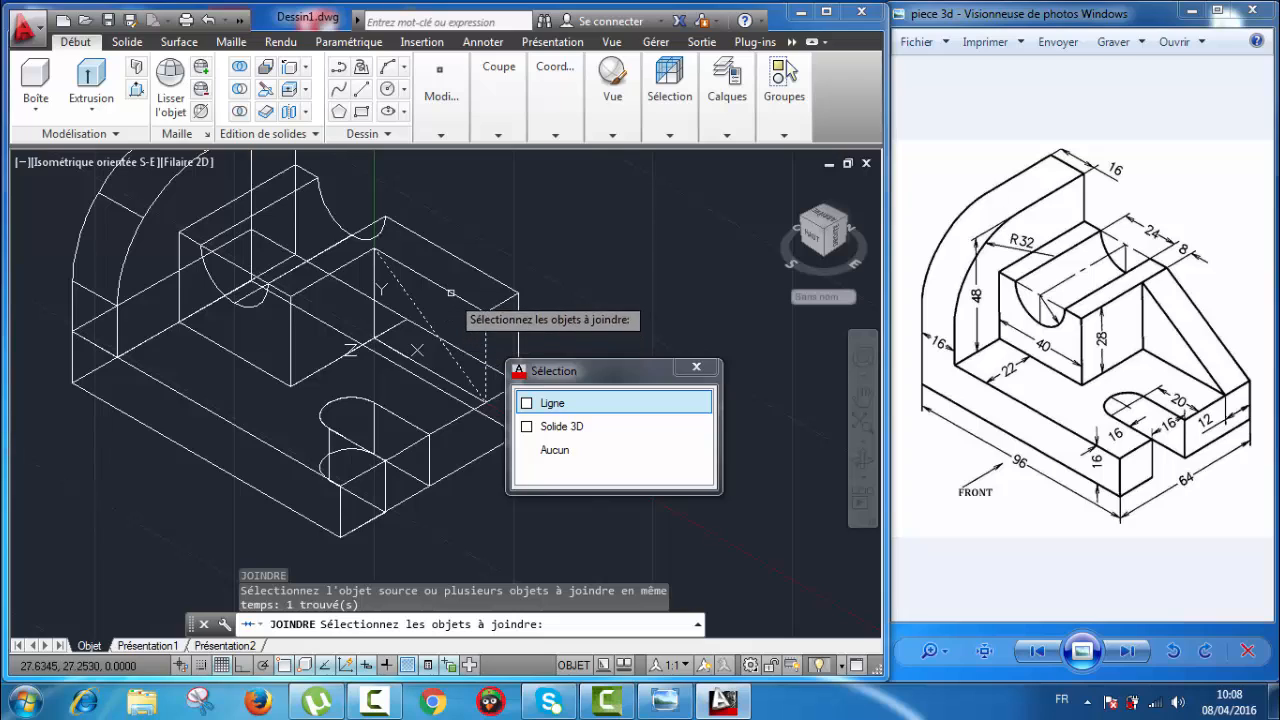
{"action": "left_click", "coordinate": [469, 260]}
{"action": "key", "text": "Return"}
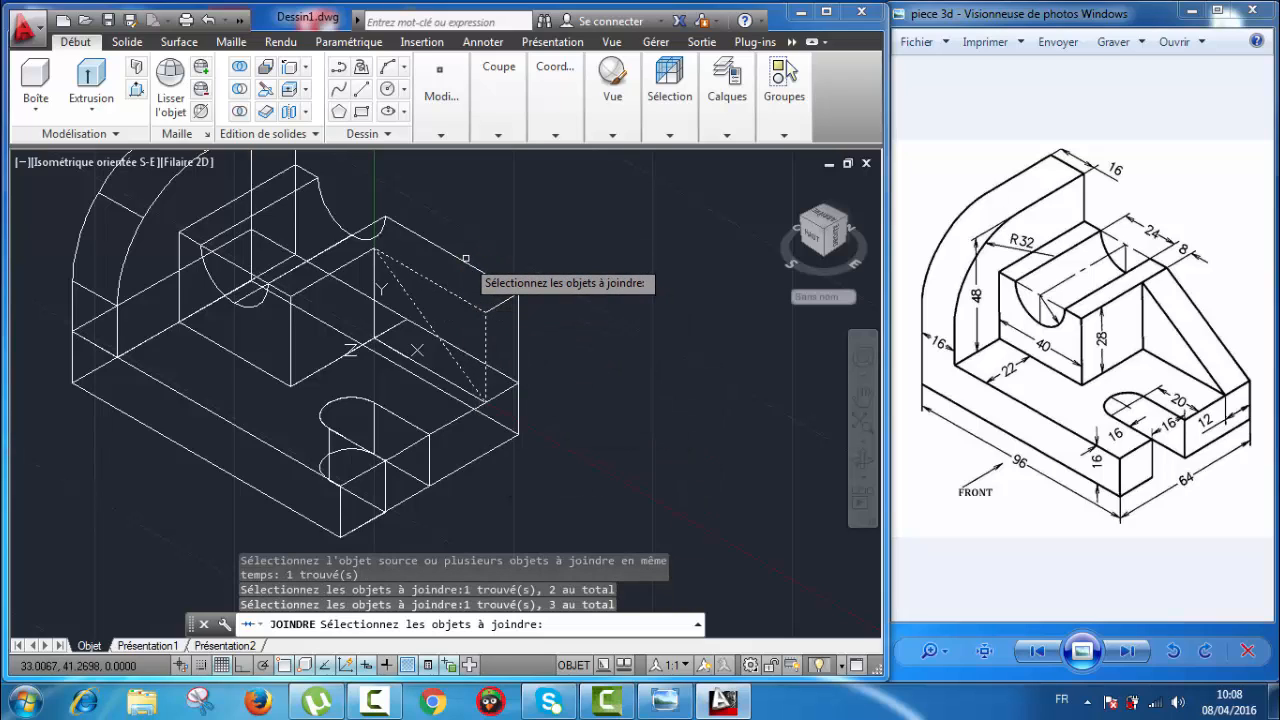
{"action": "key", "text": "Return"}
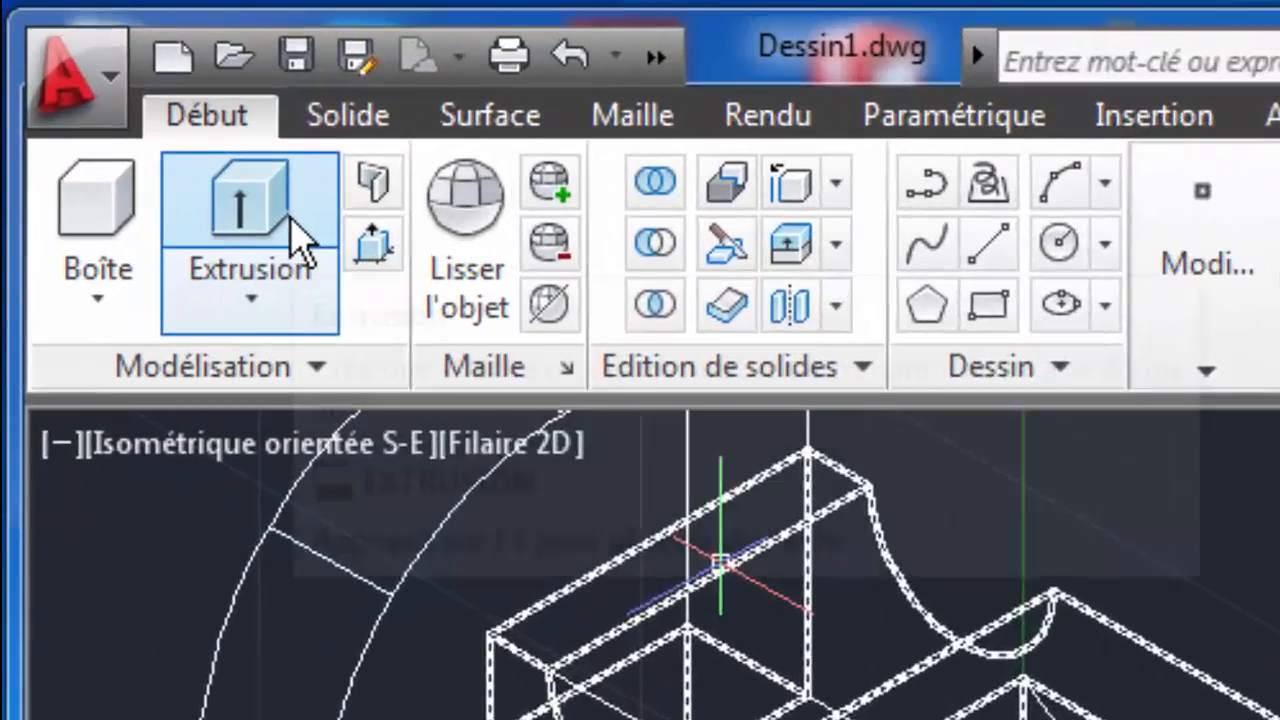
- Extrude the joined triangle about 49 through the rib block, past its back face
{"action": "left_click", "coordinate": [109, 86]}
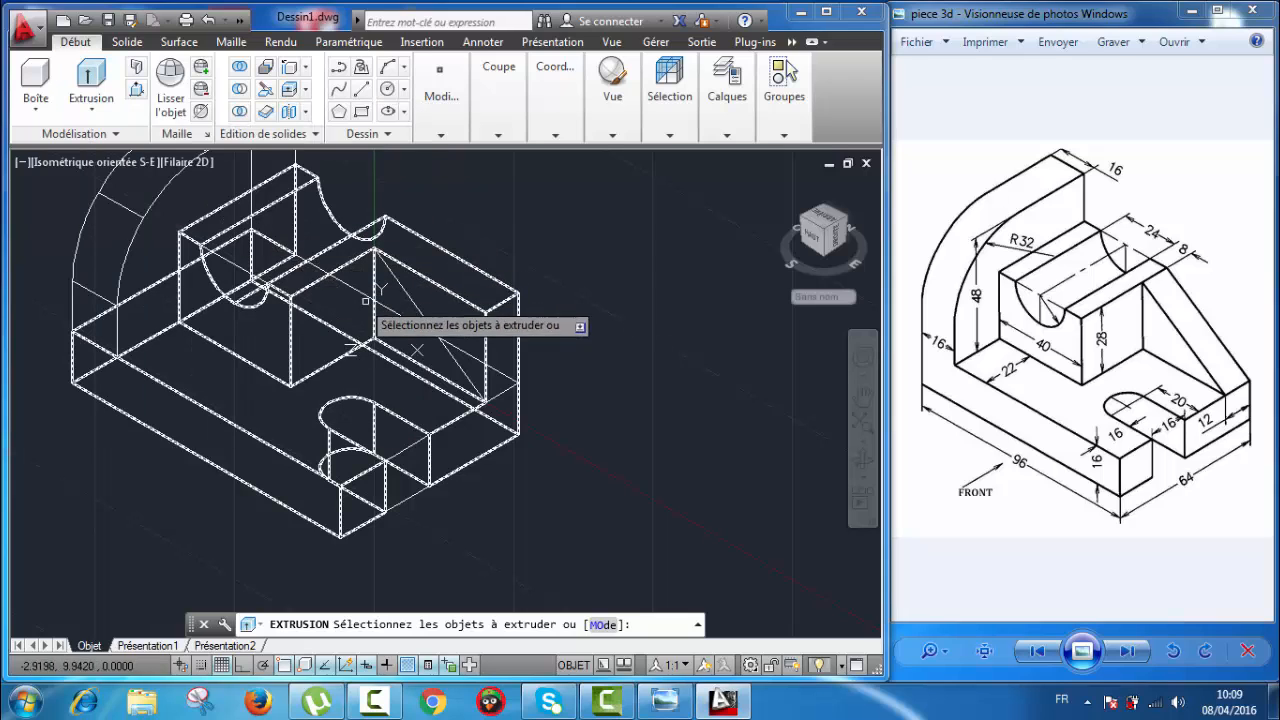
{"action": "left_click", "coordinate": [417, 350]}
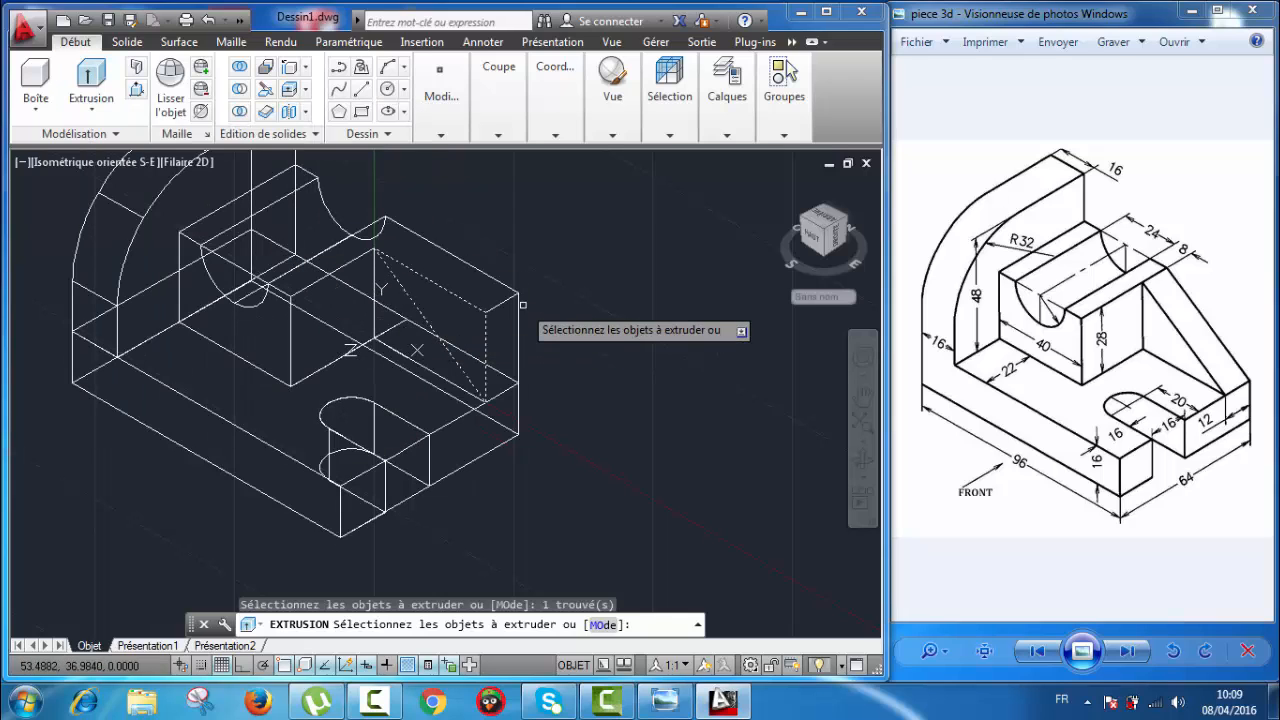
{"action": "key", "text": "Return"}
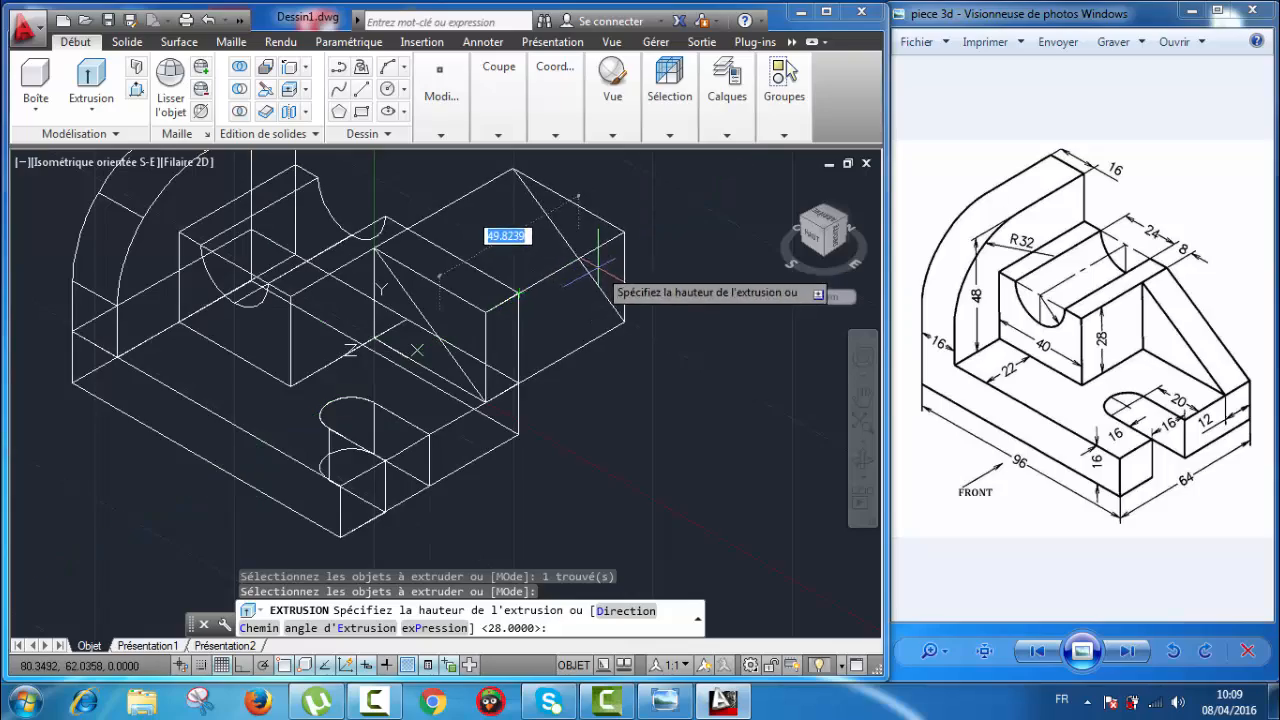
{"action": "left_click", "coordinate": [593, 280]}
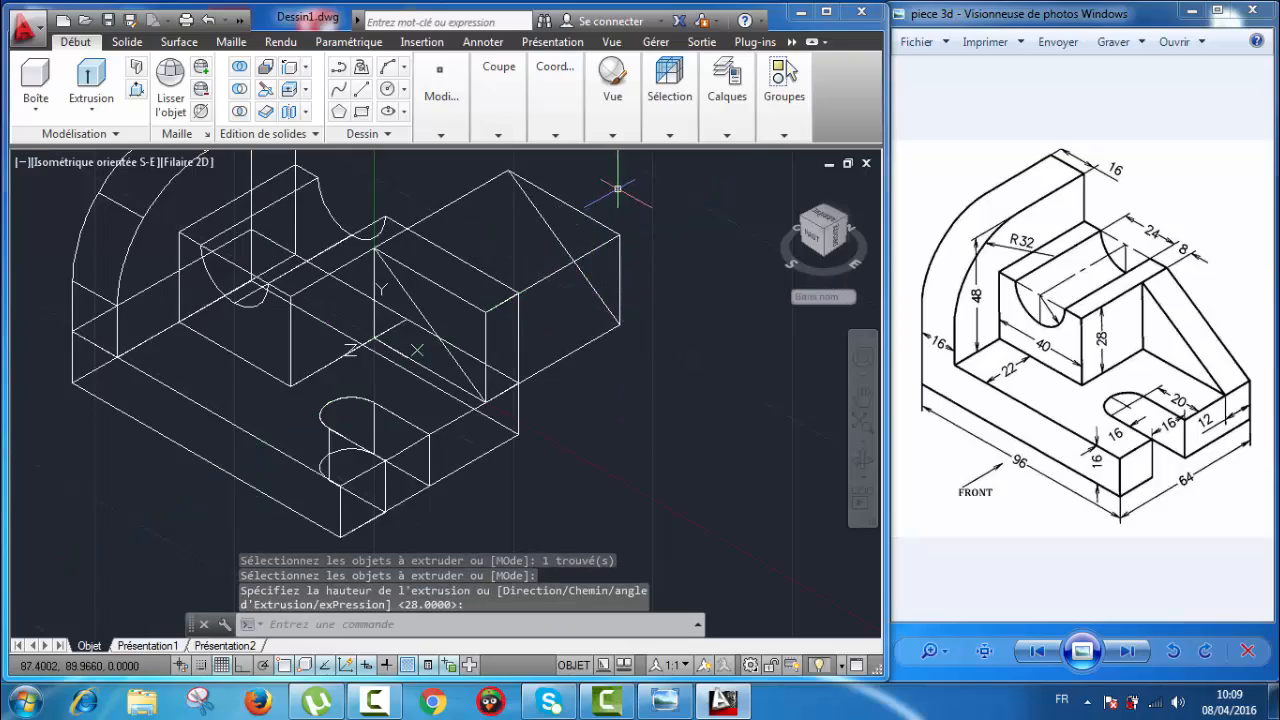
- Set the visual style to Conceptuel
{"action": "left_click", "coordinate": [613, 134]}
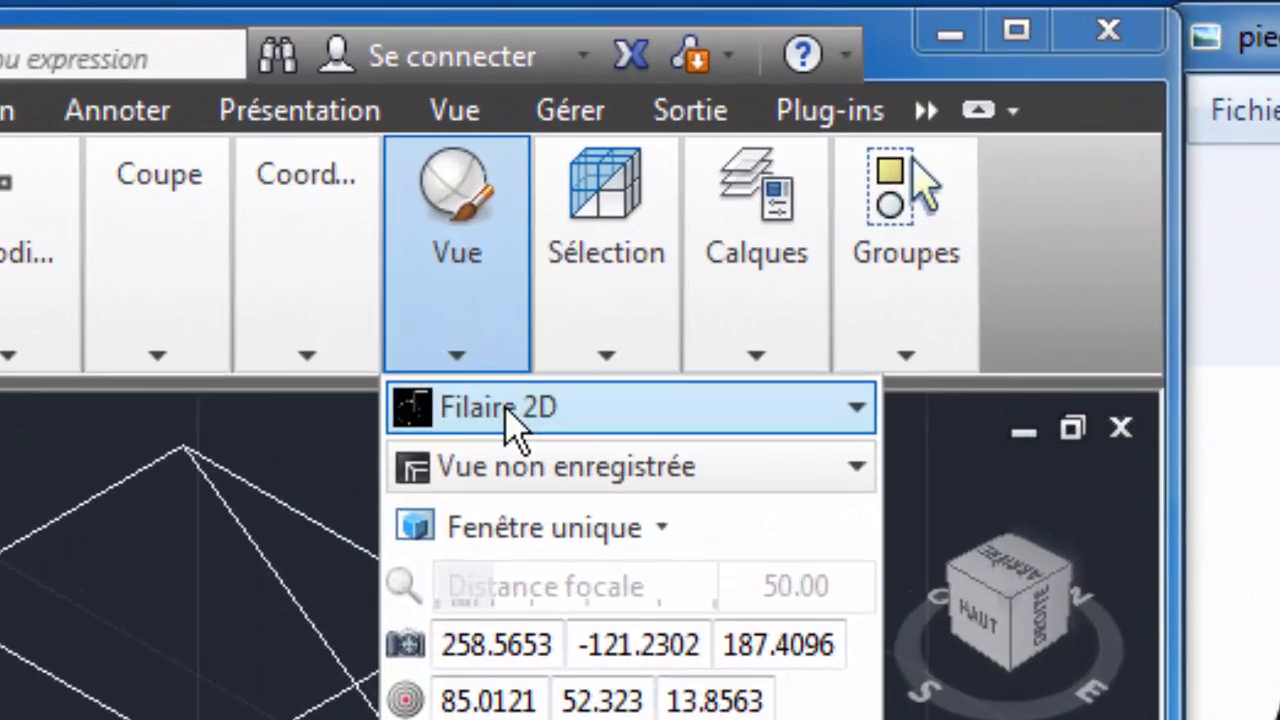
{"action": "left_click", "coordinate": [635, 158]}
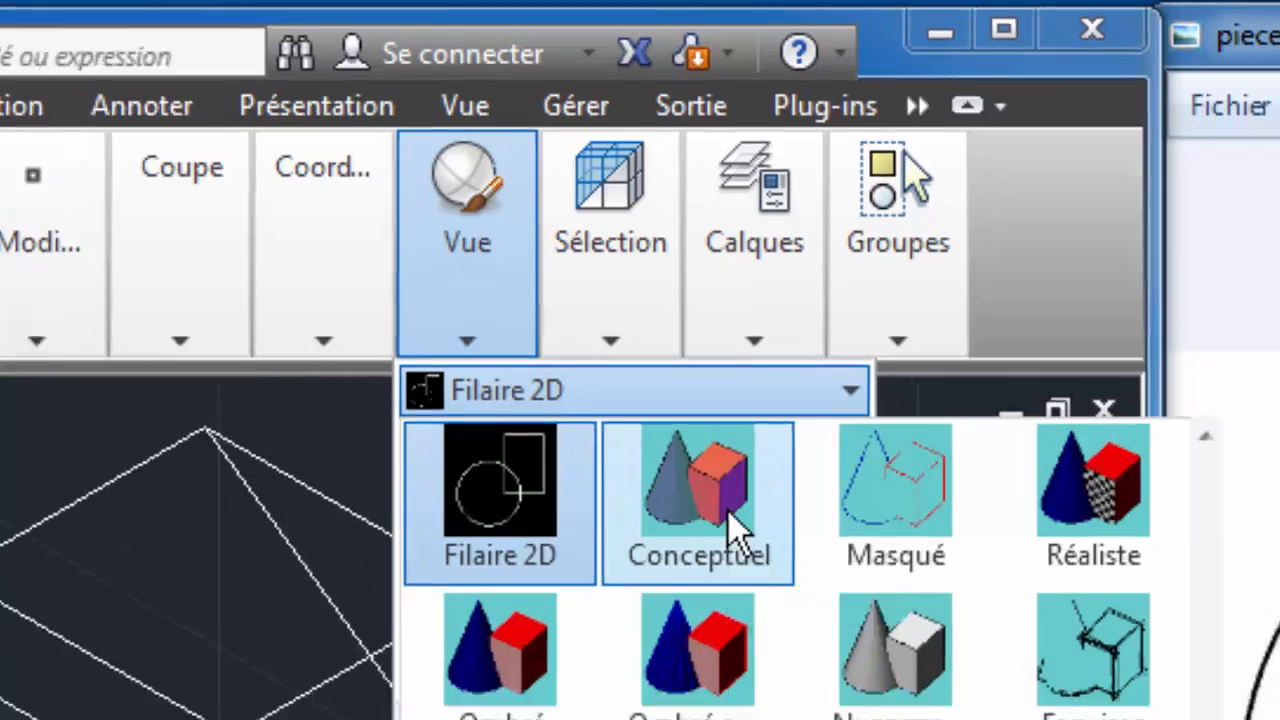
{"action": "left_click", "coordinate": [737, 540]}
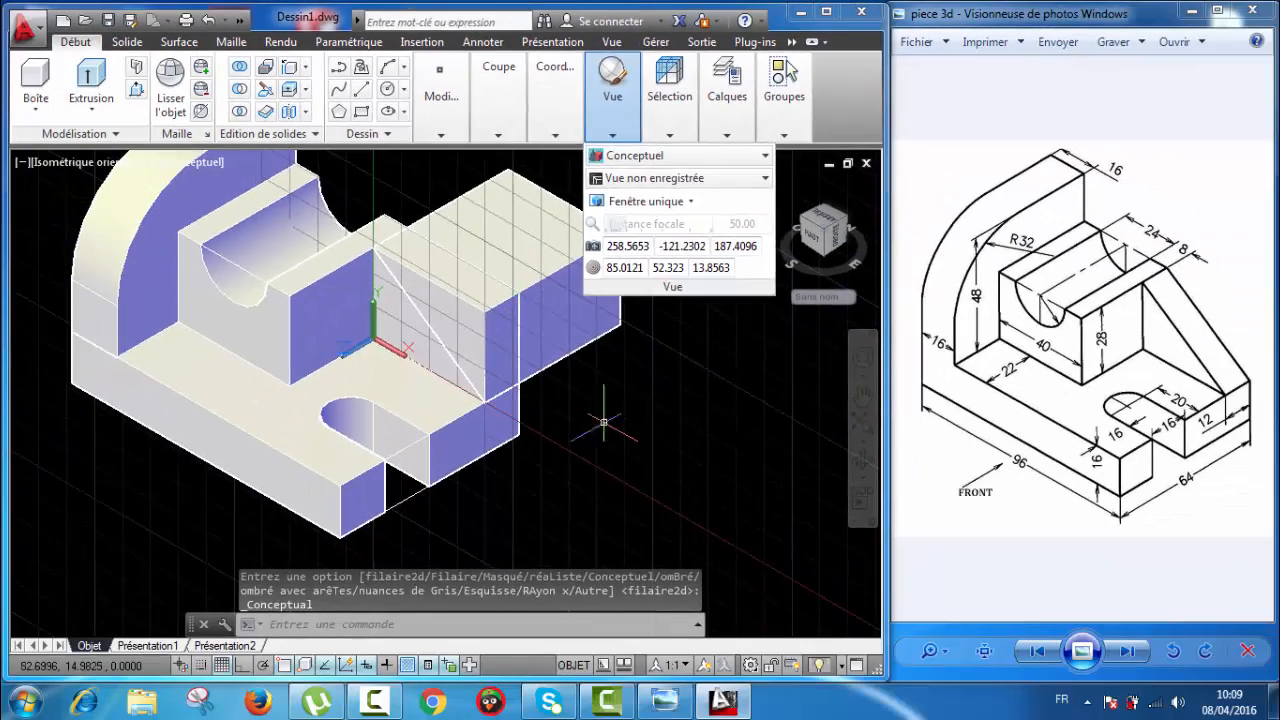
- Subtract the extruded triangular solid from the bracket body to leave the sloped rib beside the grooved block
{"action": "mouse_move", "coordinate": [642, 451]}
{"action": "middle_mouse_down"}
{"action": "mouse_move", "coordinate": [580, 455]}
{"action": "mouse_move", "coordinate": [629, 450]}
{"action": "middle_mouse_up"}
{"action": "scroll", "coordinate": [577, 452], "scroll_direction": "down", "scroll_amount": 4}
{"action": "scroll", "coordinate": [577, 452], "scroll_direction": "up", "scroll_amount": 3}
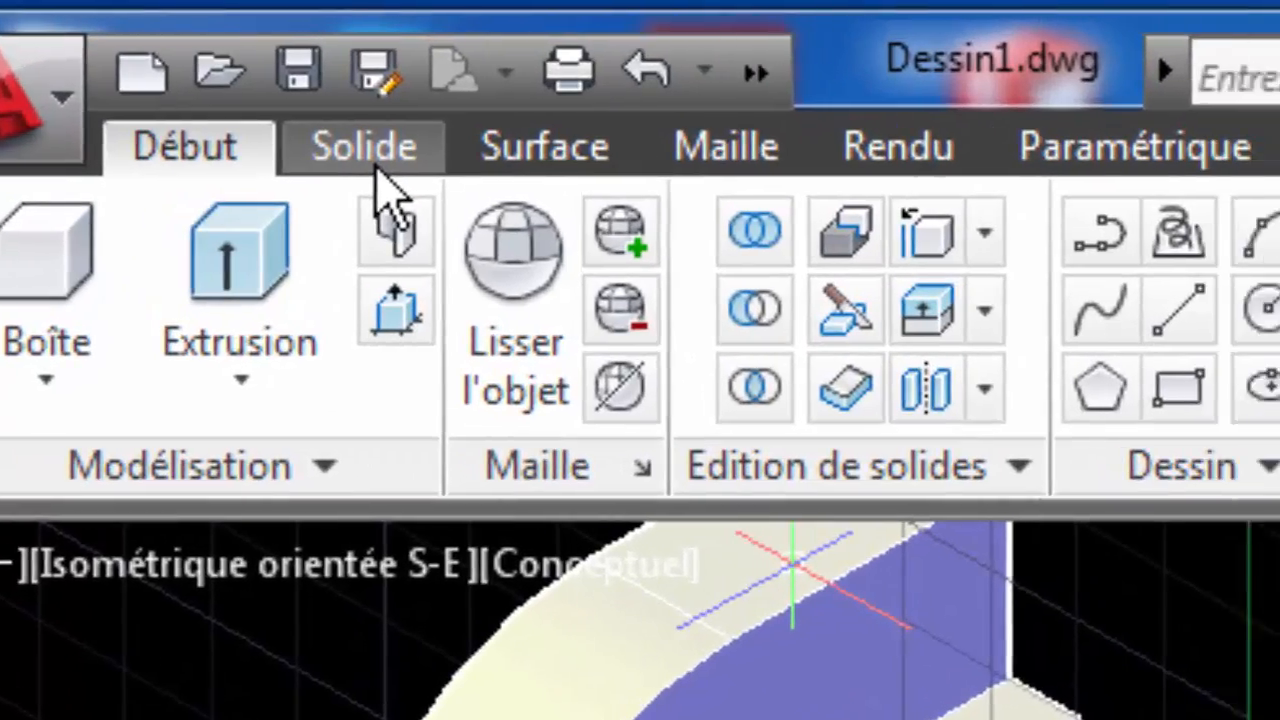
{"action": "left_click", "coordinate": [378, 170]}
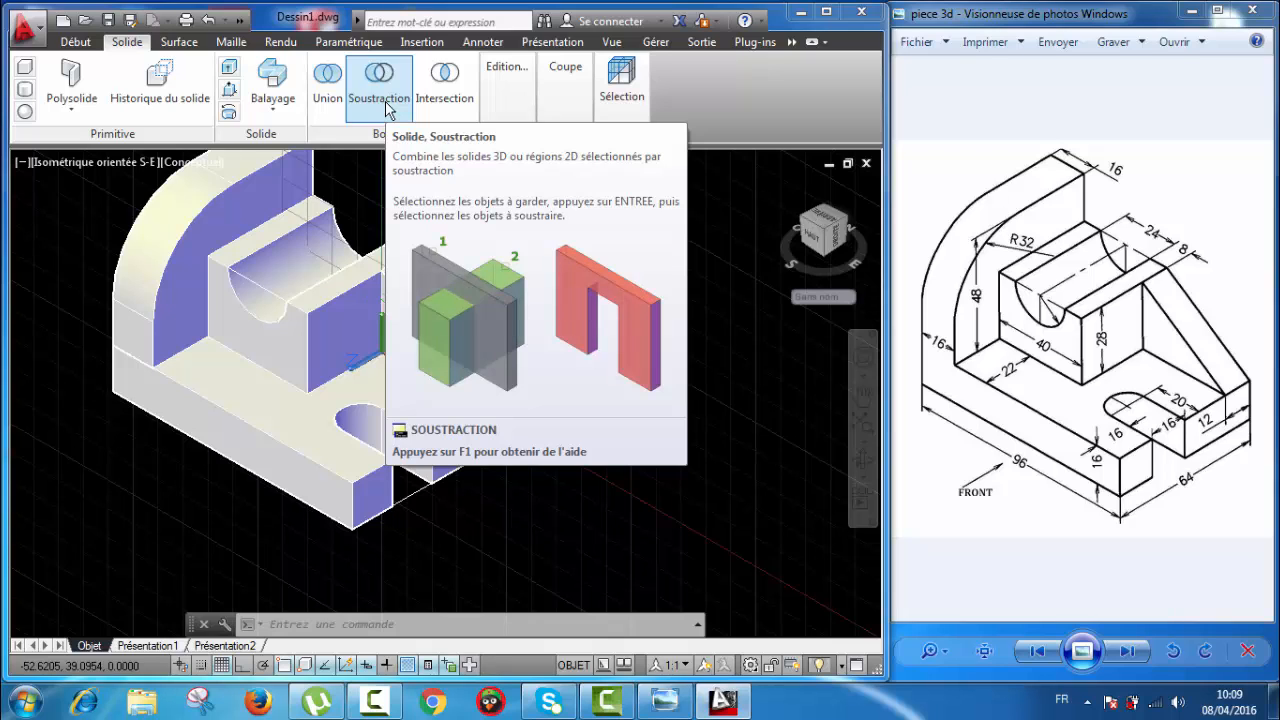
{"action": "left_click", "coordinate": [381, 98]}
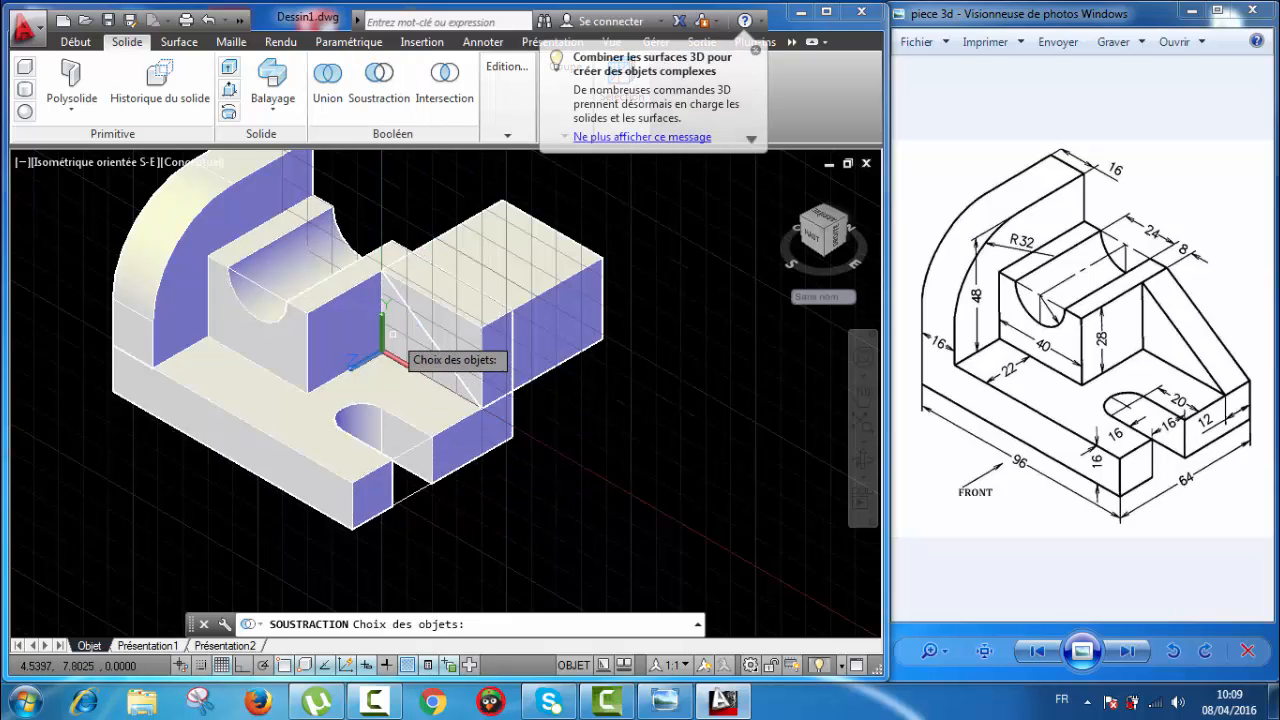
{"action": "left_click", "coordinate": [383, 355]}
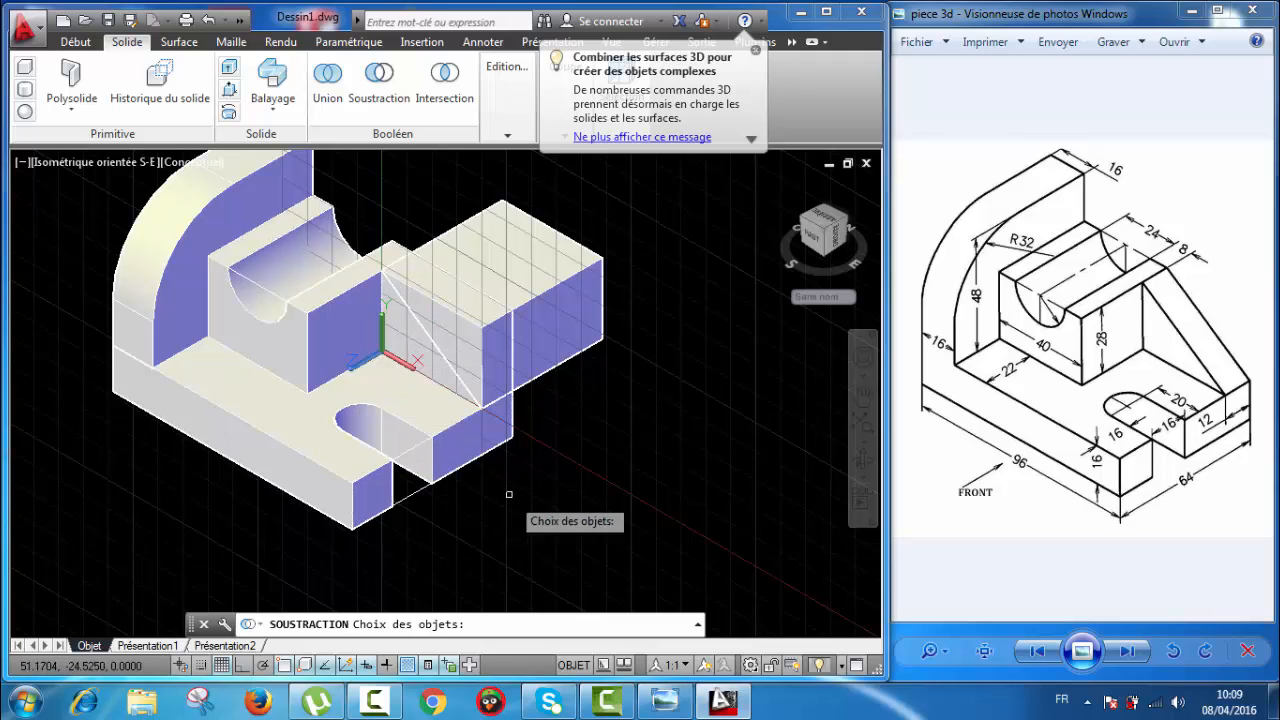
{"action": "left_click", "coordinate": [457, 440]}
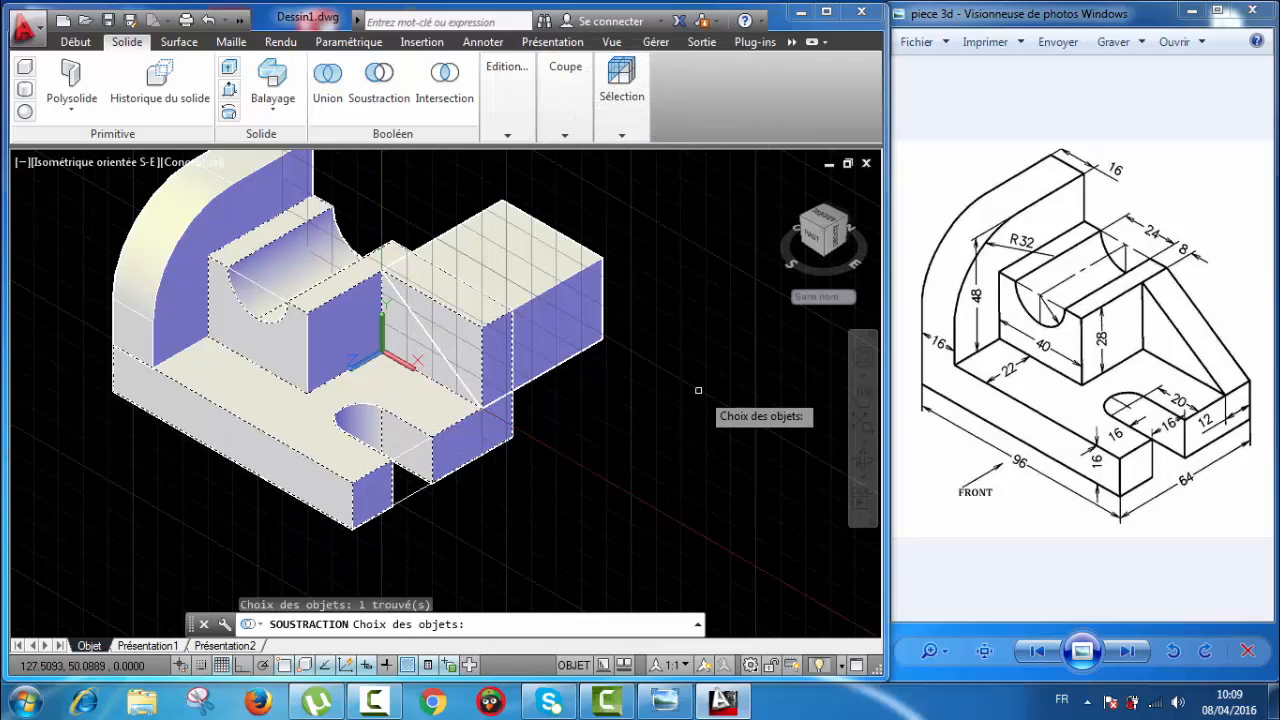
{"action": "key", "text": "Return"}
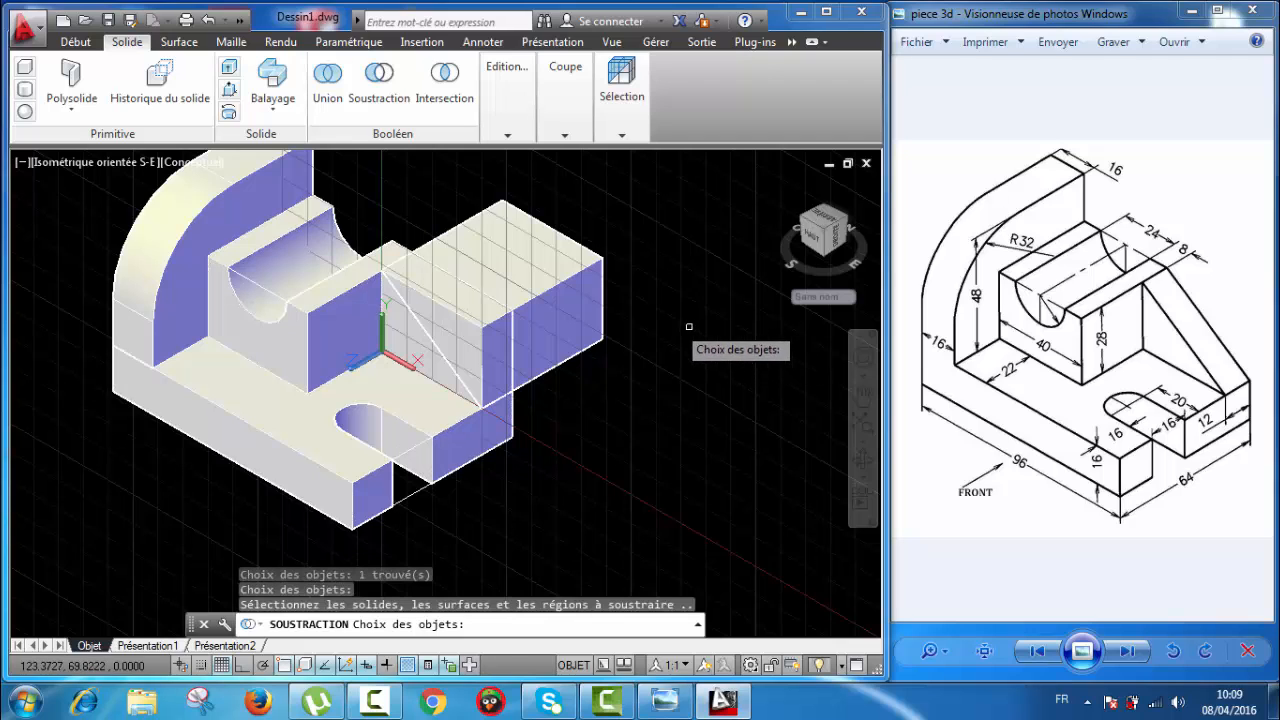
{"action": "left_click", "coordinate": [596, 297]}
{"action": "key", "text": "Return"}
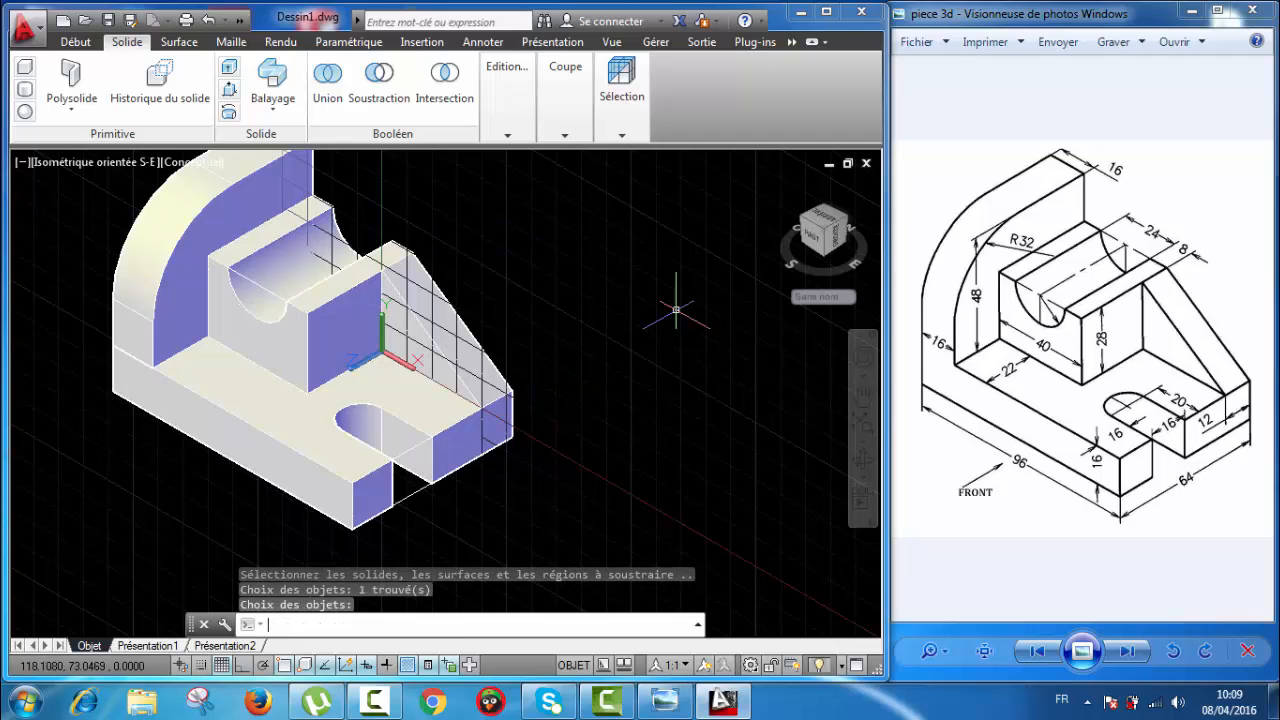
- Examine the finished bracket from several sides, including the rib, the base slot and the underside
{"action": "scroll", "coordinate": [462, 402], "scroll_direction": "down", "scroll_amount": 2}
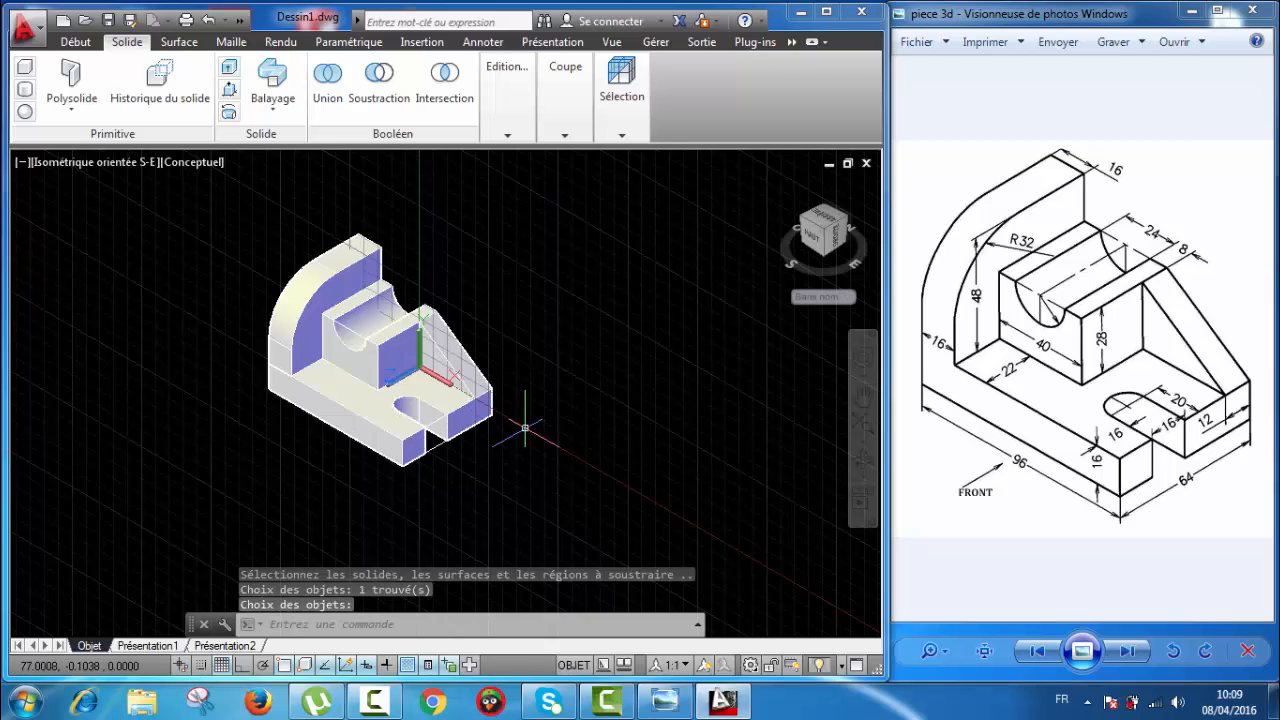
{"action": "scroll", "coordinate": [524, 428], "scroll_direction": "down", "scroll_amount": 2}
{"action": "scroll", "coordinate": [510, 407], "scroll_direction": "up", "scroll_amount": 5}
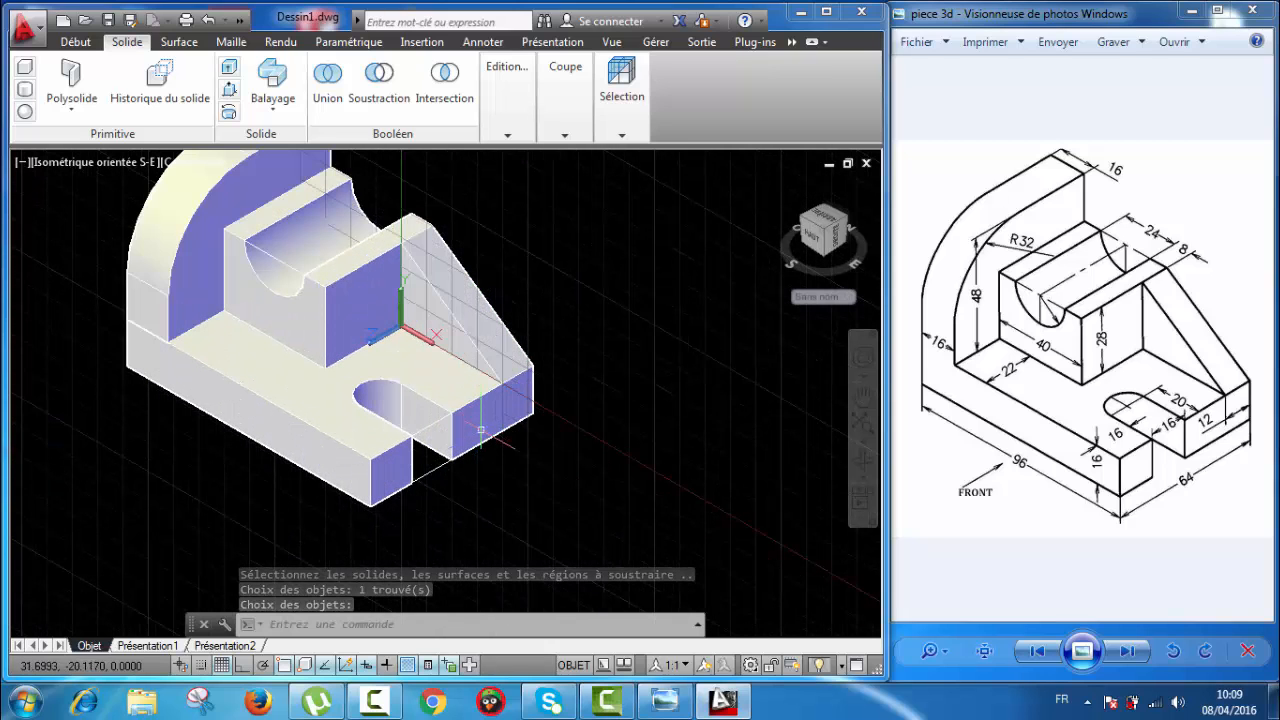
{"action": "middle_click_drag", "start_coordinate": [480, 430], "coordinate": [426, 434], "text": "shift"}
{"action": "scroll", "coordinate": [498, 437], "scroll_direction": "down", "scroll_amount": 1}
{"action": "scroll", "coordinate": [450, 436], "scroll_direction": "up", "scroll_amount": 7}
{"action": "scroll", "coordinate": [448, 440], "scroll_direction": "down", "scroll_amount": 8}
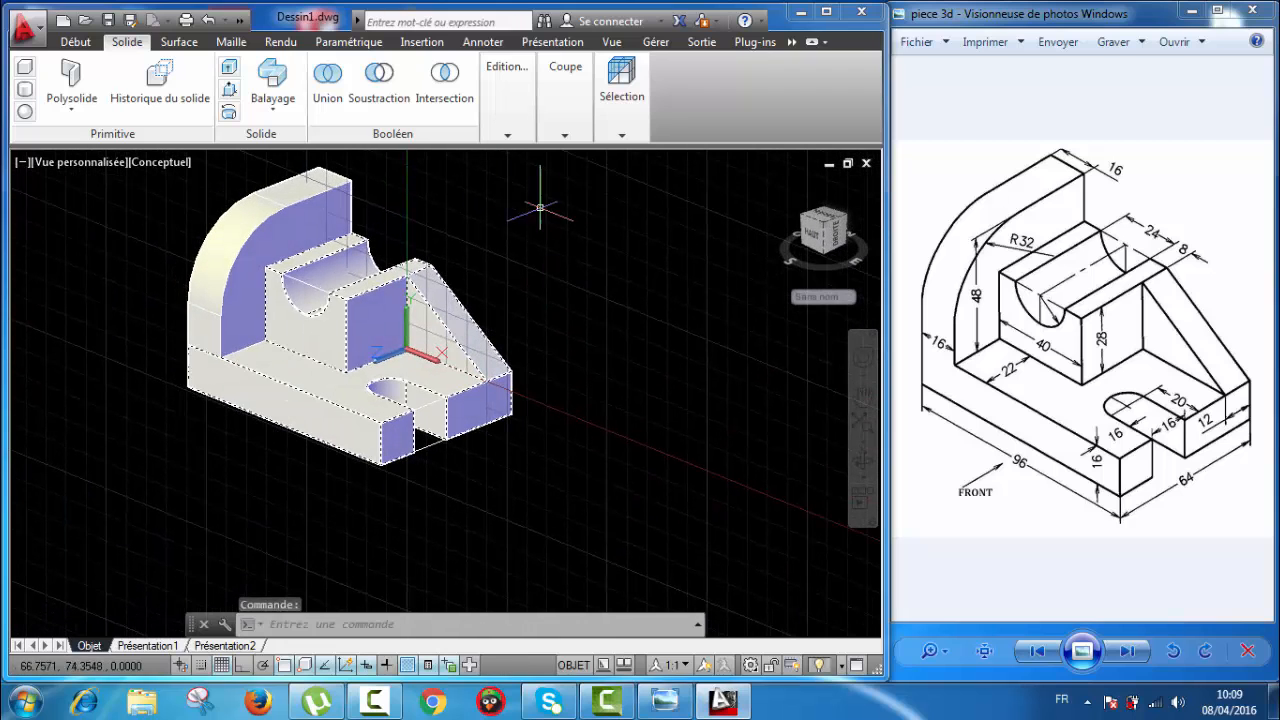
{"action": "middle_click_drag", "start_coordinate": [488, 278], "coordinate": [517, 338]}
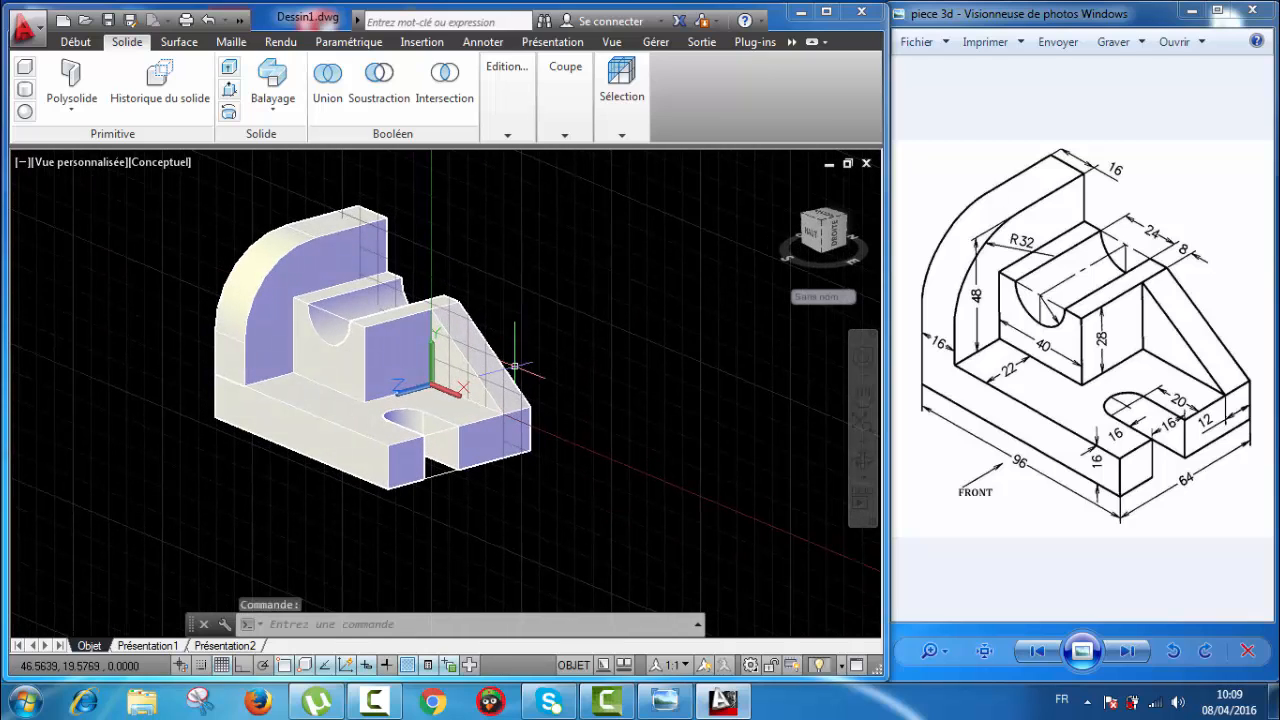
{"action": "left_click", "coordinate": [820, 227]}
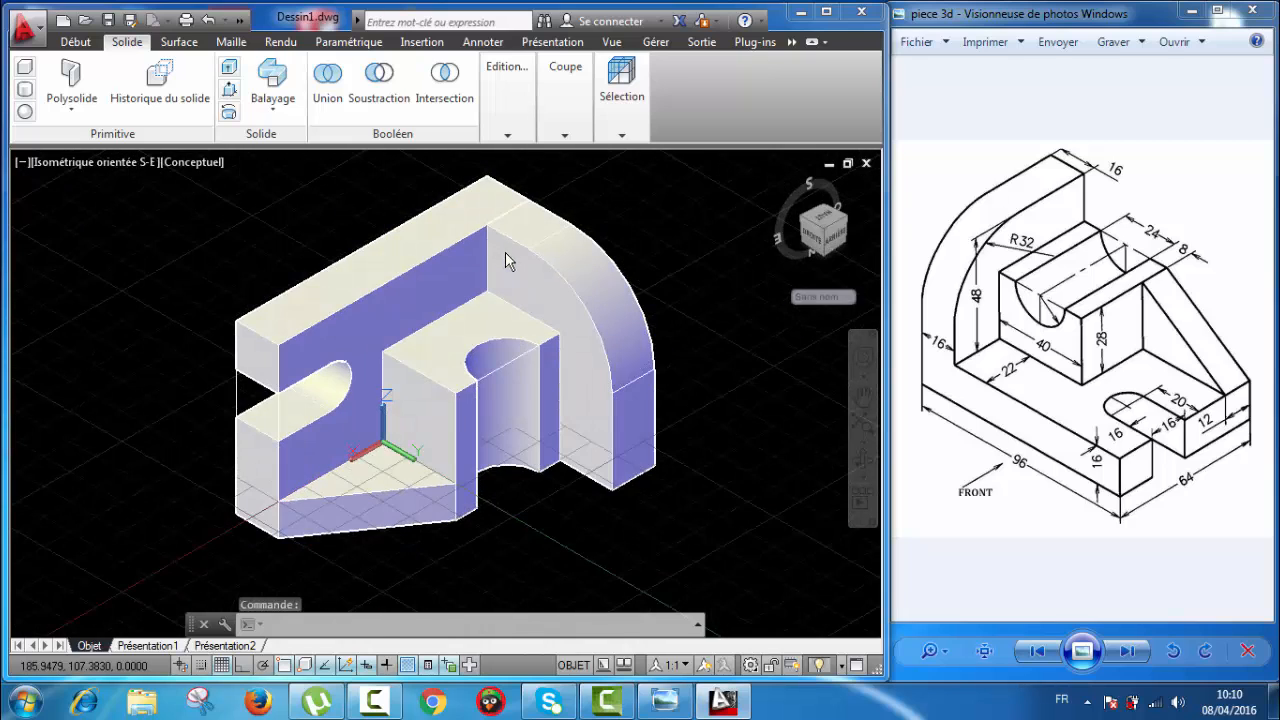
{"action": "left_click", "coordinate": [806, 226]}
{"action": "left_click", "coordinate": [823, 252]}
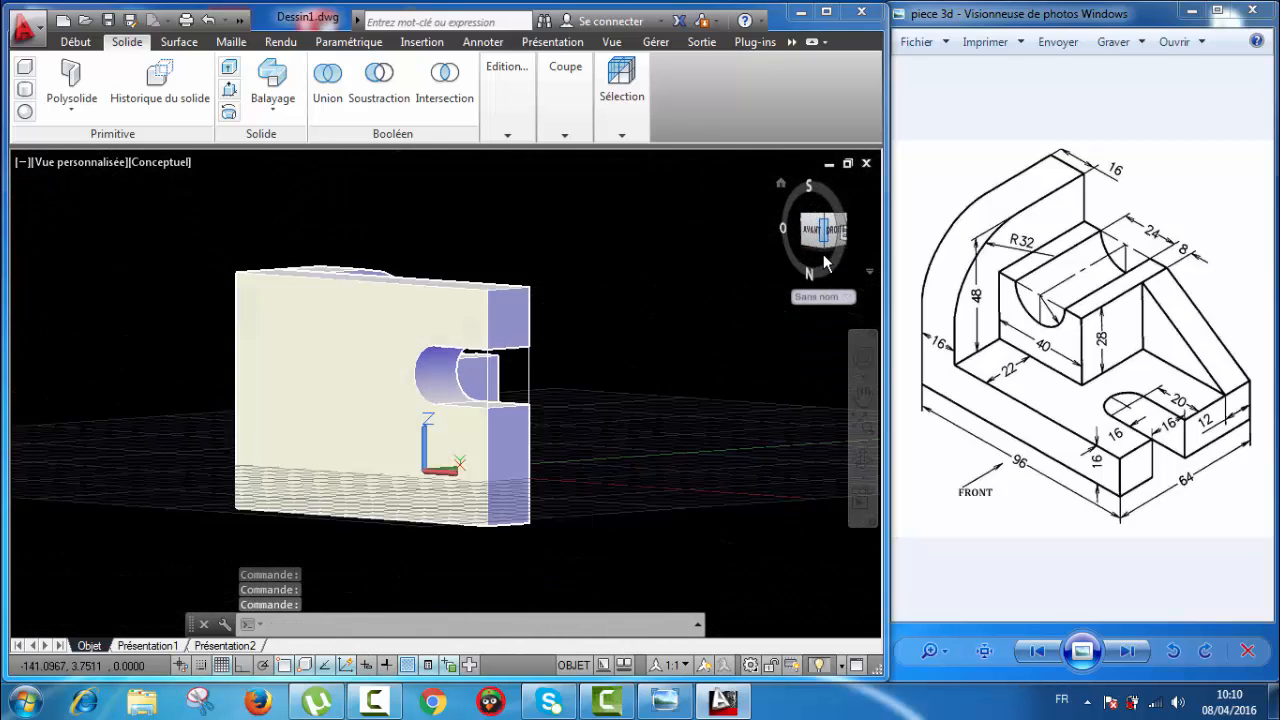
{"action": "left_click", "coordinate": [825, 245]}
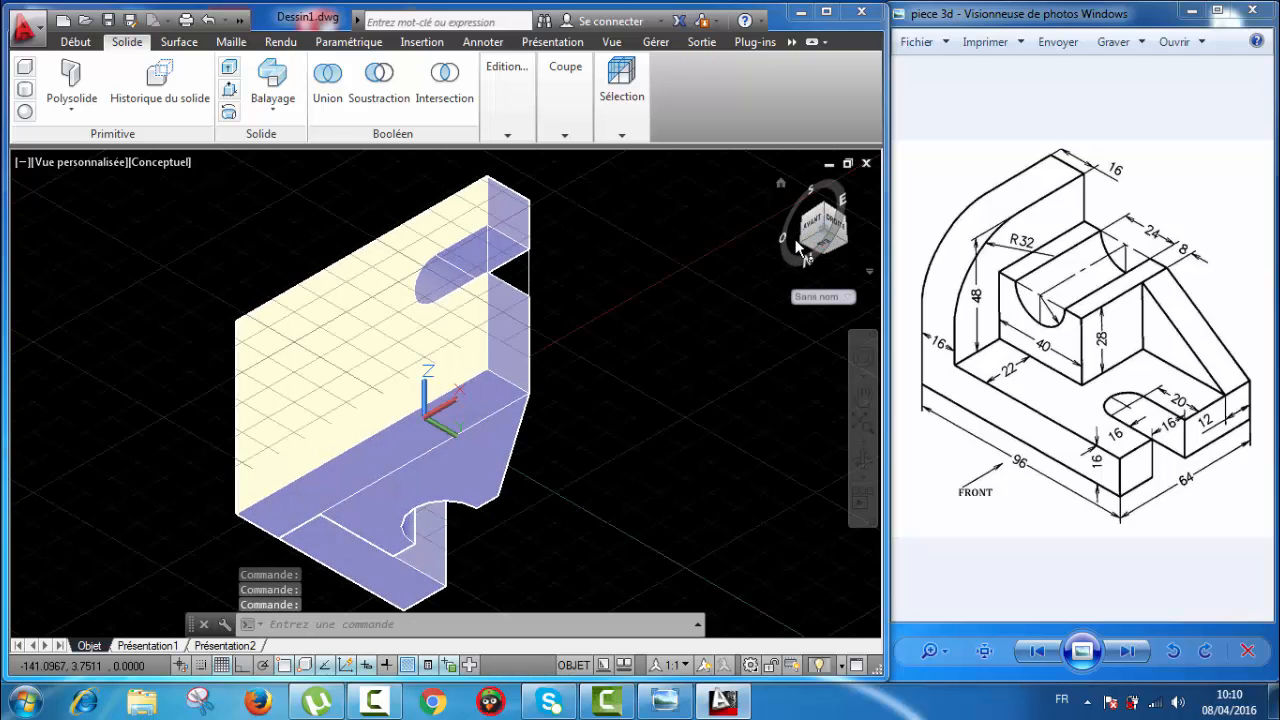
{"action": "left_click", "coordinate": [806, 250]}
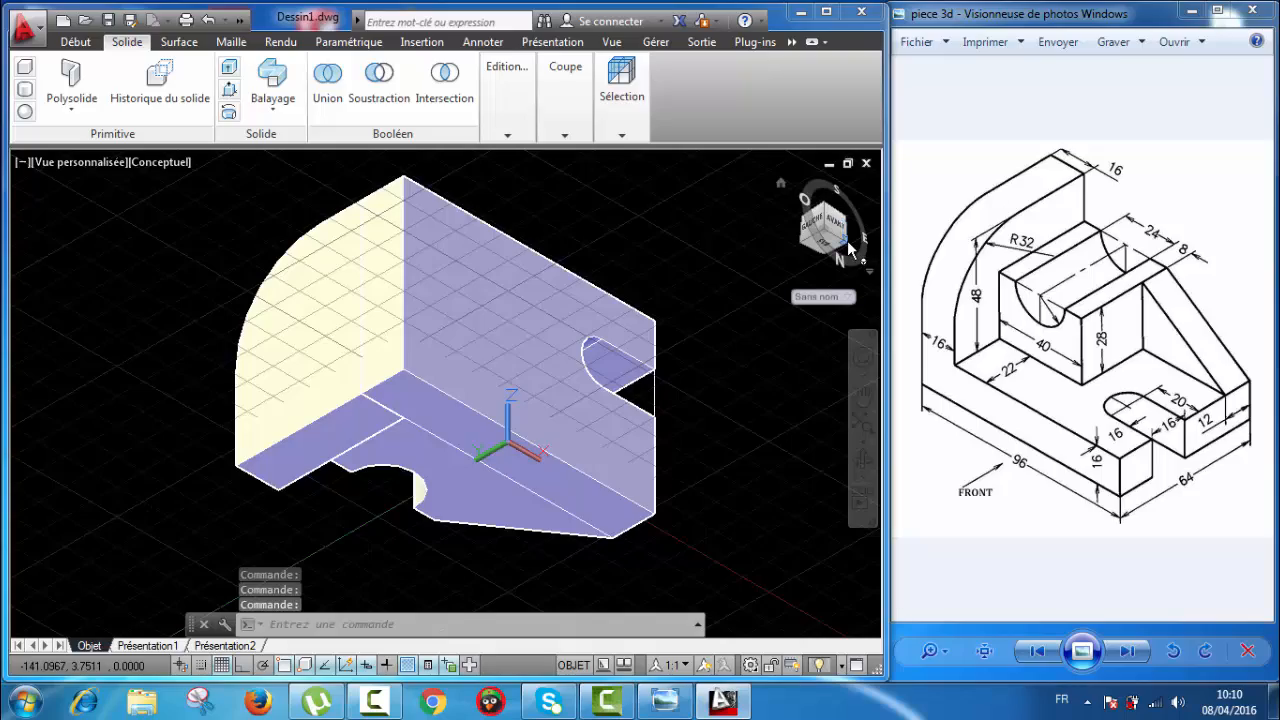
{"action": "left_click", "coordinate": [847, 245]}
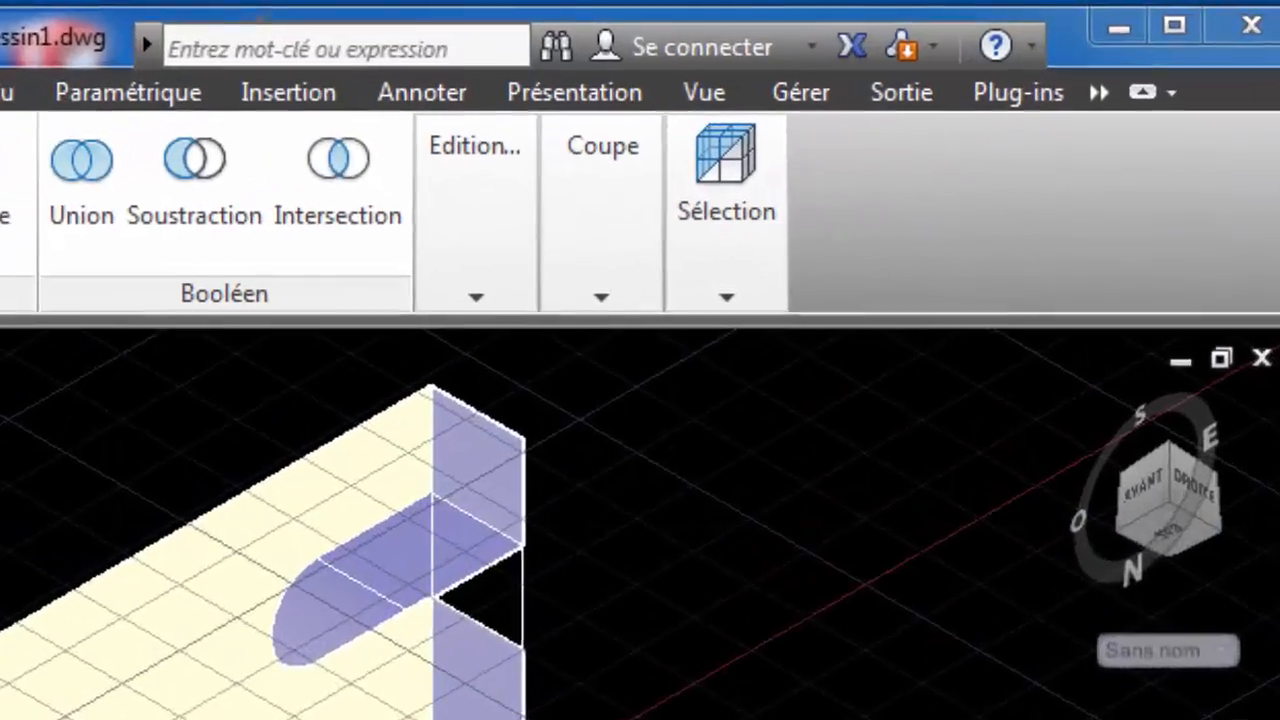
- Show the bracket in the Isométrique S-O standard view, then restore the Isométrique S-E view
{"action": "left_click", "coordinate": [712, 100]}
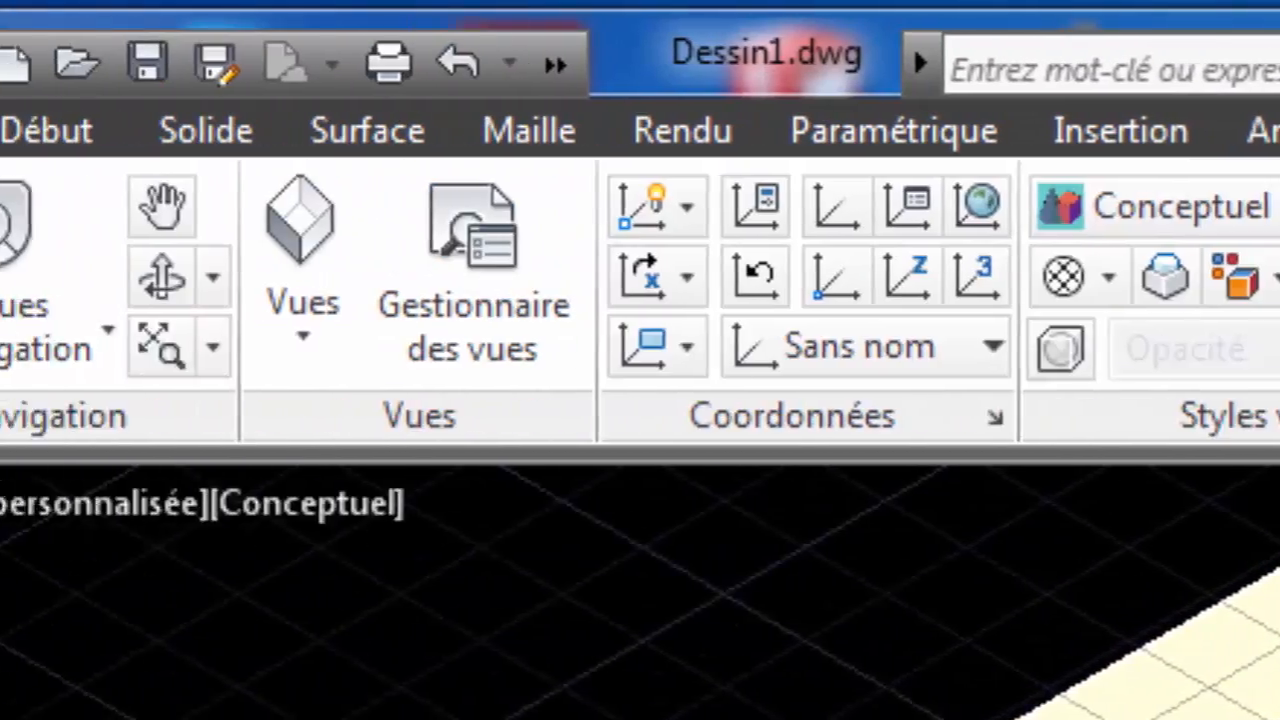
{"action": "left_click", "coordinate": [323, 337]}
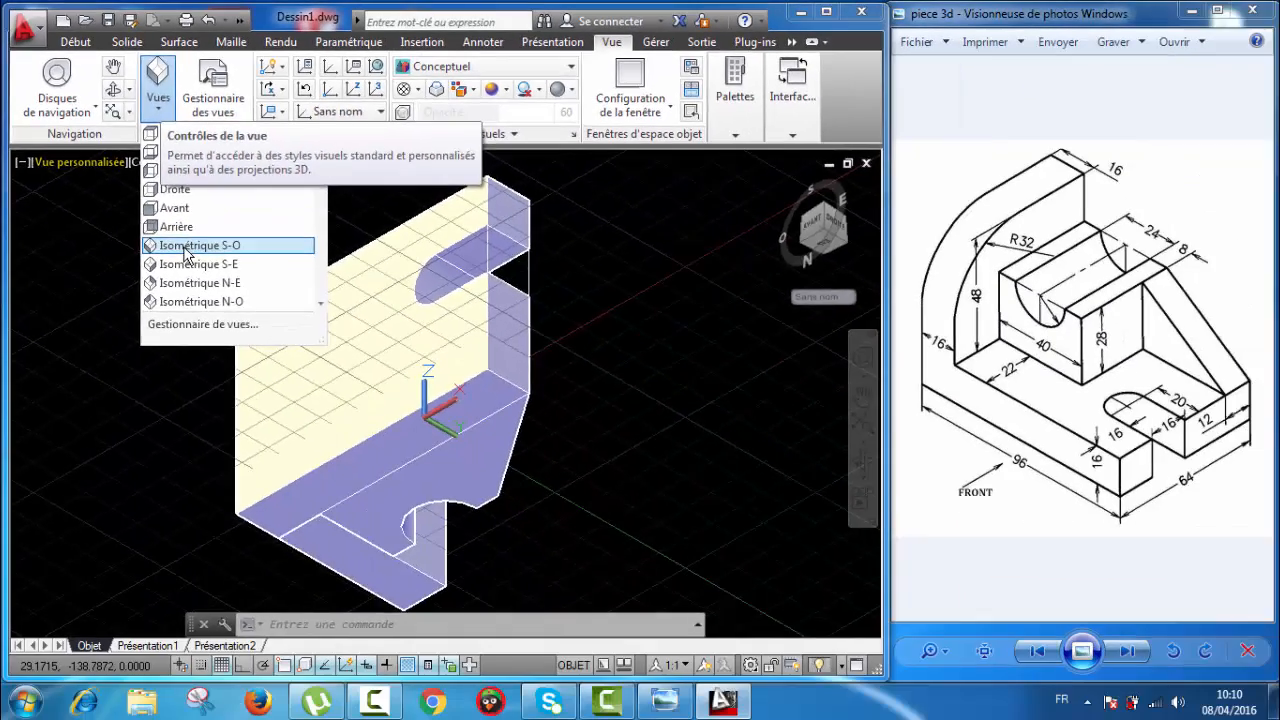
{"action": "left_click", "coordinate": [184, 247]}
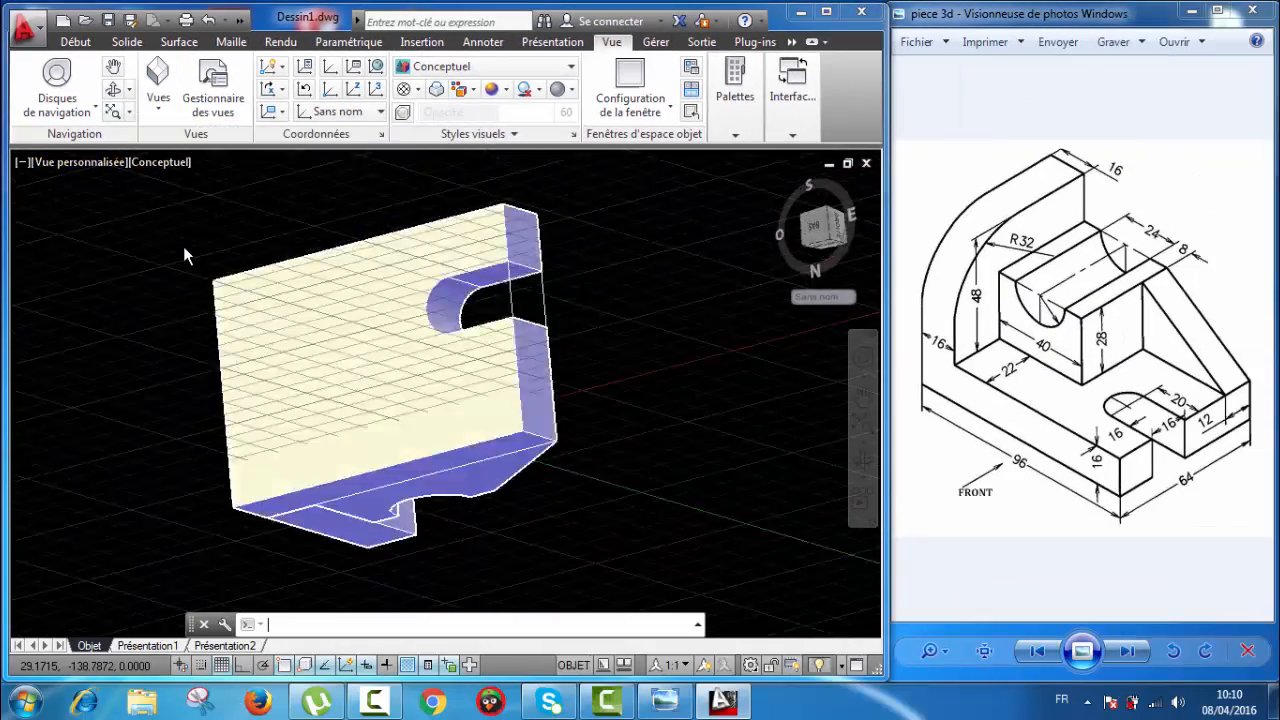
{"action": "left_click", "coordinate": [157, 110]}
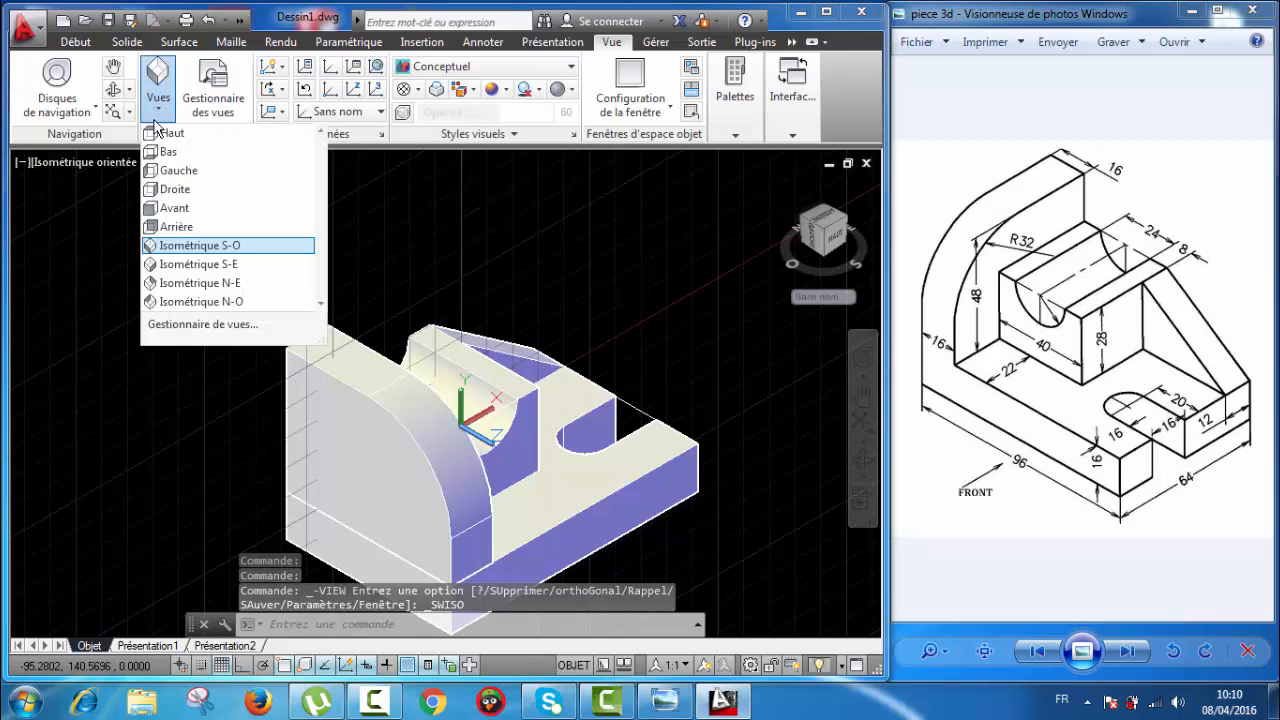
{"action": "left_click", "coordinate": [192, 268]}
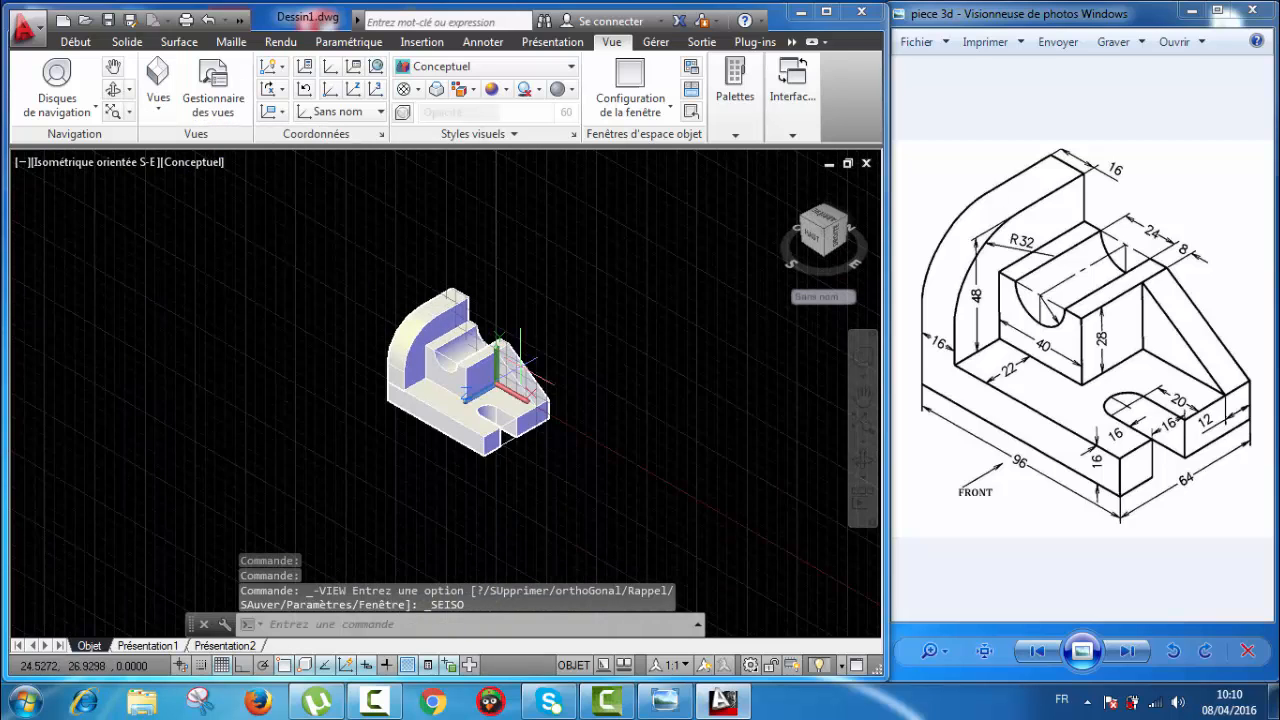
{"action": "scroll", "coordinate": [540, 390], "scroll_direction": "up", "scroll_amount": 4}
{"action": "scroll", "coordinate": [561, 342], "scroll_direction": "up", "scroll_amount": 2}
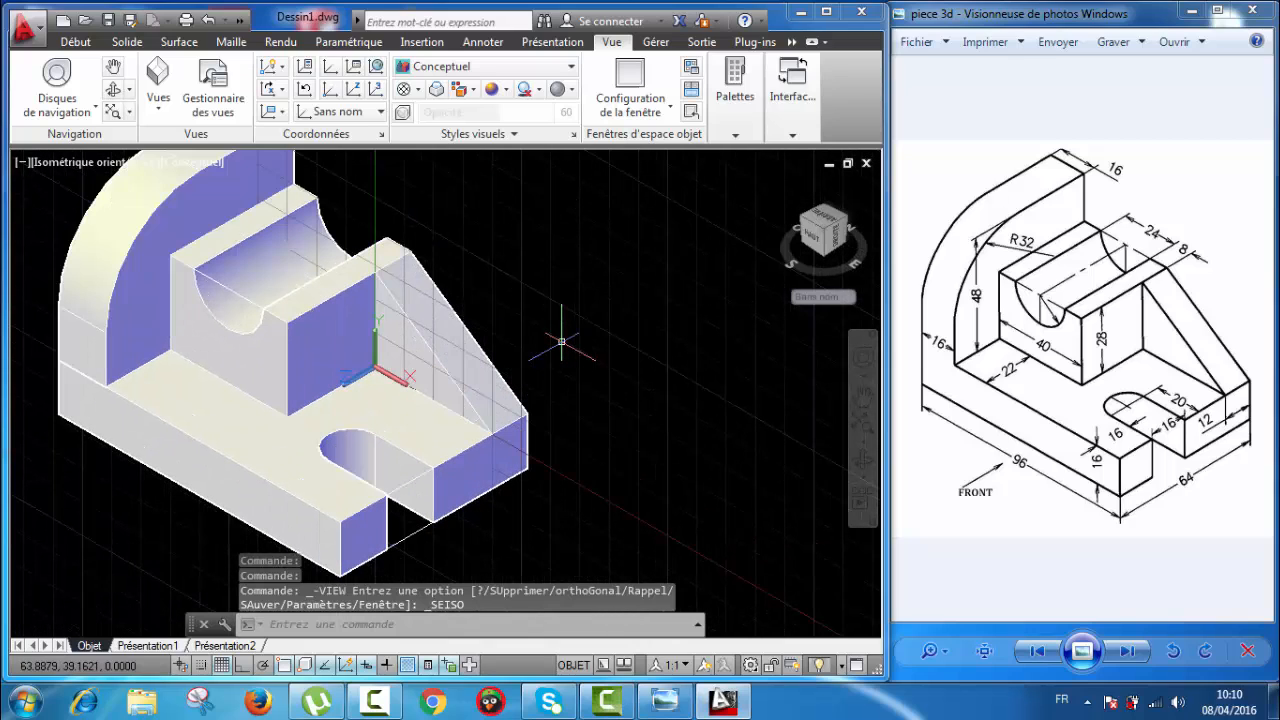
- Try to add an aligned dimension across the open end of the base slot
{"action": "left_click", "coordinate": [483, 42]}
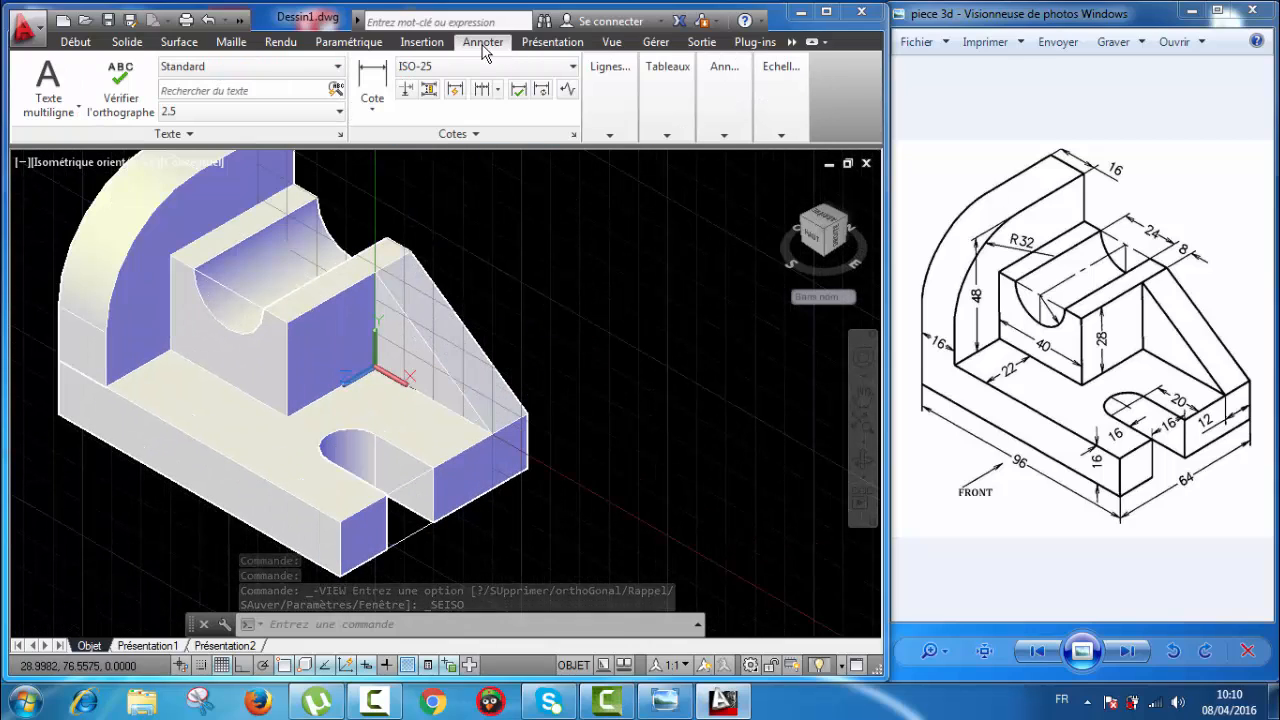
{"action": "left_click", "coordinate": [382, 104]}
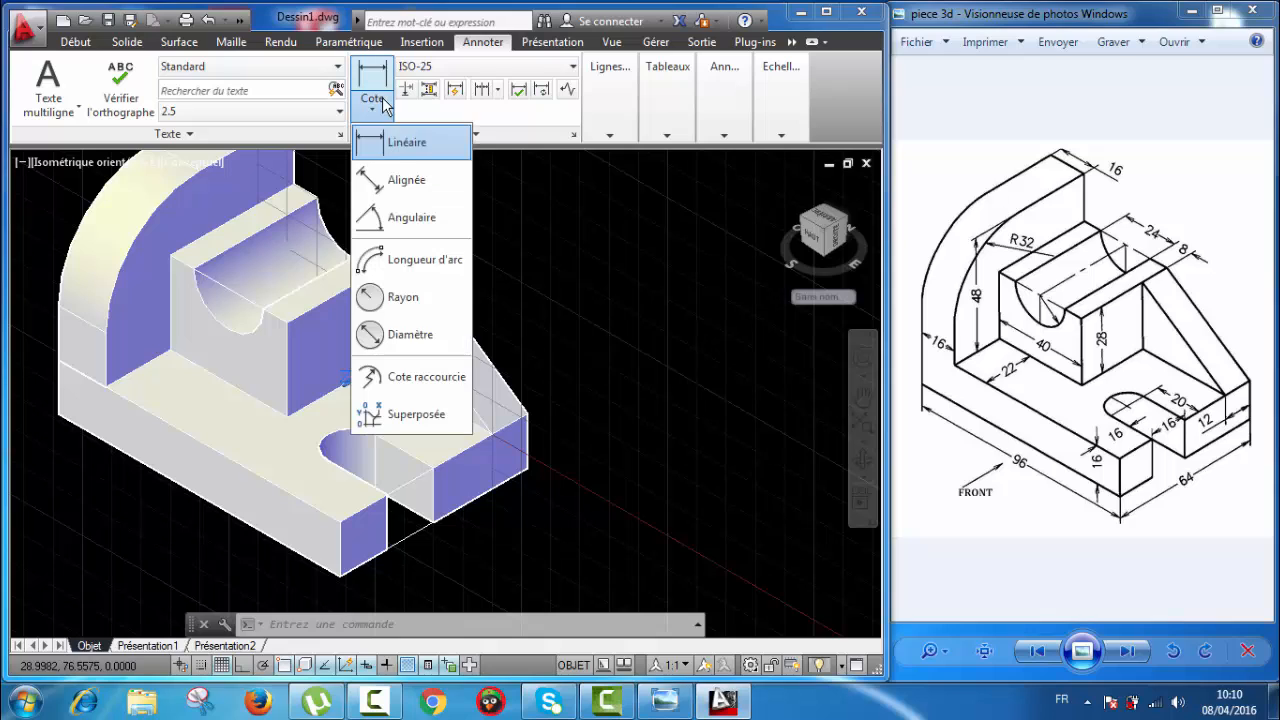
{"action": "left_click", "coordinate": [398, 182]}
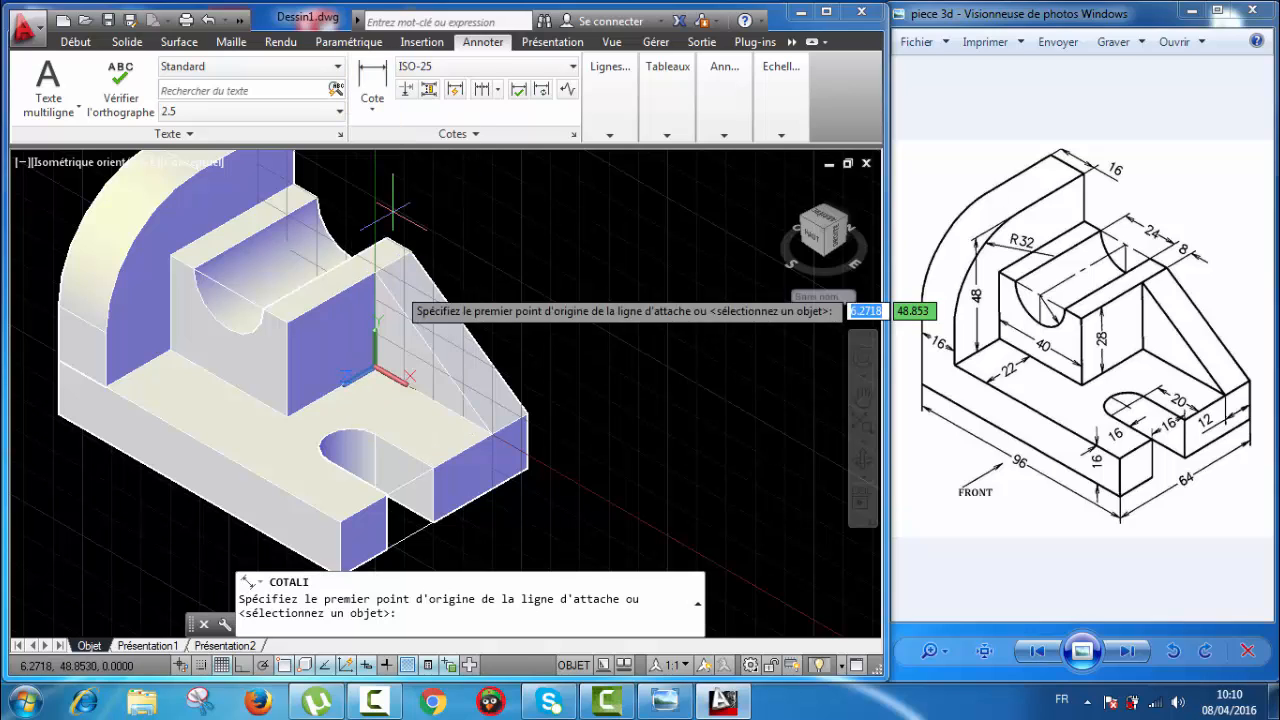
{"action": "left_click", "coordinate": [387, 493]}
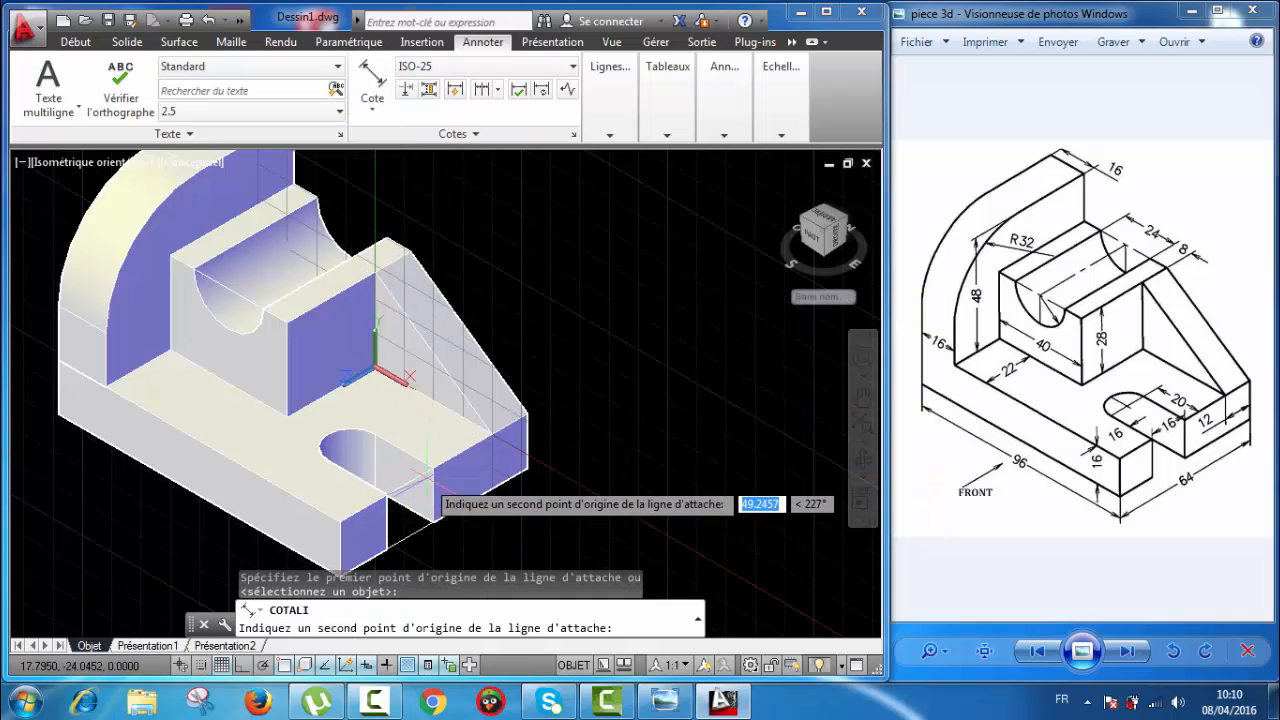
{"action": "left_click", "coordinate": [434, 469]}
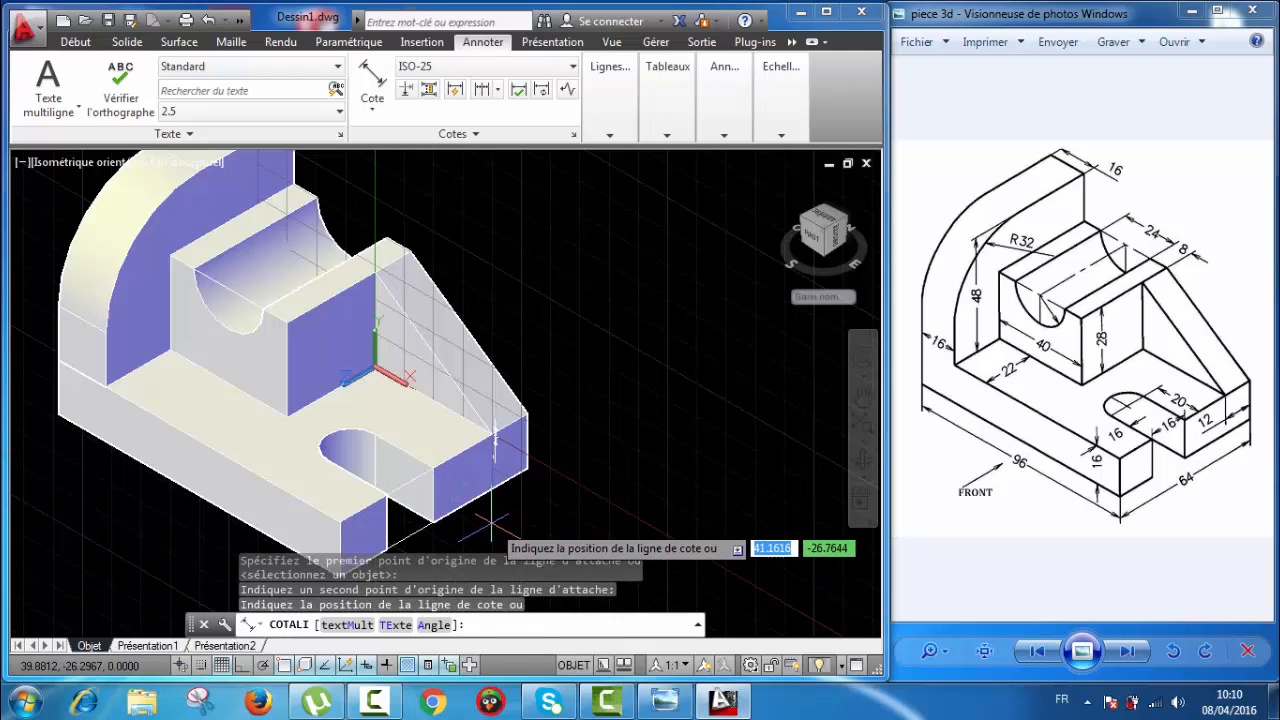
{"action": "scroll", "coordinate": [493, 522], "scroll_direction": "down", "scroll_amount": 4}
{"action": "scroll", "coordinate": [493, 508], "scroll_direction": "up", "scroll_amount": 3}
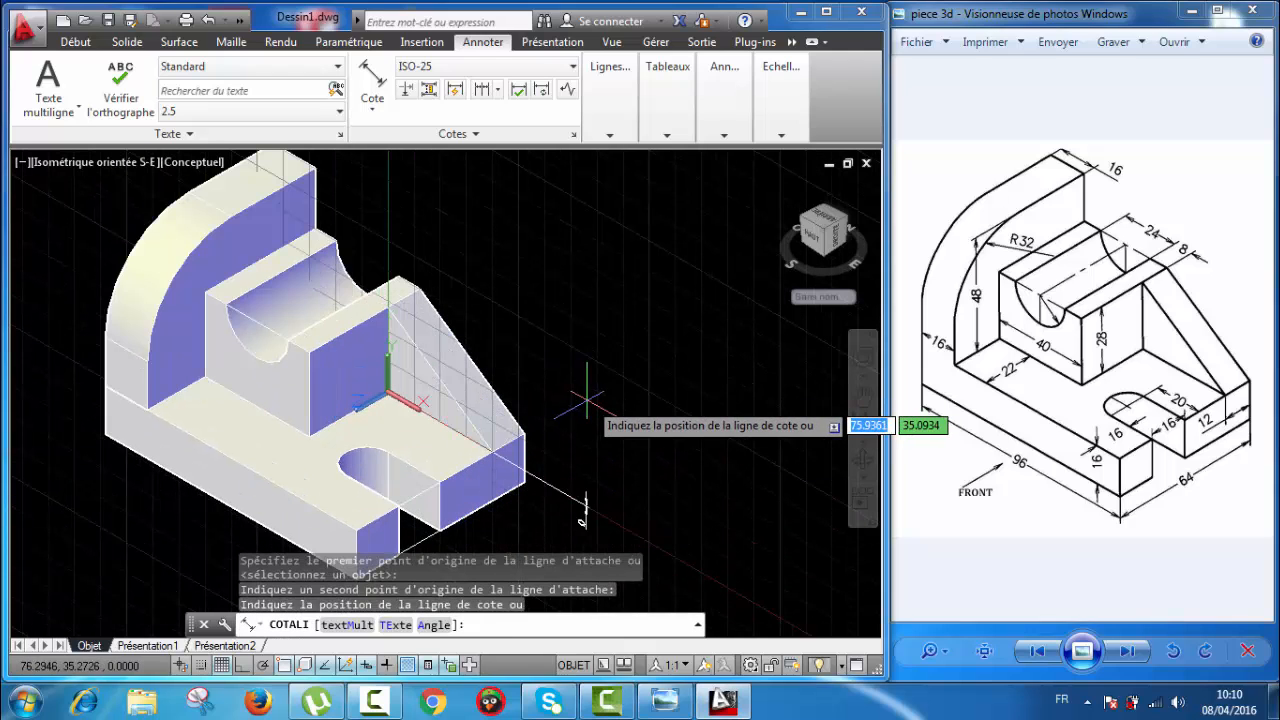
{"action": "key", "text": "Escape"}
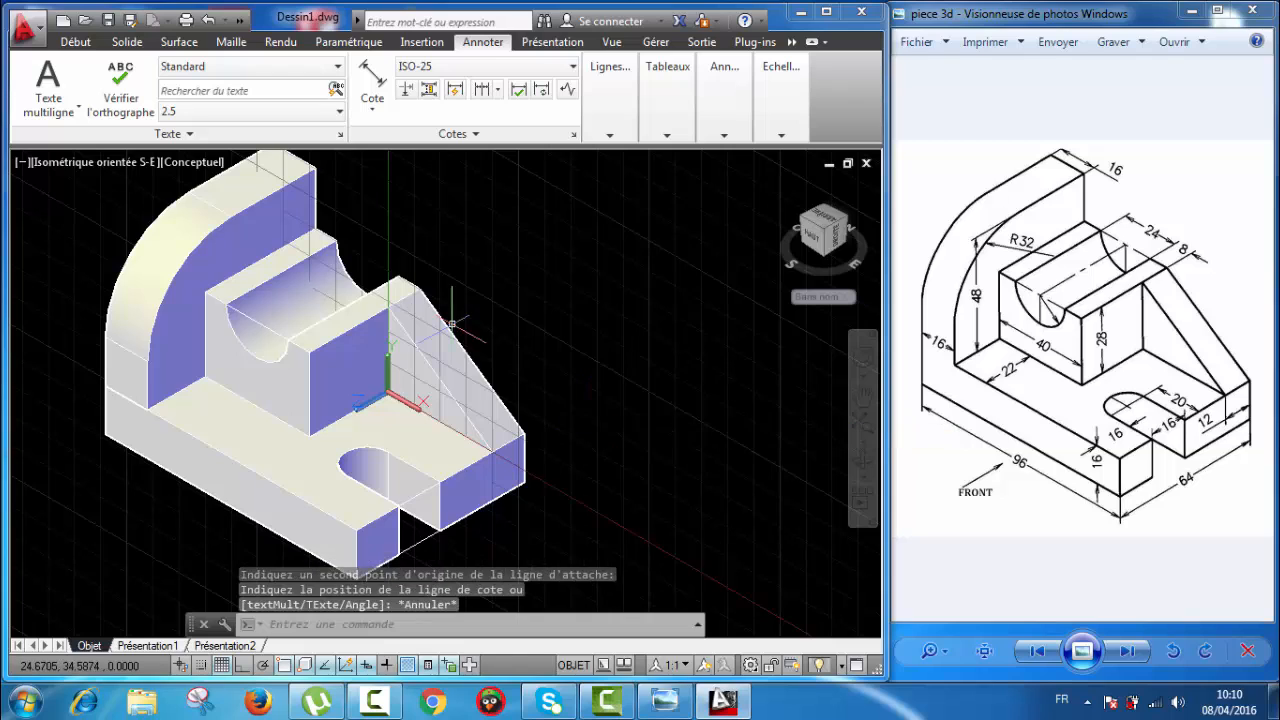
{"action": "scroll", "coordinate": [465, 332], "scroll_direction": "down", "scroll_amount": 5}
{"action": "scroll", "coordinate": [450, 366], "scroll_direction": "up", "scroll_amount": 4}
{"action": "middle_click_drag", "start_coordinate": [475, 372], "coordinate": [547, 376]}
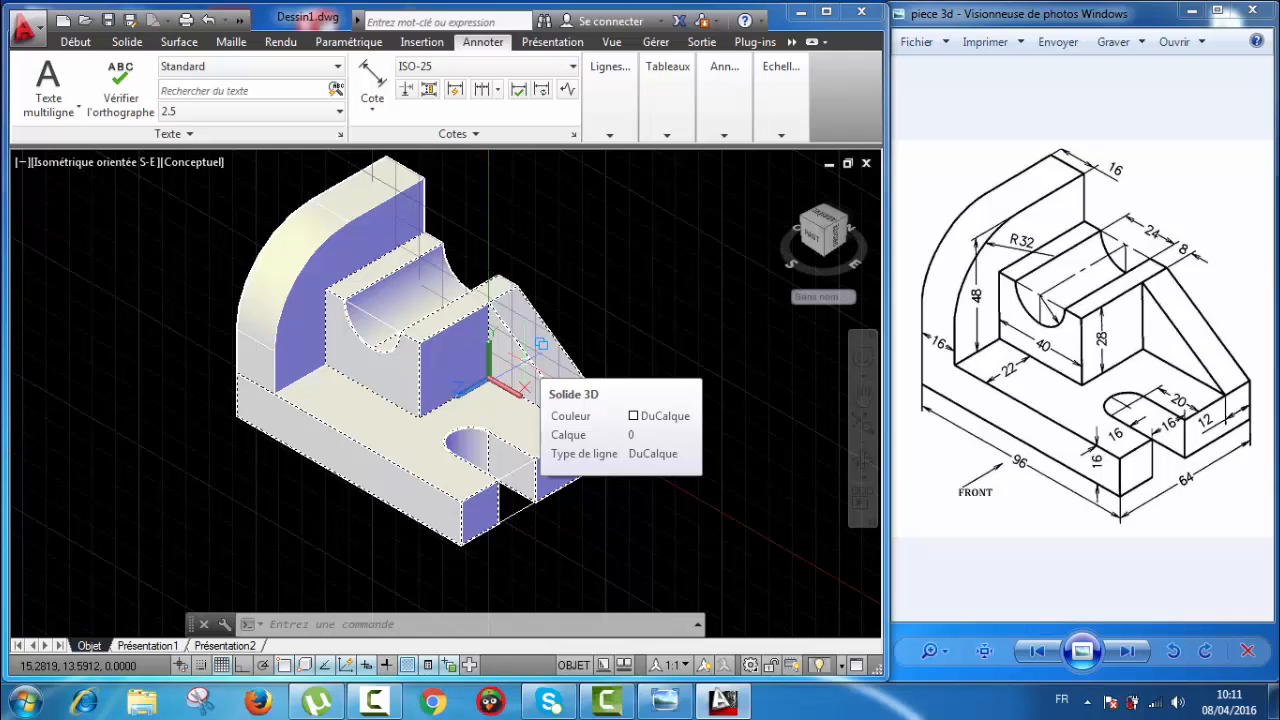
{"action": "key", "text": "Escape"}
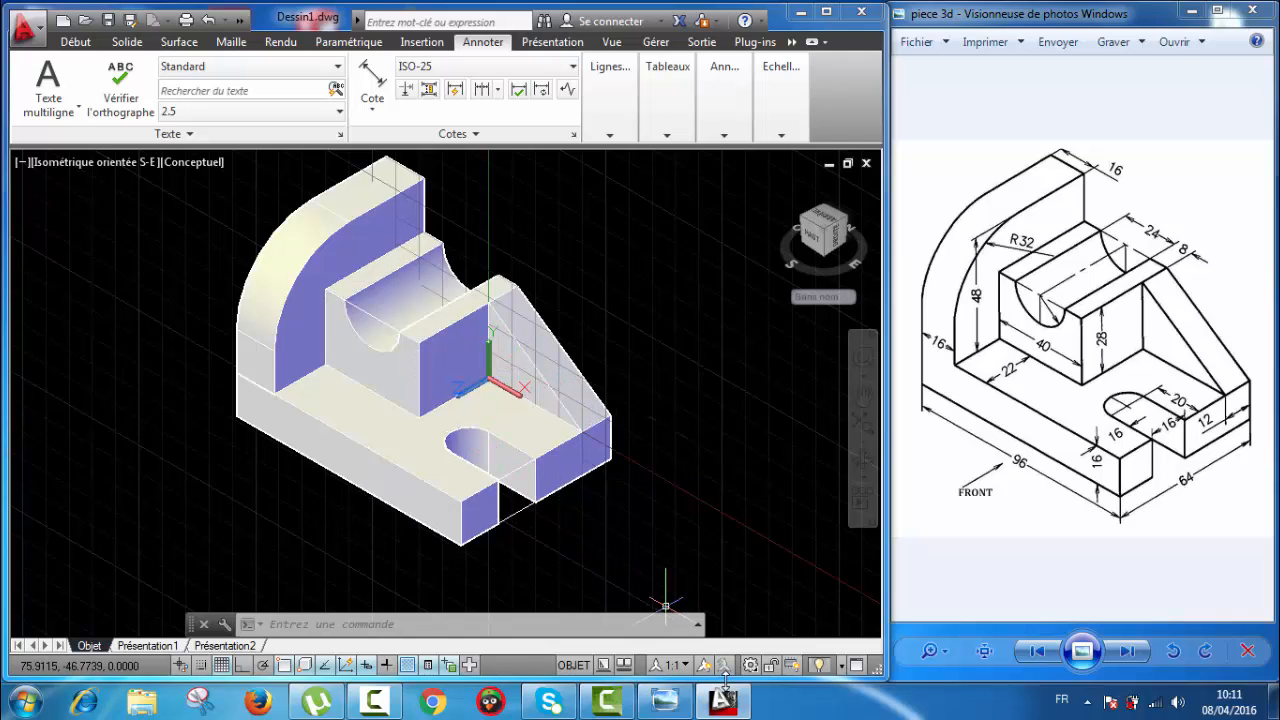